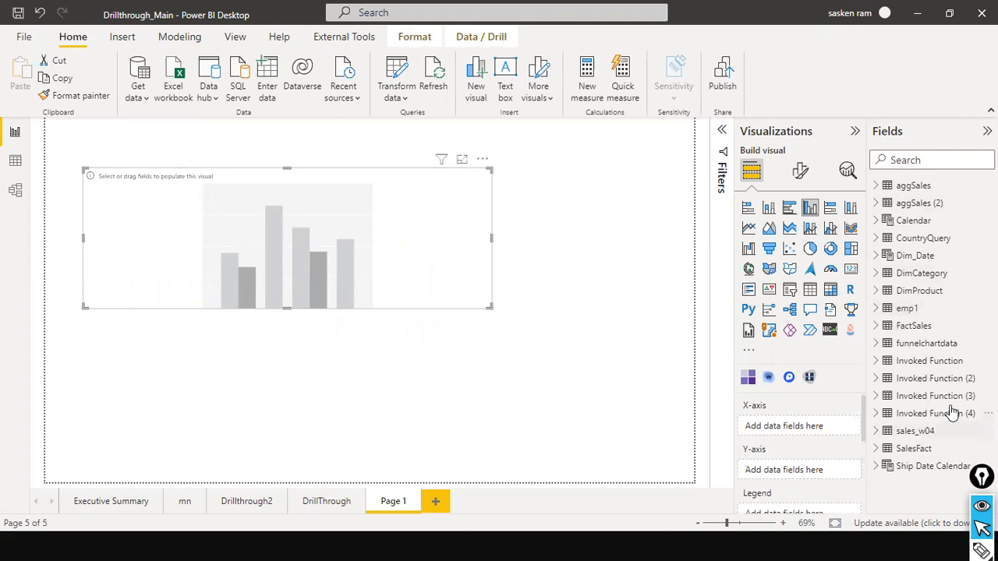
- Put the Region field of the sales_w04 table on the X-axis of the empty clustered column chart
left_click(879, 433)
left_click(930, 160)
type("reg")
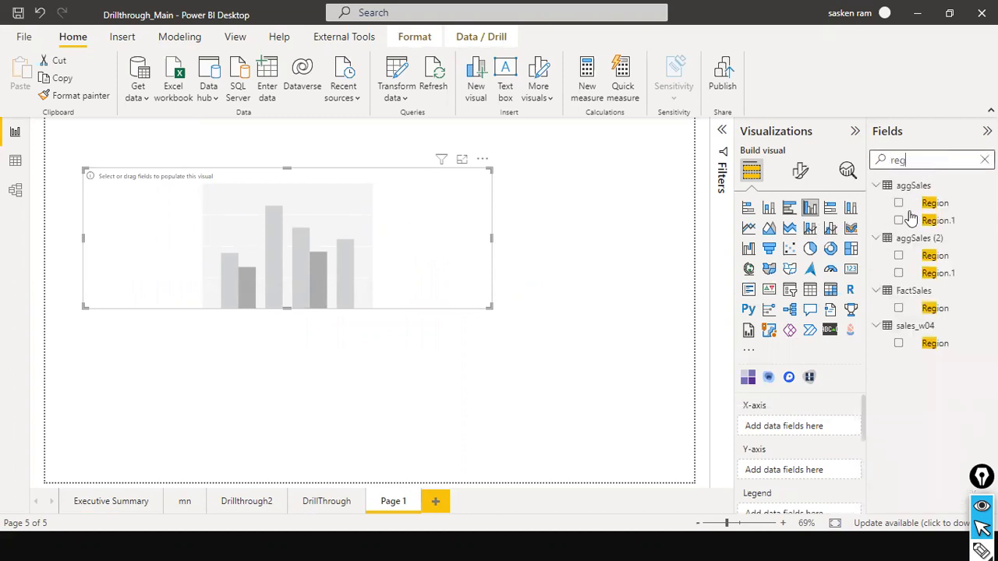
left_click(900, 345)
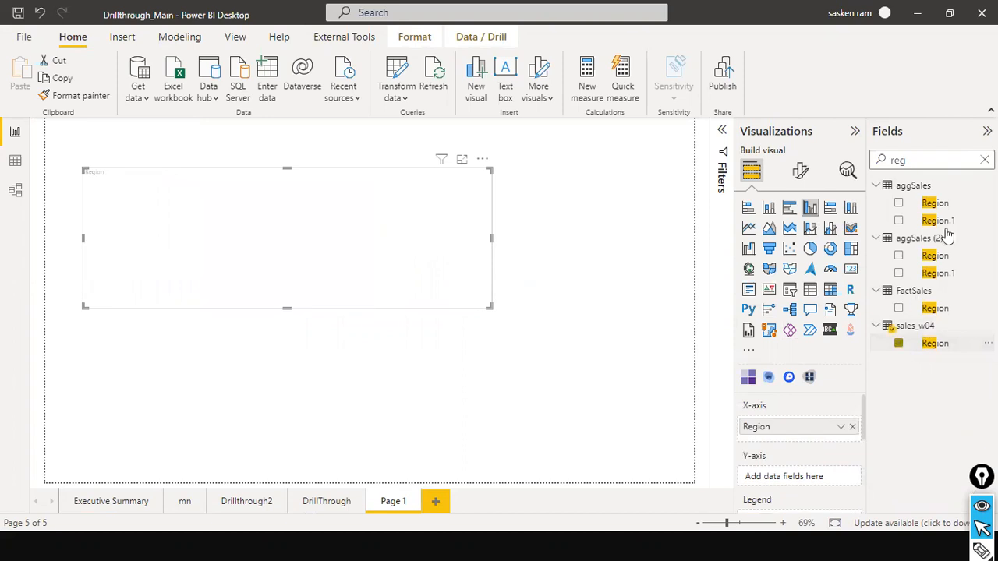
- Find the Sales field in the sales_w04 table and add it as the chart's Y-axis value
left_click(984, 159)
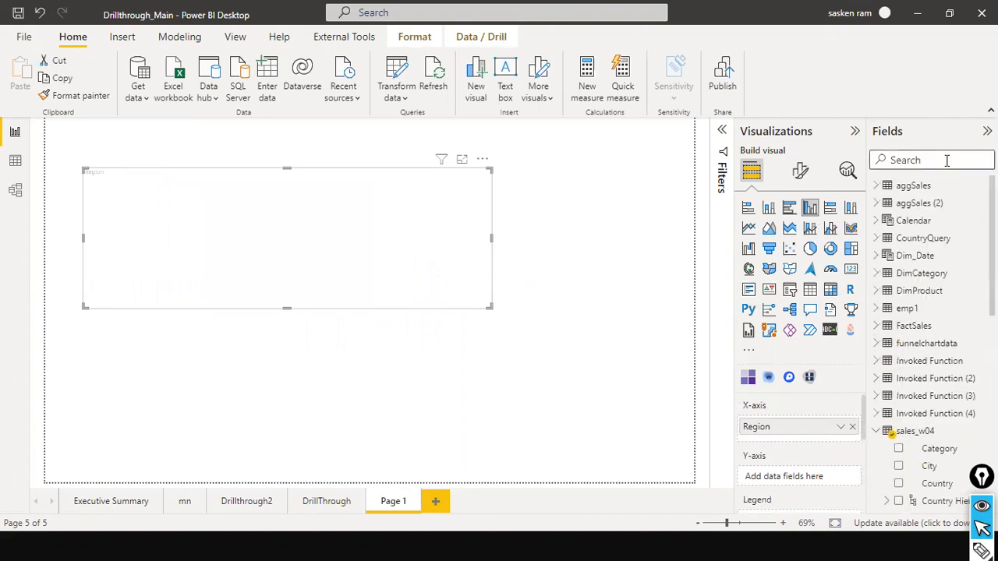
type("sales")
scroll(950, 372, "down", 1)
scroll(982, 372, "down", 10)
scroll(975, 372, "down", 5)
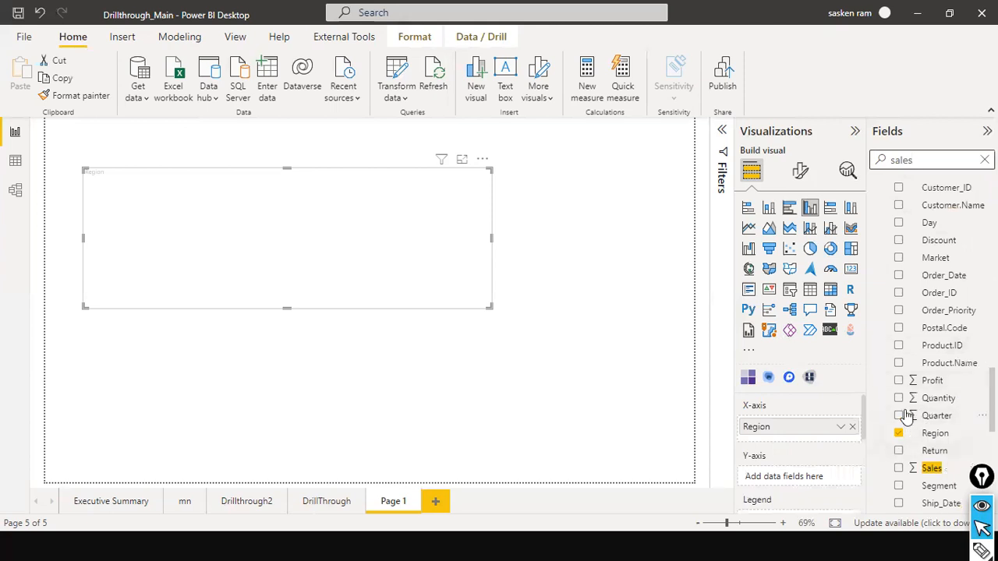
left_click(898, 470)
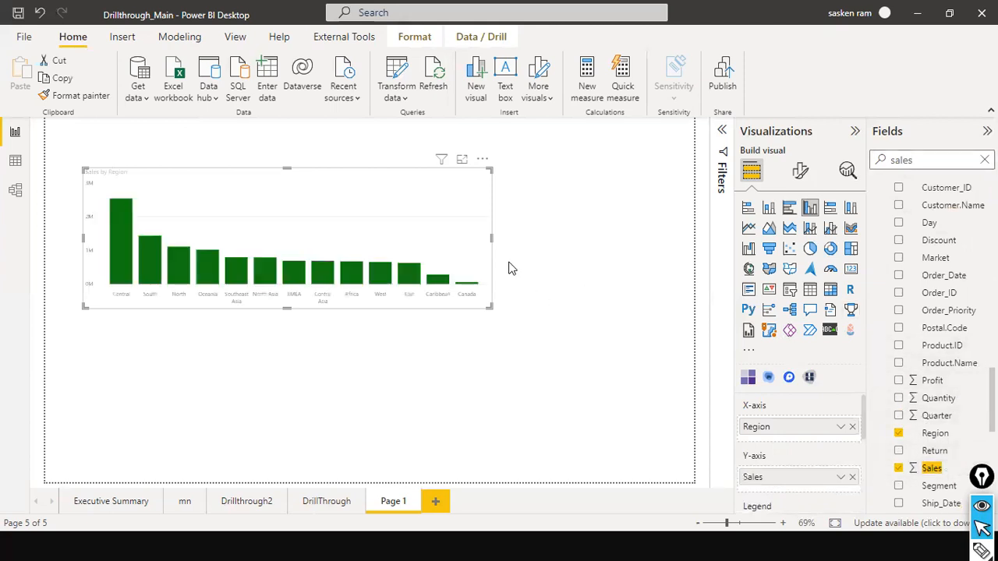
- Widen the Sales by Region chart near the top of the page and place a copy of it below
left_click_drag(491, 238, 616, 253)
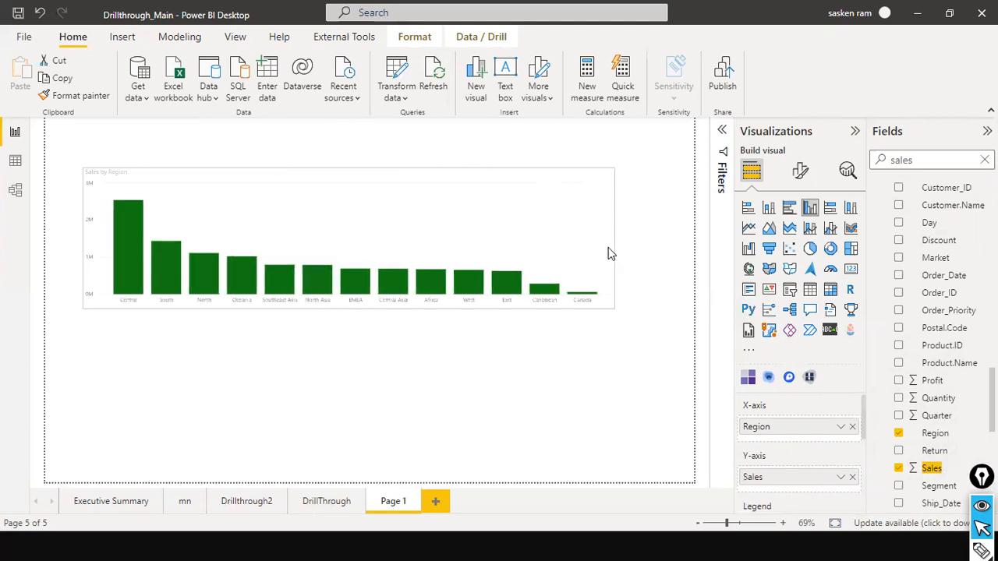
left_click_drag(472, 179, 456, 150)
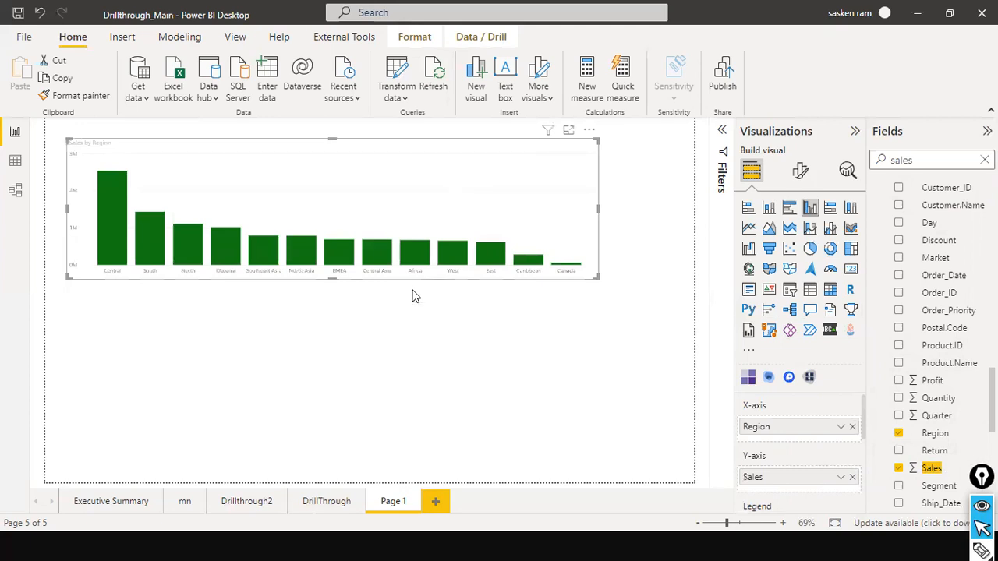
key("ctrl+c")
key("ctrl+v")
left_click_drag(404, 373, 421, 375)
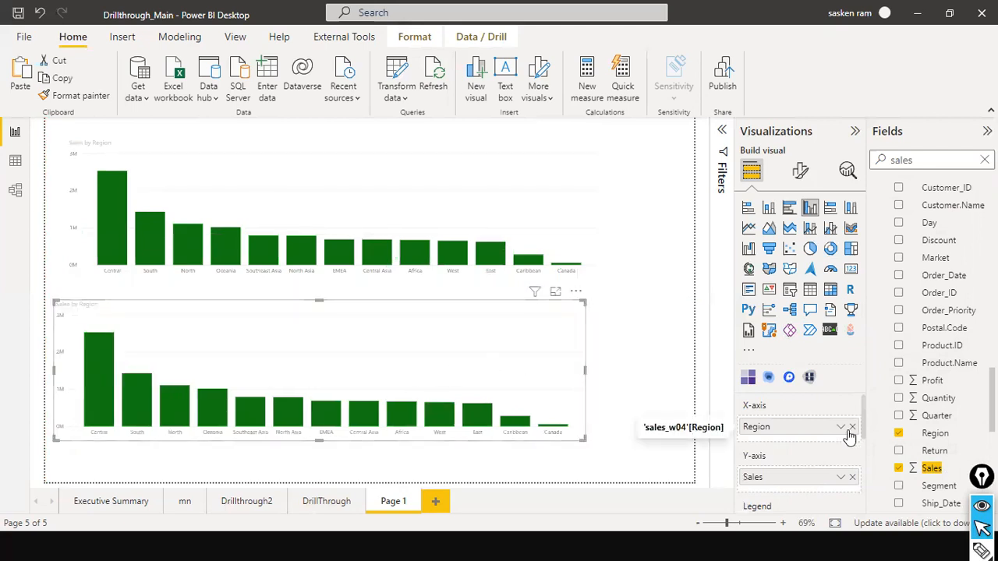
- Review the Executive Summary and DrillThrough pages and return to Page 1
left_click(108, 503)
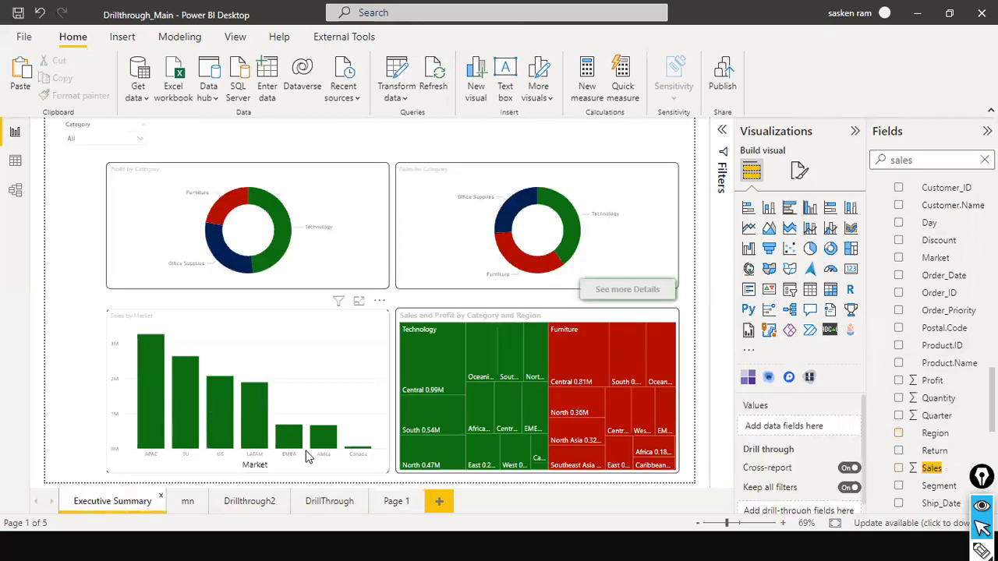
left_click(325, 504)
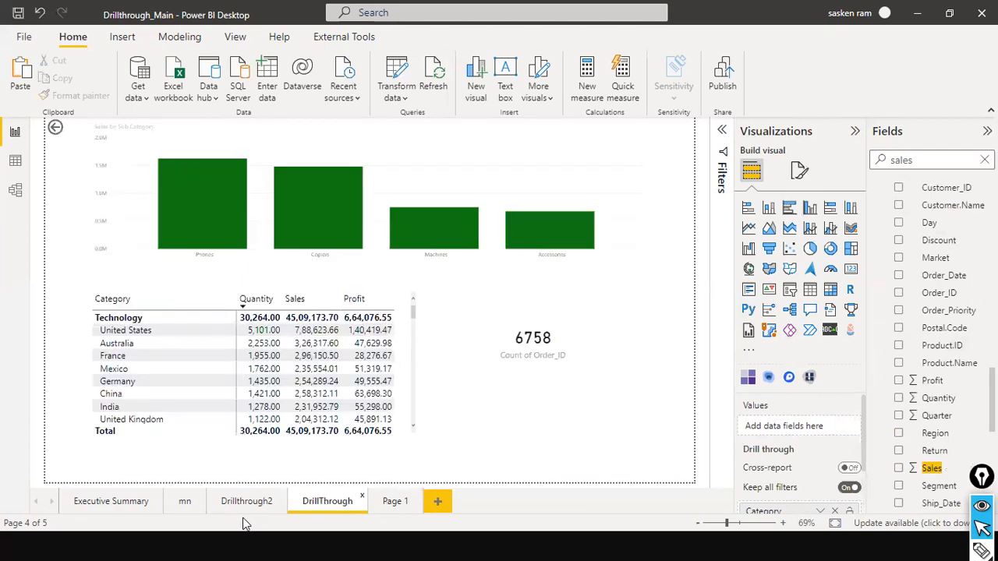
left_click(394, 503)
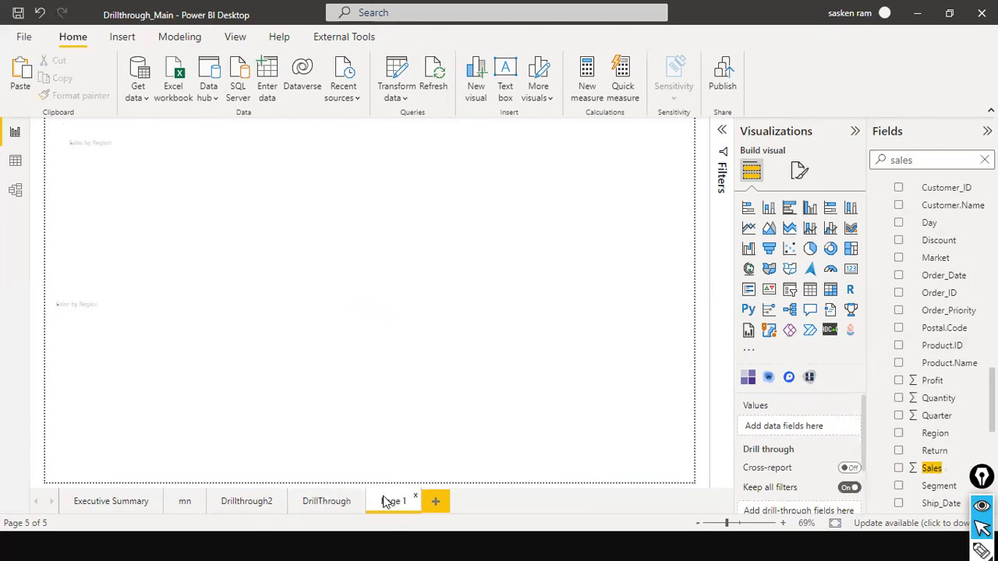
- Replace Region with Country on the copied chart's X-axis and reposition and widen the chart to nearly the full page width
left_click_drag(453, 364, 483, 382)
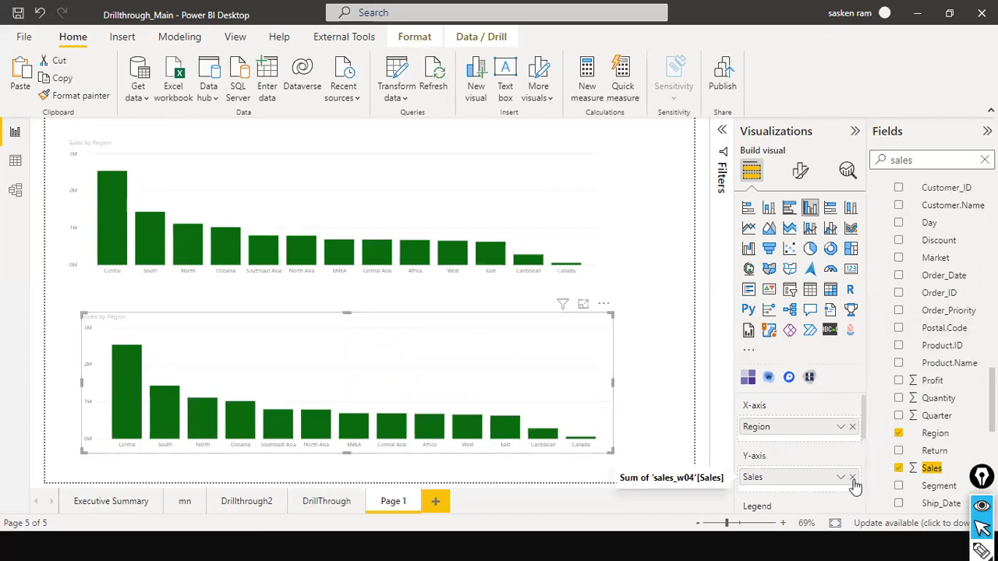
left_click(852, 427)
scroll(935, 332, "up", 4)
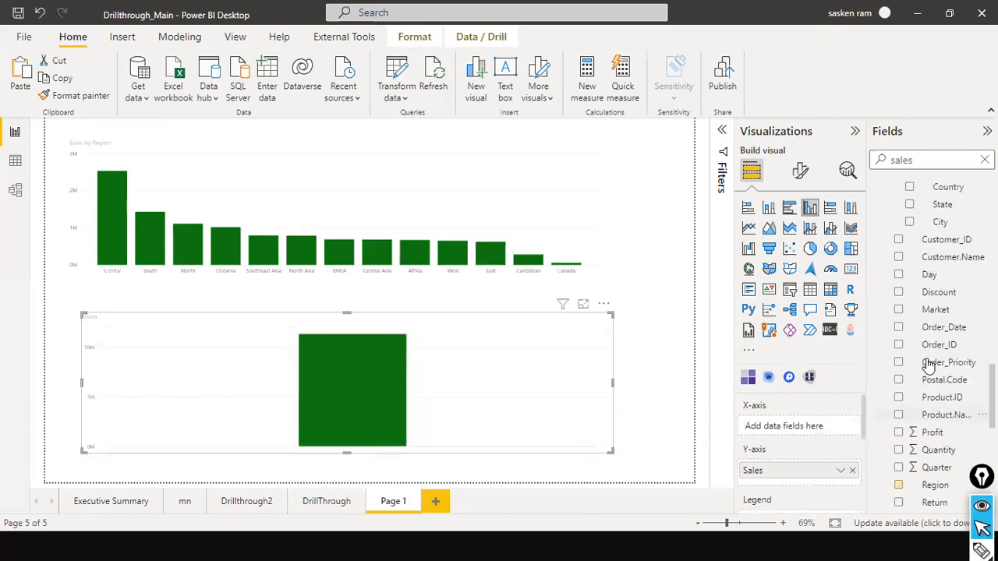
left_click(898, 250)
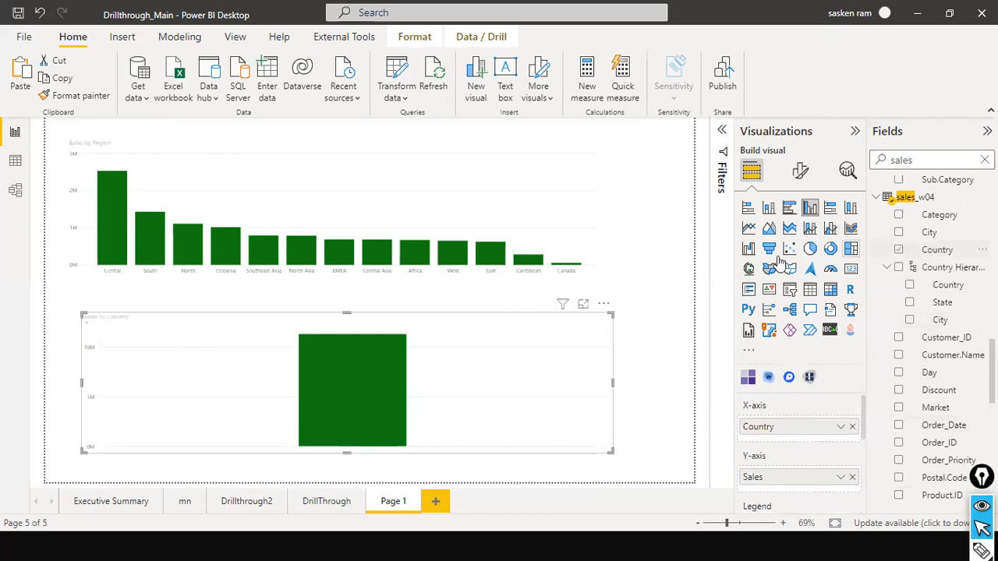
left_click_drag(615, 395, 672, 388)
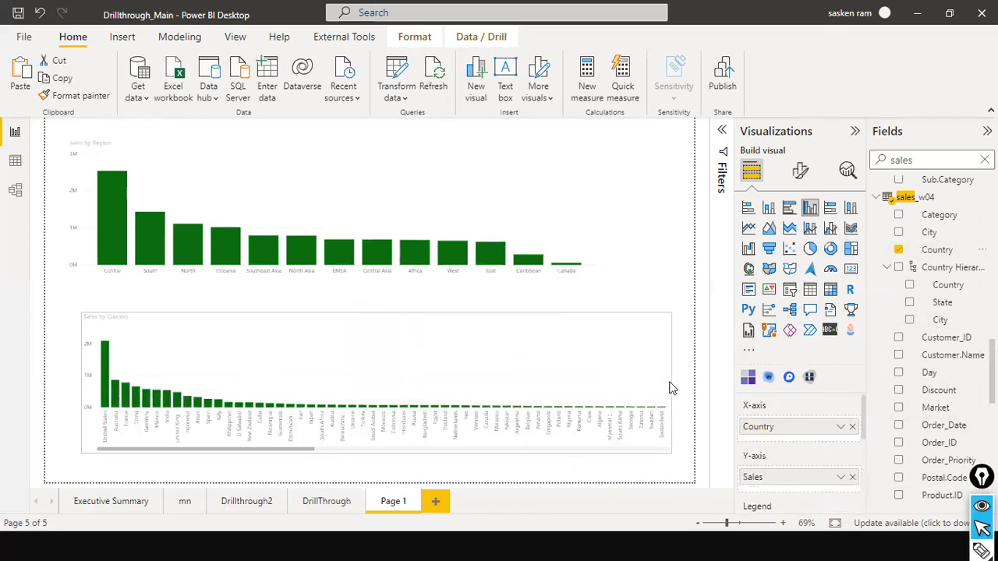
left_click(832, 290)
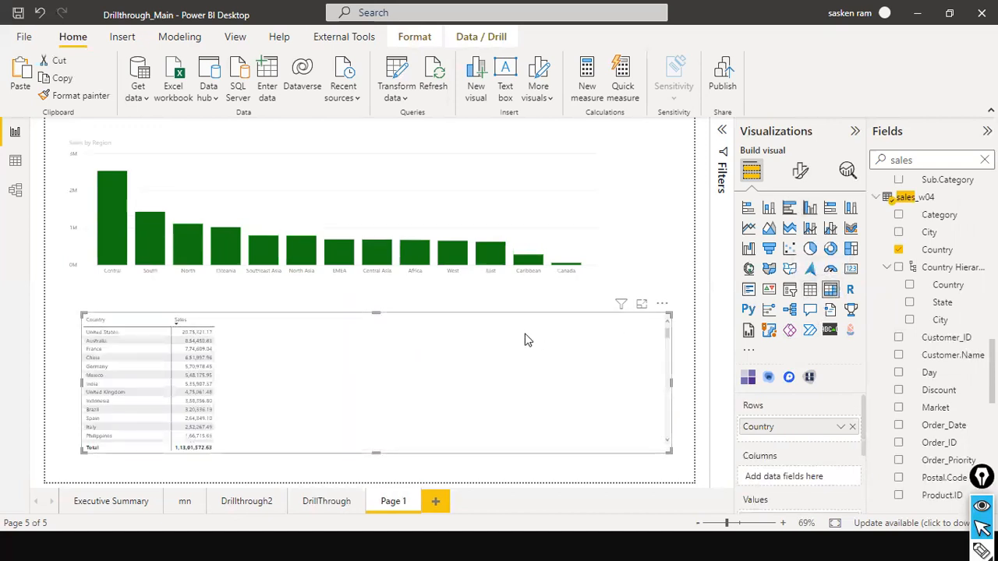
left_click(801, 171)
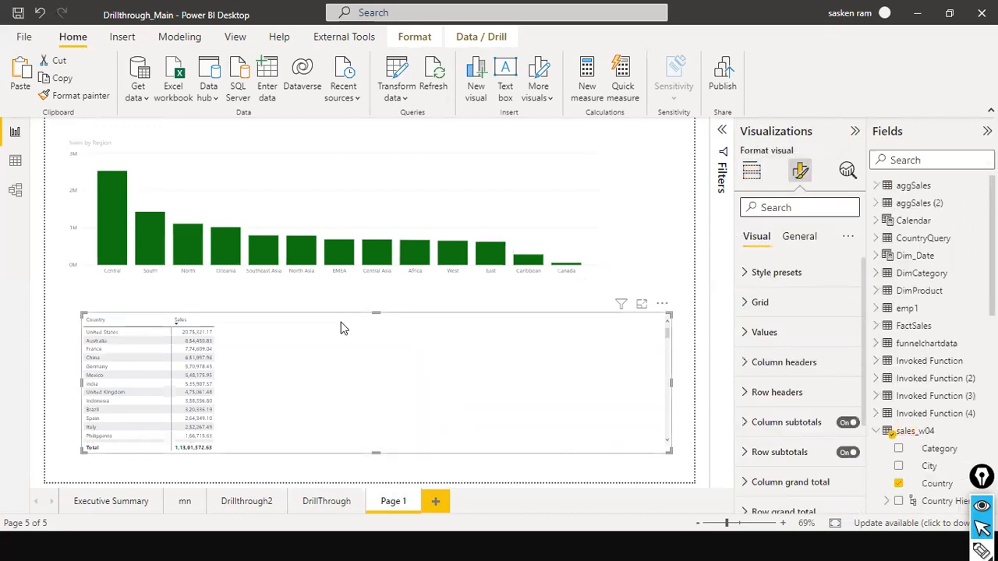
left_click(750, 172)
left_click(810, 208)
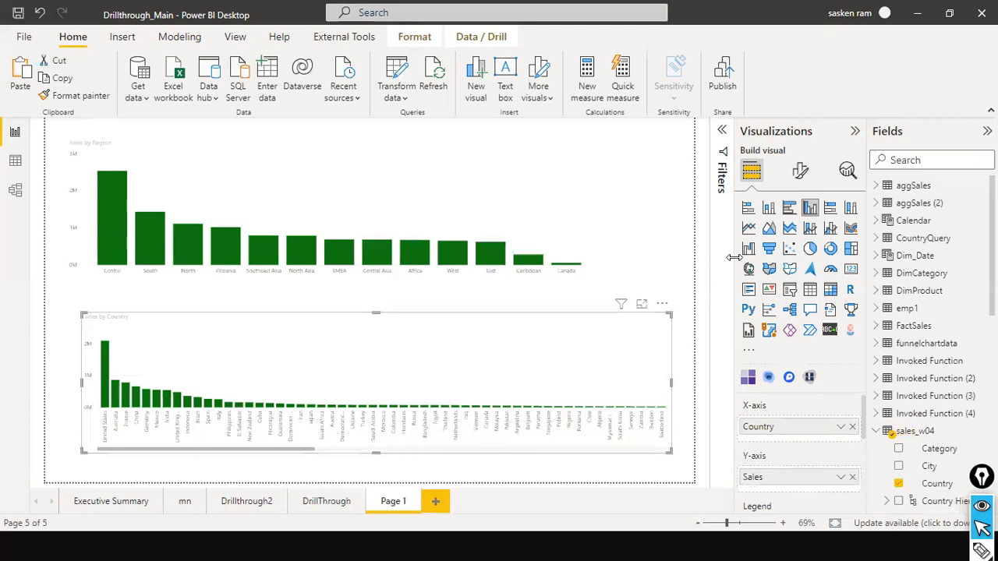
- Cross-highlight United States from the Sales by Country chart to examine its share in each region, and clear the selection
left_click(106, 356)
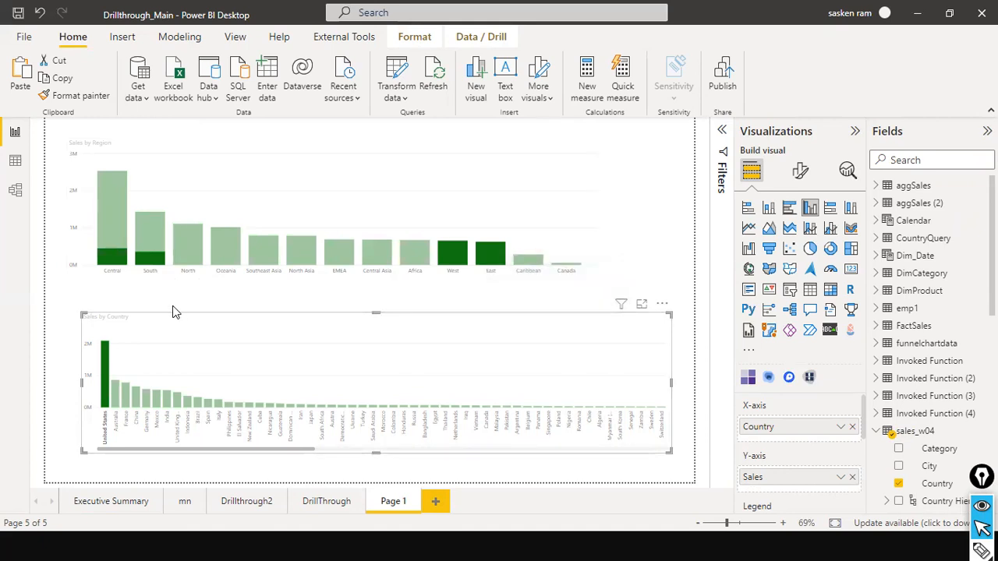
mouse_move(100, 263)
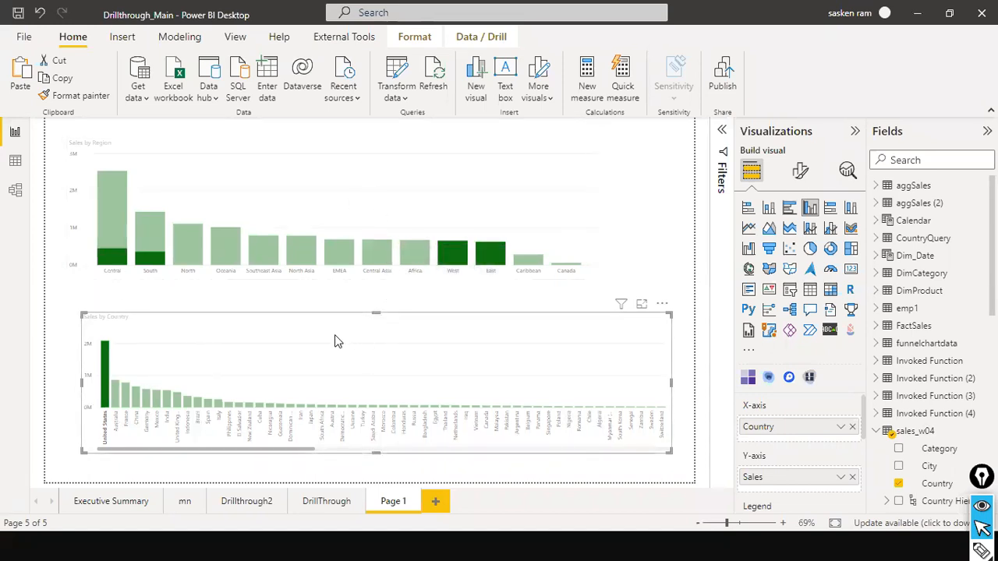
left_click(272, 334)
left_click(652, 262)
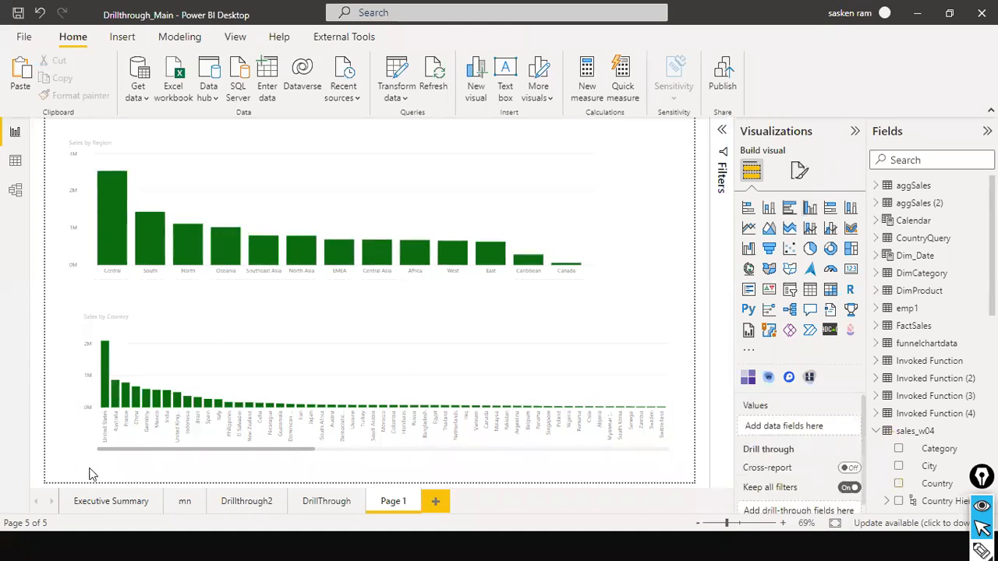
- Rename Page 1 as "By Country"
right_click(397, 503)
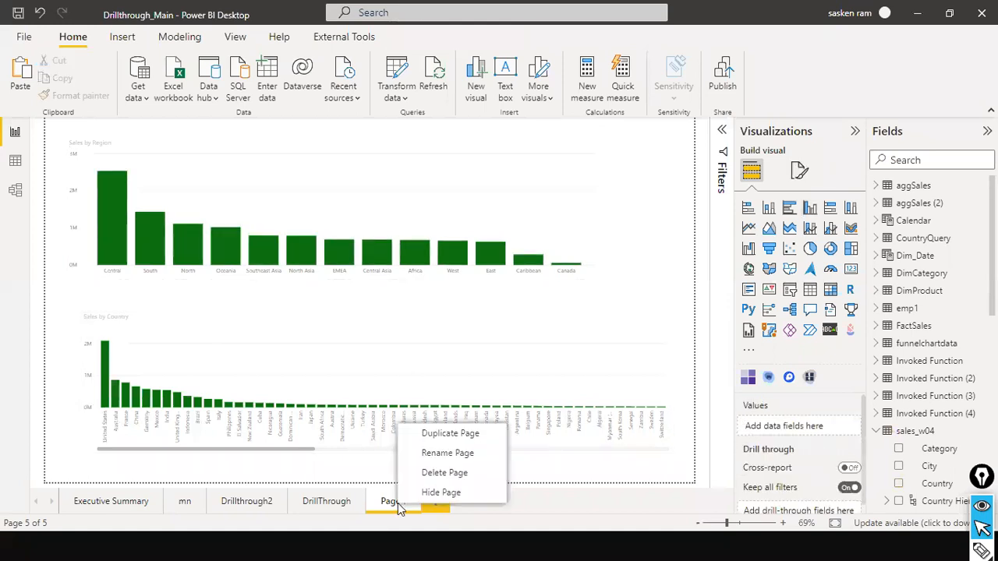
left_click(436, 460)
type("B")
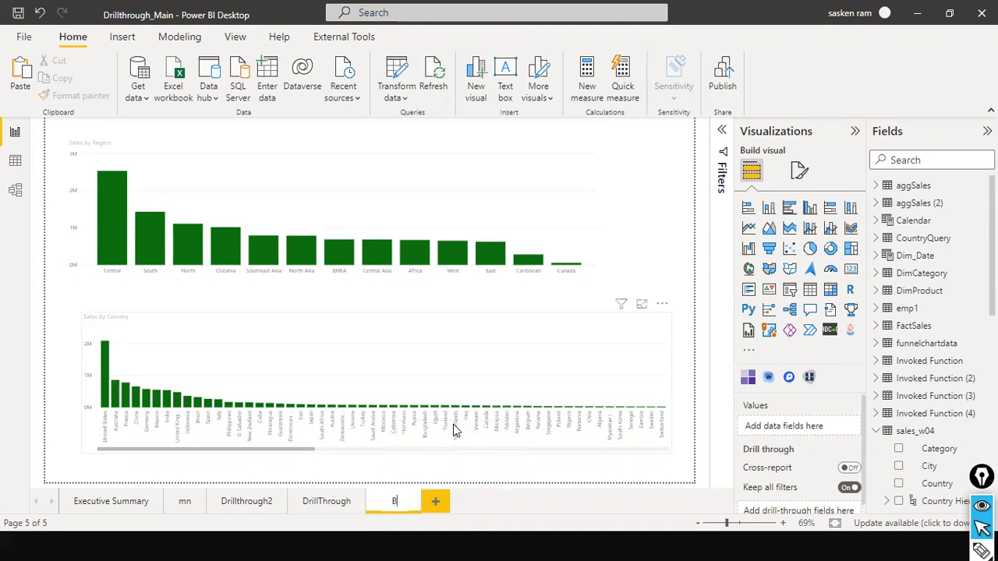
type("y Country")
key("Return")
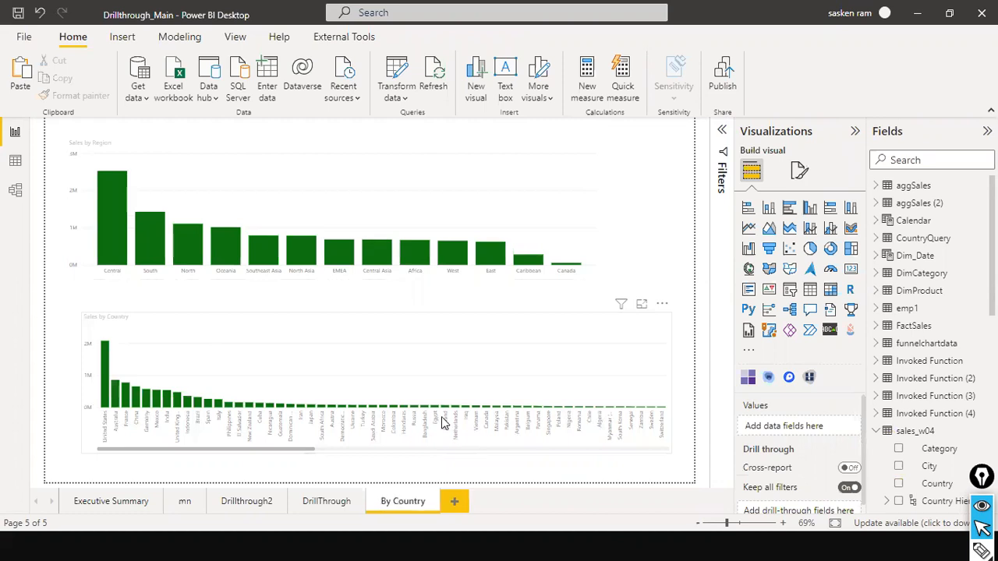
- Check the Executive Summary page and the drillthrough steps slide in the presentation, and return to the By Country page
left_click(134, 502)
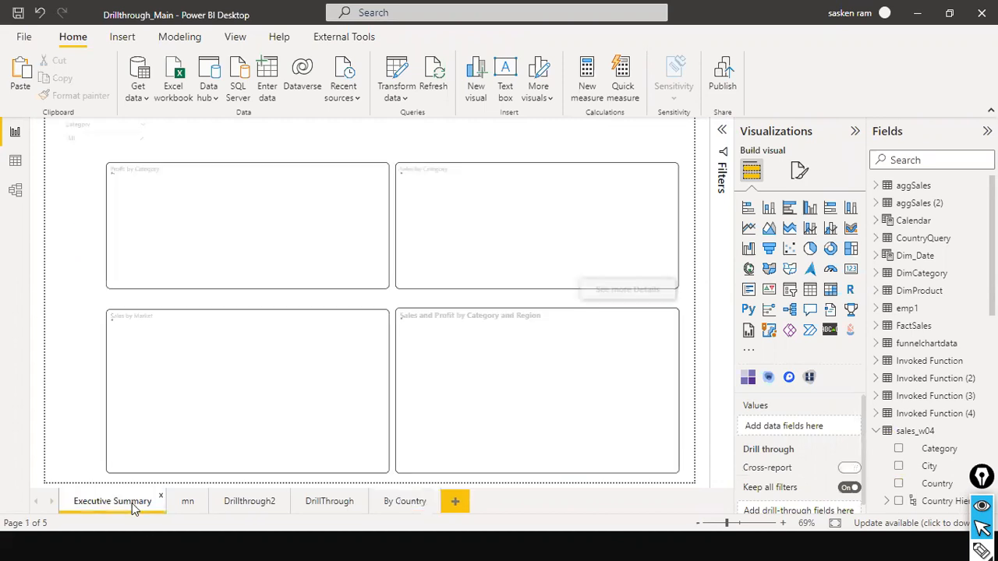
left_click(397, 506)
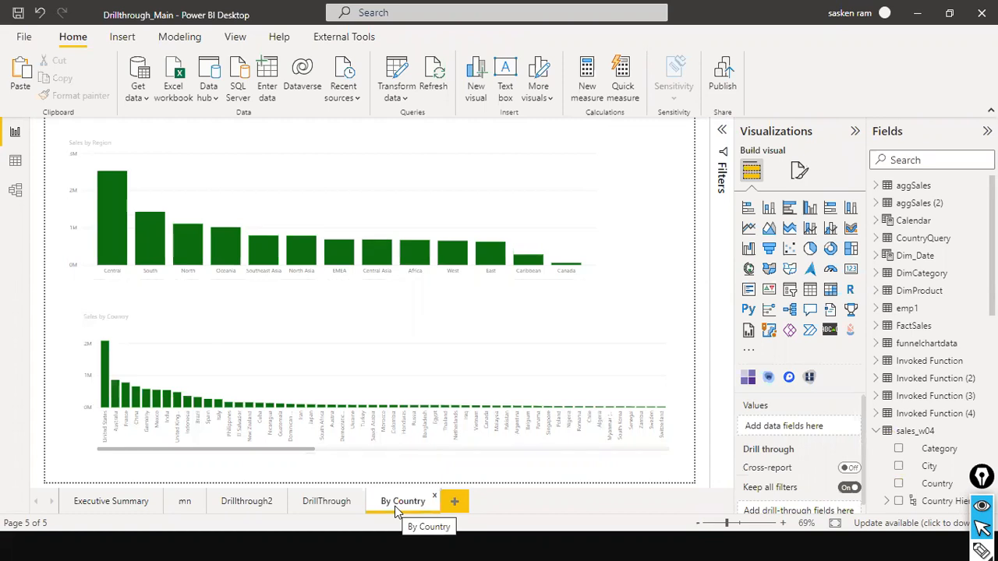
key("alt+Tab")
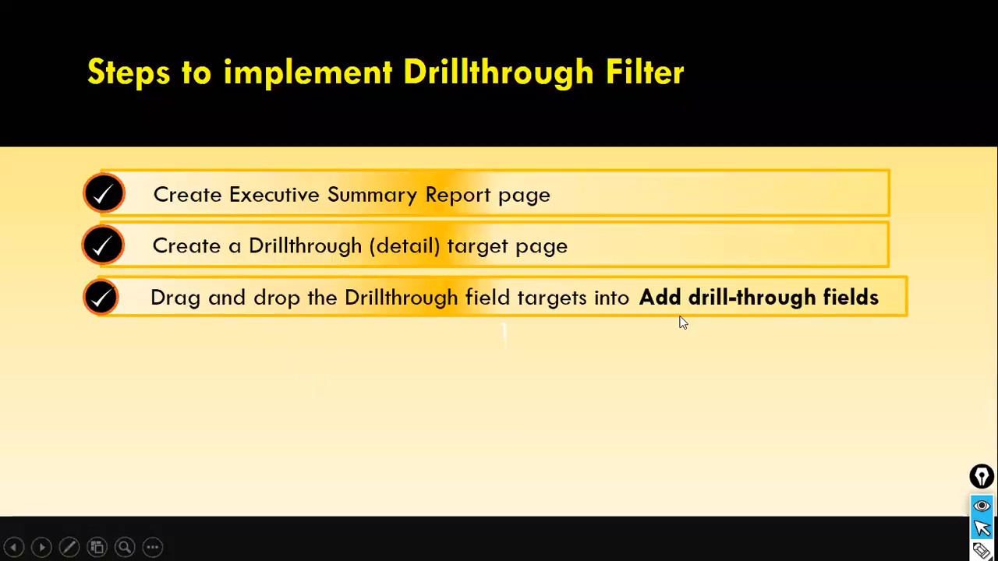
key("alt+Tab")
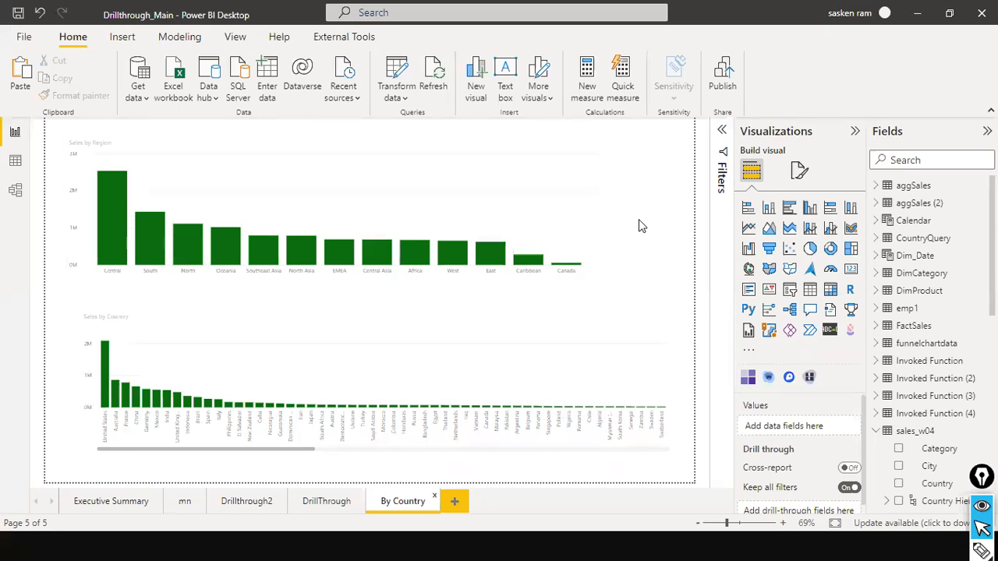
- Add the Category field of sales_w04 as a drill-through field on the By Country page
scroll(943, 312, "down", 1)
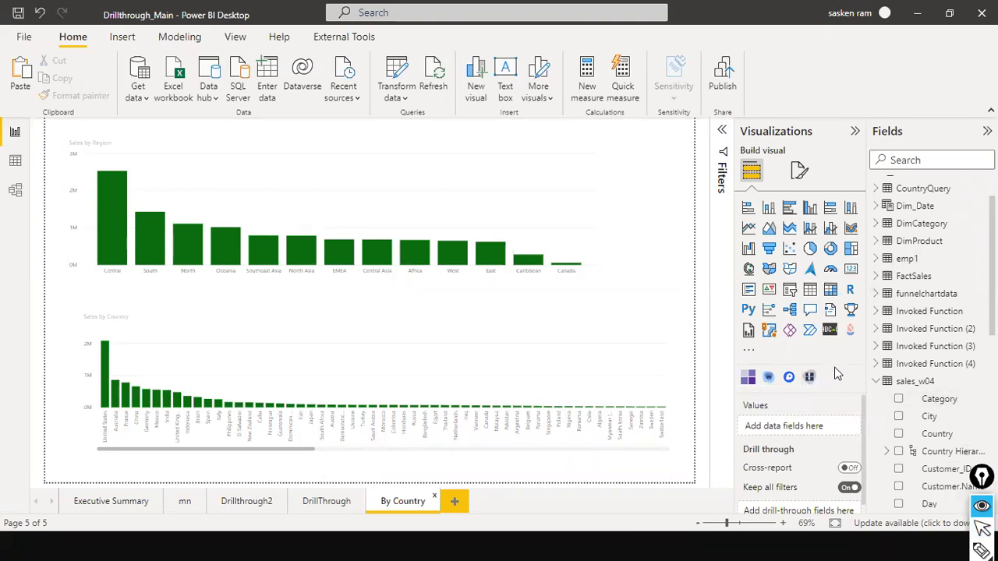
mouse_move(832, 359)
left_mouse_down()
mouse_move(916, 401)
mouse_move(857, 433)
mouse_move(807, 505)
left_mouse_up()
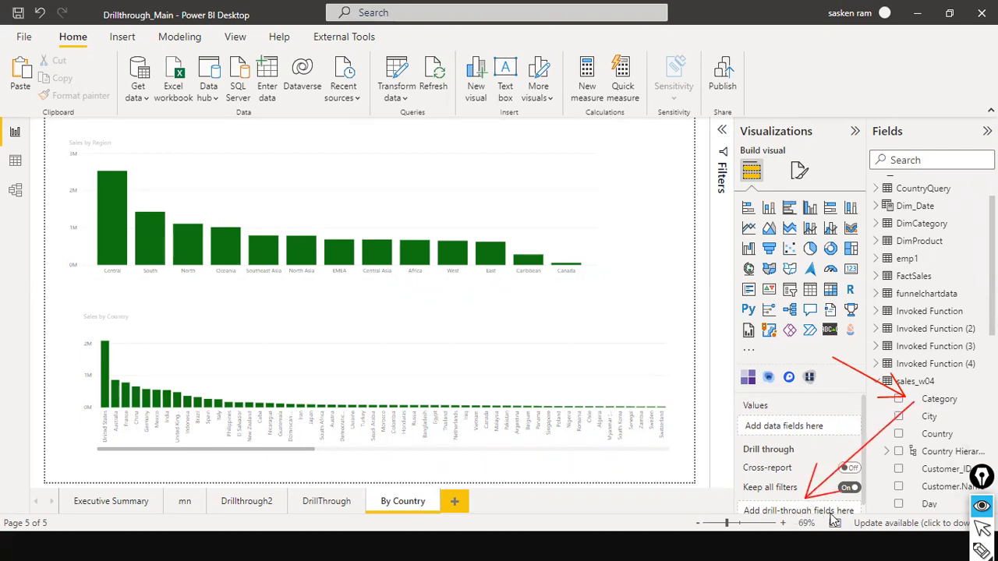
left_click(980, 528)
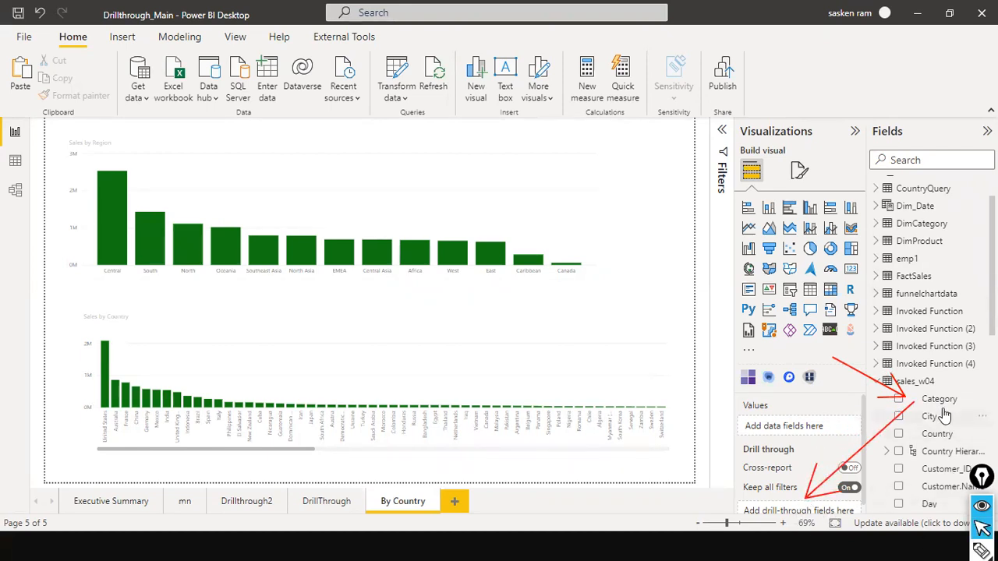
mouse_move(940, 401)
left_mouse_down()
mouse_move(796, 450)
mouse_move(795, 512)
mouse_move(821, 515)
mouse_move(797, 520)
left_mouse_up()
left_click_drag(936, 411, 808, 508)
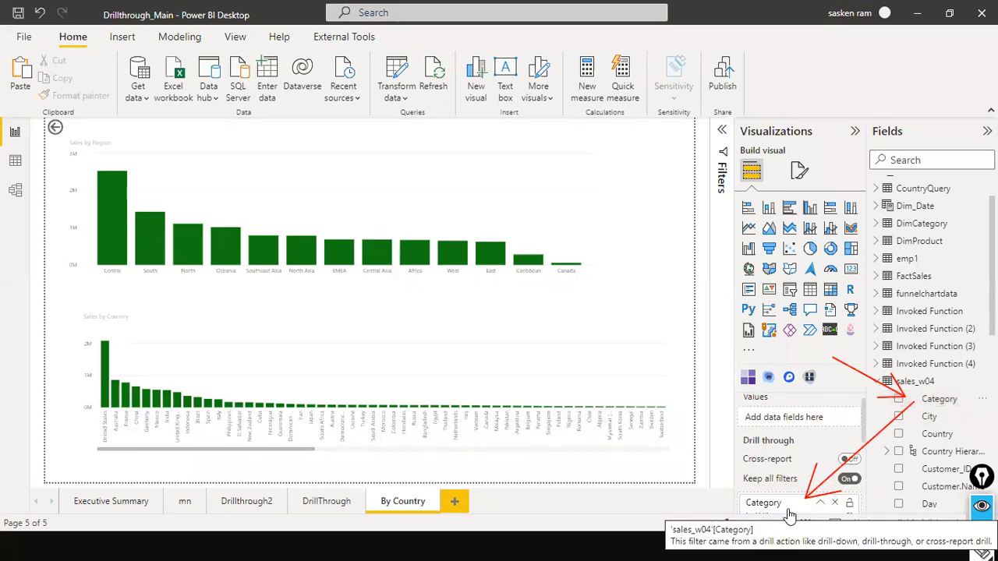
scroll(785, 512, "down", 1)
scroll(785, 515, "up", 1)
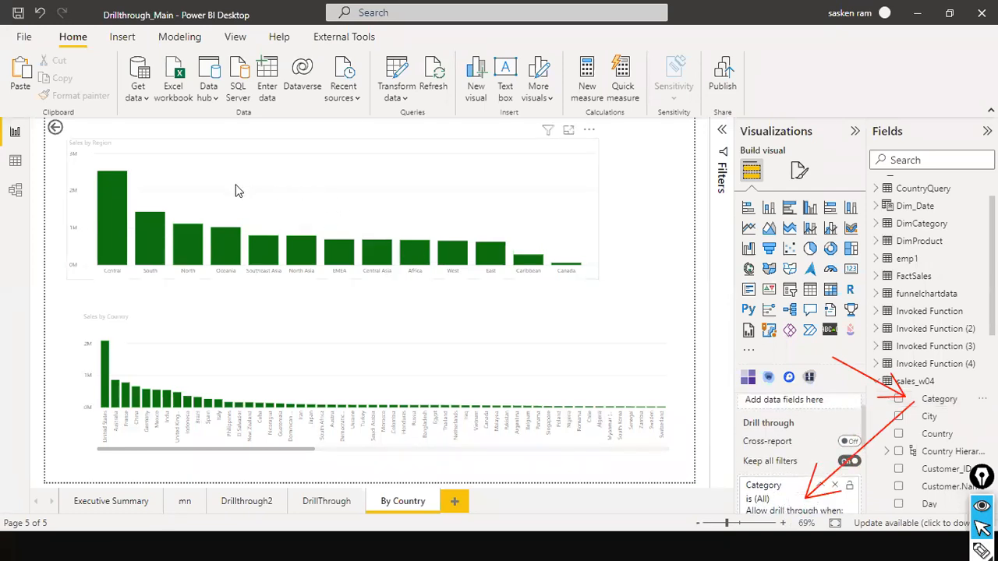
- Switch from the By Country page to the Executive Summary page
left_click_drag(147, 127, 72, 134)
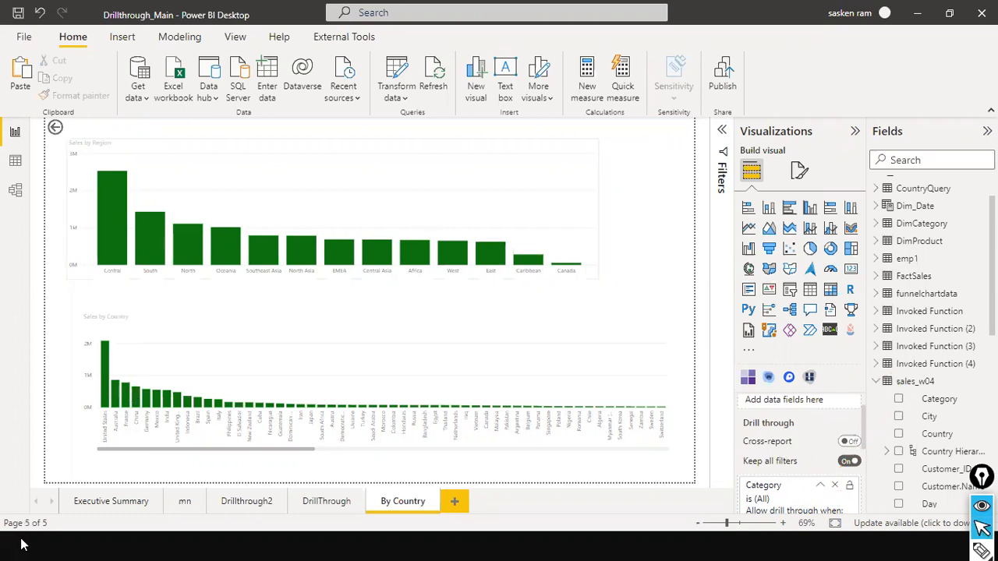
left_click(112, 507)
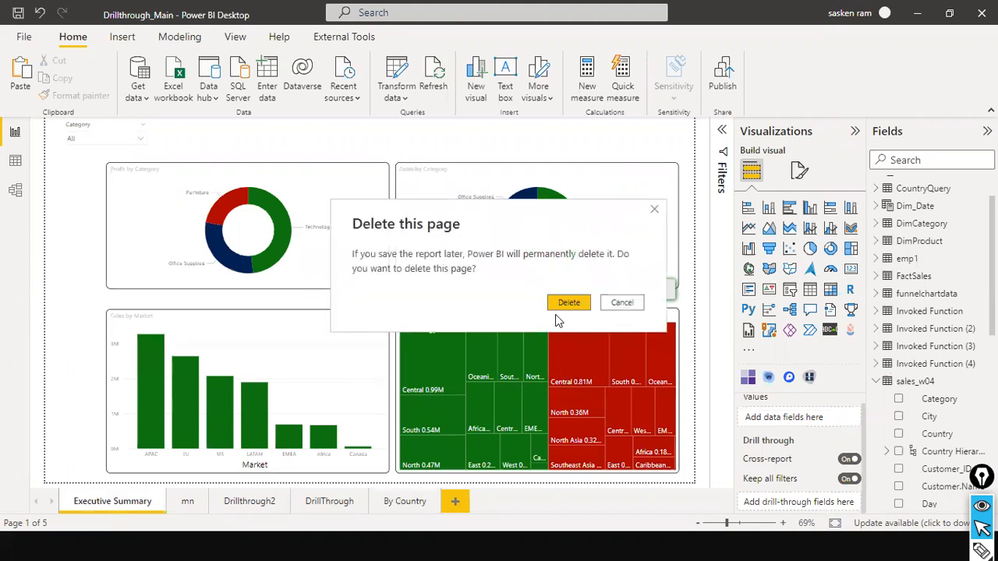
- Delete the Drillthrough2 and DrillThrough pages from the report
left_click(568, 304)
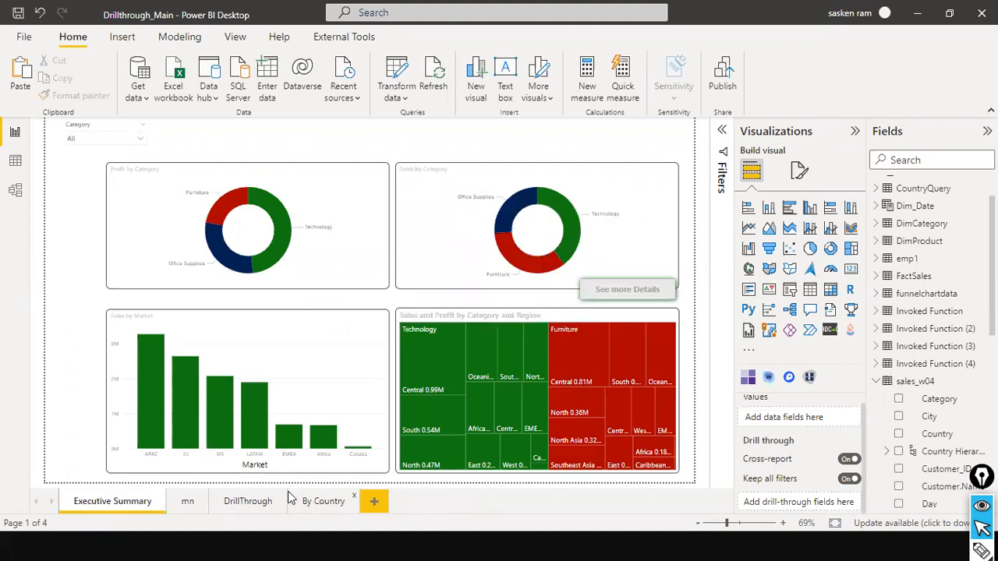
left_click(284, 502)
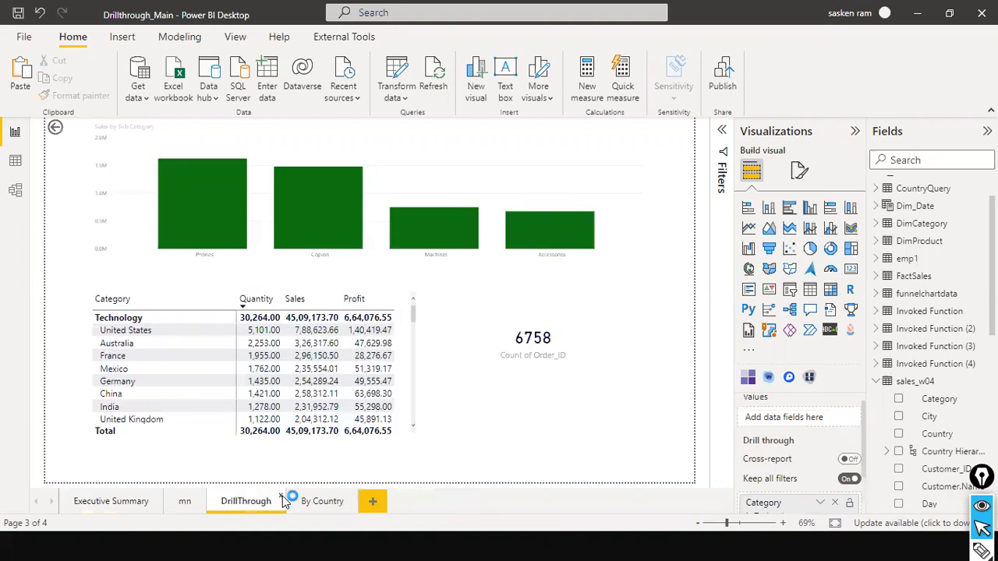
left_click(568, 305)
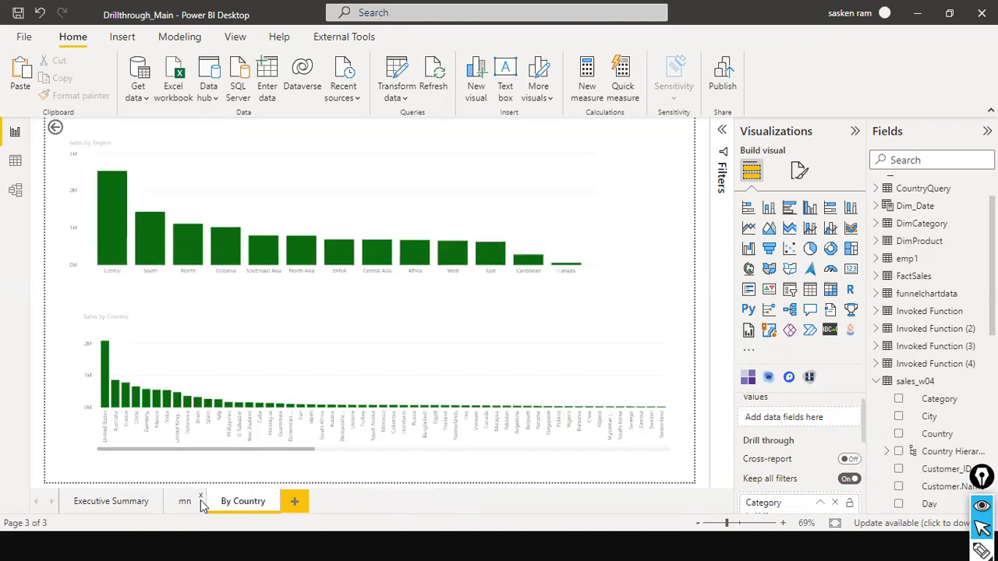
- Drill through from the Technology slice of the Executive Summary's Sales by Category donut to By Country, and check the Category filter there
left_click(127, 502)
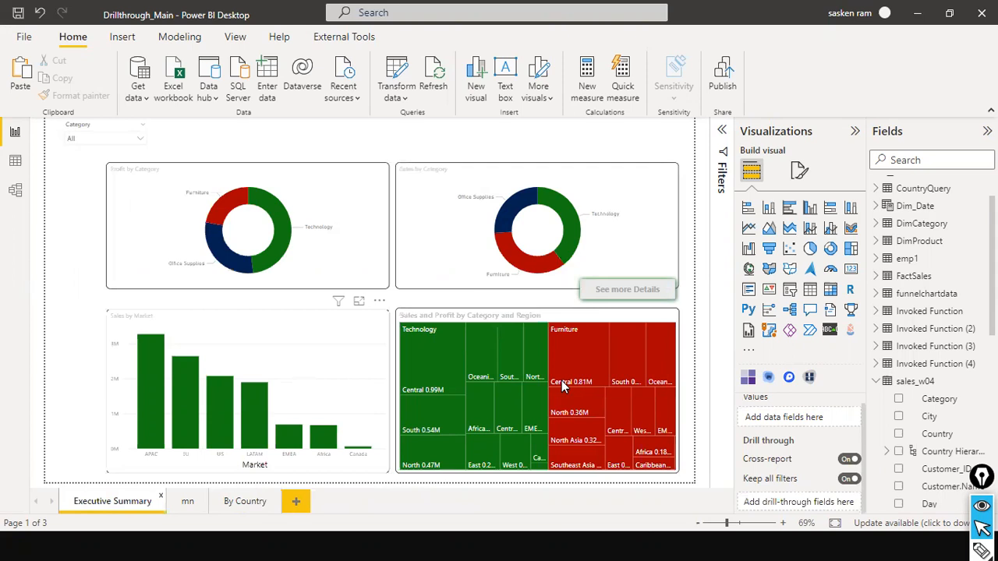
mouse_move(510, 373)
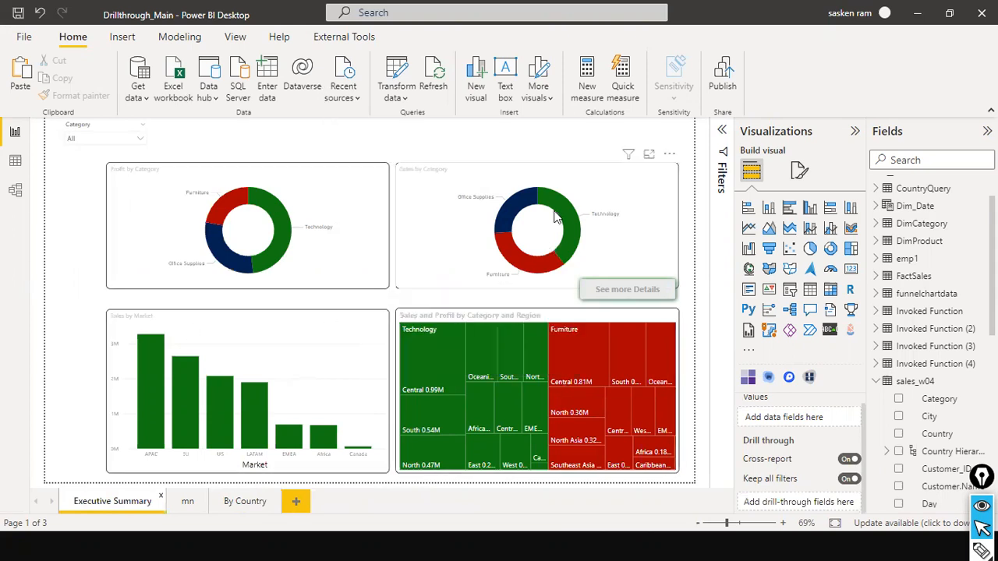
mouse_move(566, 218)
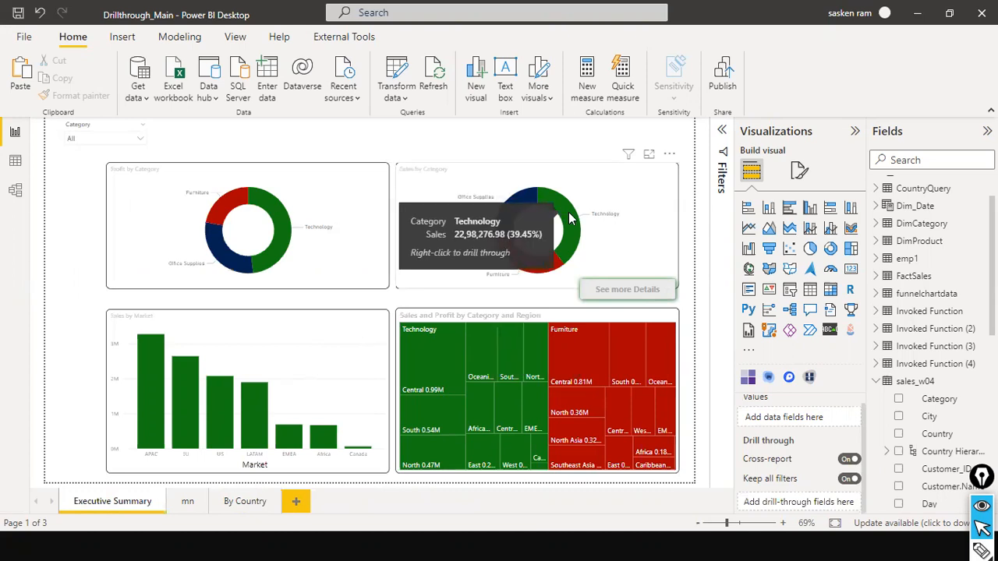
right_click(570, 220)
mouse_move(596, 310)
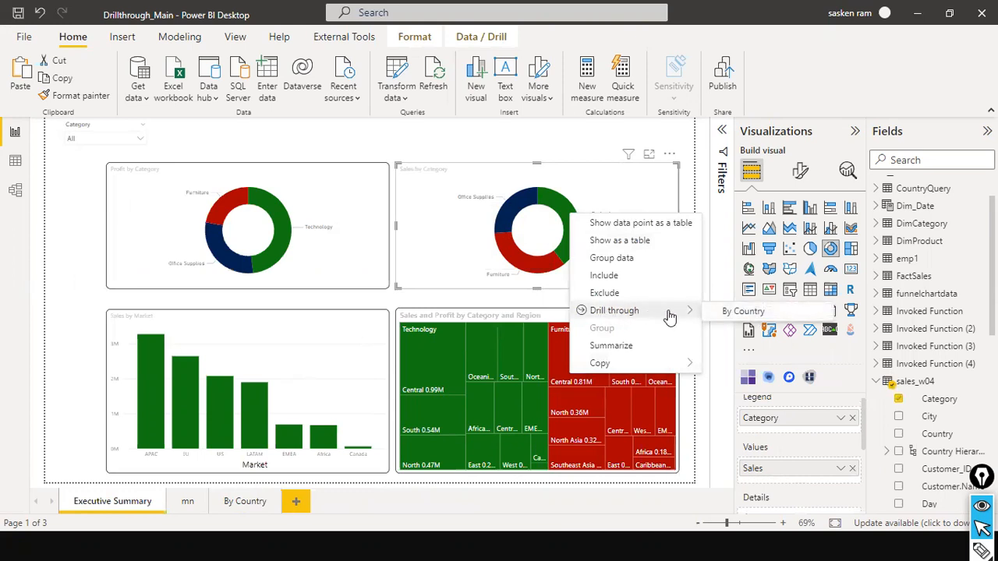
left_click(741, 312)
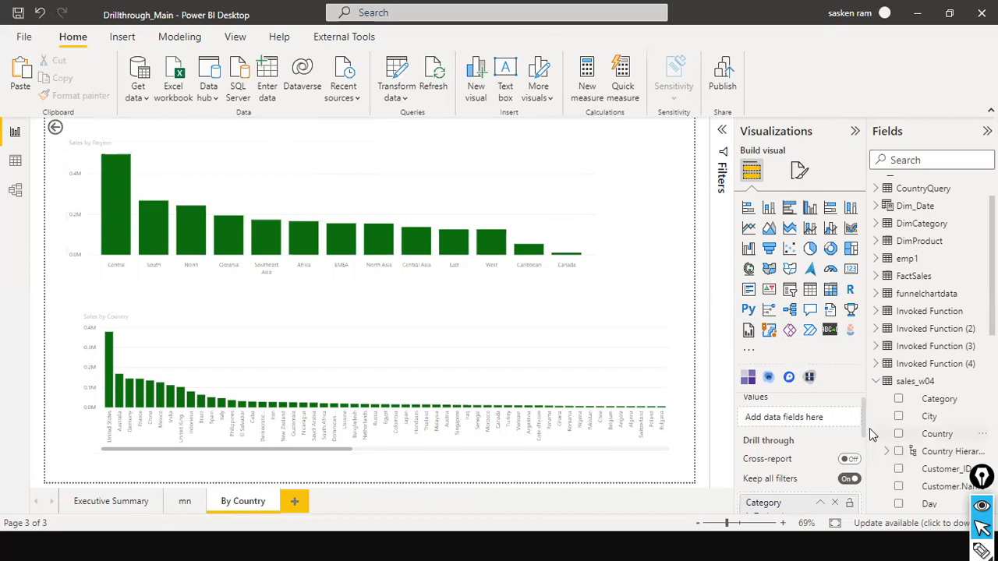
left_click_drag(863, 424, 863, 471)
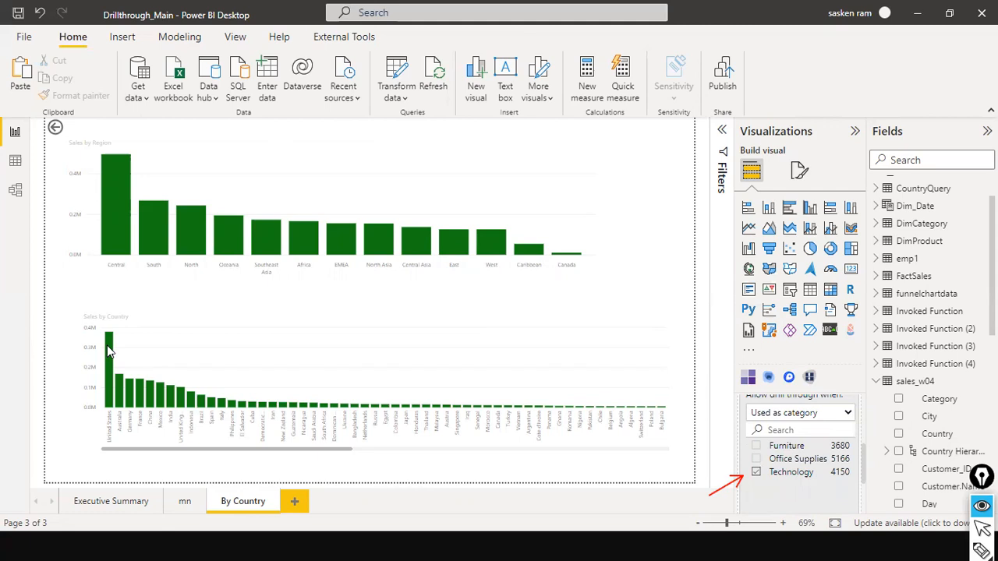
- Drill through from the Office Supplies slice of the Executive Summary's Sales by Category donut to By Country, and check its Category filter
left_click(117, 501)
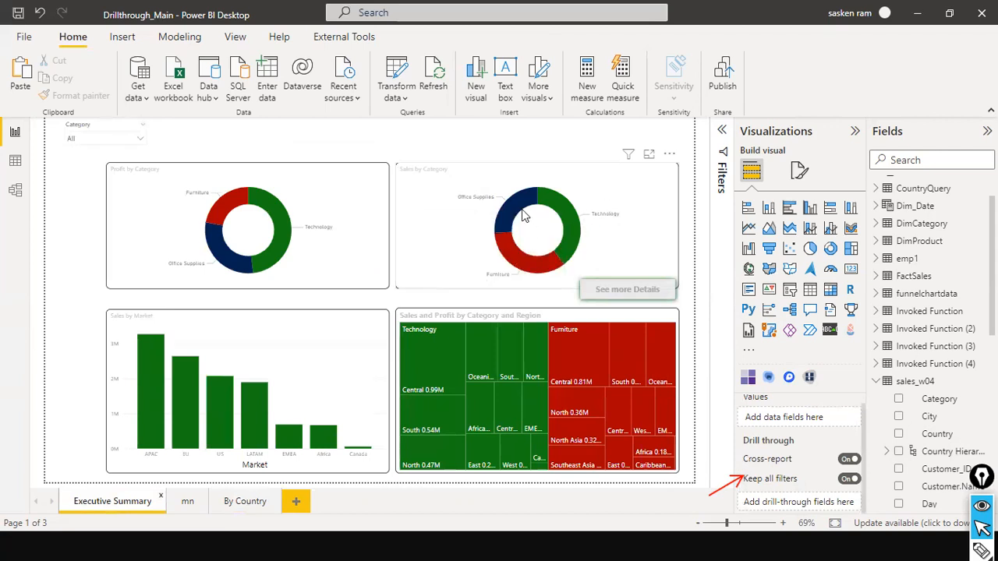
mouse_move(514, 210)
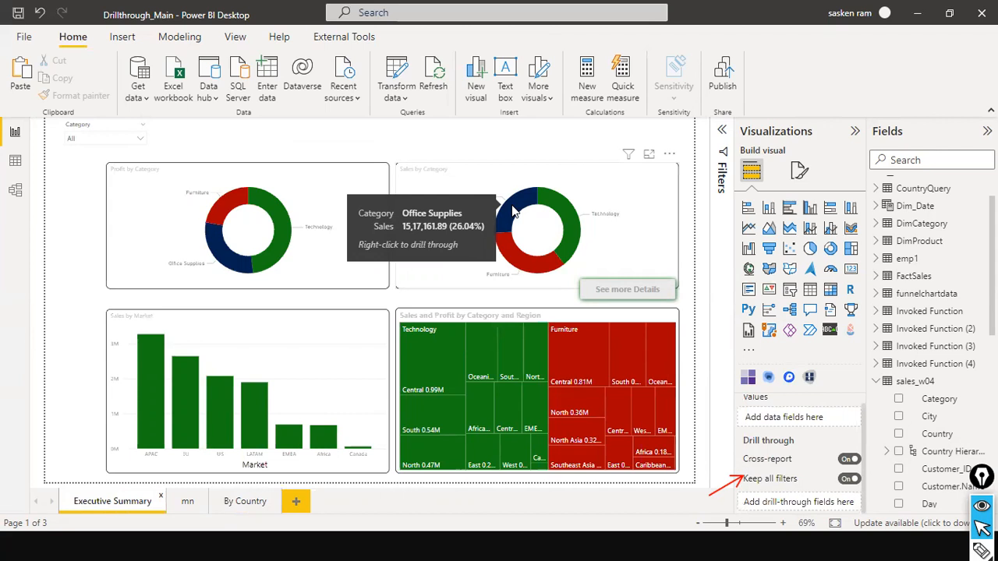
right_click(512, 210)
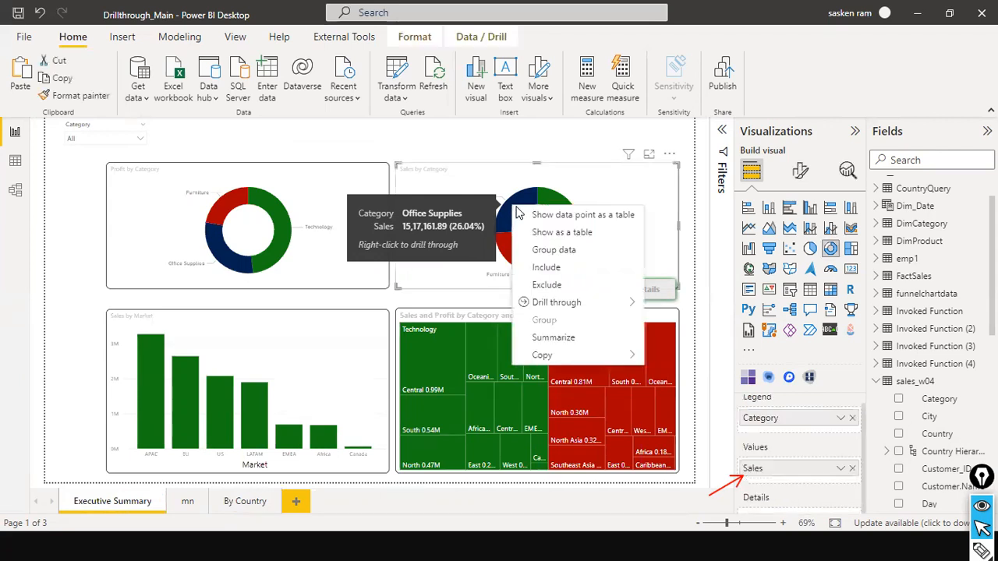
mouse_move(555, 309)
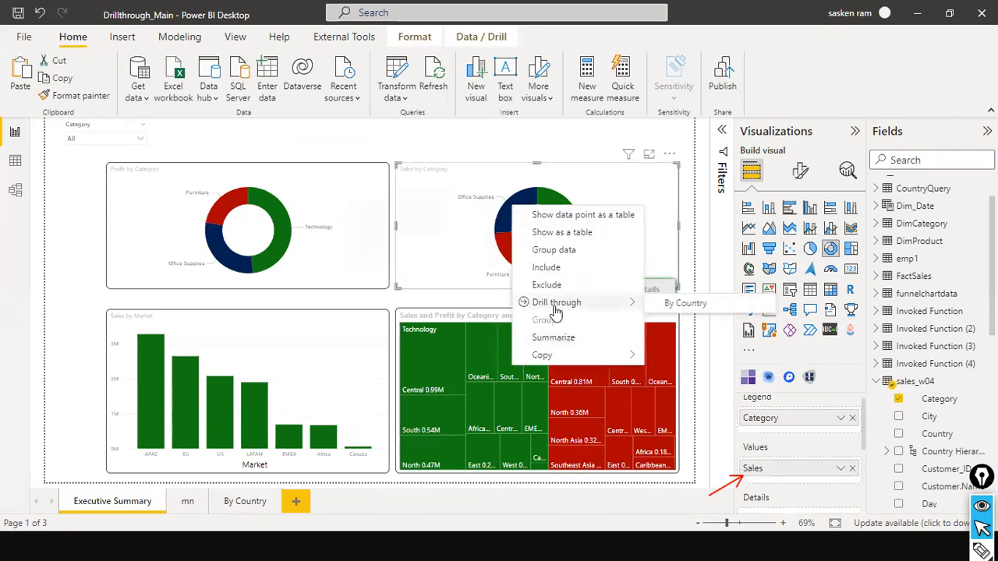
left_click(682, 311)
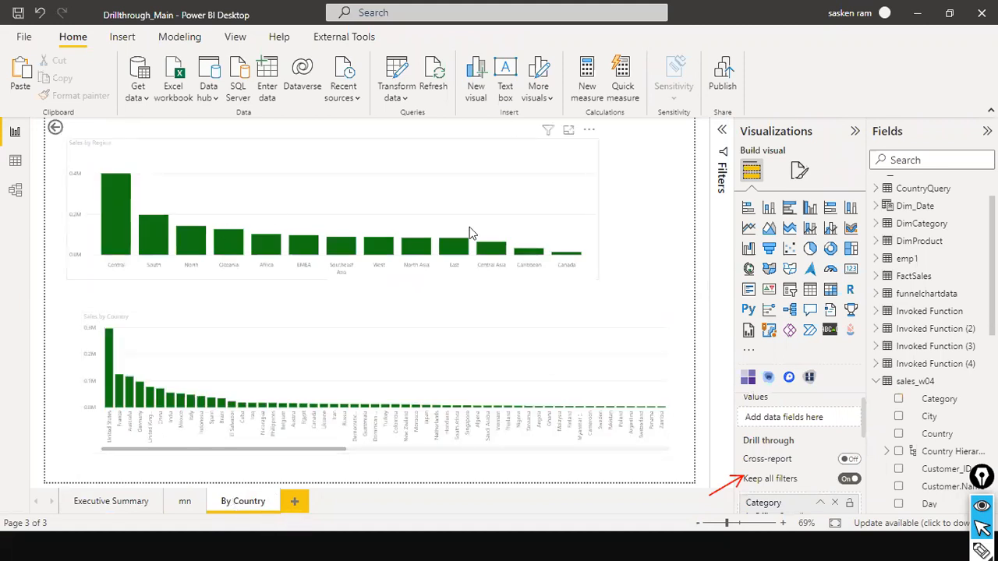
scroll(783, 477, "down", 1)
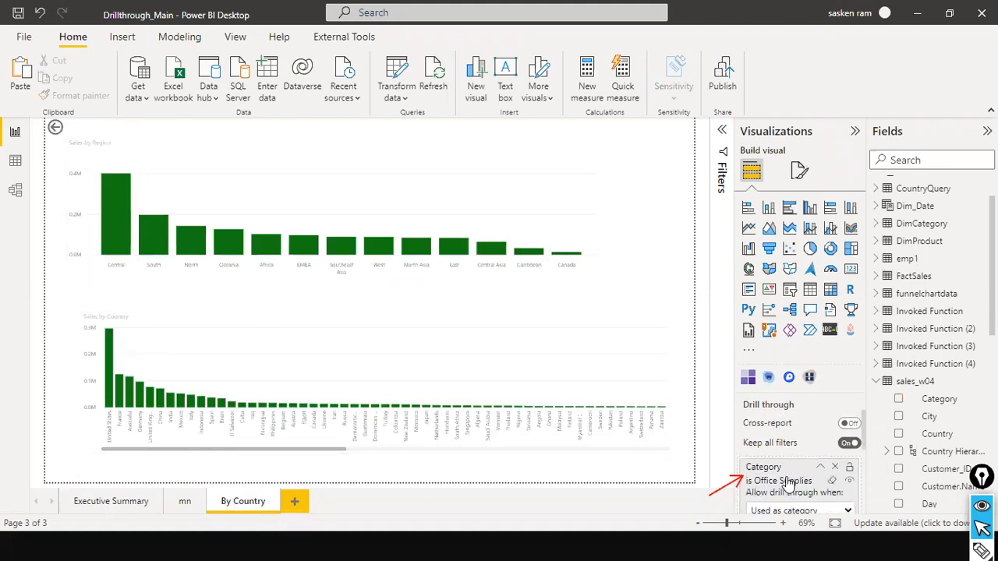
scroll(787, 483, "down", 3)
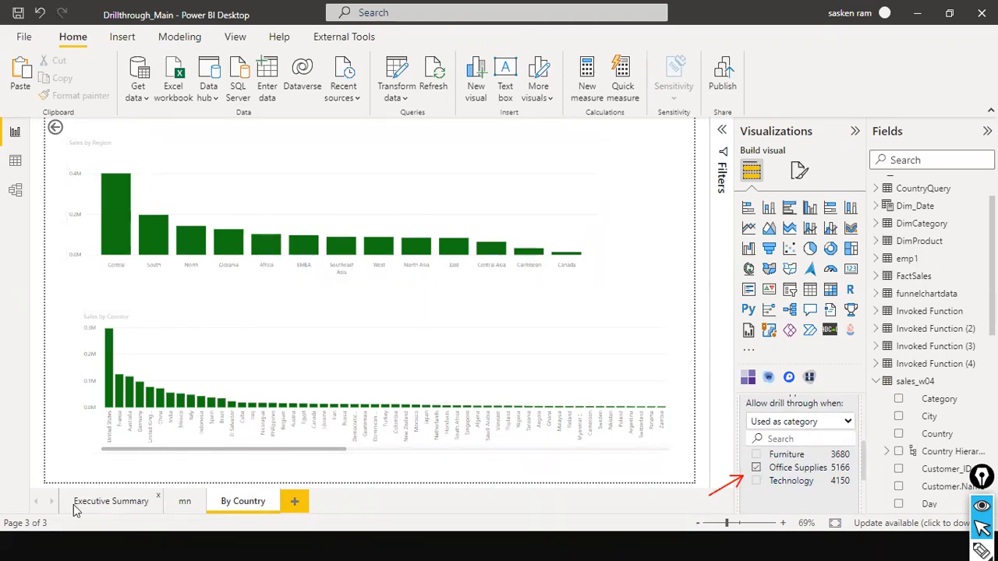
- Narrow the Sales by Region and Sales by Country charts to the same right edge, freeing space beside them on the By Country page
mouse_move(244, 251)
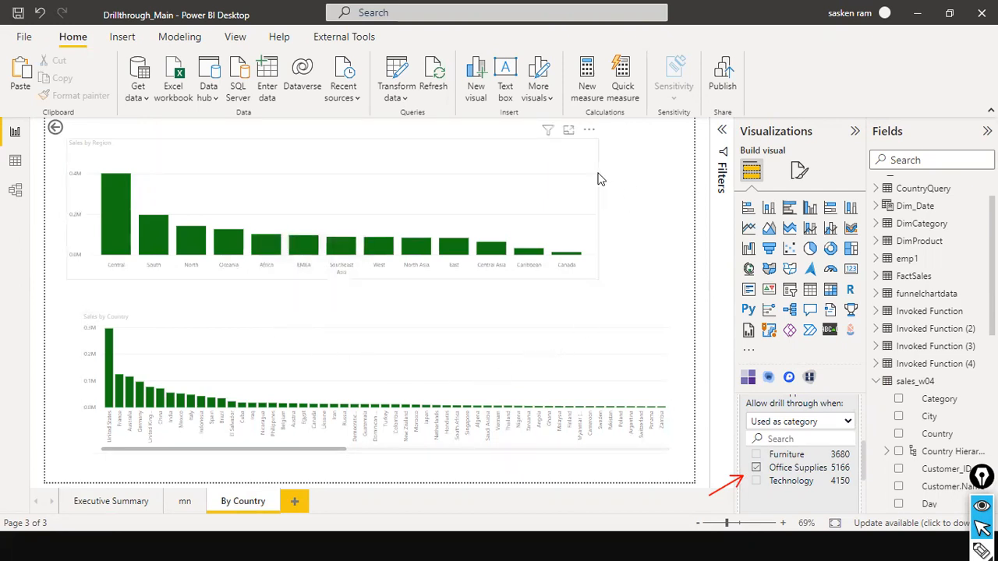
left_click(594, 201)
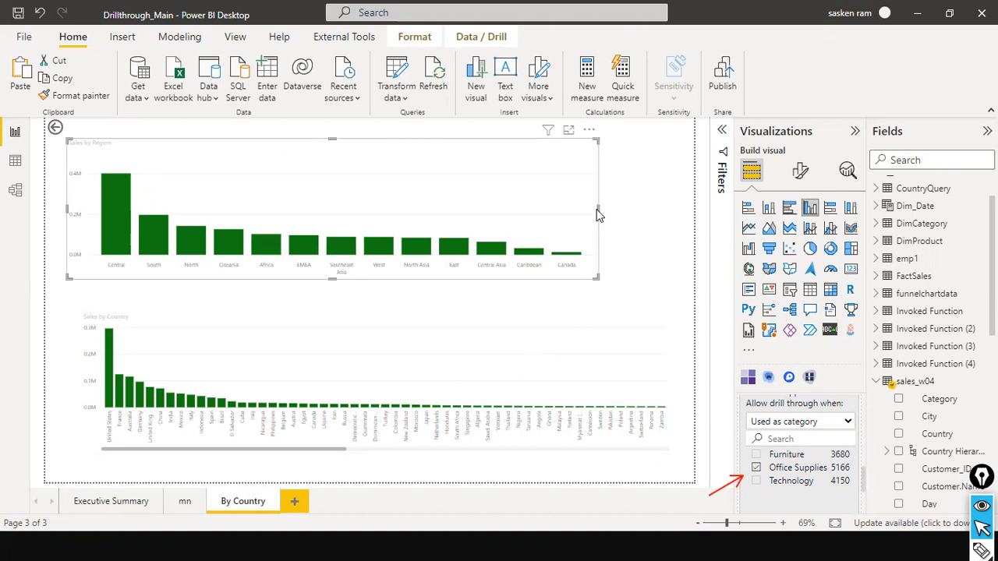
left_click_drag(597, 209, 441, 209)
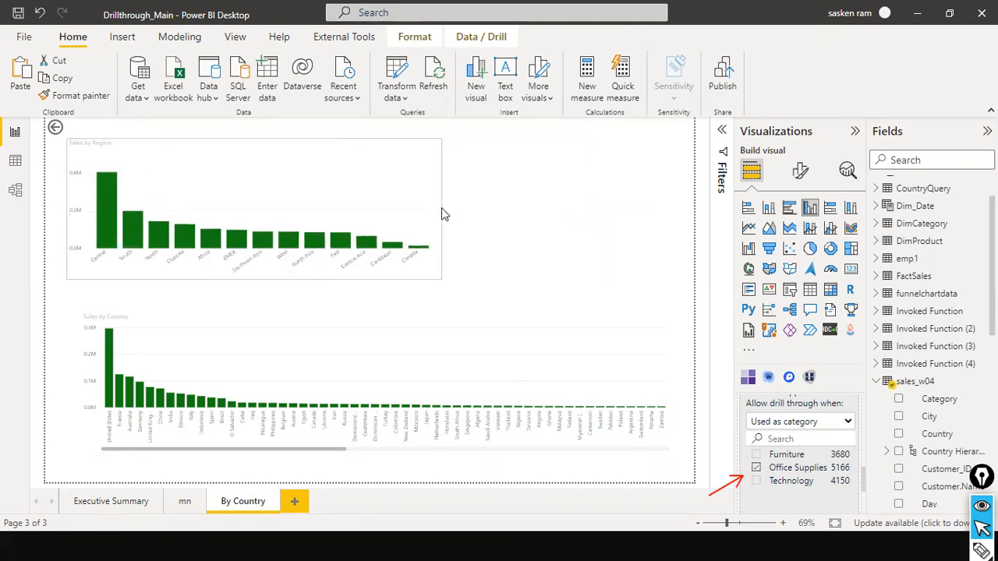
left_click(663, 338)
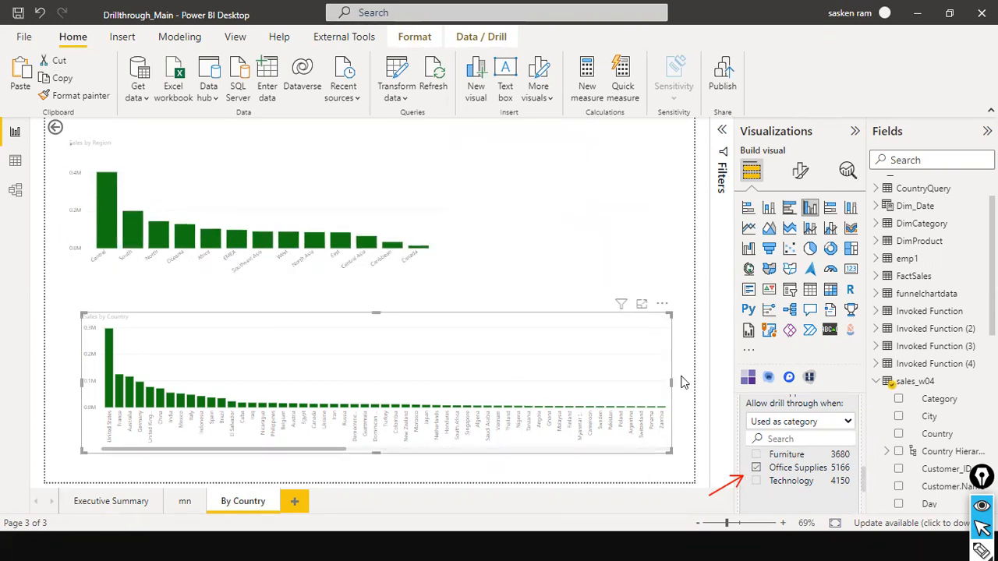
left_click_drag(671, 381, 441, 364)
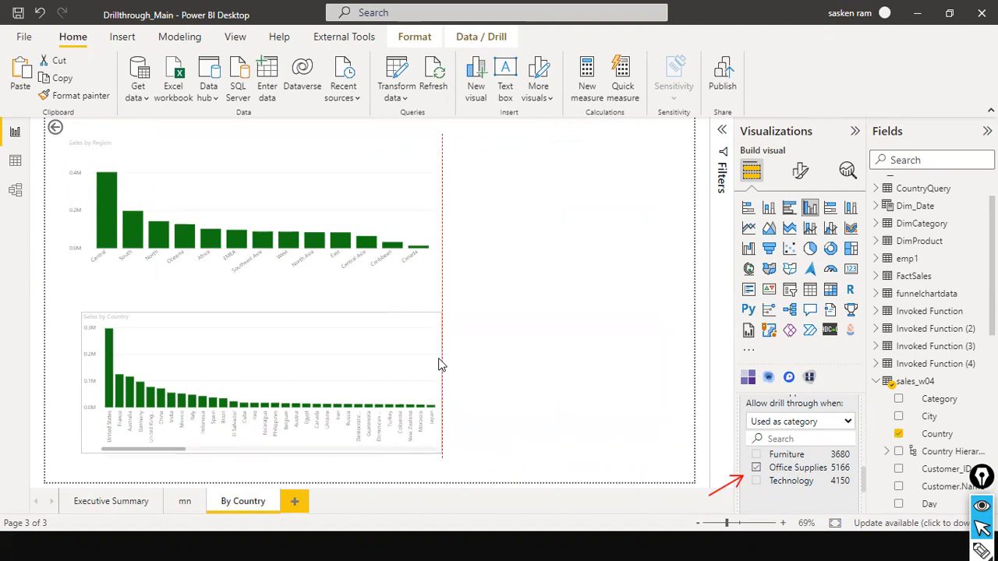
left_click(512, 328)
left_click(627, 259)
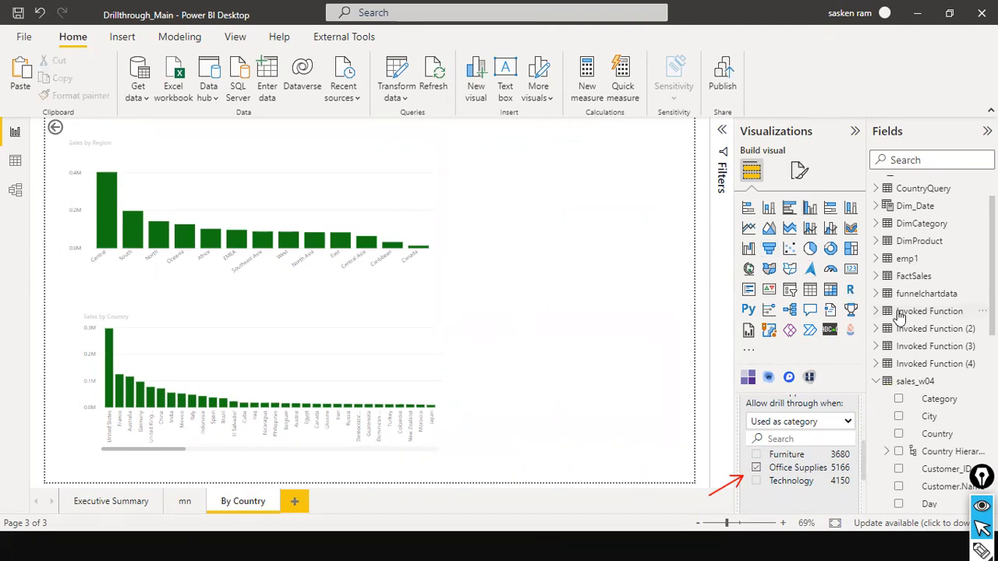
- Add a card visual beside the Sales by Region chart and reduce its height and width
left_click(850, 269)
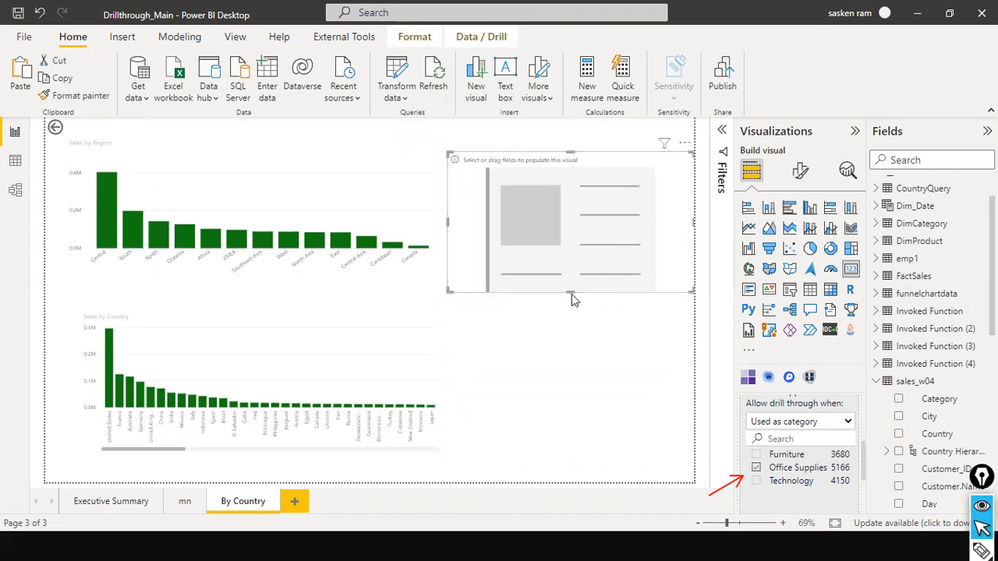
left_click_drag(571, 290, 573, 247)
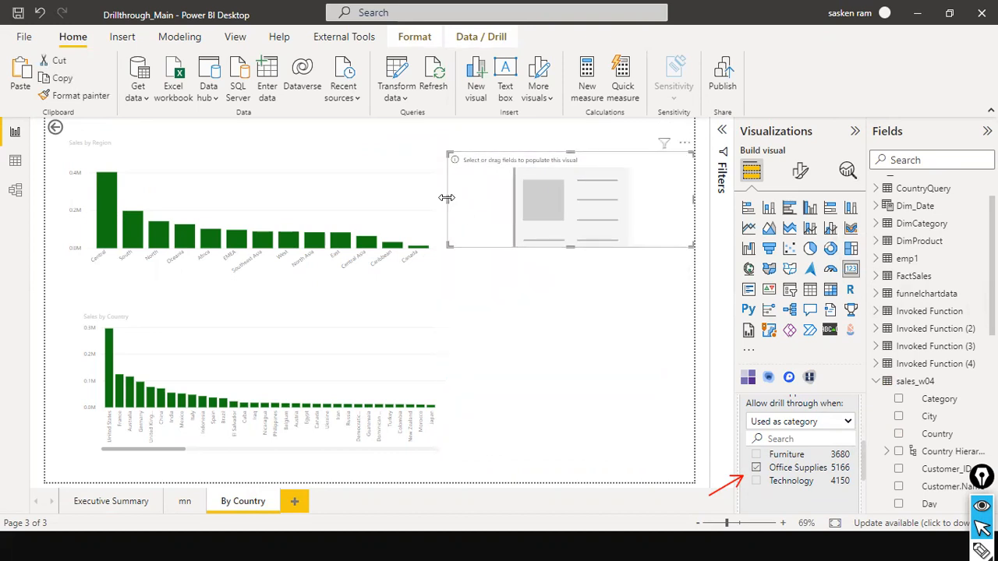
left_click_drag(448, 201, 505, 192)
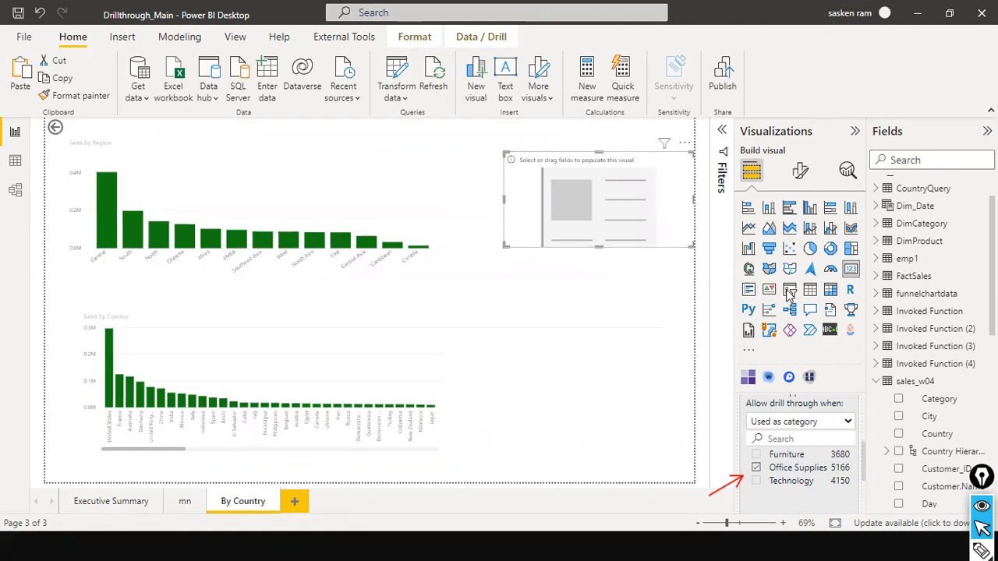
- Show the Order_ID field of sales_w04 in the card as Count (Distinct), and adjust the card's placement beside the region chart
scroll(924, 421, "down", 4)
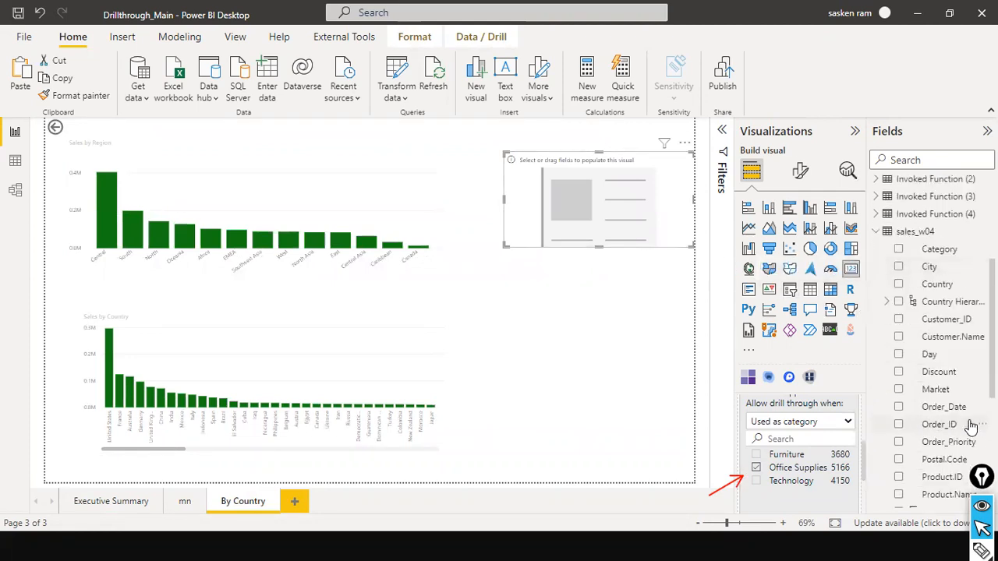
left_click_drag(943, 424, 603, 202)
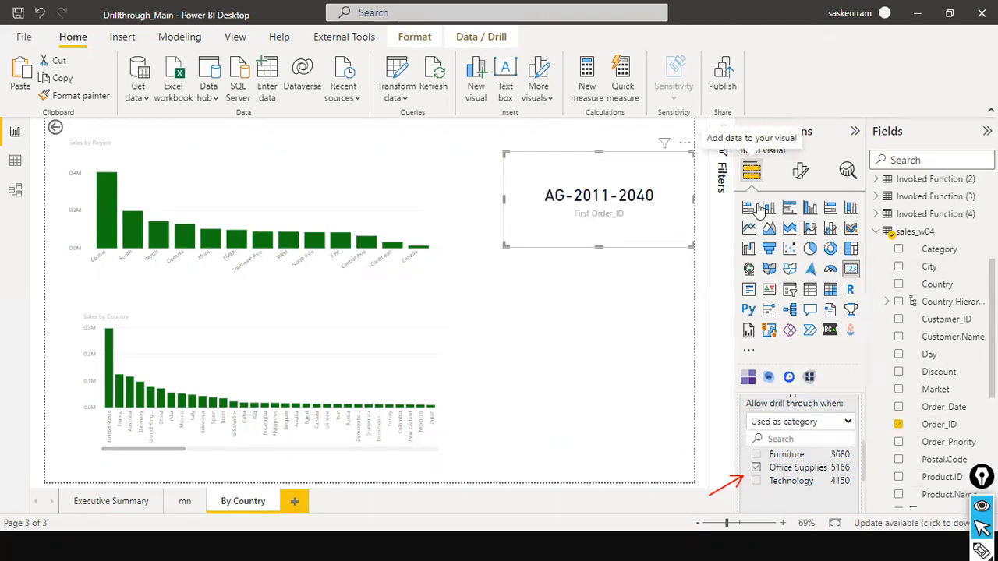
left_click(799, 170)
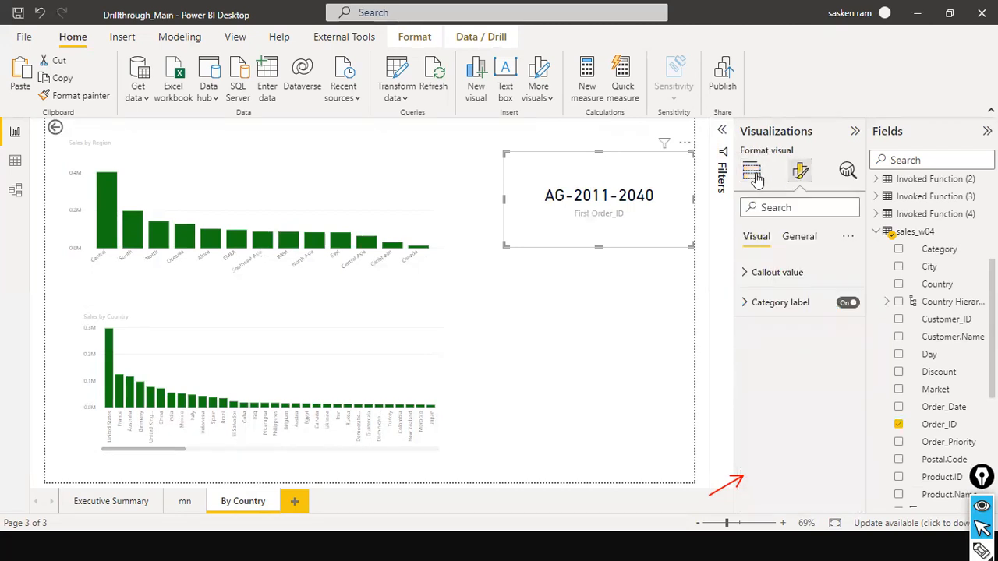
left_click(752, 170)
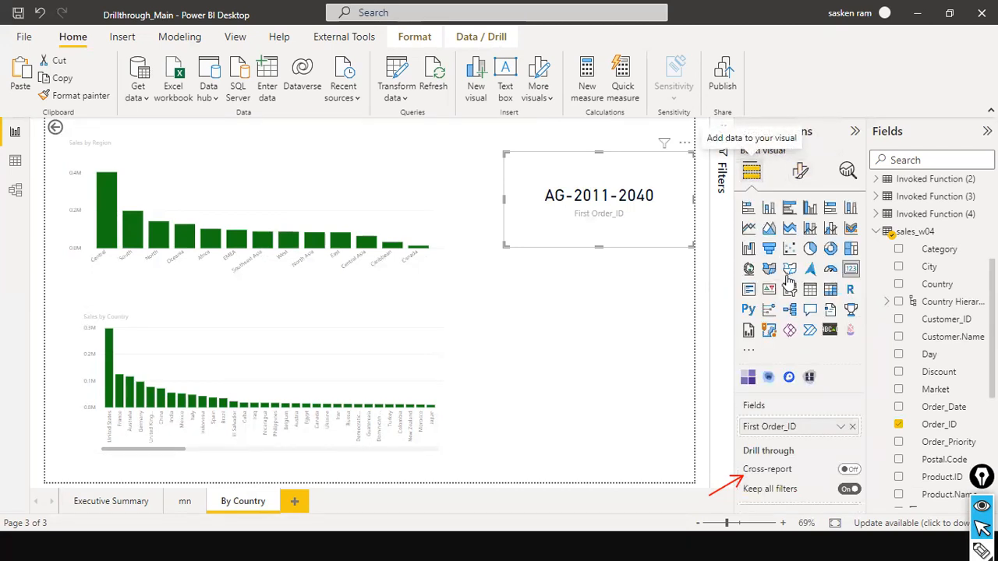
left_click(842, 429)
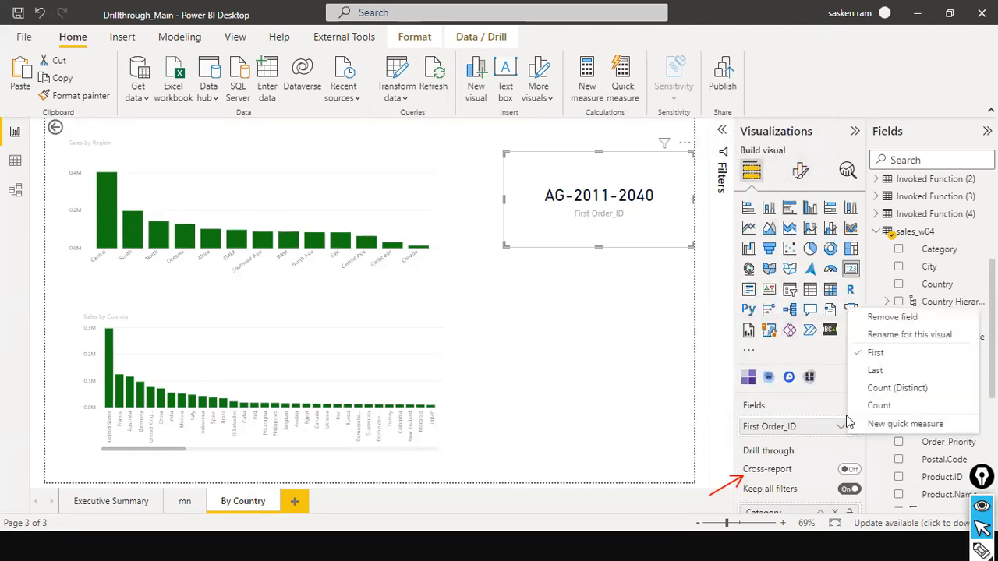
left_click(880, 387)
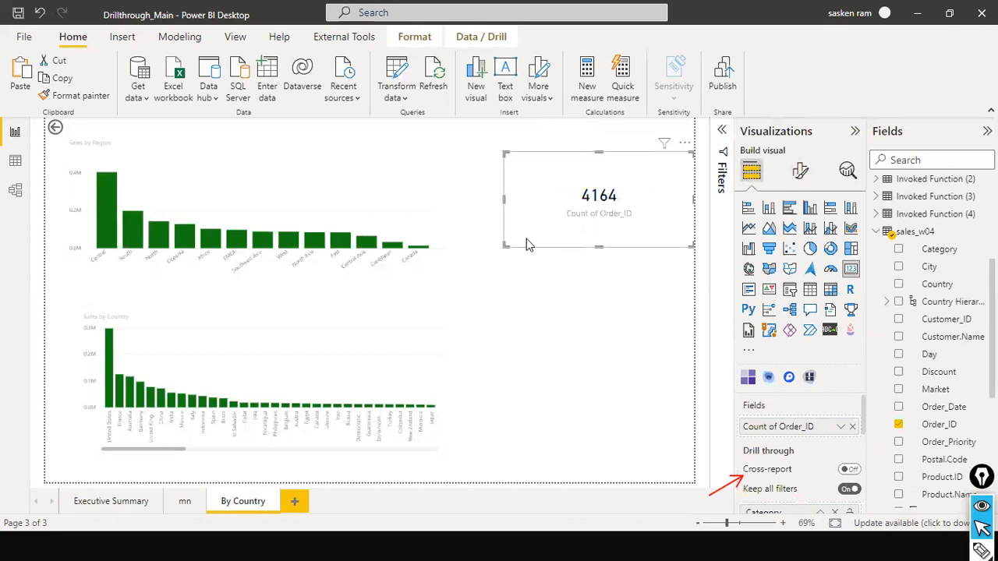
left_click_drag(507, 244, 528, 225)
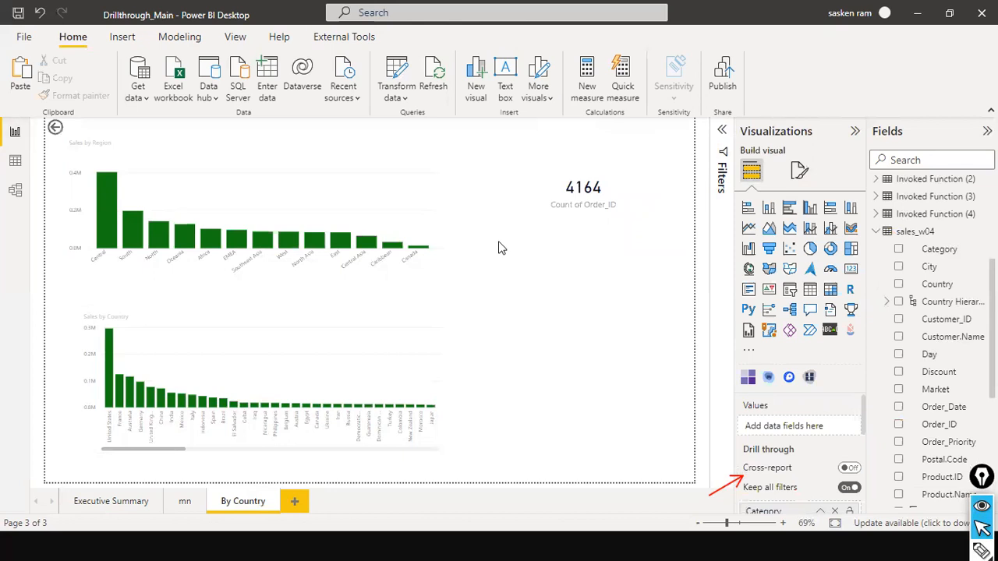
- Add a new report page and rename it By Product
left_click(302, 501)
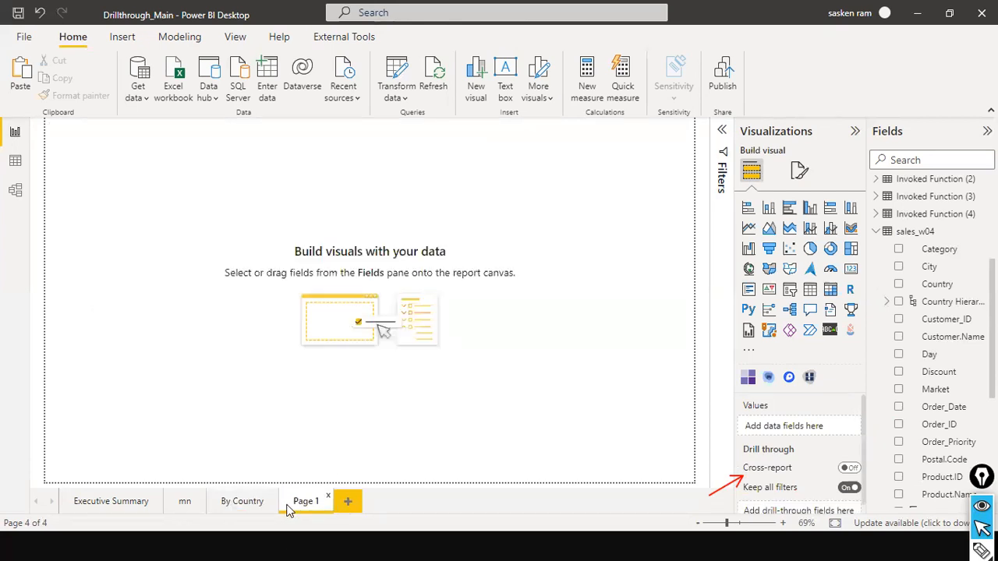
right_click(289, 505)
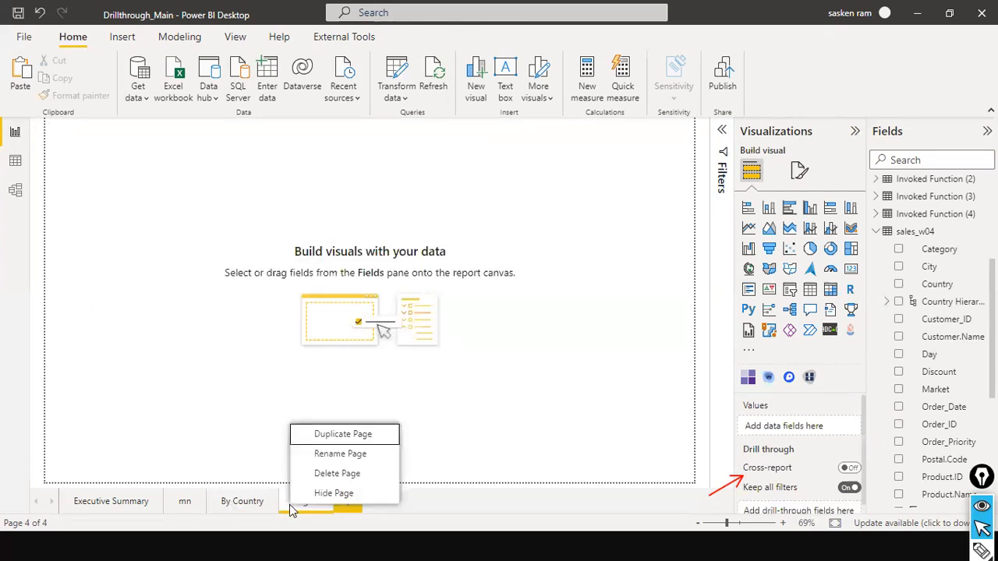
left_click(405, 443)
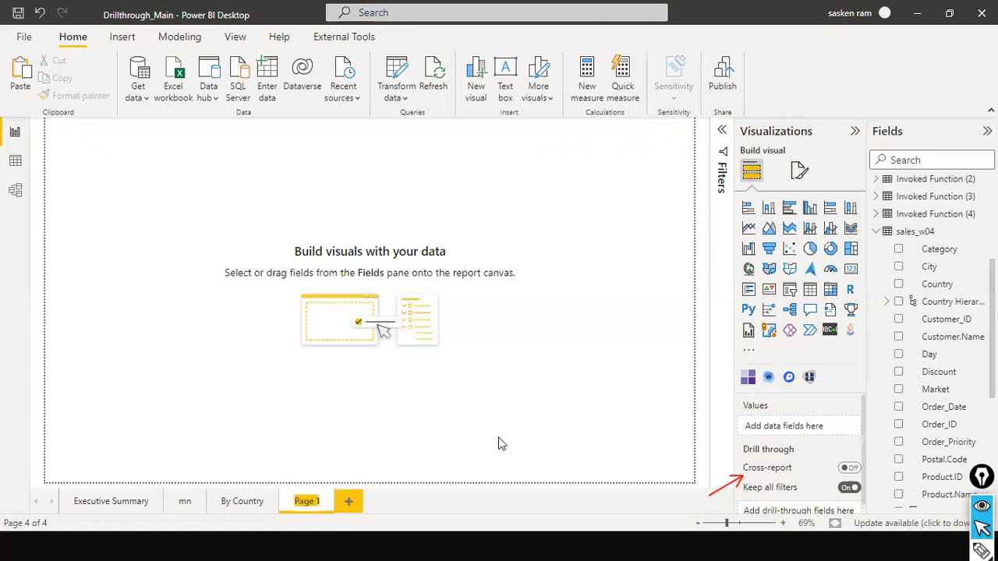
type("By")
type(" Prod")
type("uct")
key("Return")
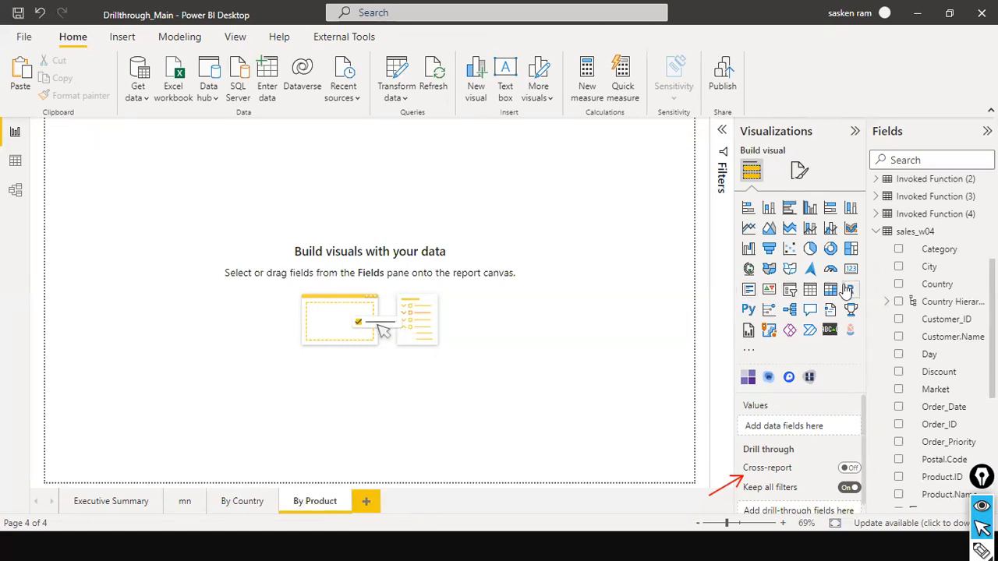
- Add a widened matrix to the By Product page with Product.Name as rows and Quantity, Profit and Sales as values
left_click_drag(123, 230, 225, 303)
left_click_drag(289, 269, 437, 219)
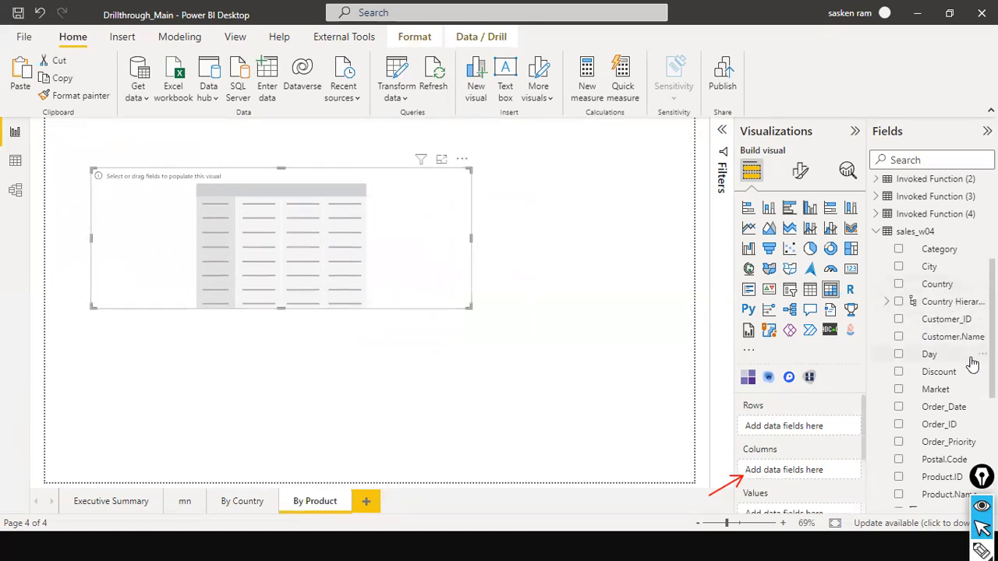
scroll(972, 364, "down", 6)
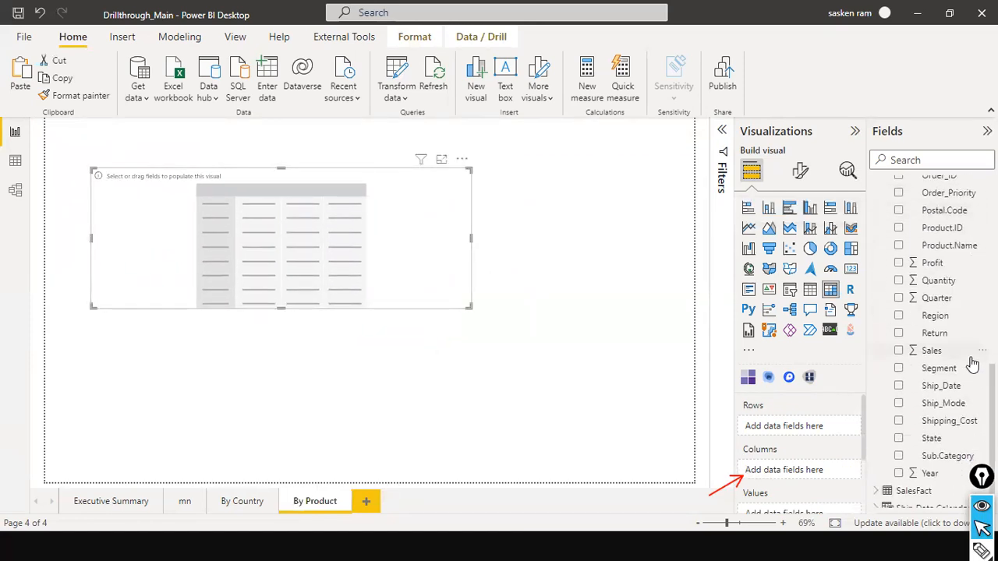
scroll(972, 364, "up", 2)
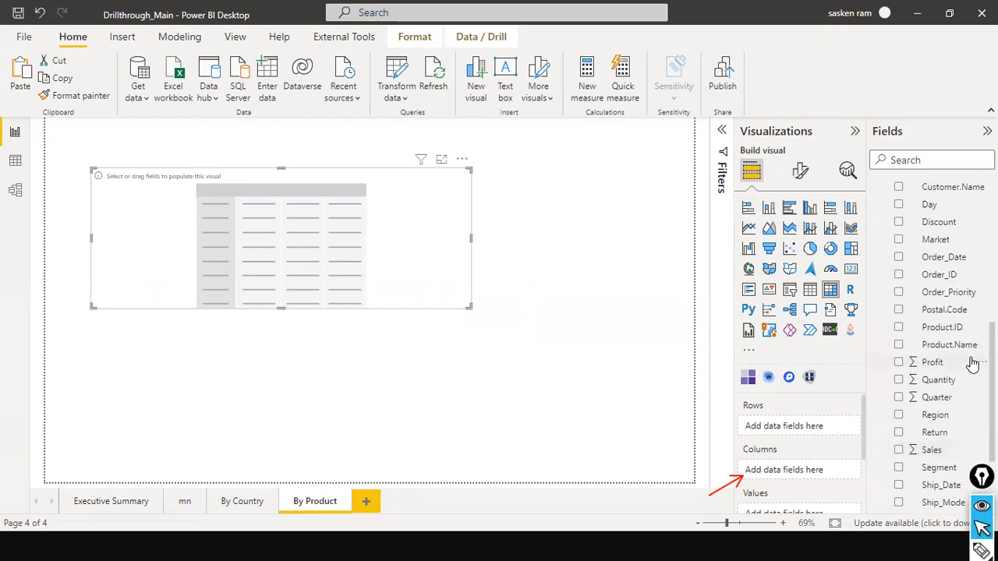
left_click(899, 345)
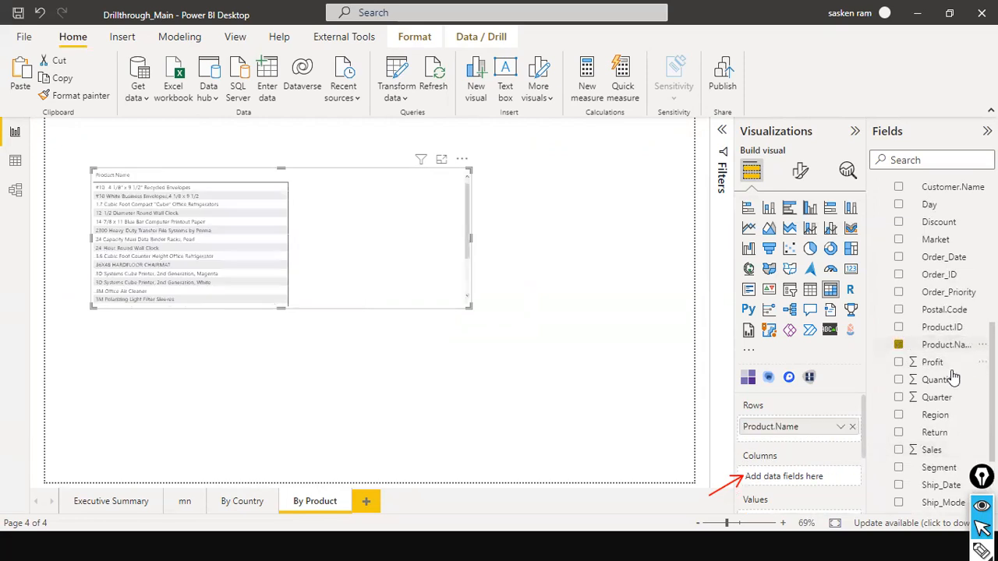
left_click(899, 384)
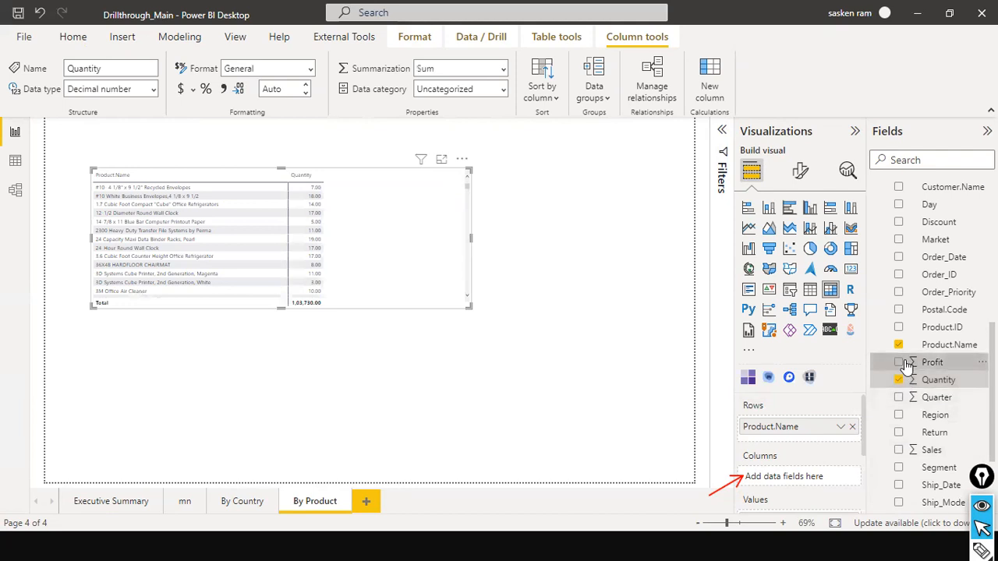
left_click(900, 363)
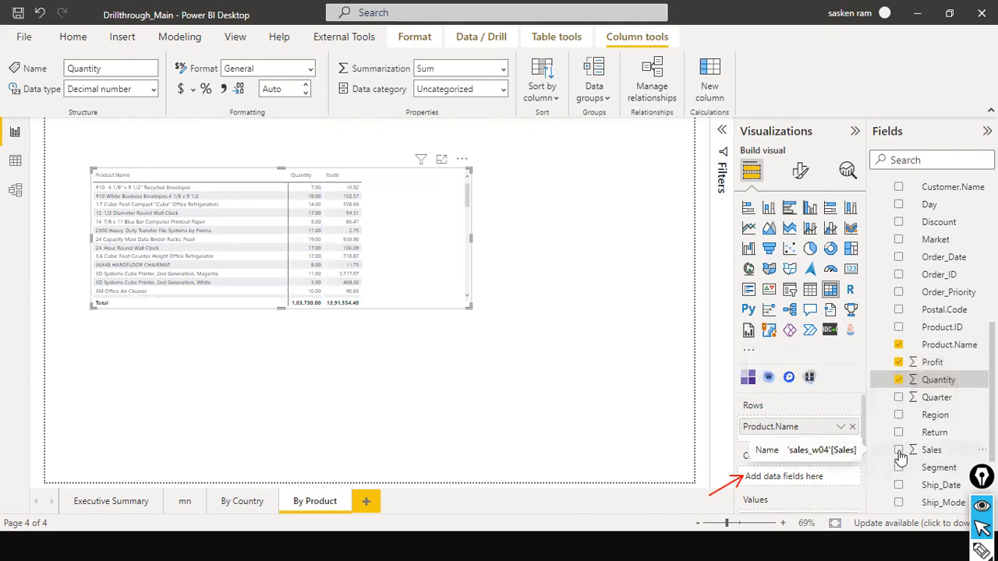
left_click(898, 450)
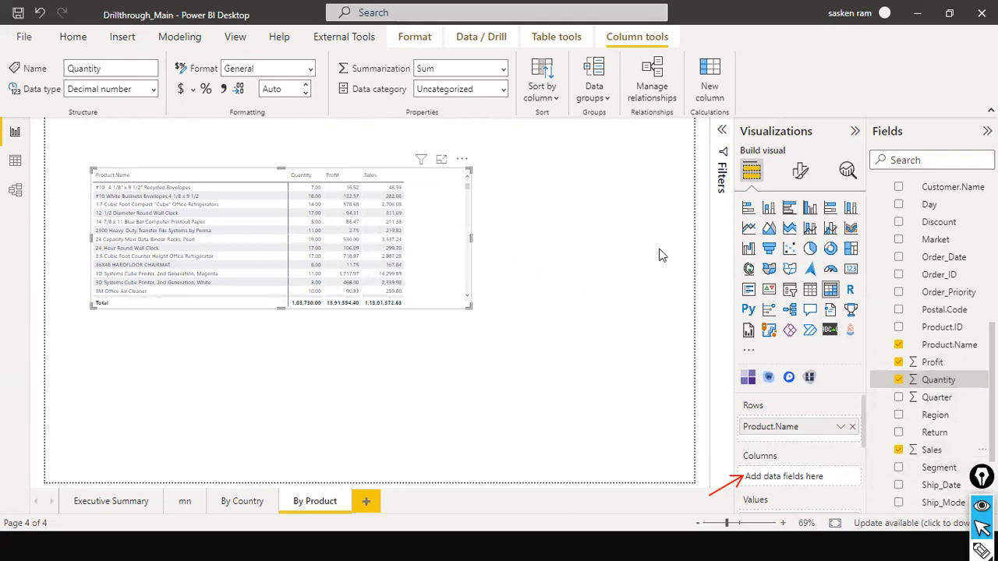
- Set the matrix's global font size to 10
left_click(799, 171)
left_click(787, 209)
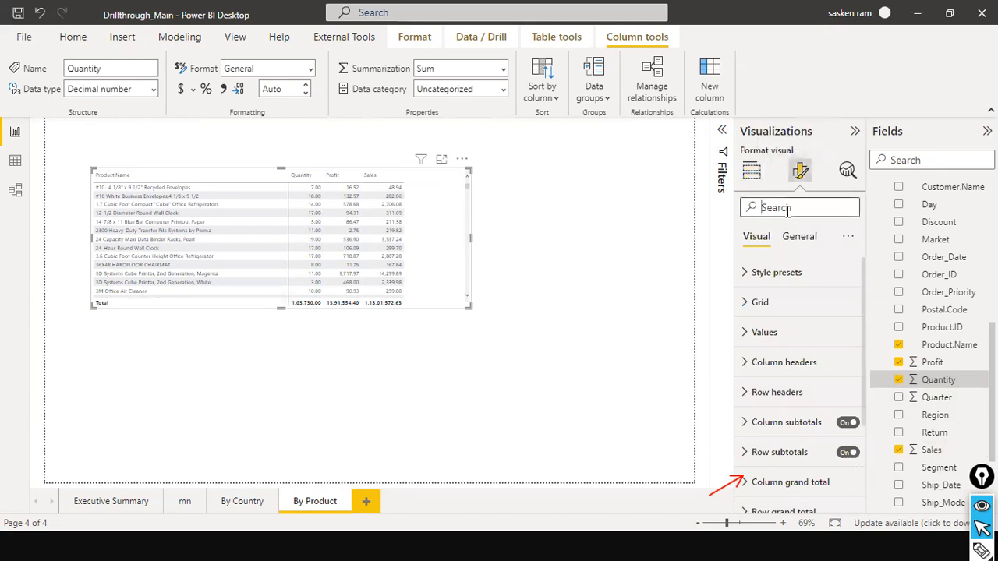
type("font")
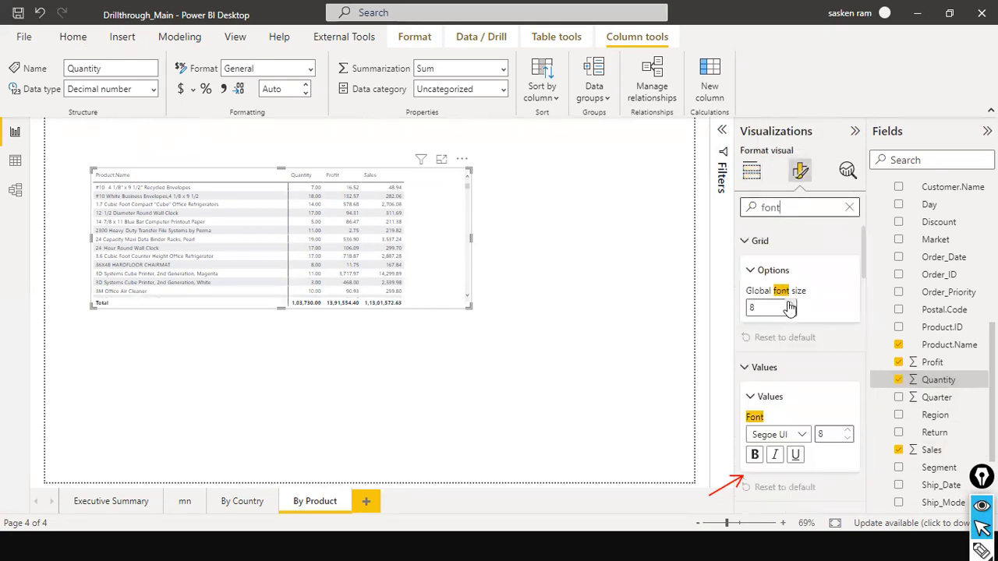
double_click(790, 308)
type("10")
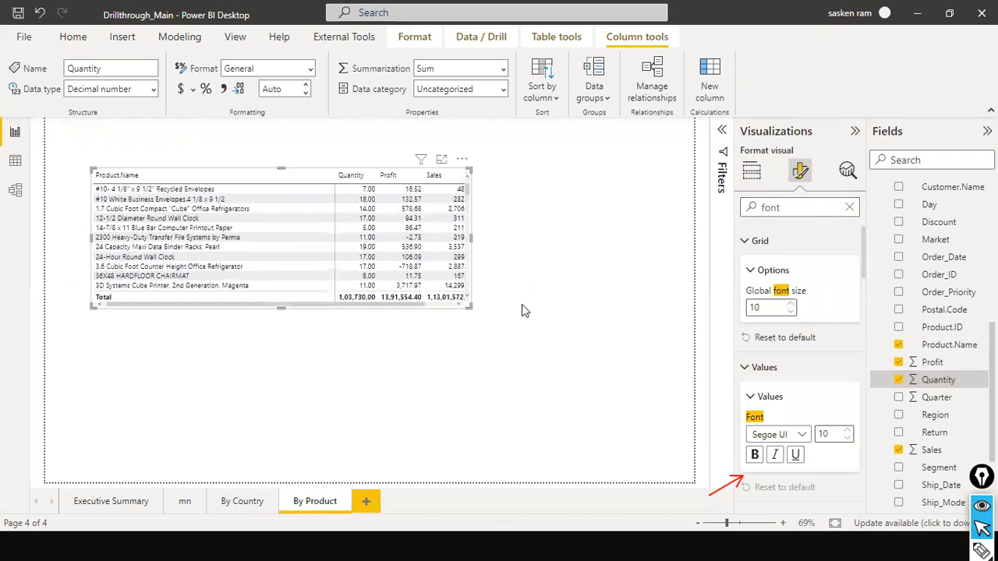
- Widen the matrix to fit all its columns, adjust its height and move it to the page's upper-left area
left_click(271, 309)
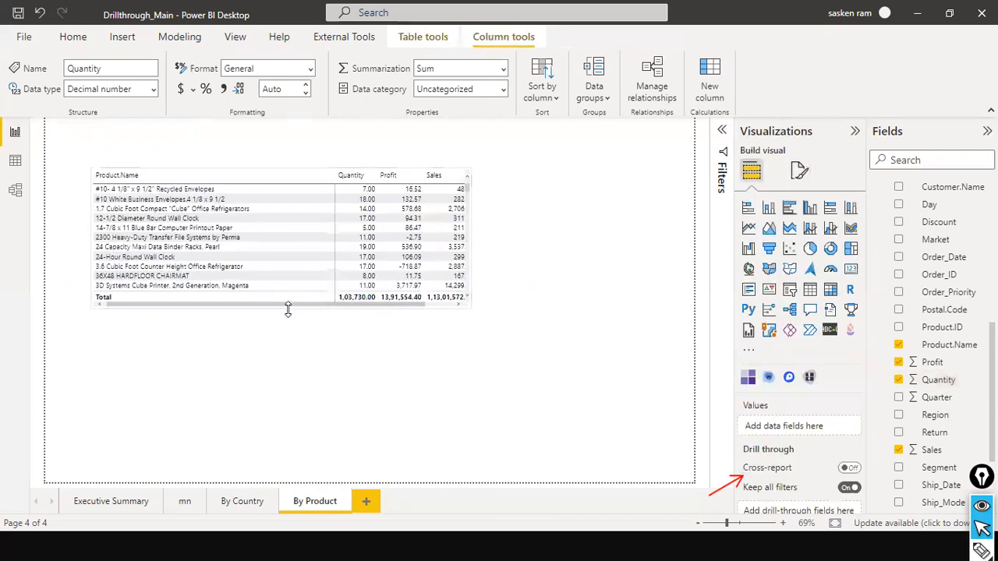
left_click_drag(281, 304, 281, 371)
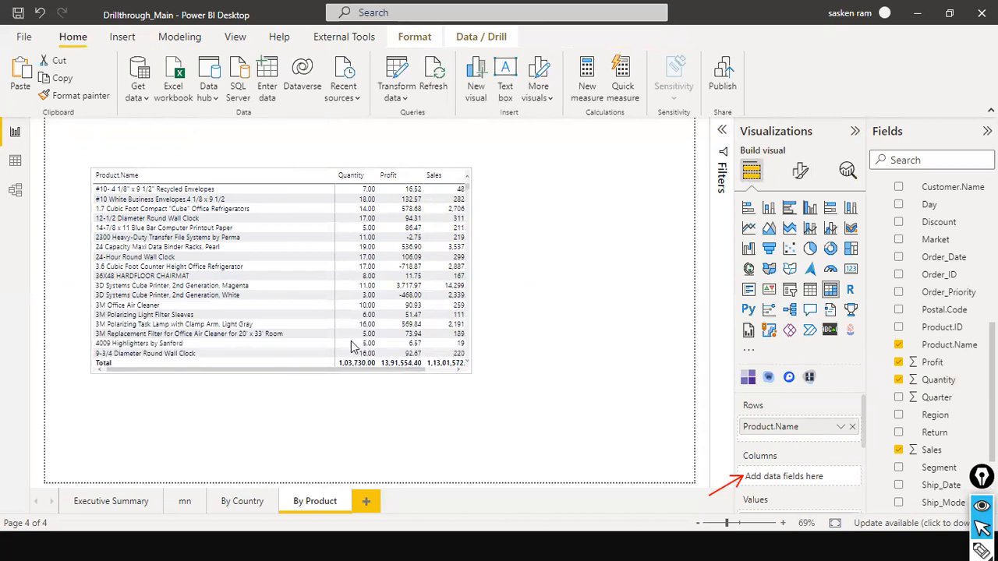
left_click_drag(470, 270, 543, 278)
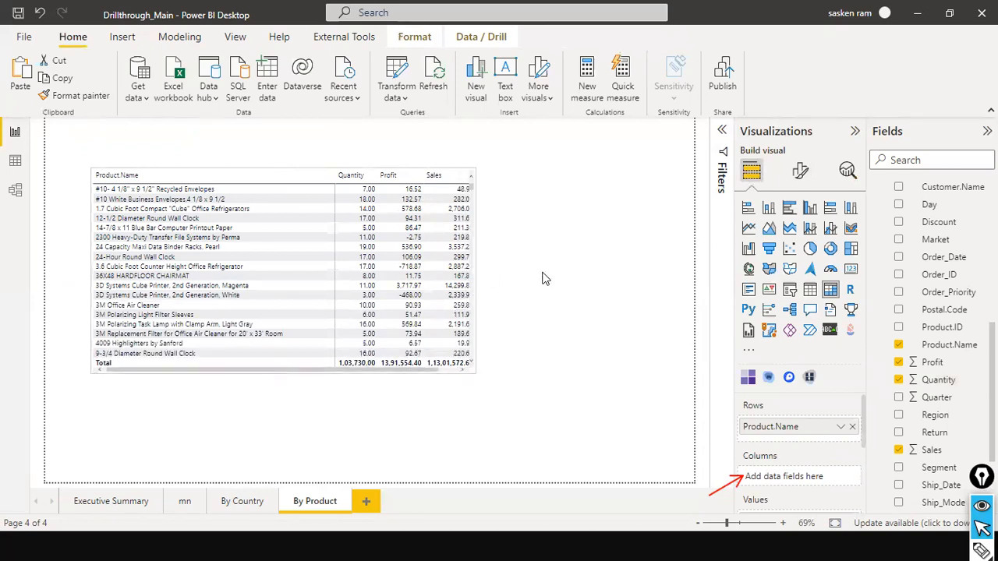
left_click_drag(497, 300, 479, 265)
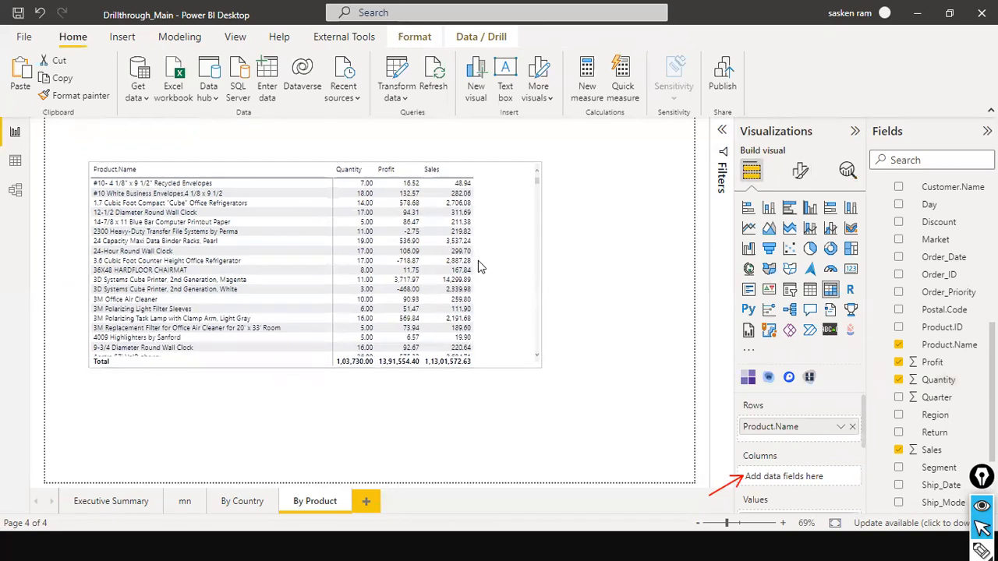
left_click_drag(300, 335, 303, 303)
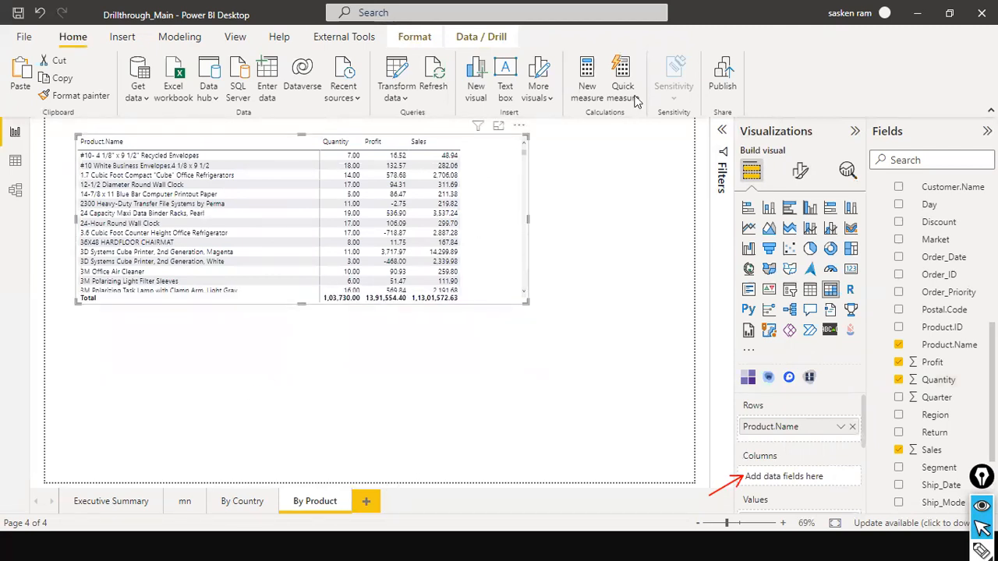
- Switch the matrix's Product.Name filter to Top N and set it to show the top 10 items
left_click(721, 133)
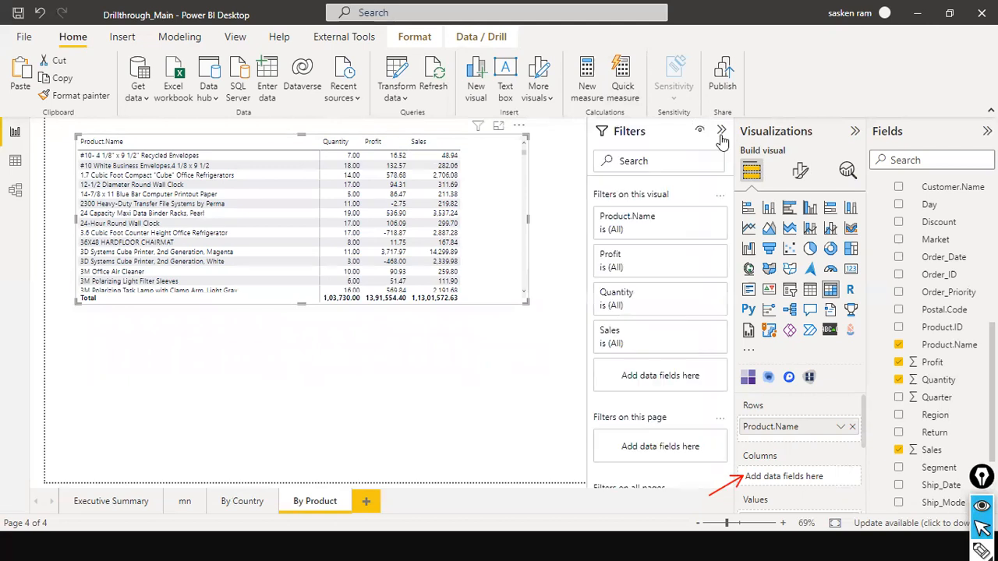
left_click(690, 231)
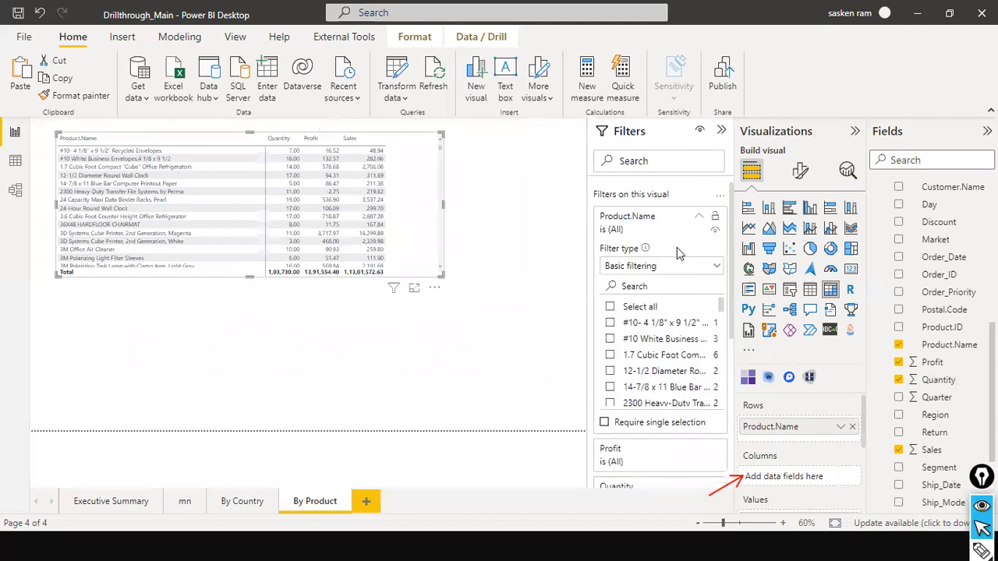
left_click(717, 267)
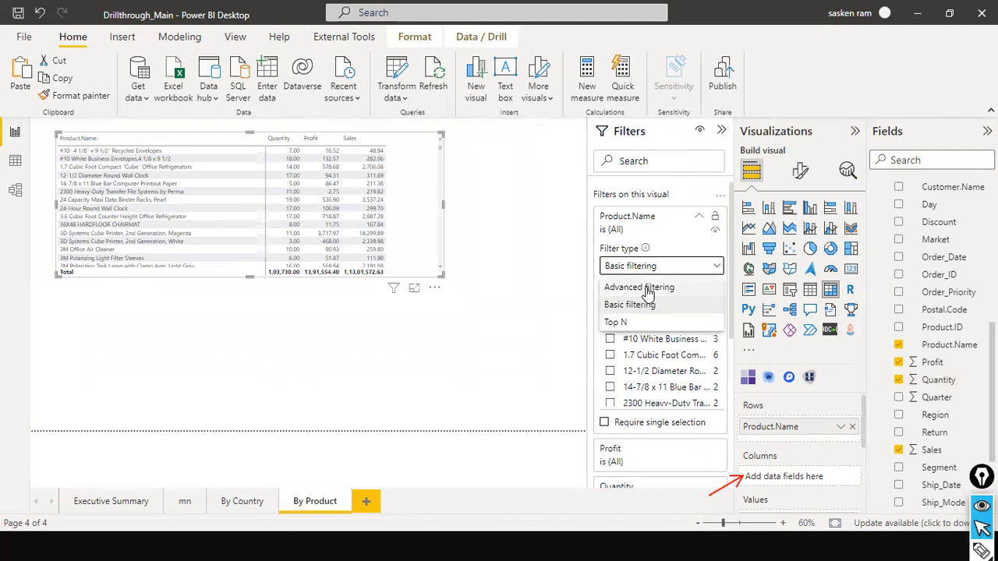
left_click(639, 286)
left_click(716, 265)
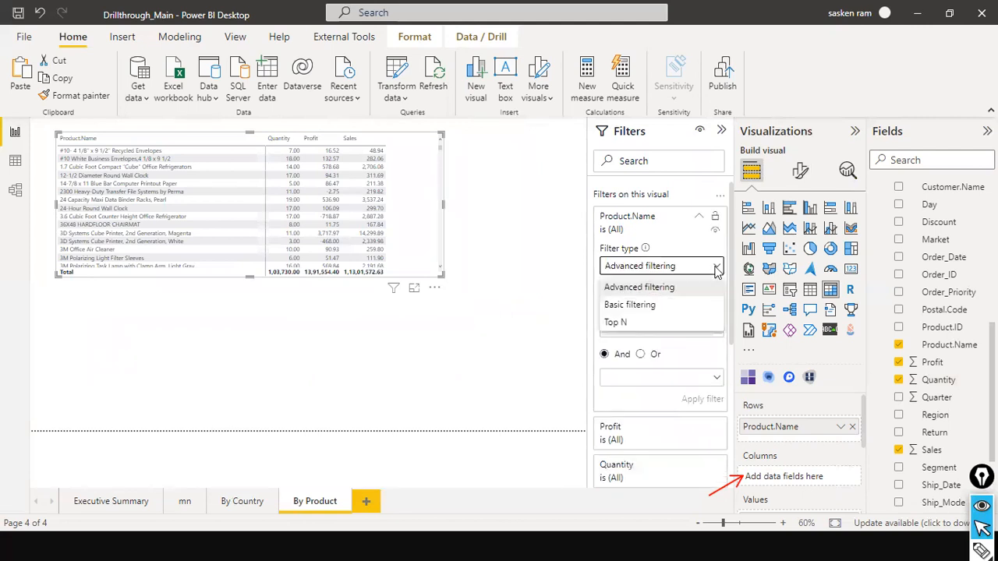
left_click(628, 323)
left_click(681, 311)
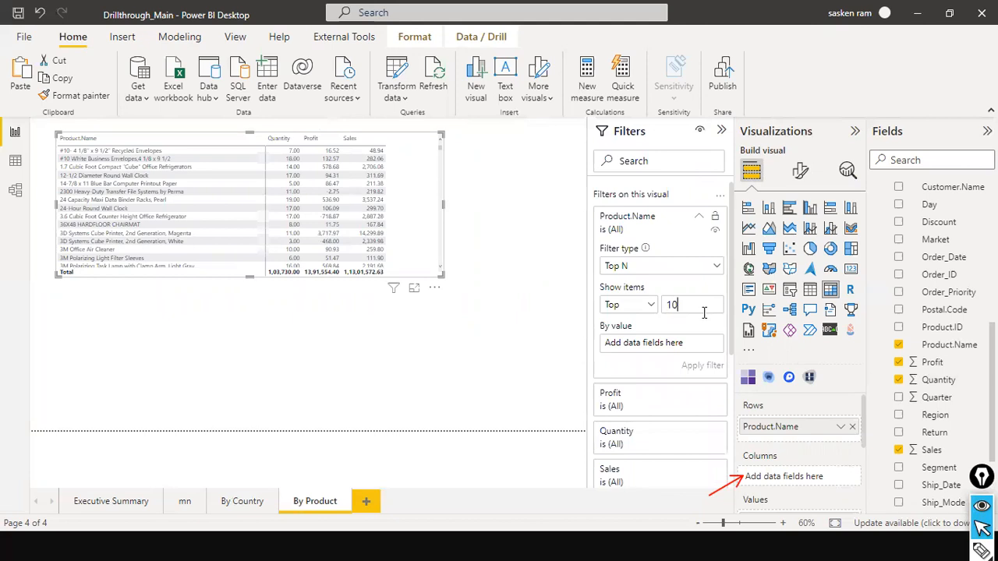
left_click(704, 312)
- Try Sales and Quantity as the Top N filter's ranking value, settle on Sales, and apply the filter
left_click_drag(932, 449, 660, 349)
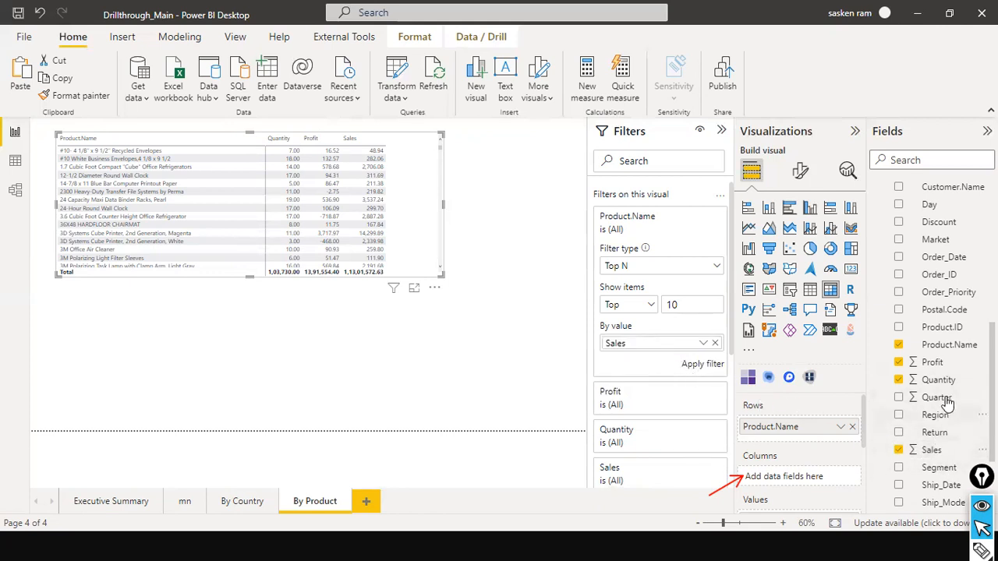
left_click_drag(944, 380, 668, 363)
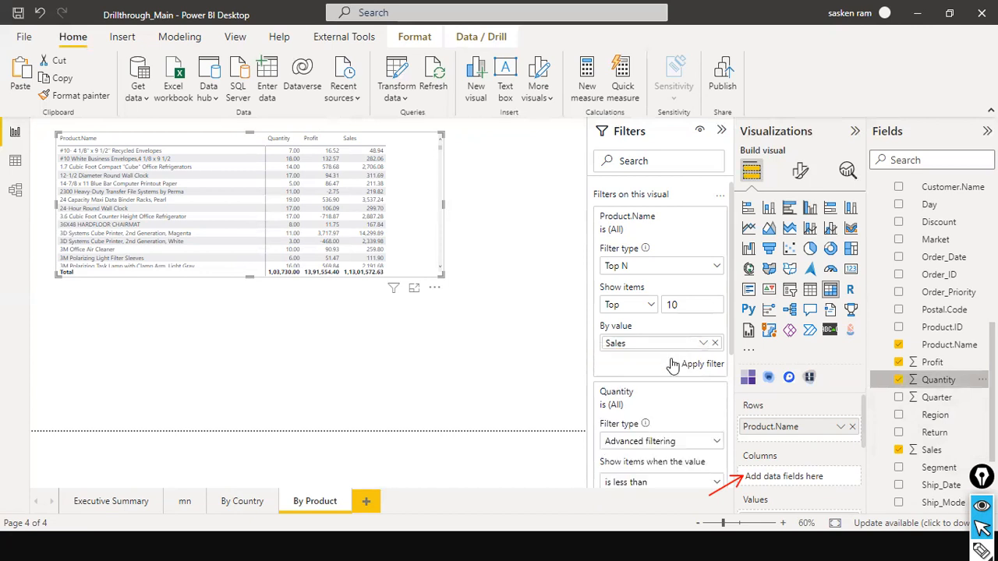
left_click_drag(938, 388, 650, 350)
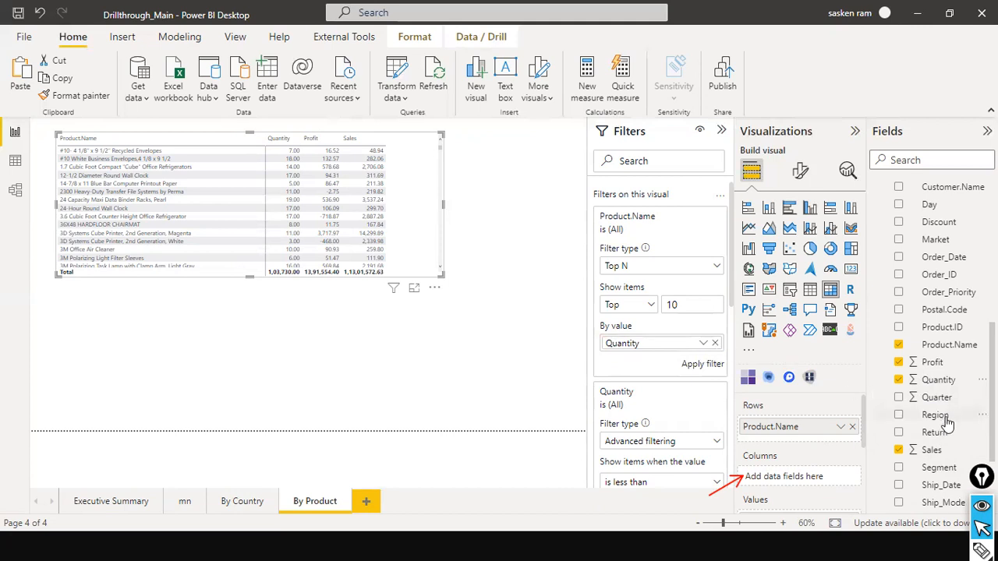
left_click_drag(920, 448, 660, 346)
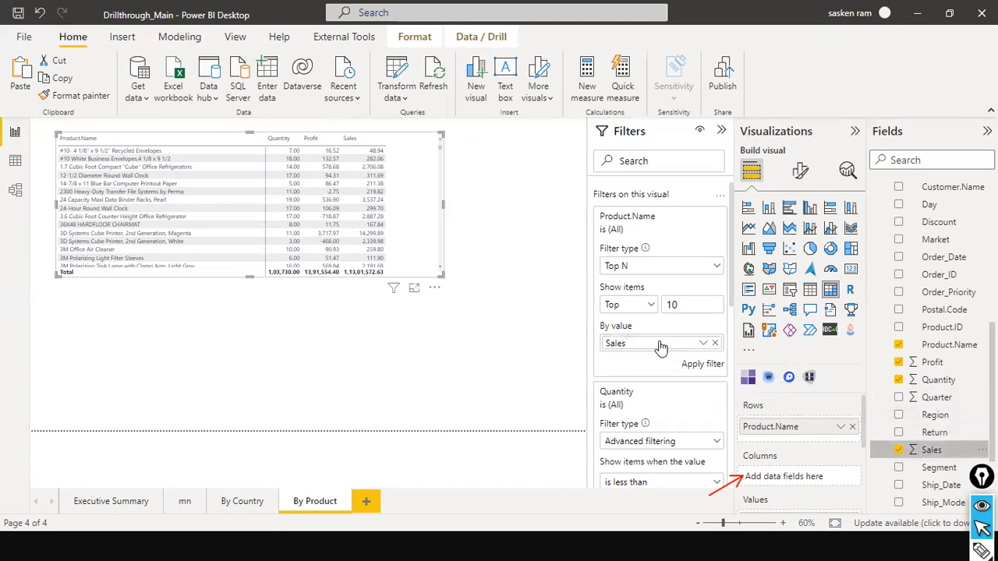
left_click(709, 367)
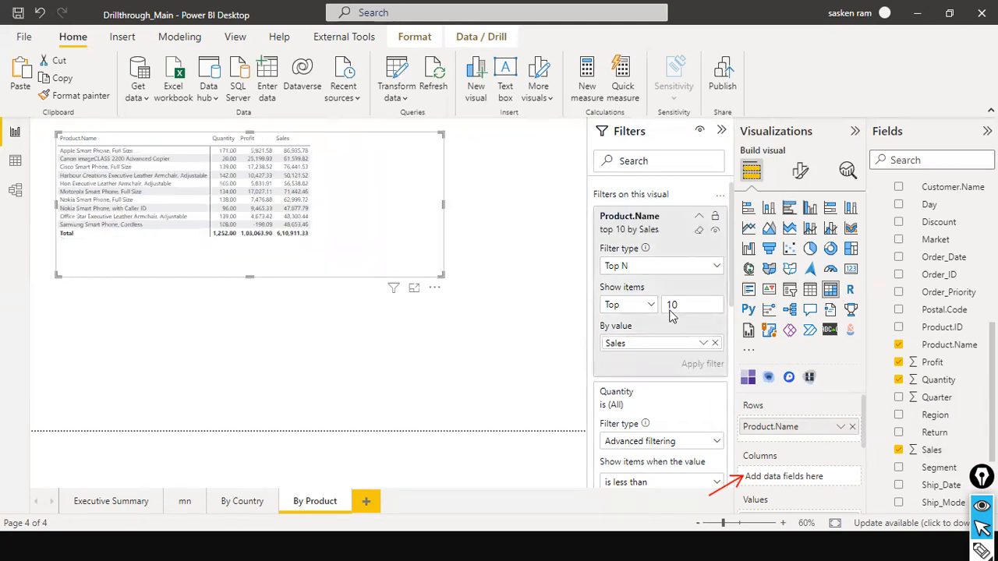
- Raise the matrix's global font size to 14
left_click(800, 171)
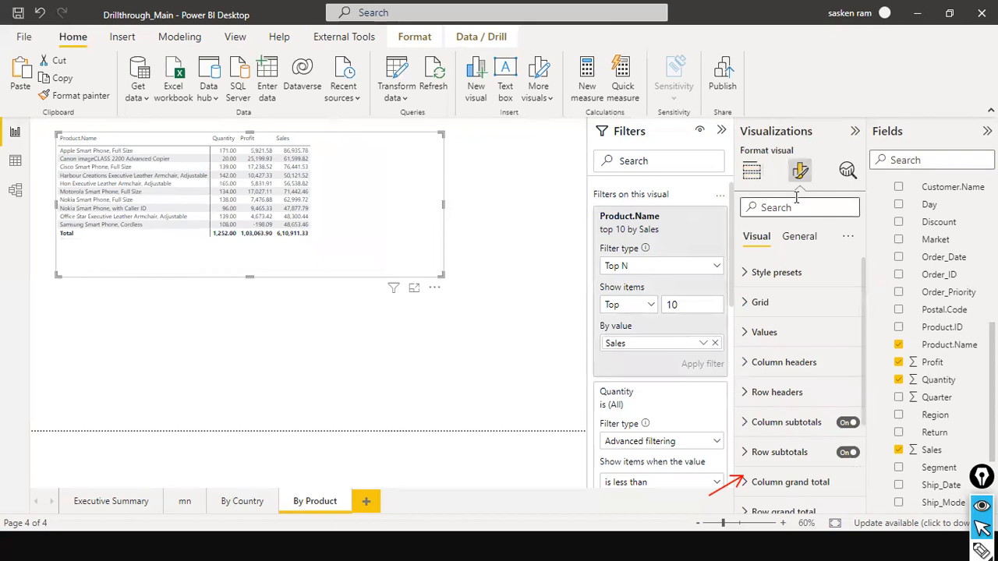
type("font")
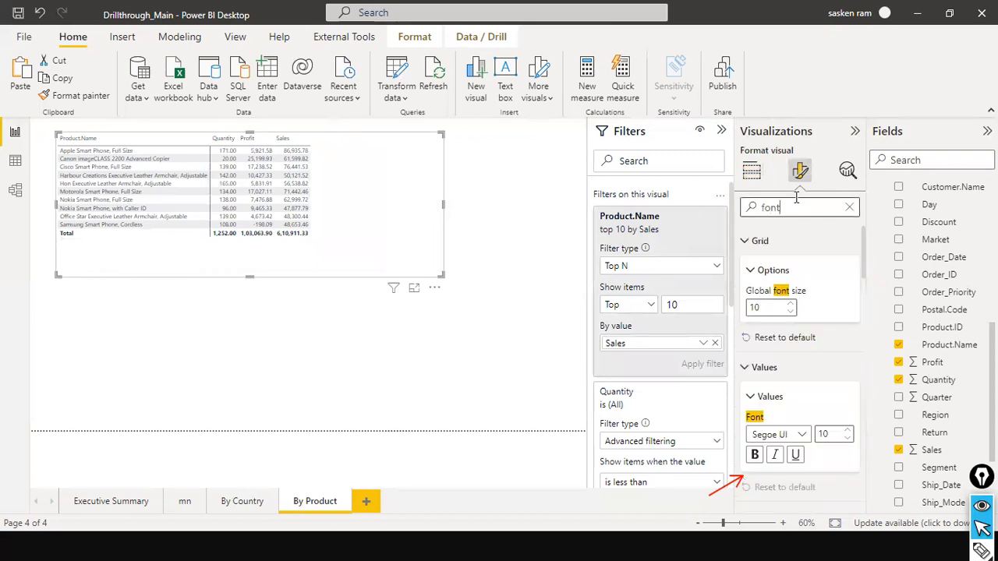
double_click(790, 305)
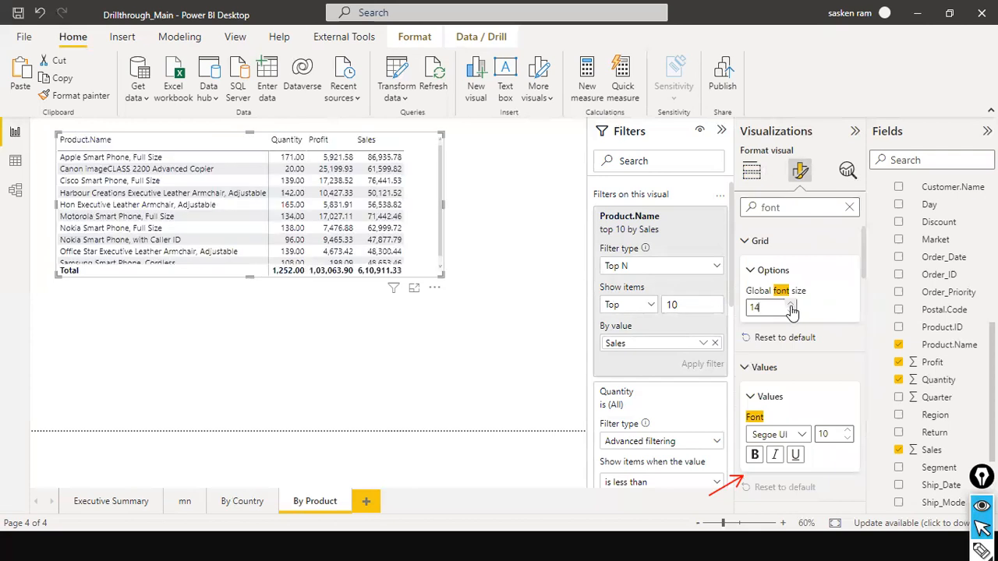
- Resize the matrix around its ten product rows and move it up to the top of the page
left_click_drag(480, 328, 477, 299)
mouse_move(430, 278)
left_mouse_down()
mouse_move(447, 303)
mouse_move(434, 293)
left_mouse_up()
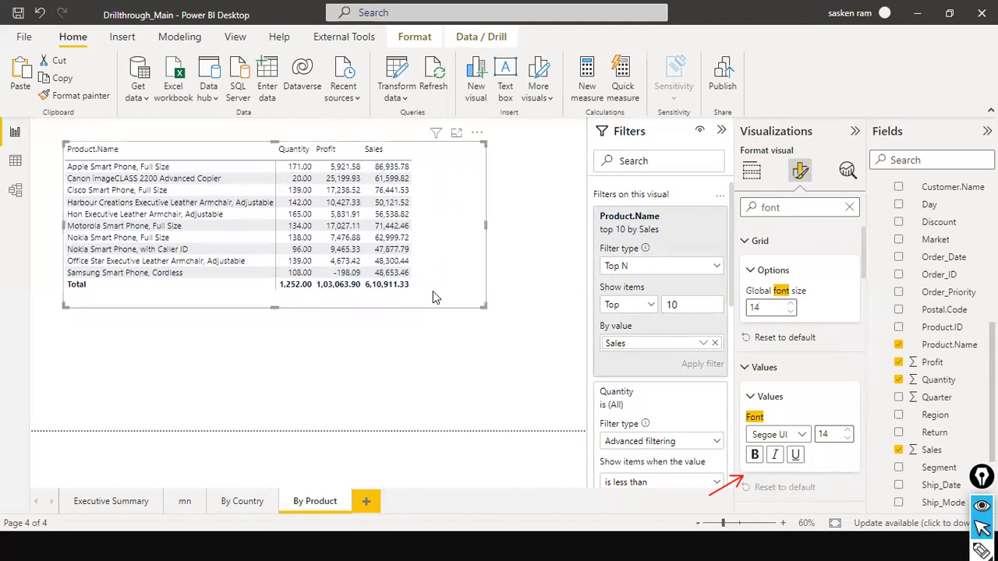
left_click_drag(275, 306, 279, 286)
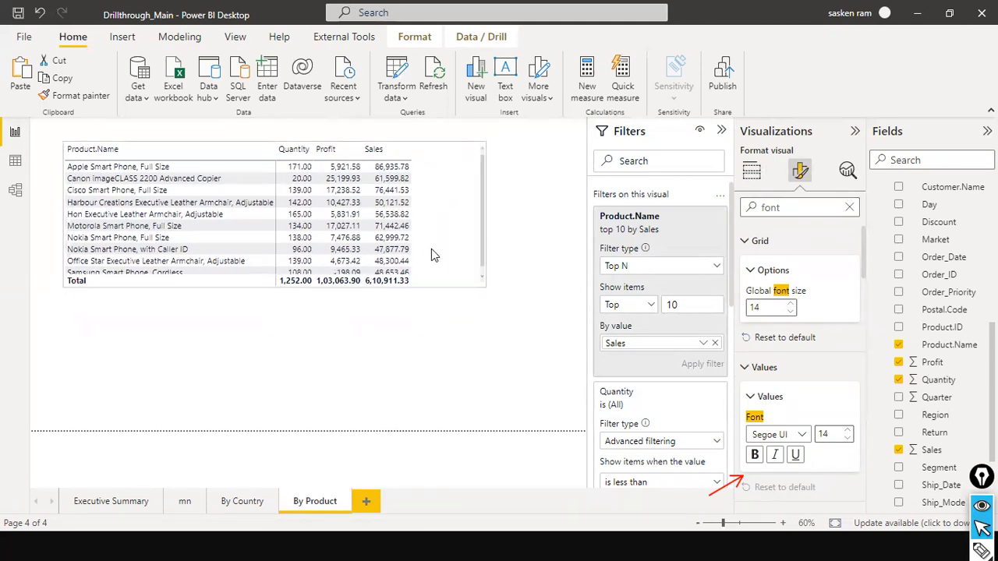
left_click_drag(432, 251, 433, 232)
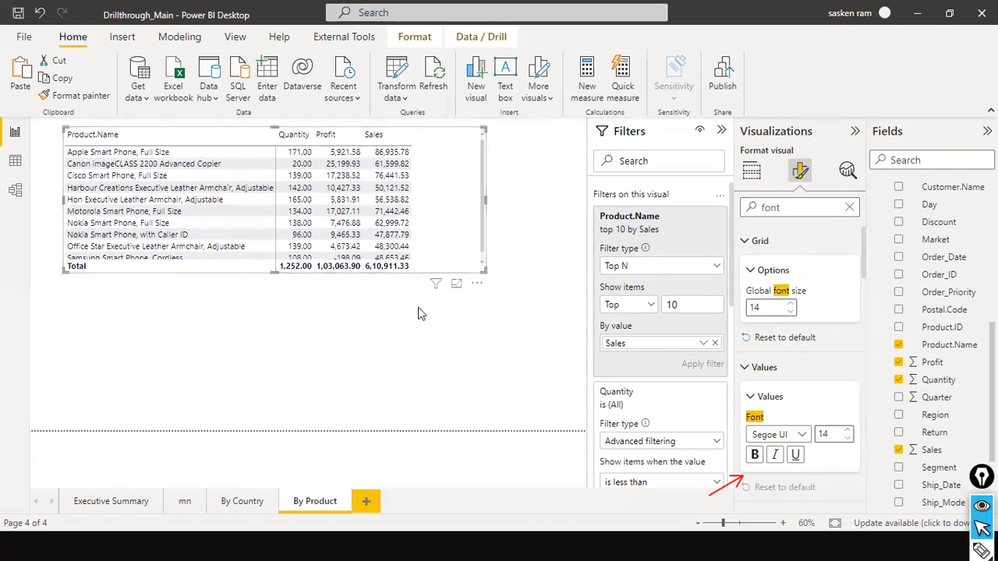
- Paste a copy of the top 10 product matrix and place it directly below the original
key("ctrl+v")
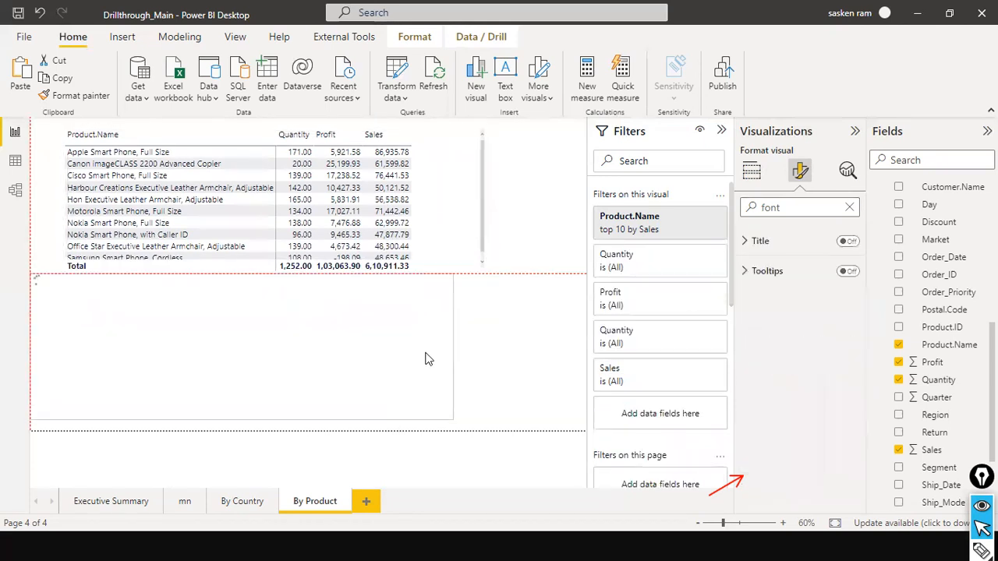
left_click_drag(441, 372, 464, 411)
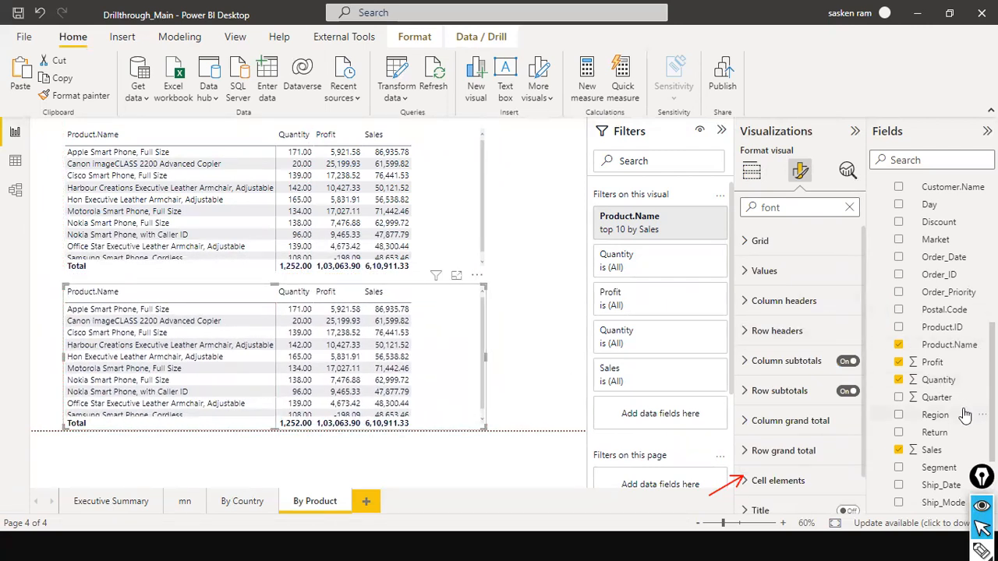
- Find Sub.Category in the sales_w04 table, add it to the copied matrix, and widen that matrix
scroll(957, 432, "up", 3)
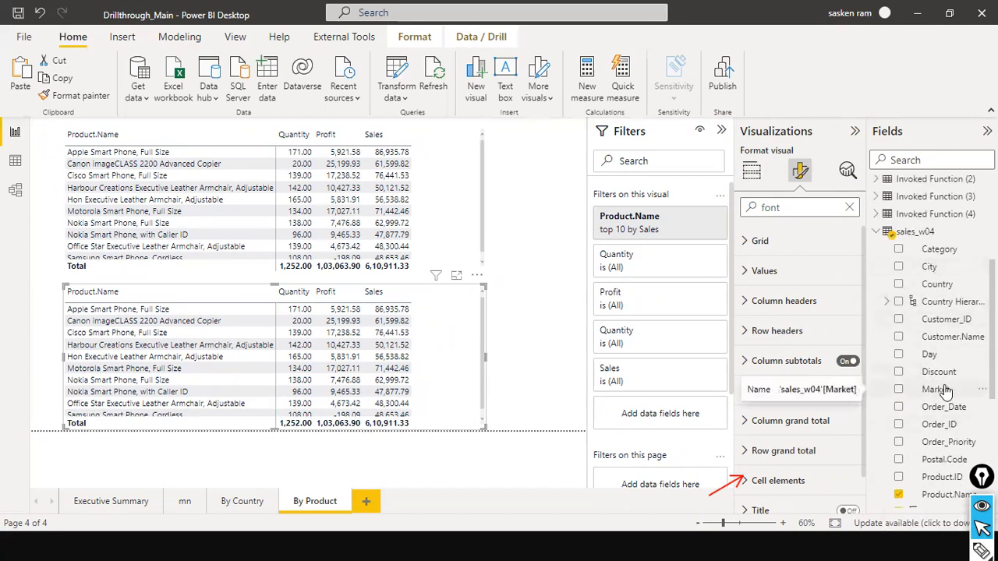
scroll(944, 389, "down", 3)
scroll(967, 387, "up", 3)
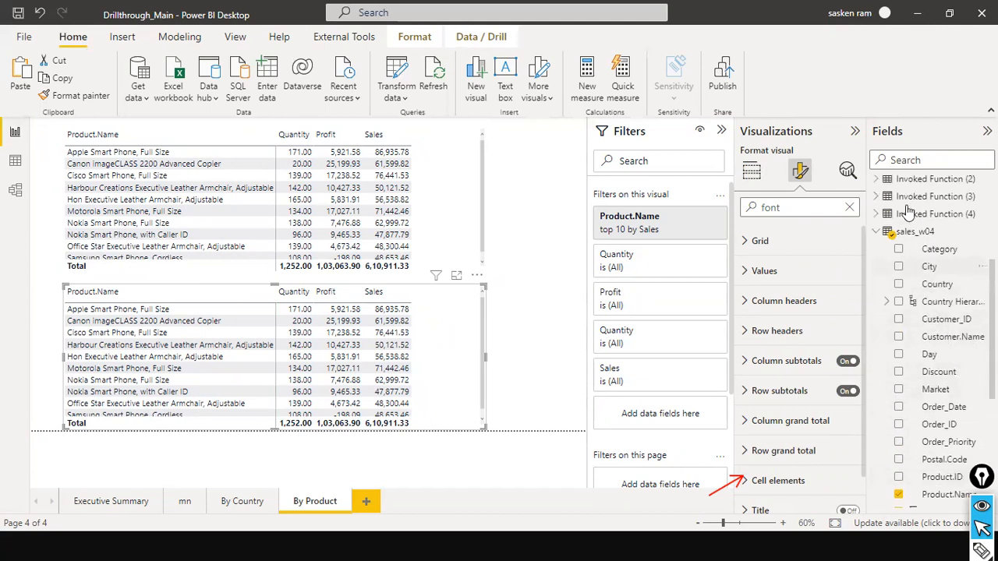
left_click(891, 159)
type("s")
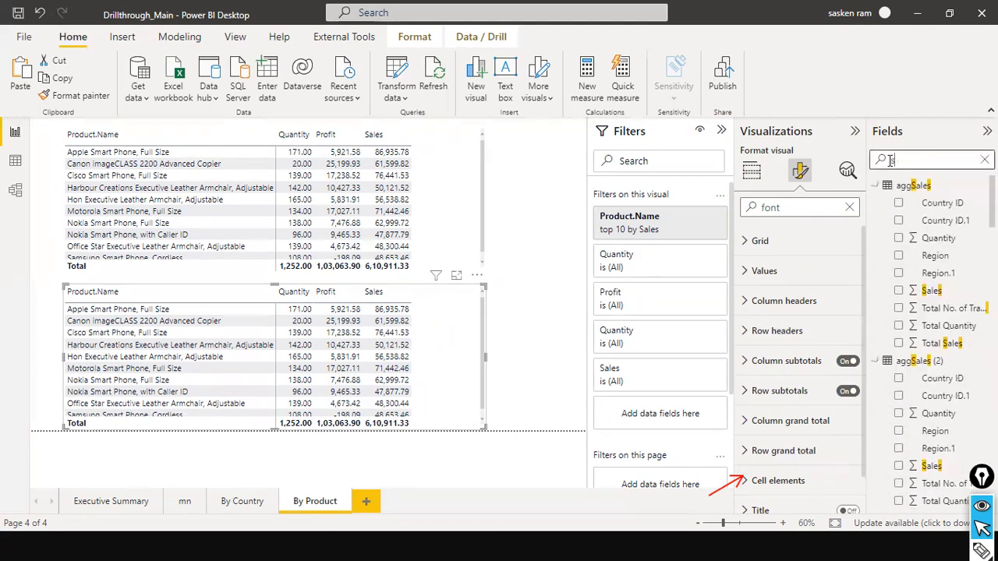
type("bsubc")
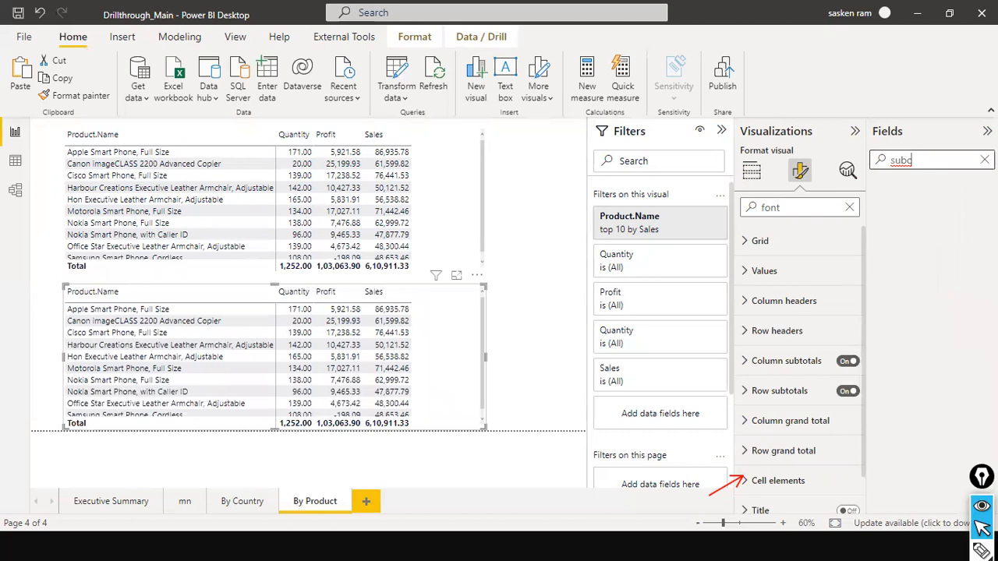
left_click(983, 159)
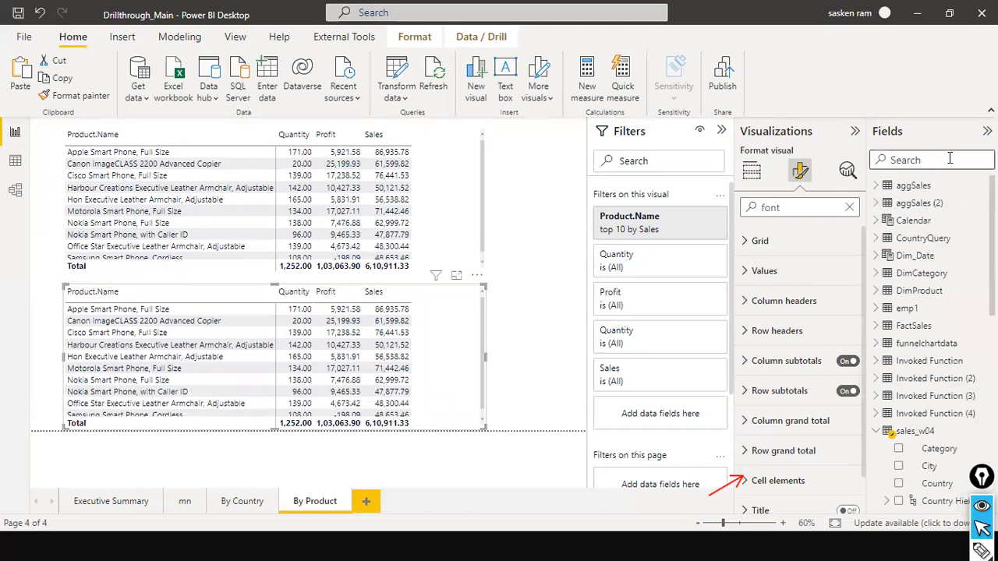
left_click(949, 160)
type("sub")
left_click_drag(954, 246, 225, 307)
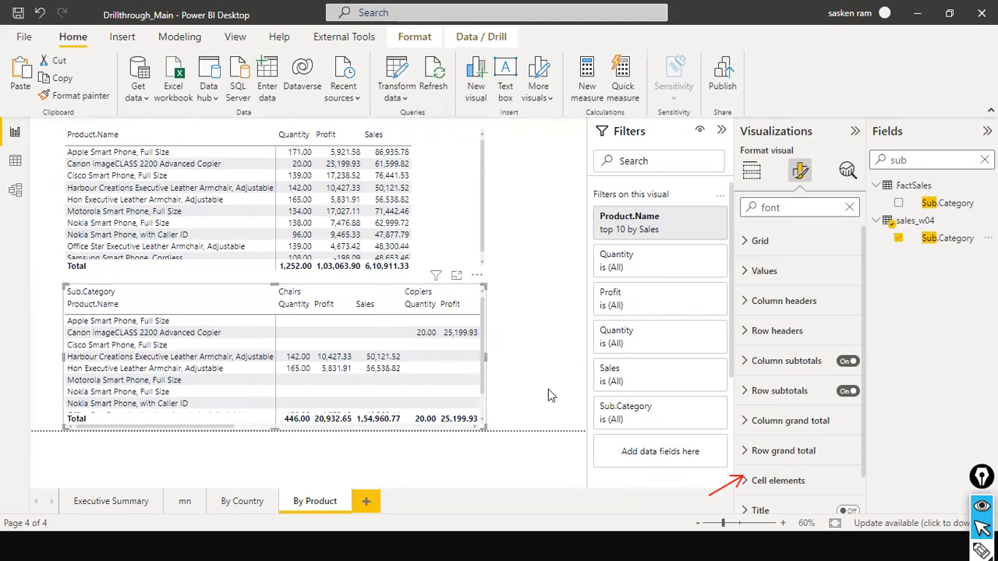
left_click_drag(486, 357, 528, 360)
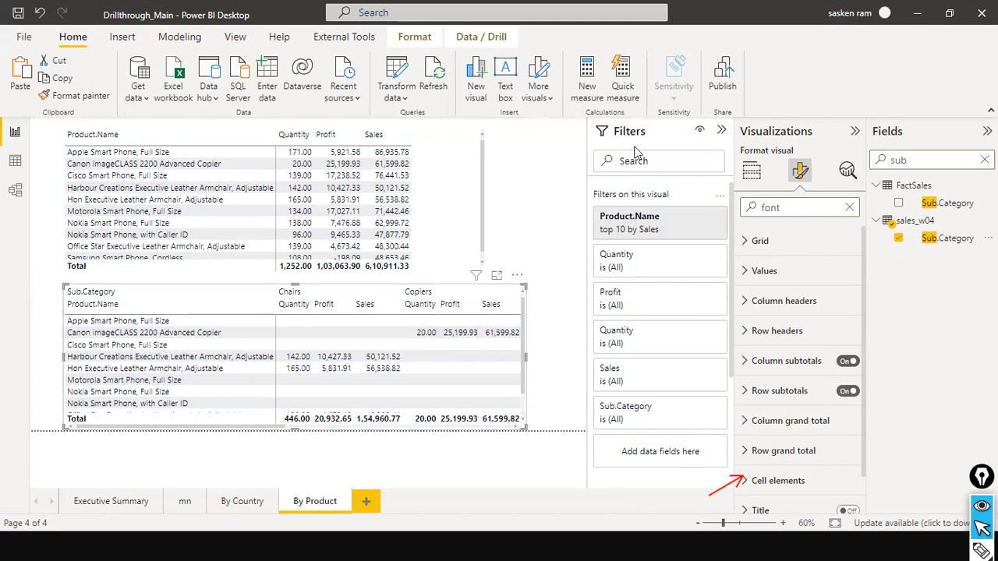
- Remove Product.Name from the lower matrix's rows and move Sub.Category from columns to rows
left_click(750, 179)
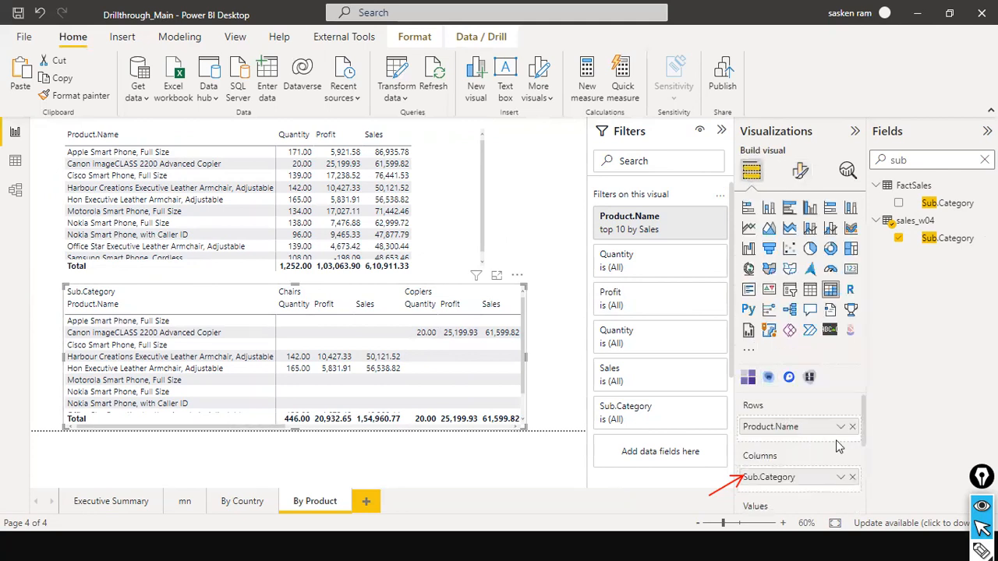
left_click(853, 427)
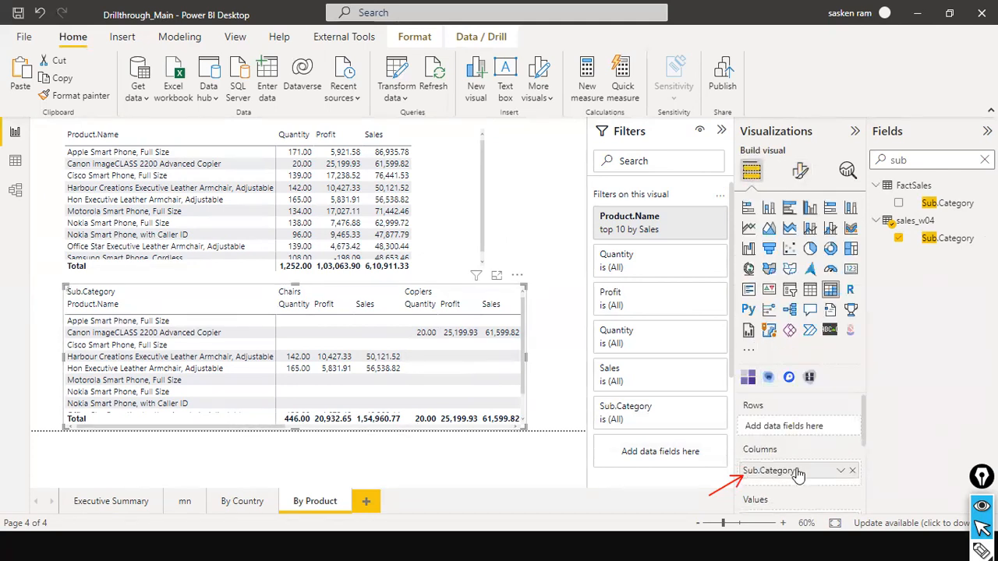
left_click_drag(799, 442, 799, 427)
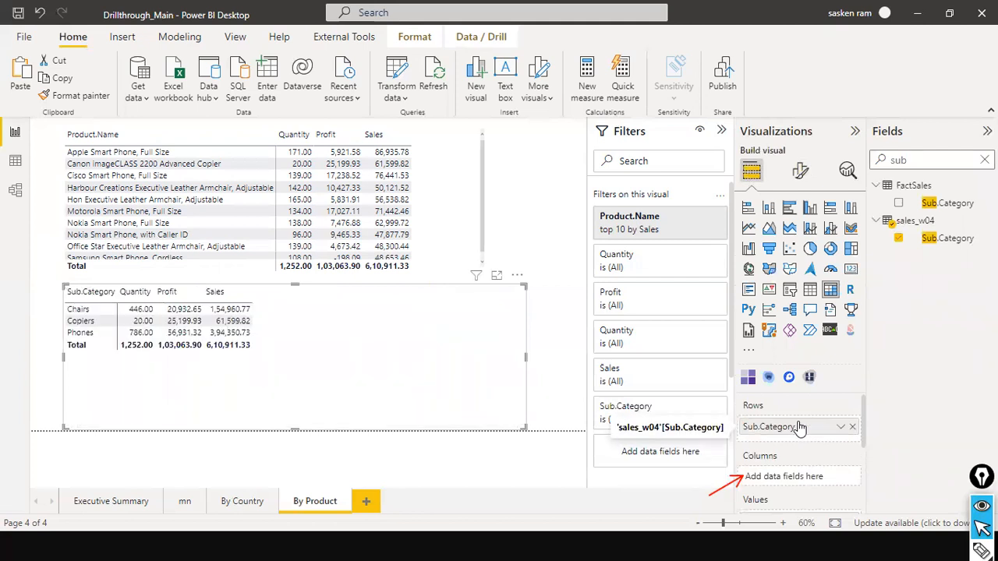
scroll(796, 487, "down", 5)
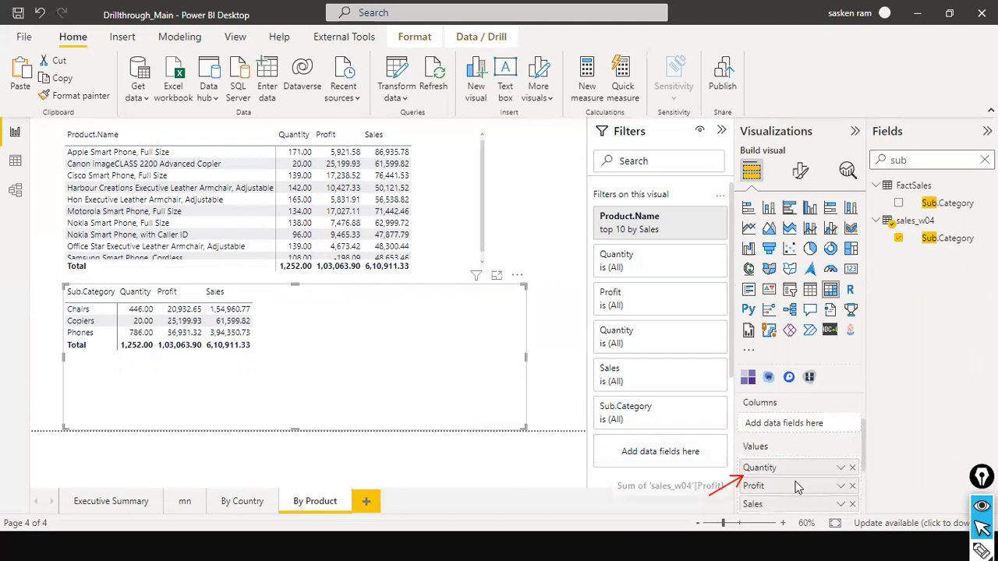
scroll(797, 483, "down", 2)
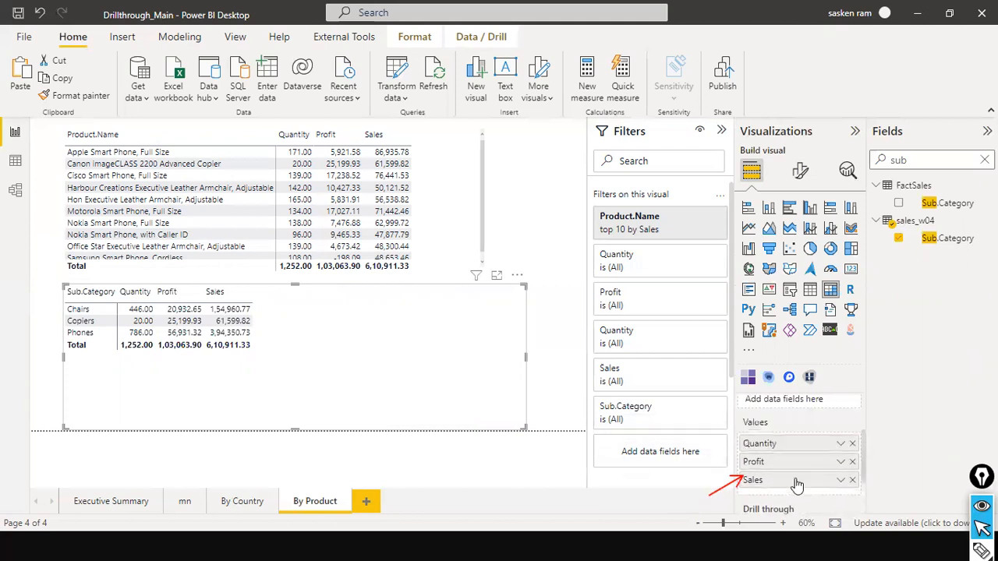
scroll(769, 453, "up", 2)
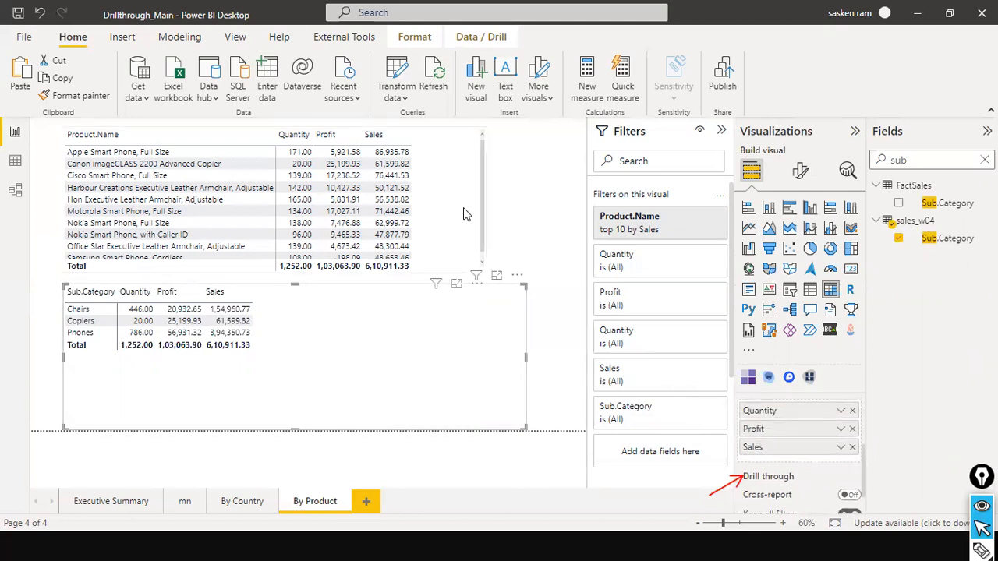
double_click(501, 219)
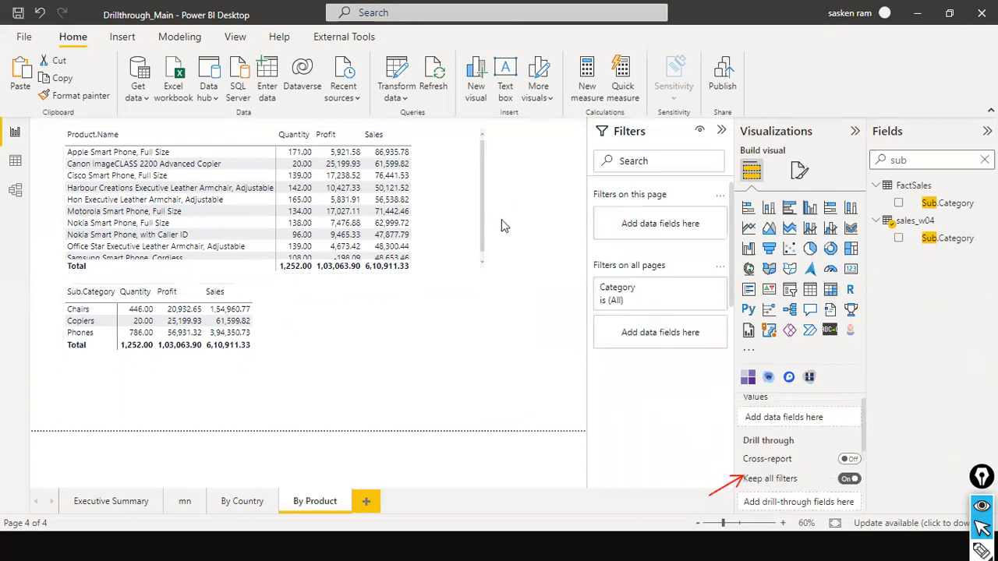
left_click(416, 325)
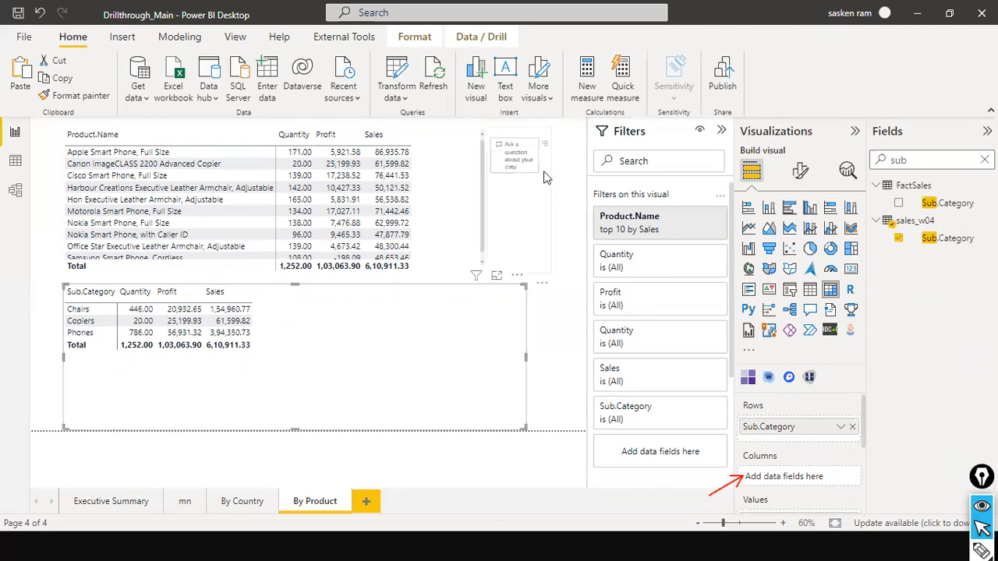
left_click_drag(538, 128, 571, 175)
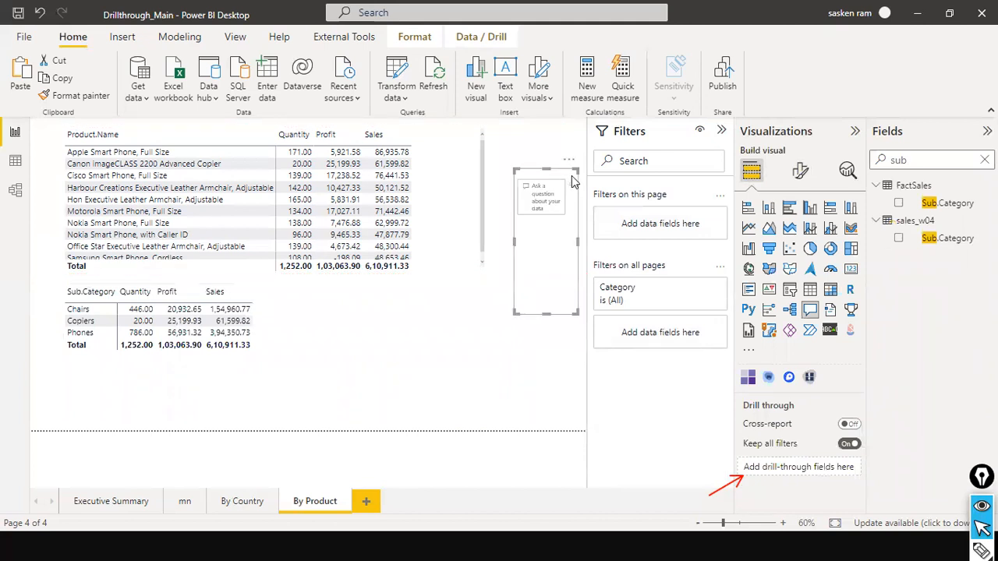
left_click(571, 161)
left_click(585, 176)
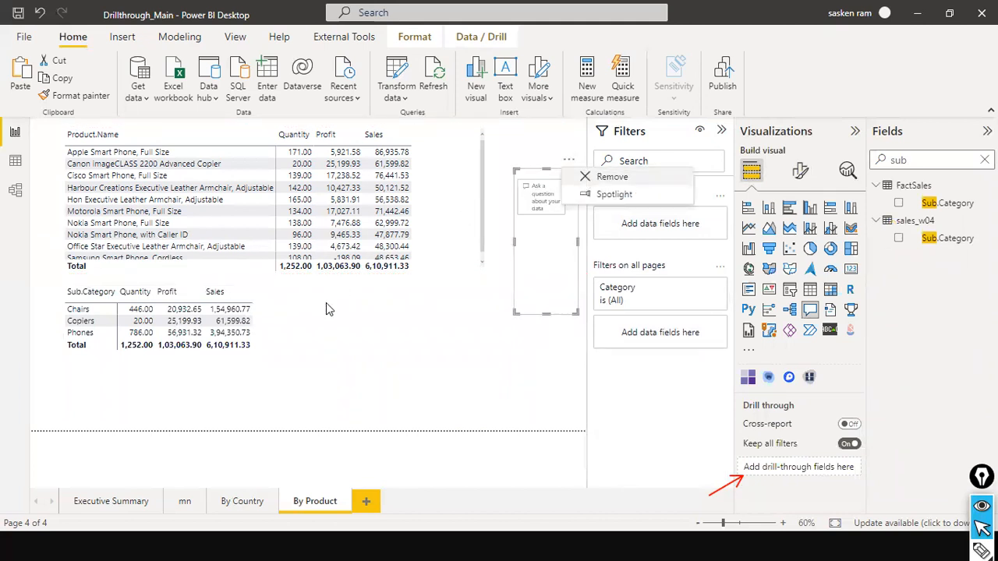
left_click(544, 326)
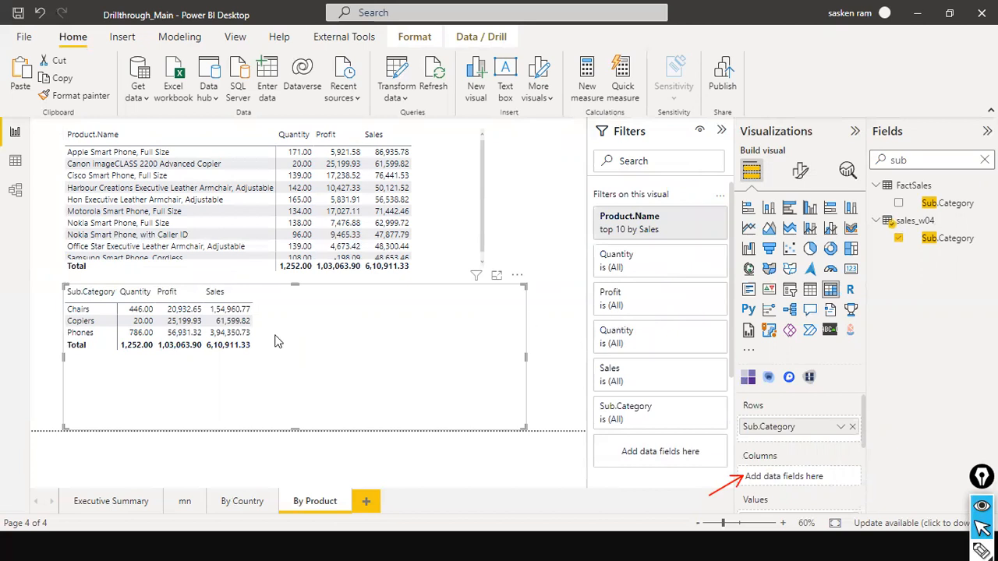
- Check how the Apple, Canon and Cisco product rows cross-filter the sub-category matrix, and clear the selection
left_click(226, 157)
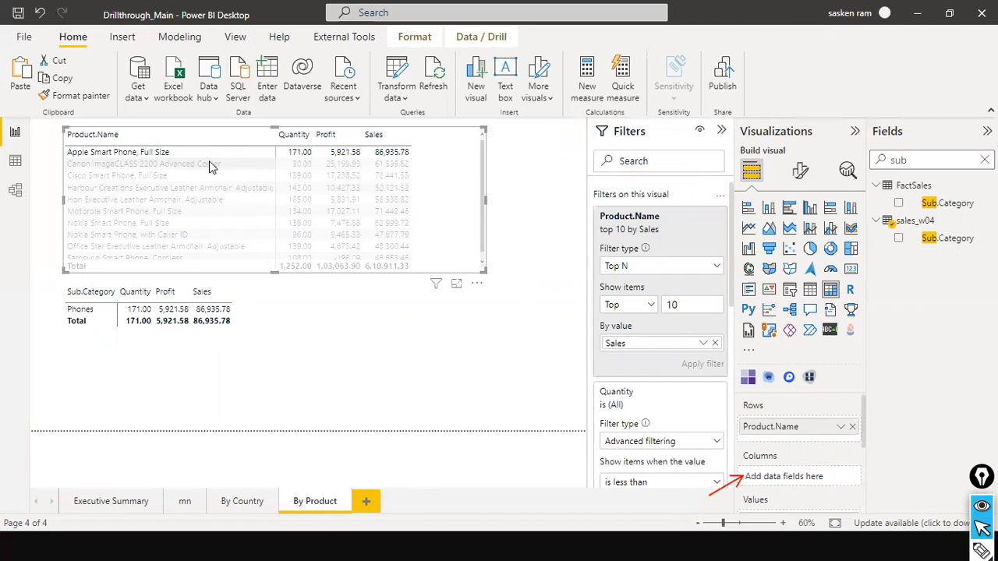
left_click(209, 165)
left_click(198, 178)
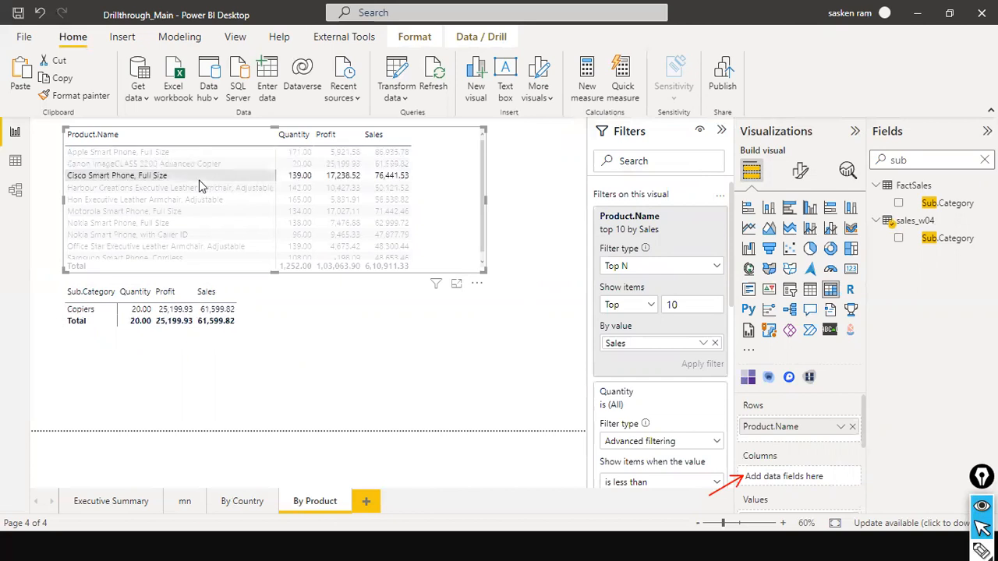
left_click(469, 195)
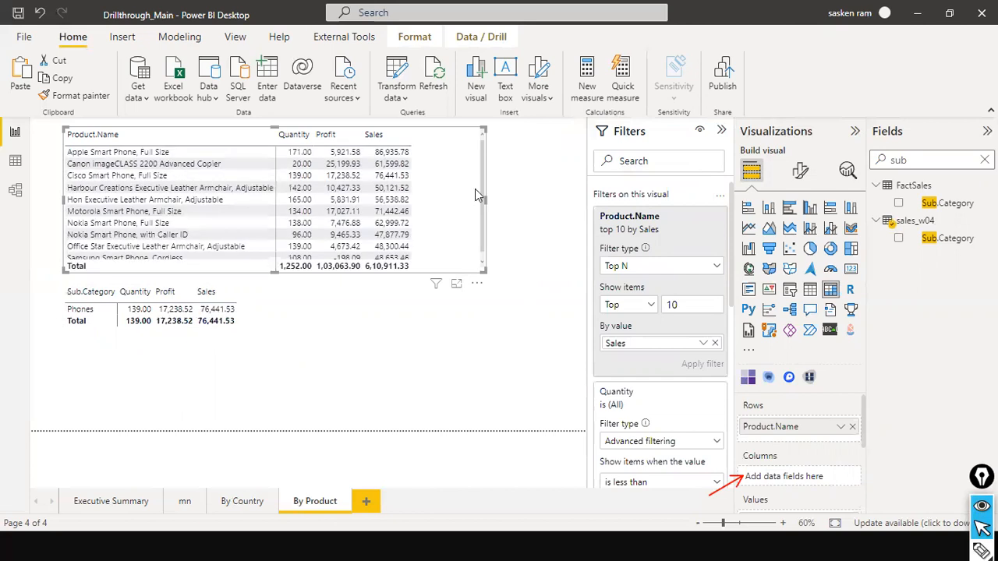
- Narrow and shorten the Sub.Category matrix, align it beneath the product matrix, and clear the field search
left_click(308, 364)
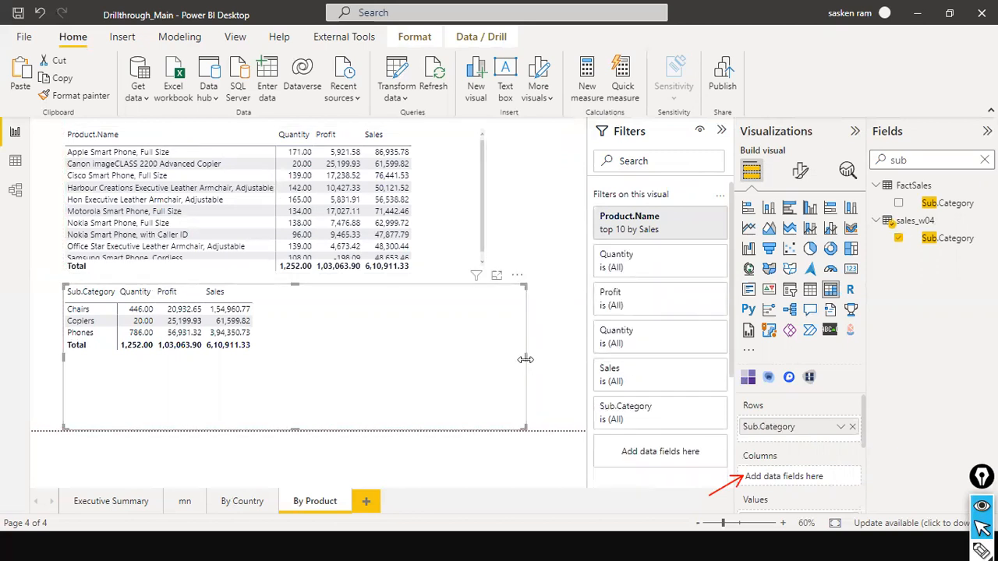
left_click_drag(523, 358, 316, 363)
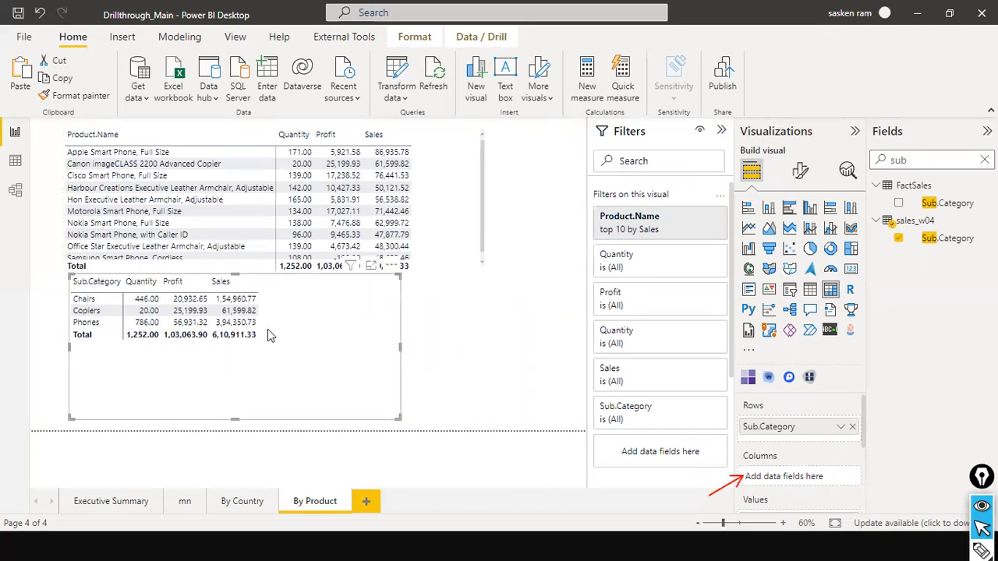
left_click_drag(348, 317, 362, 331)
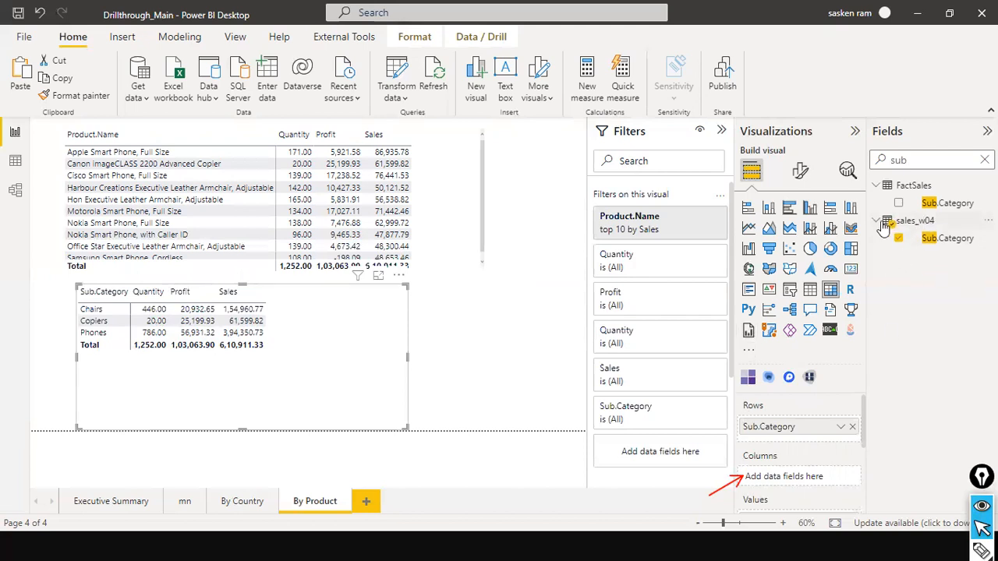
left_click(984, 160)
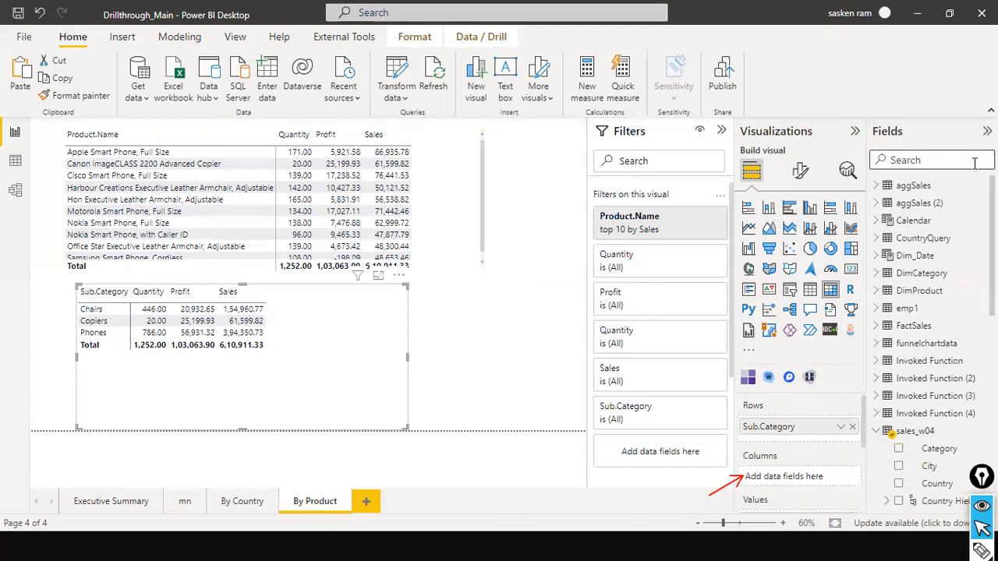
left_click_drag(245, 426, 247, 400)
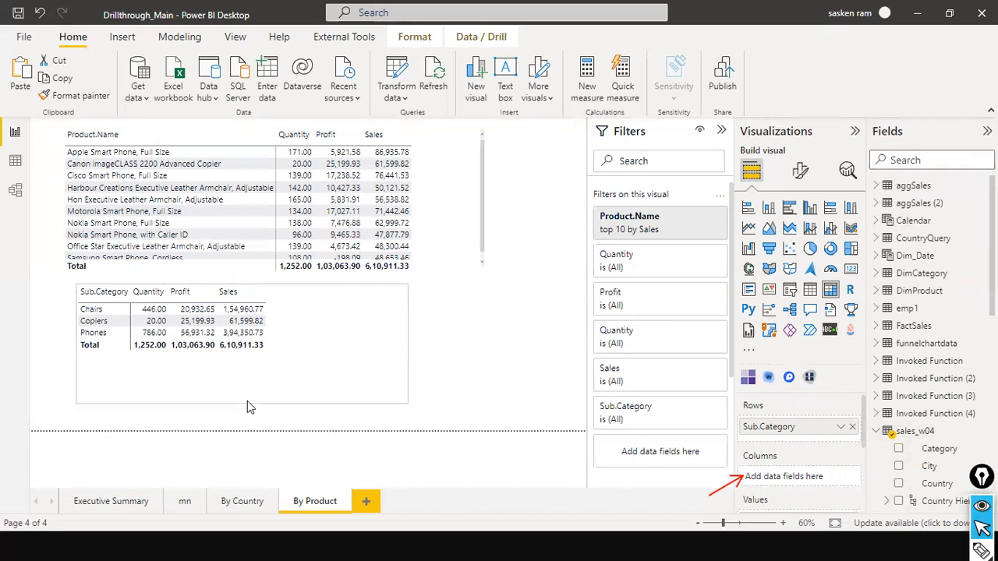
mouse_move(321, 375)
left_mouse_down()
mouse_move(307, 383)
mouse_move(316, 381)
left_mouse_up()
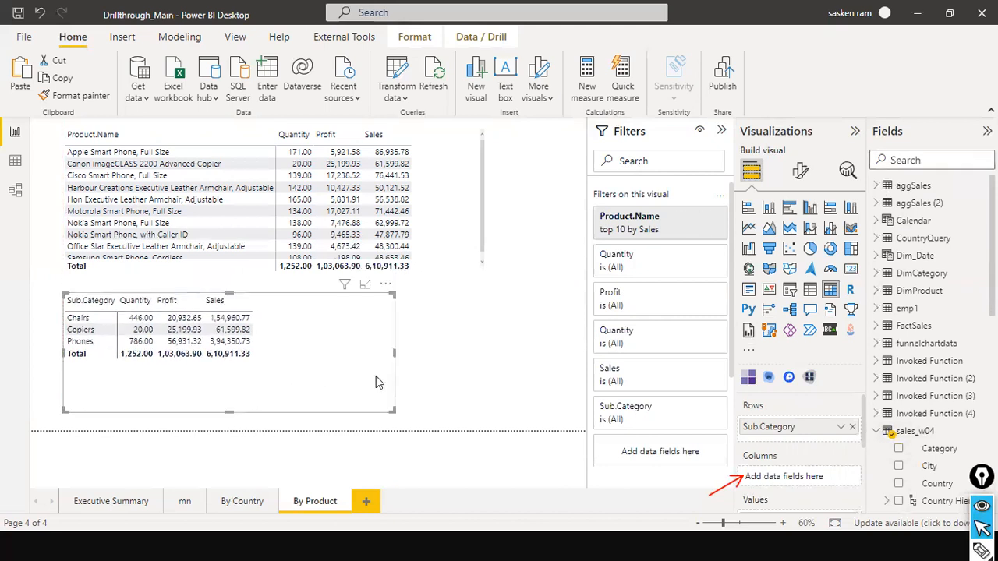
- Add Category from sales_w04 to the Sub.Category matrix's columns and widen the matrix to fit all its columns
left_click(500, 376)
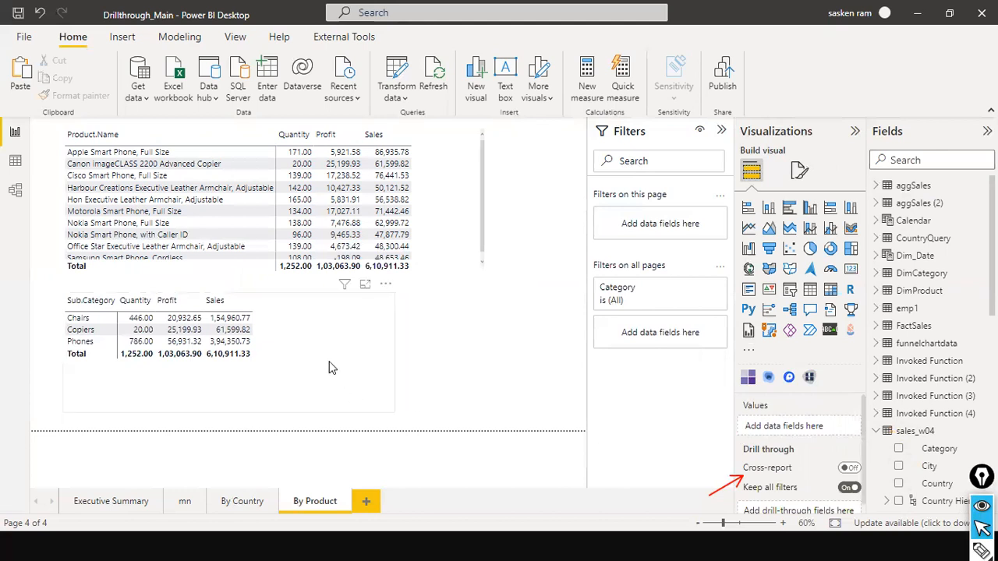
left_click(317, 343)
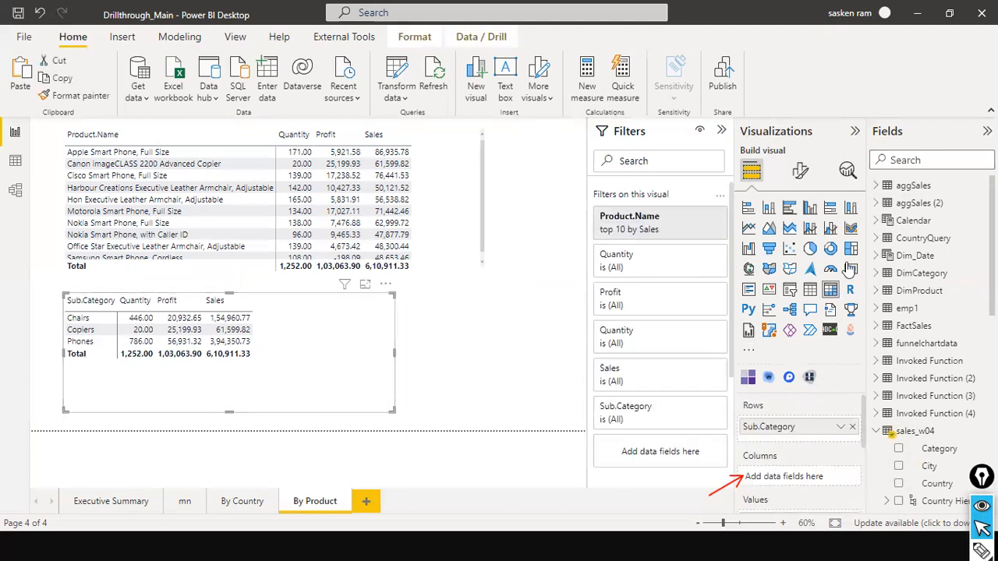
left_click(898, 450)
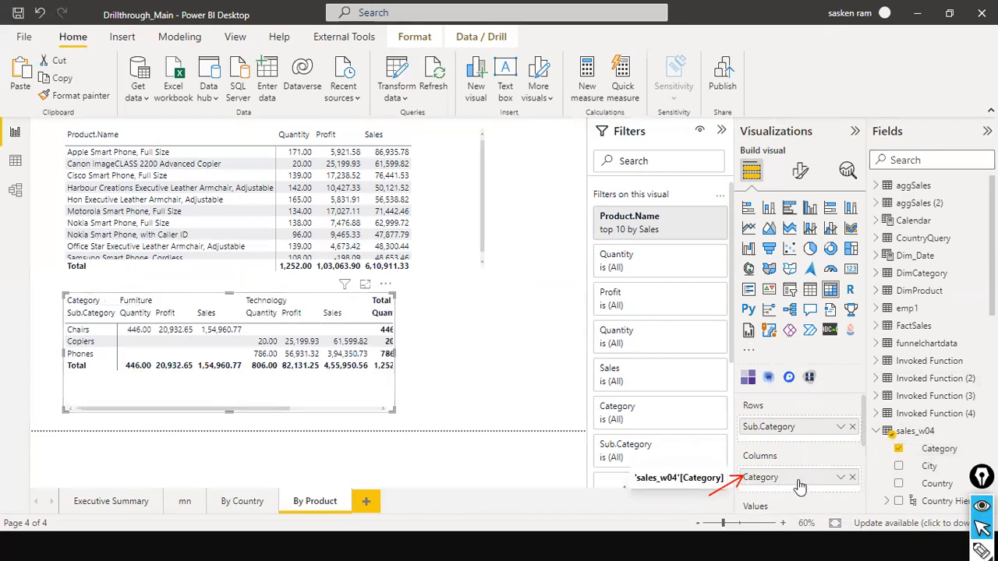
left_click_drag(395, 355, 537, 353)
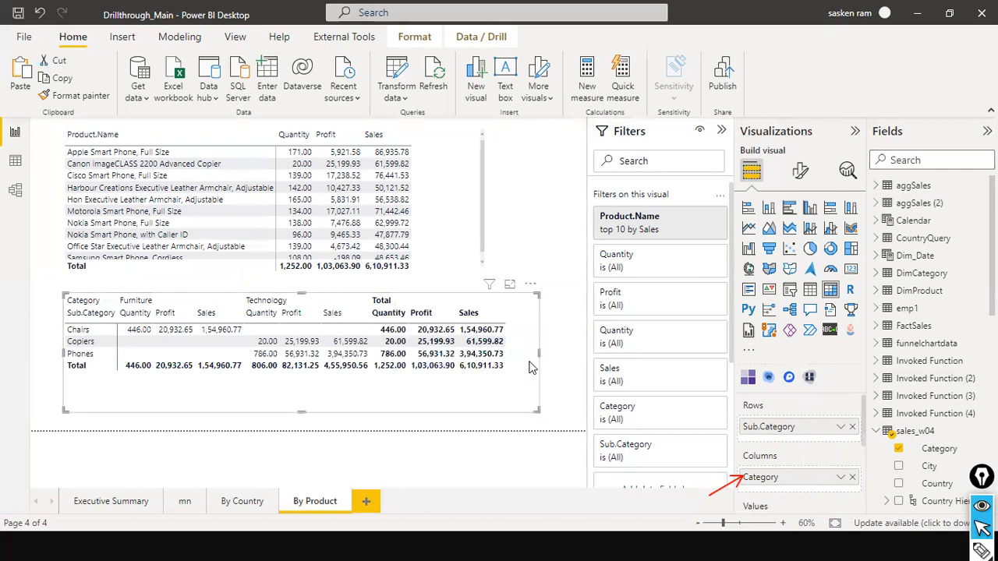
left_click(547, 371)
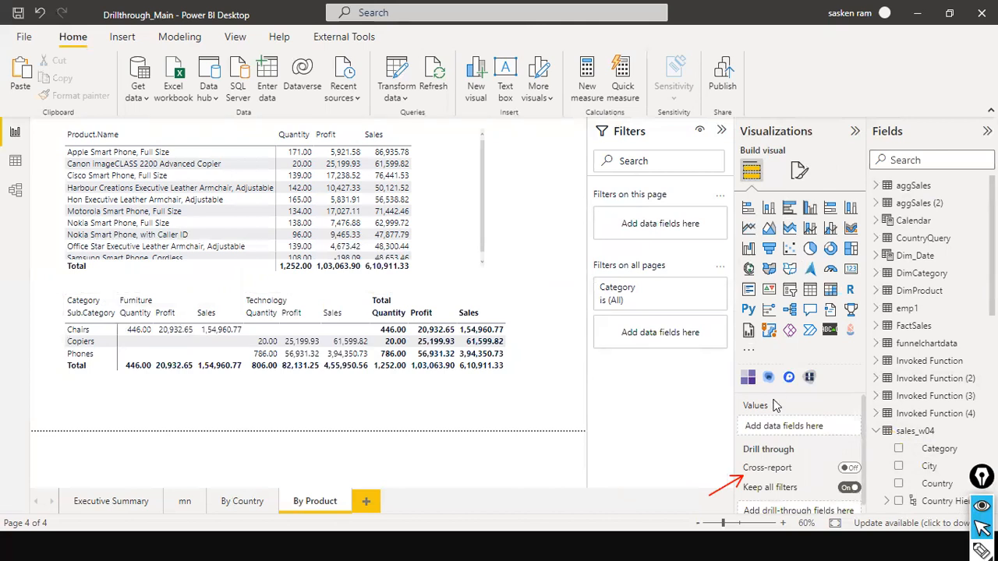
scroll(777, 406, "down", 1)
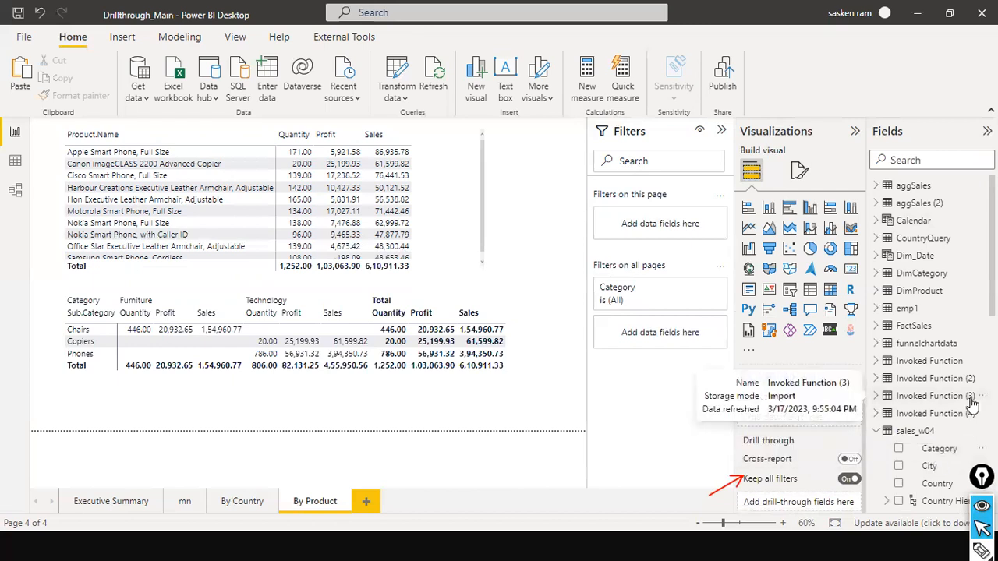
- Add Category from sales_w04 as a drillthrough field on the By Product page
scroll(966, 403, "down", 8)
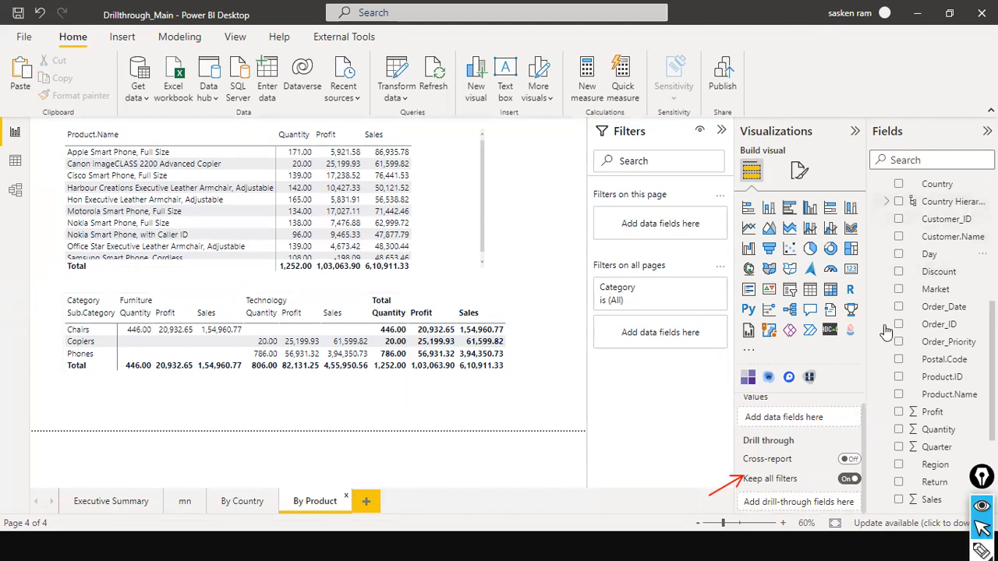
scroll(889, 332, "up", 4)
left_click_drag(903, 303, 771, 507)
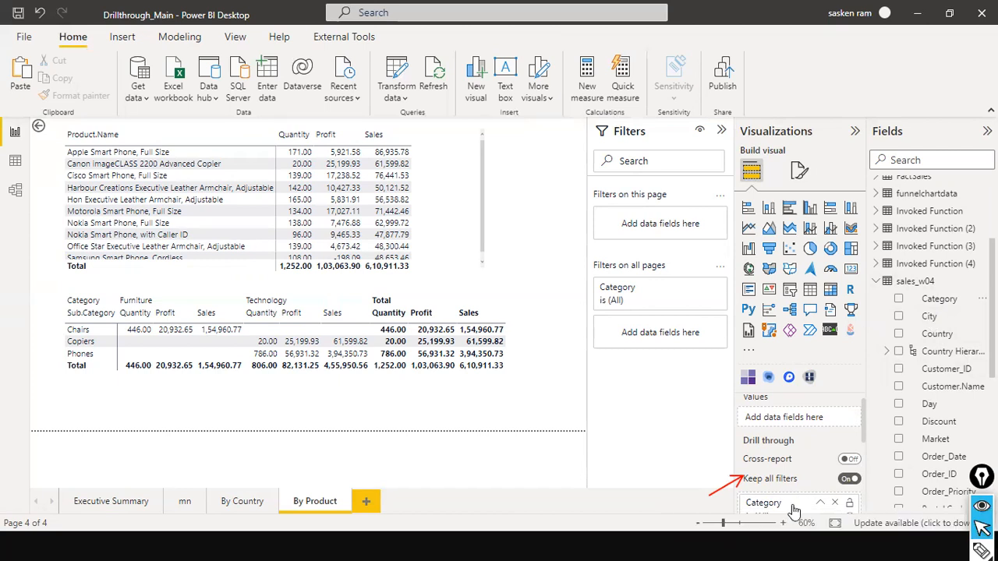
scroll(791, 508, "down", 5)
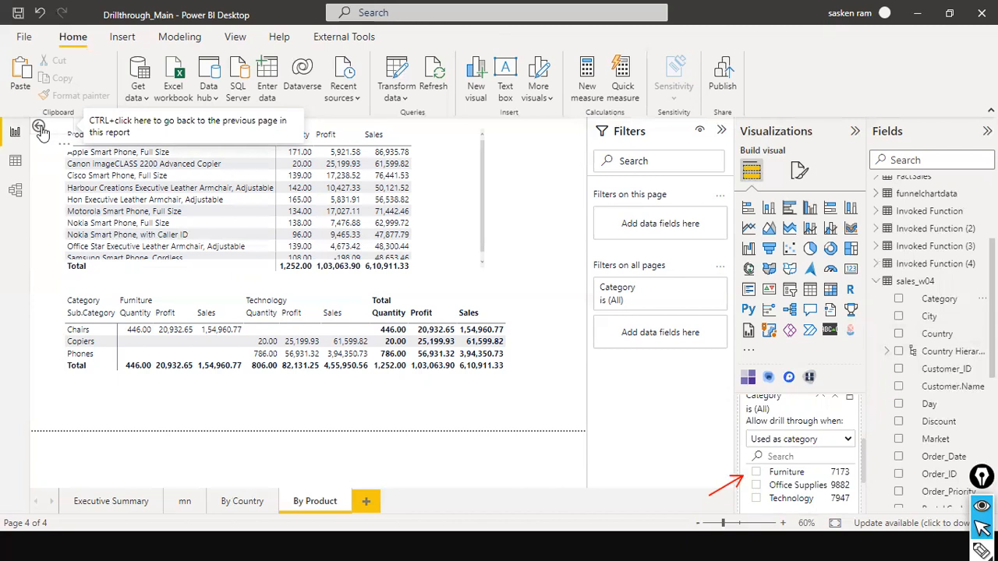
- Follow the page's back arrow to the Executive Summary, and check the By Product and By Country pages
left_click(41, 130, "ctrl")
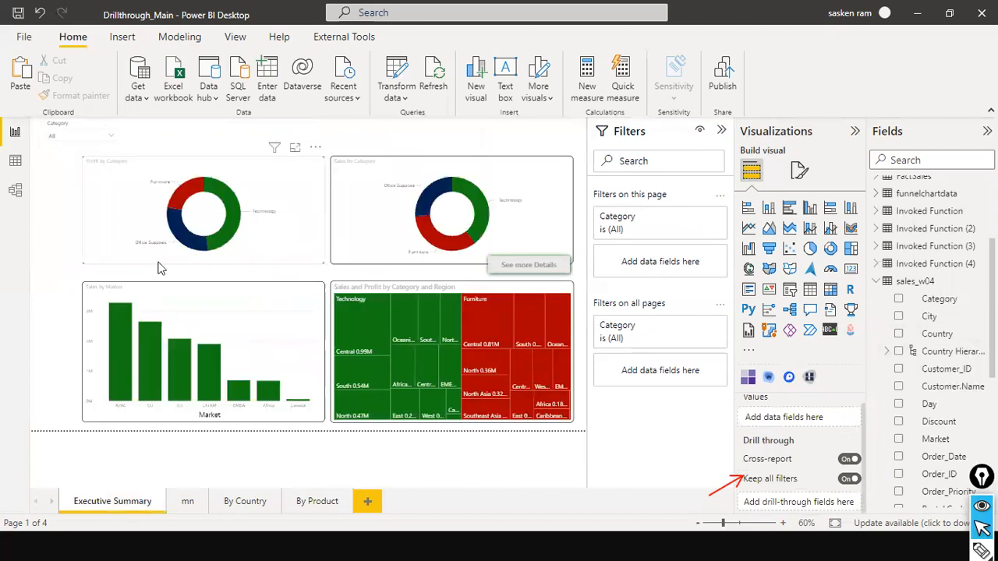
left_click(324, 504)
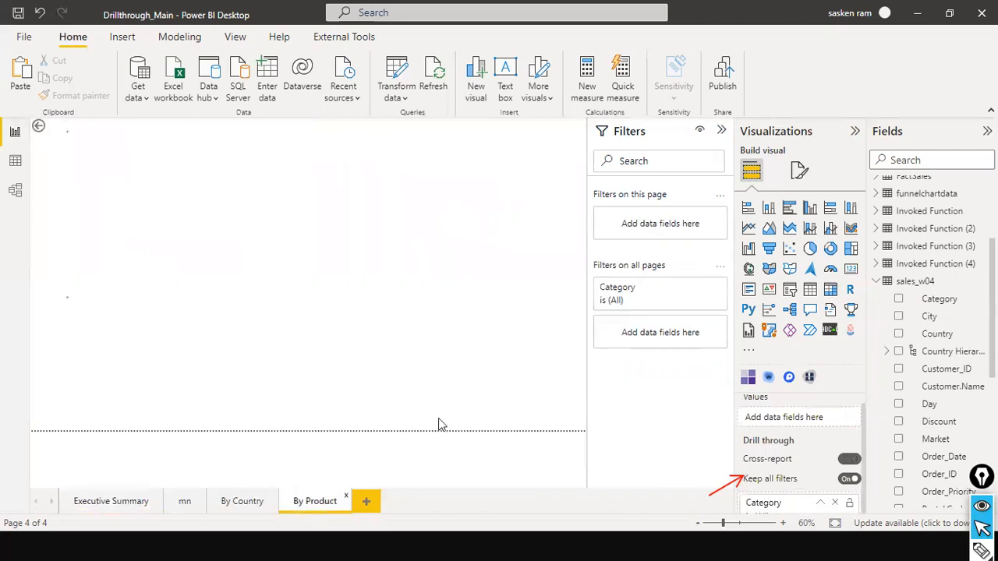
left_click(247, 505)
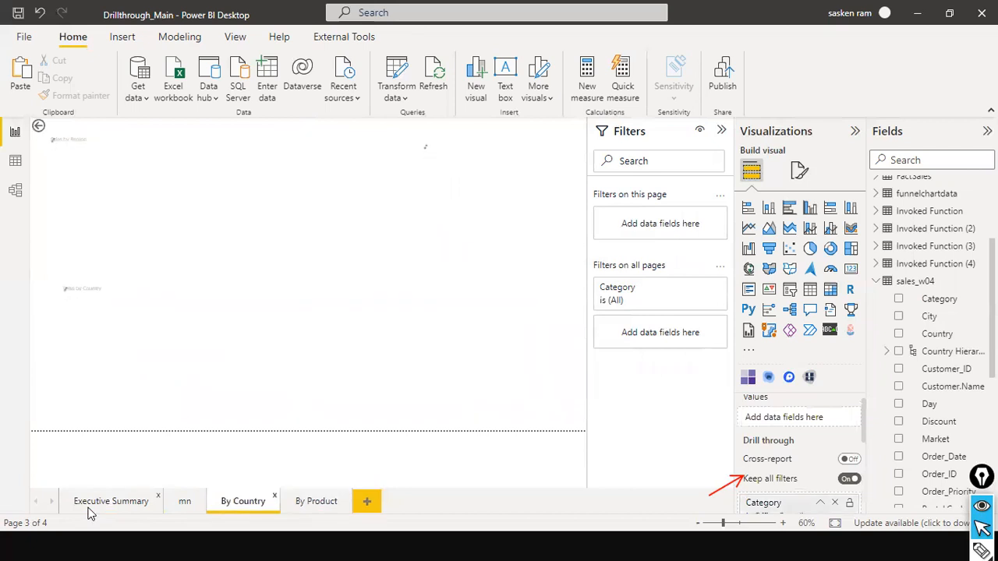
- Replace Market with Country from sales_w04 on the X-axis of the Executive Summary's Sales by Market column chart
left_click(109, 502)
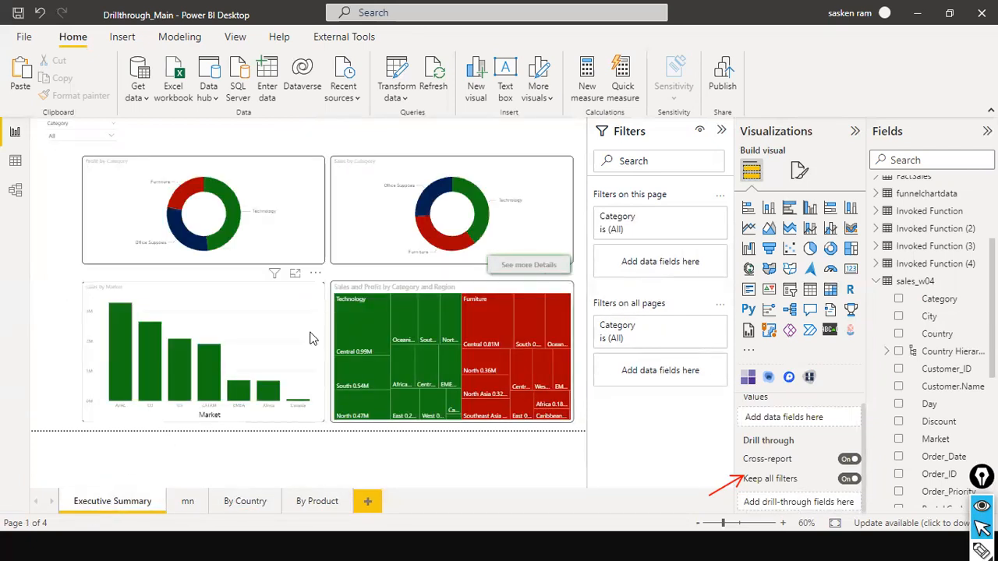
left_click(309, 338)
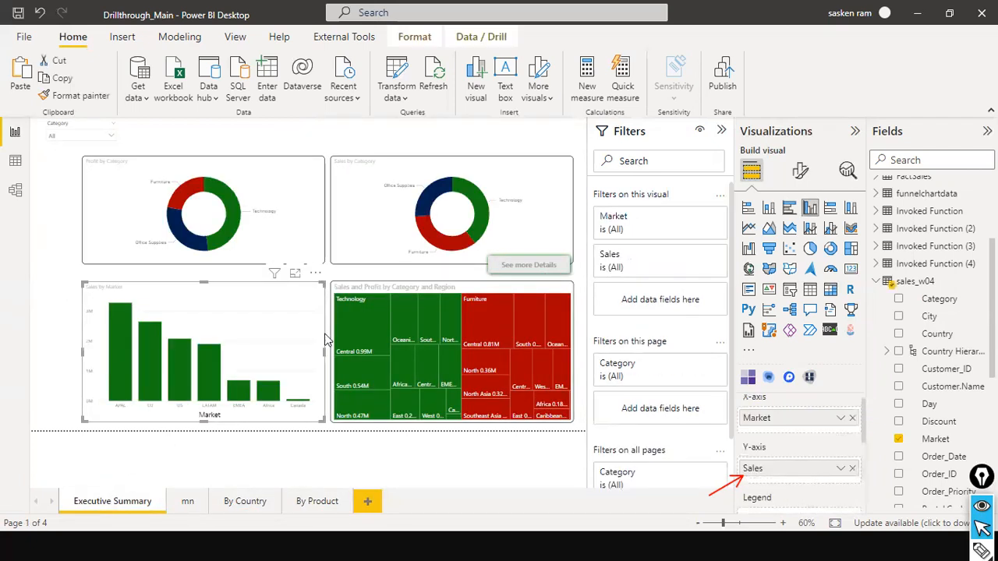
left_click(852, 417)
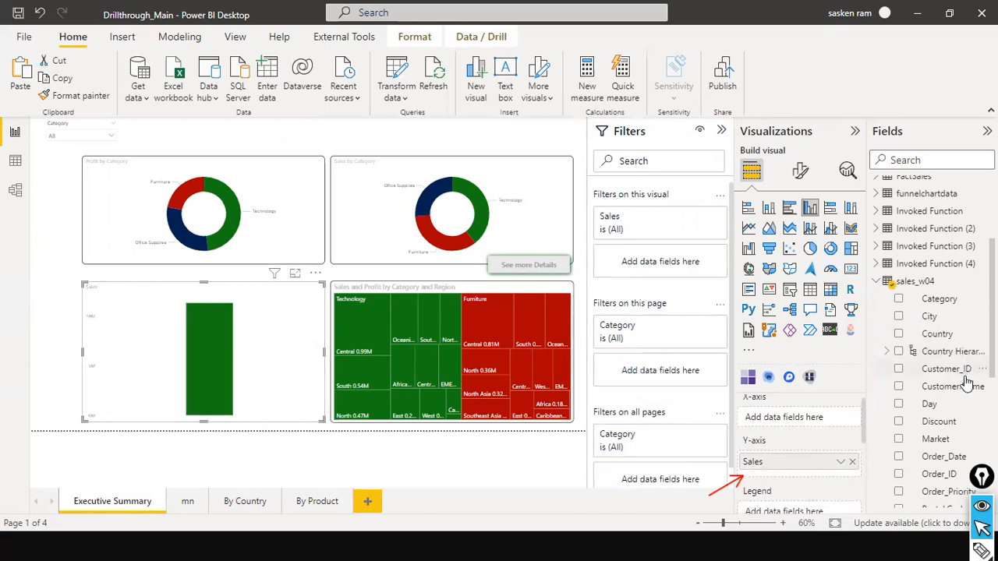
scroll(980, 386, "down", 3)
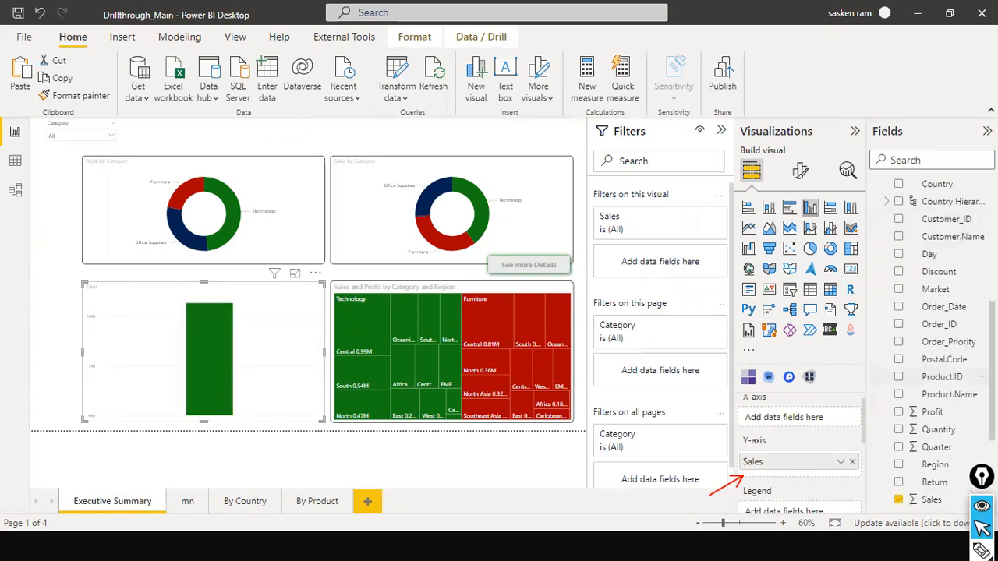
scroll(980, 377, "up", 2)
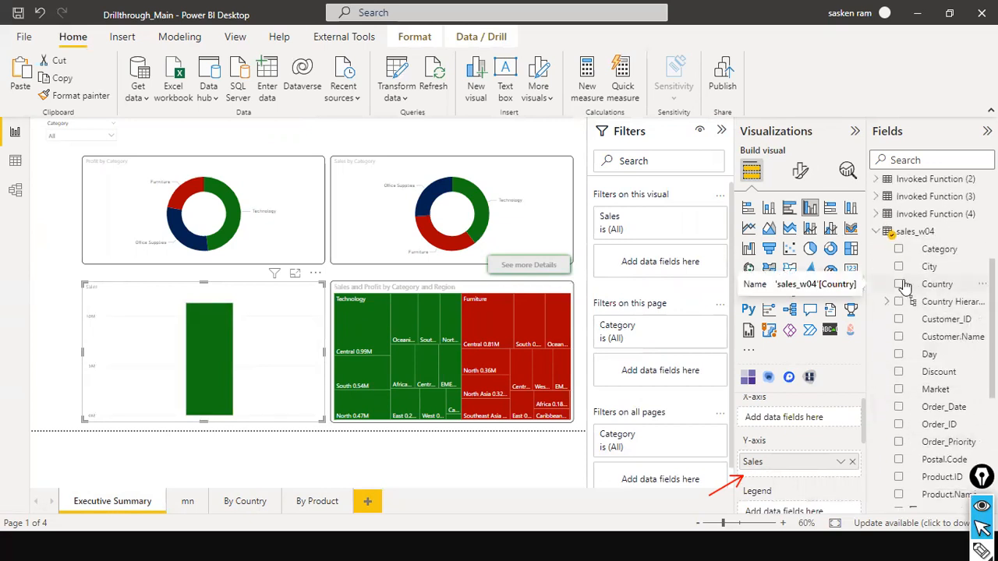
left_click_drag(908, 285, 171, 349)
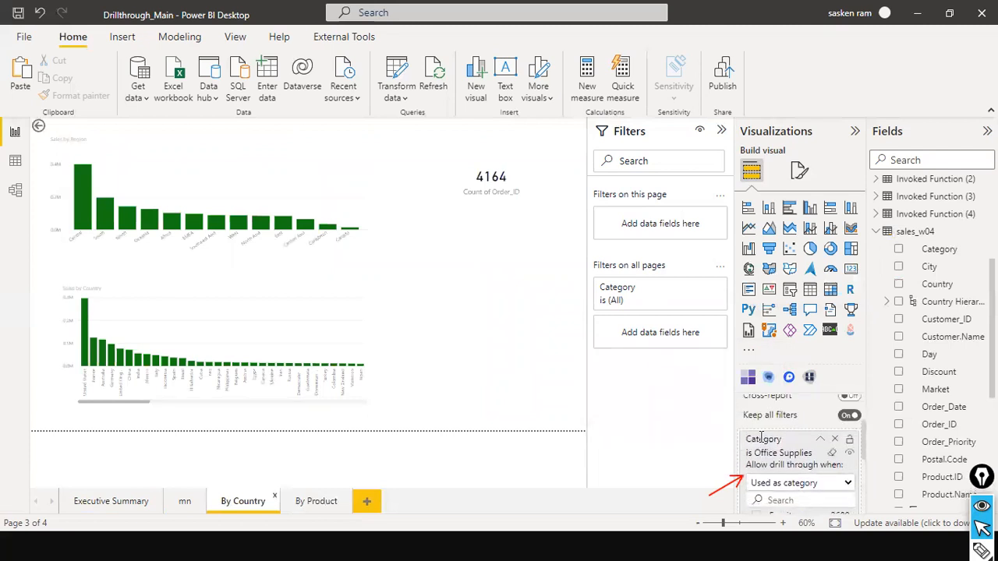
- Remove the Segment filter from the By Country page's drillthrough fields
scroll(762, 450, "up", 1)
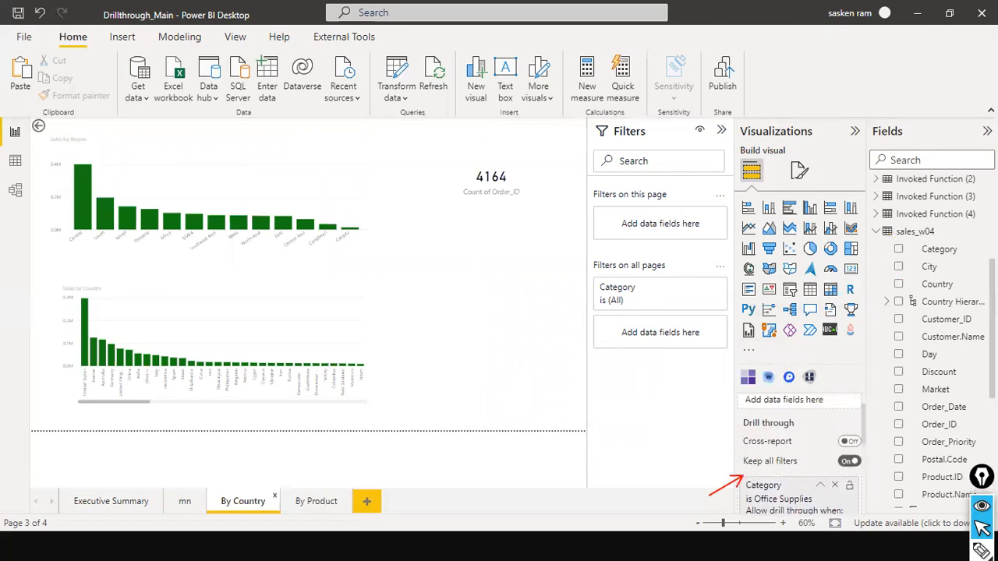
left_click_drag(928, 289, 806, 480)
scroll(810, 506, "down", 3)
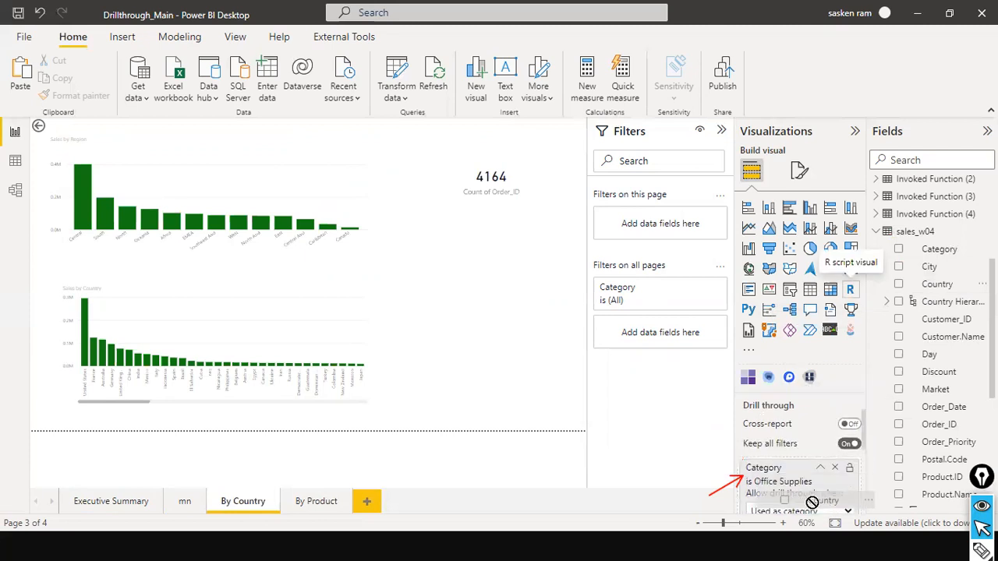
scroll(809, 491, "down", 5)
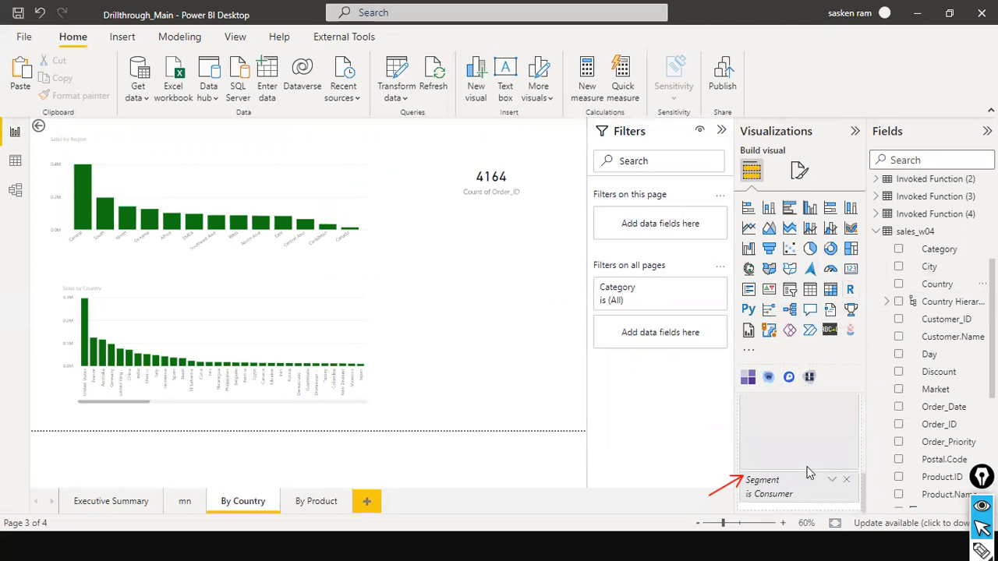
scroll(811, 479, "up", 3)
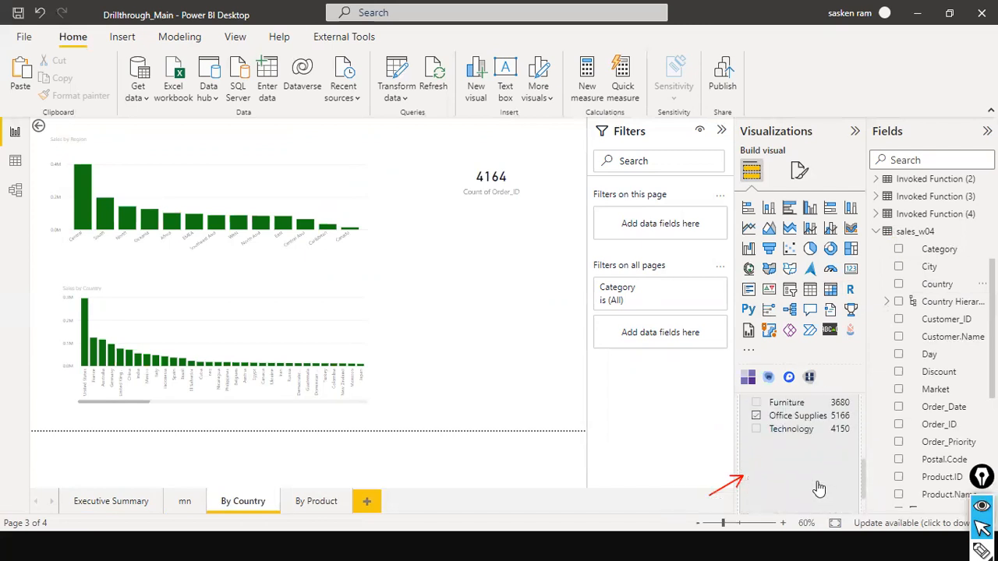
scroll(788, 472, "up", 1)
scroll(775, 467, "down", 4)
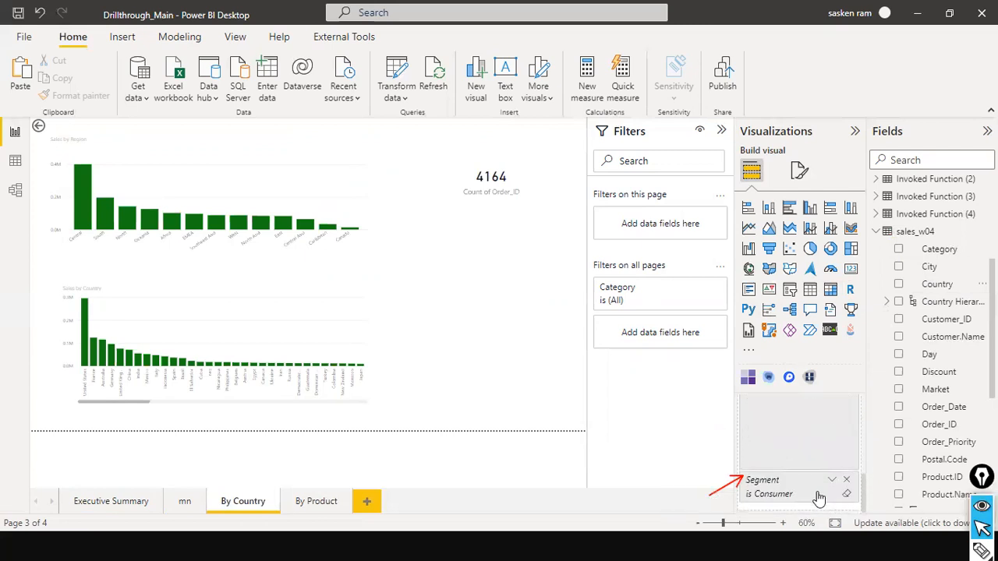
left_click(844, 482)
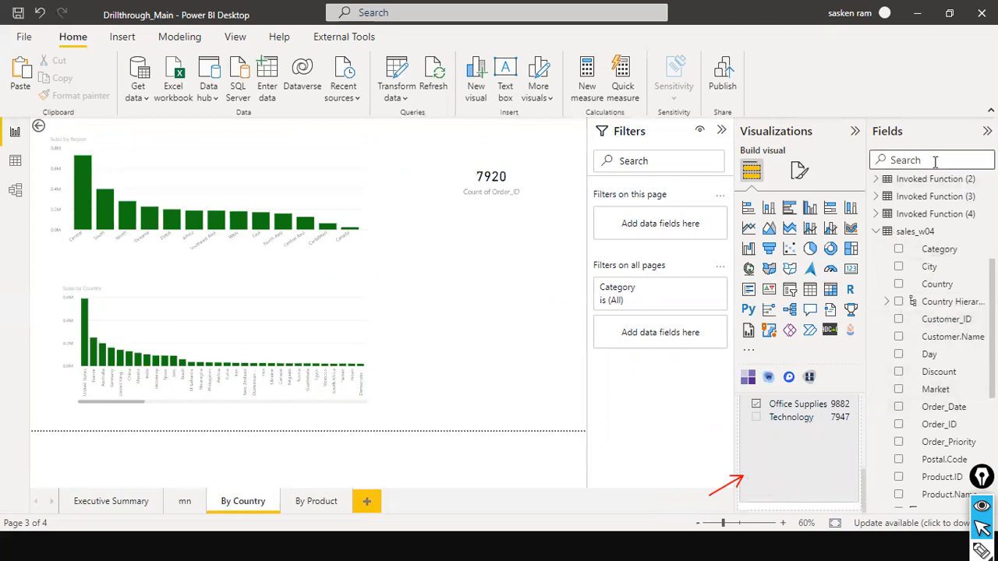
- Add Country from sales_w04 as a second drillthrough field on the By Country page, beneath Category
left_click_drag(908, 285, 802, 490)
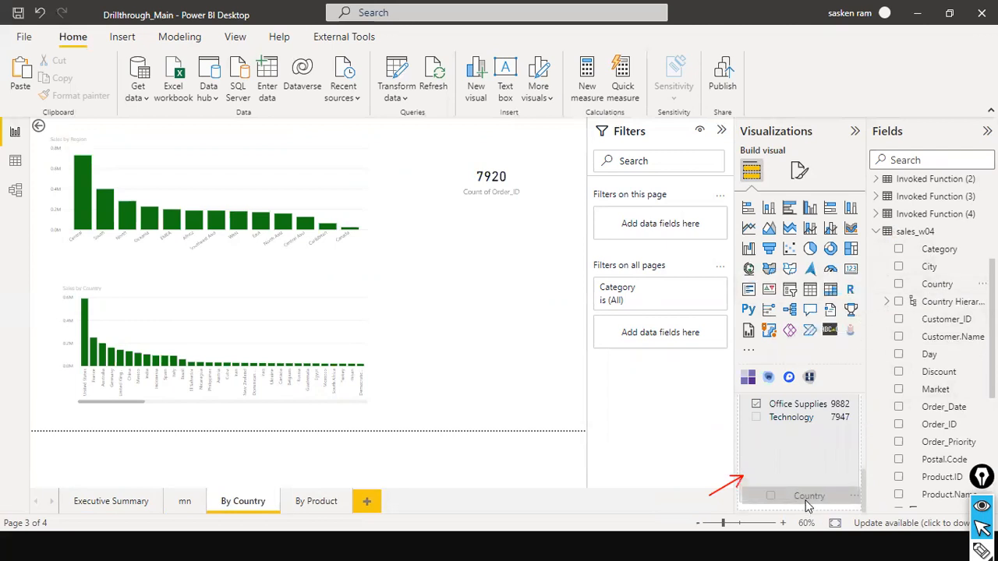
scroll(806, 503, "down", 2)
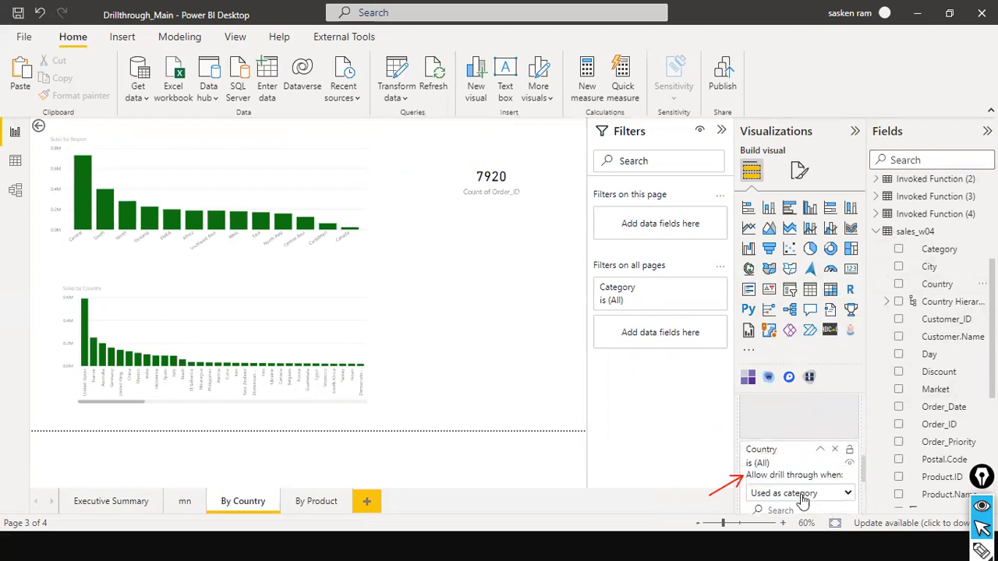
scroll(802, 499, "up", 4)
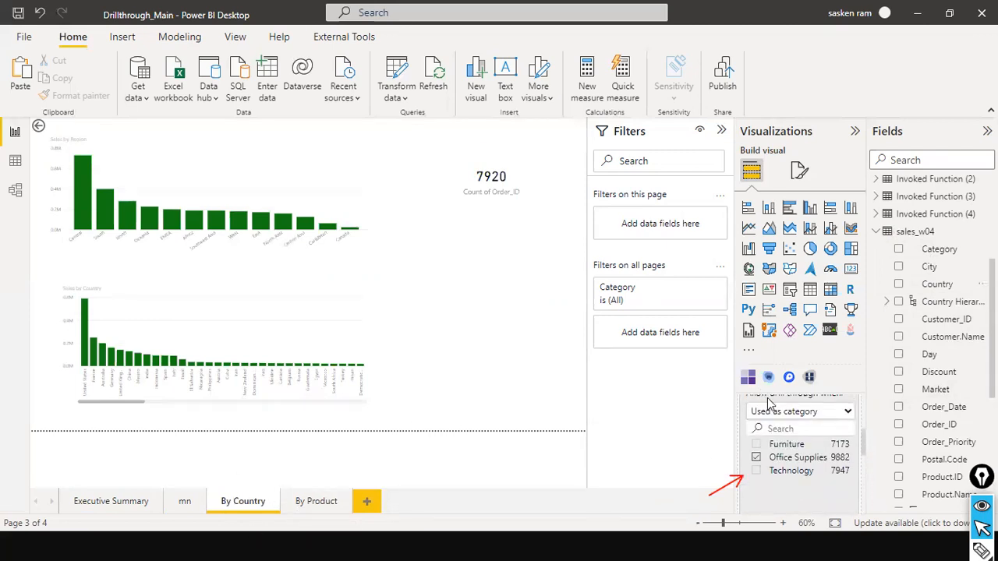
scroll(775, 464, "down", 3)
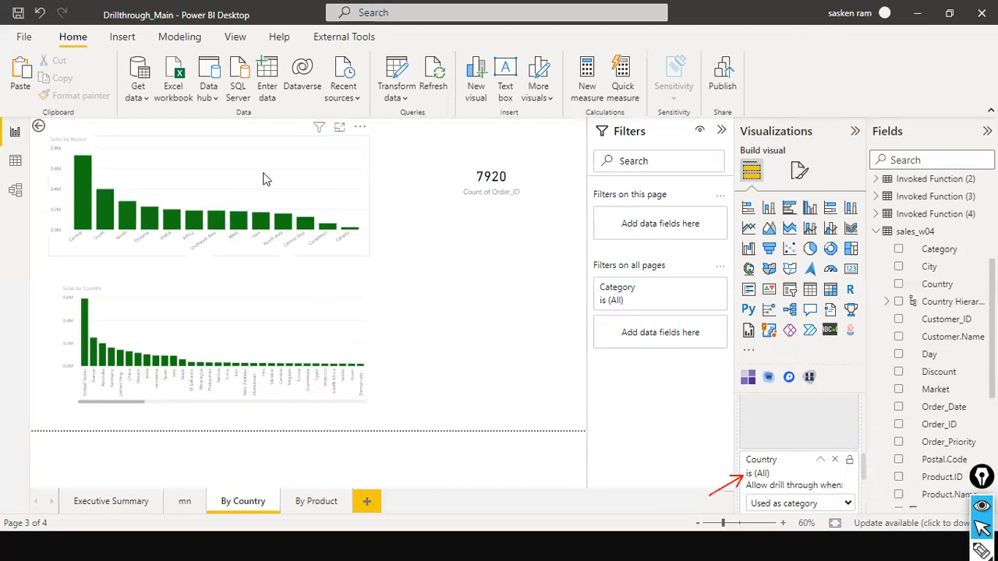
- Review the By Product page, and examine which drillthrough pages the United States column offers in the Executive Summary's Sales by Country chart
left_click(299, 504)
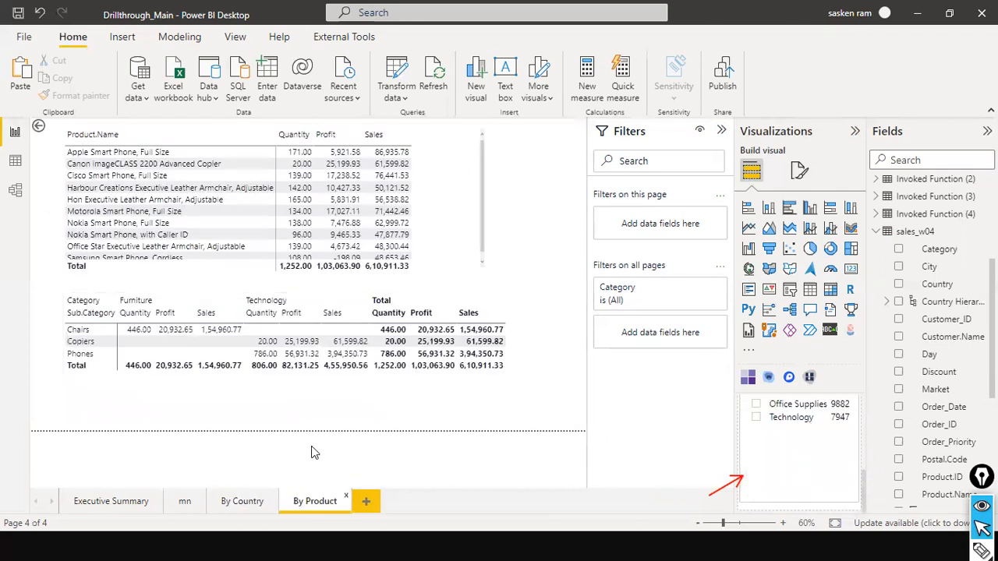
left_click(107, 504)
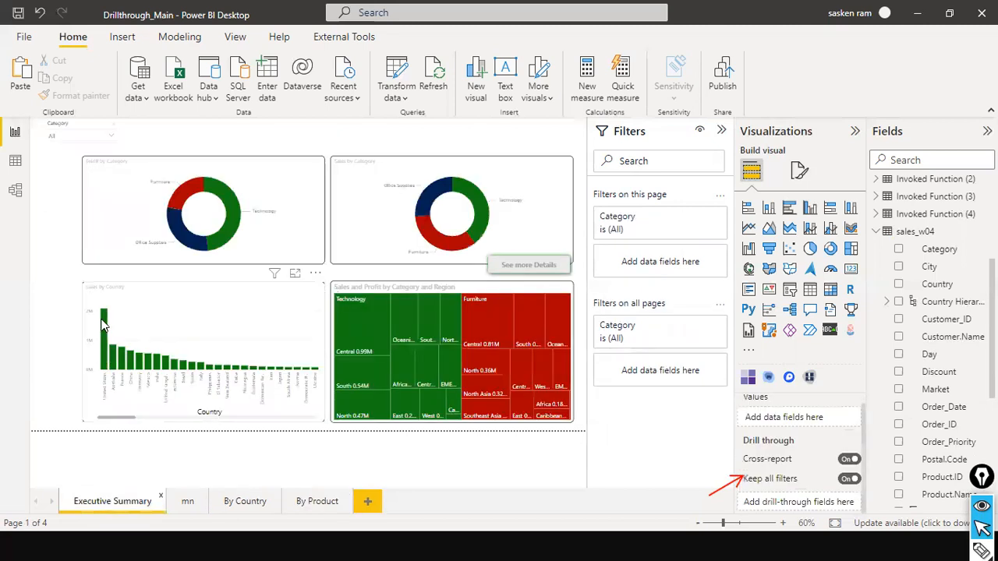
right_click(105, 326)
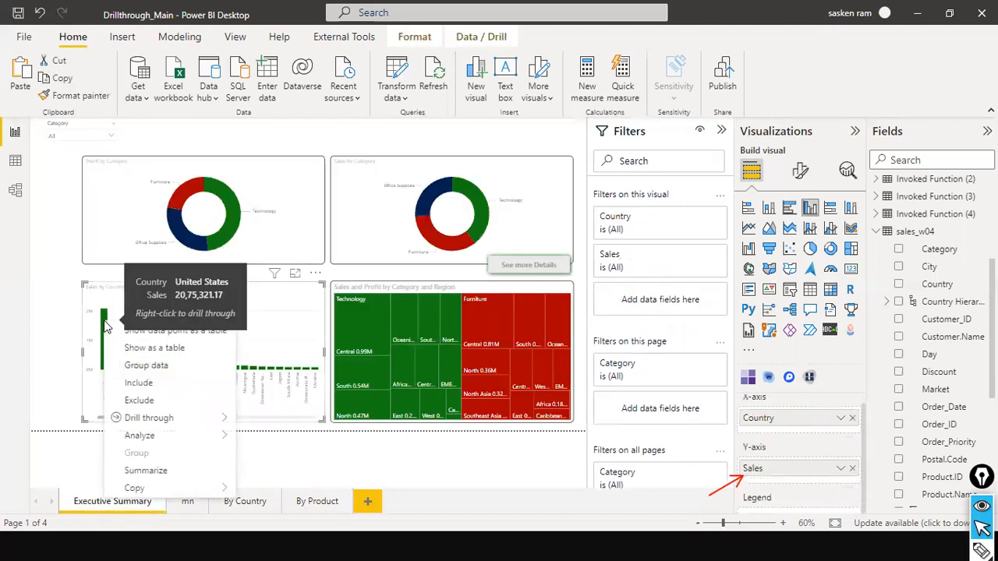
mouse_move(124, 418)
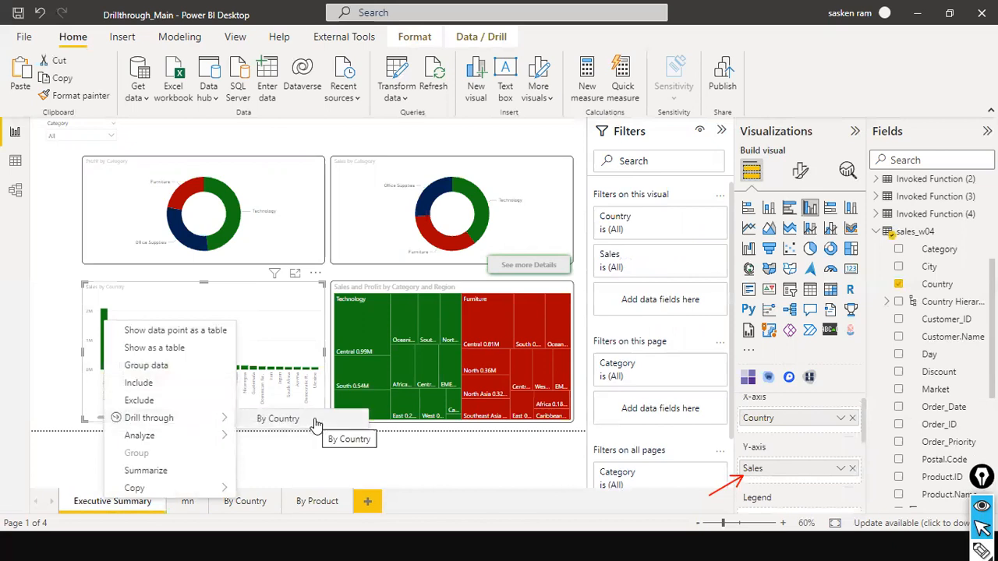
left_click(247, 328)
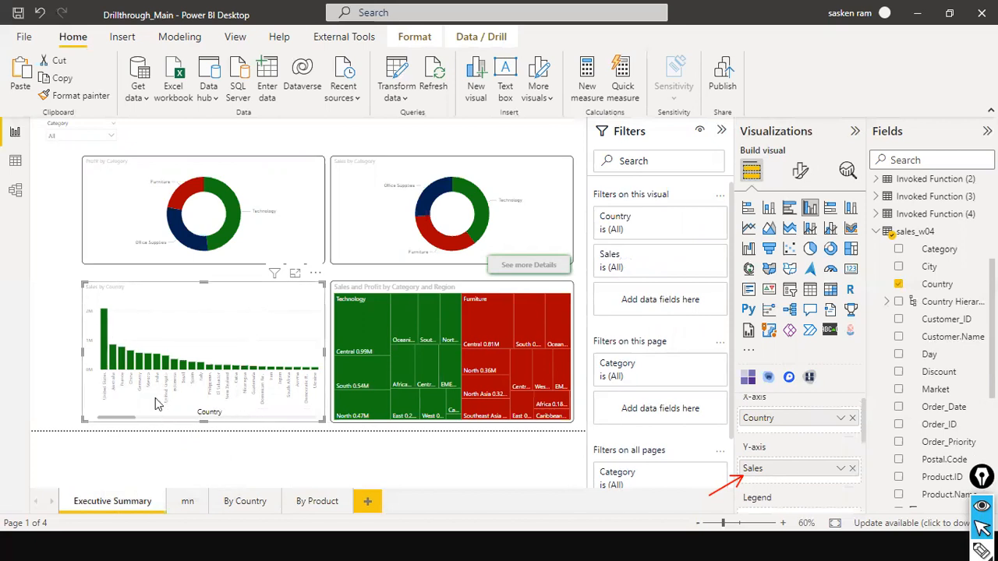
right_click(104, 324)
mouse_move(189, 419)
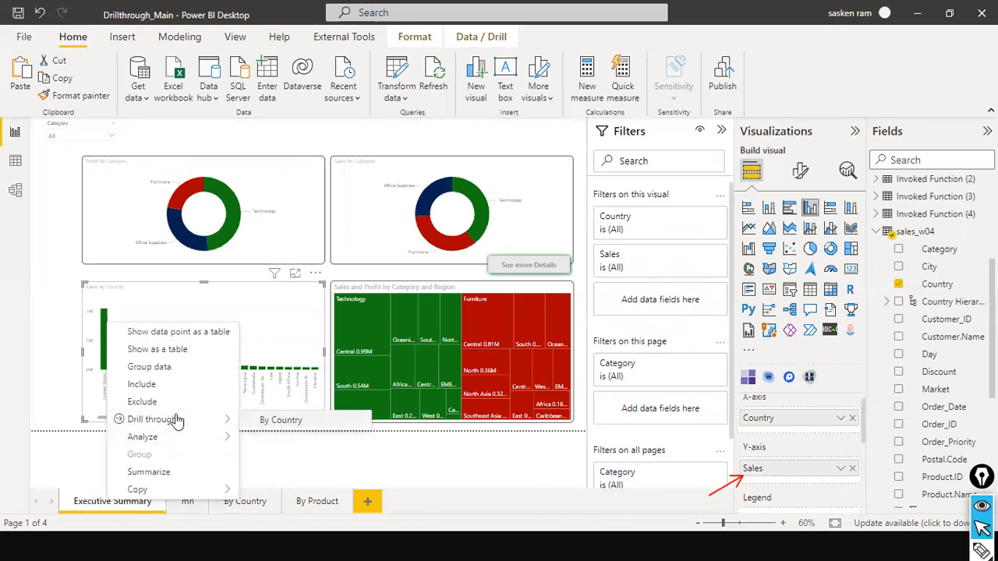
left_click(94, 335)
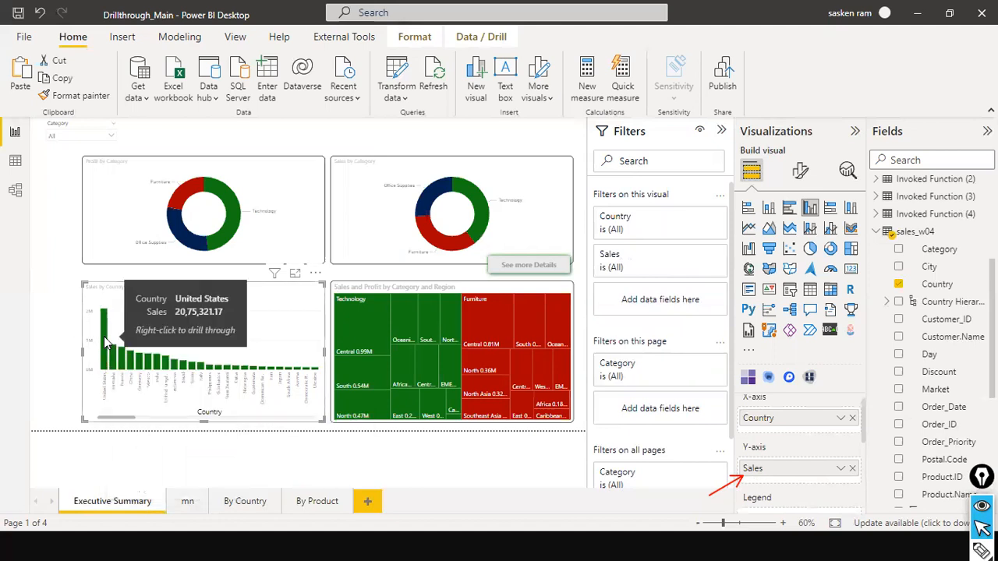
- Drill through from the United States column in the Sales by Country chart to the By Country page
right_click(106, 341)
mouse_move(190, 434)
left_click(272, 440)
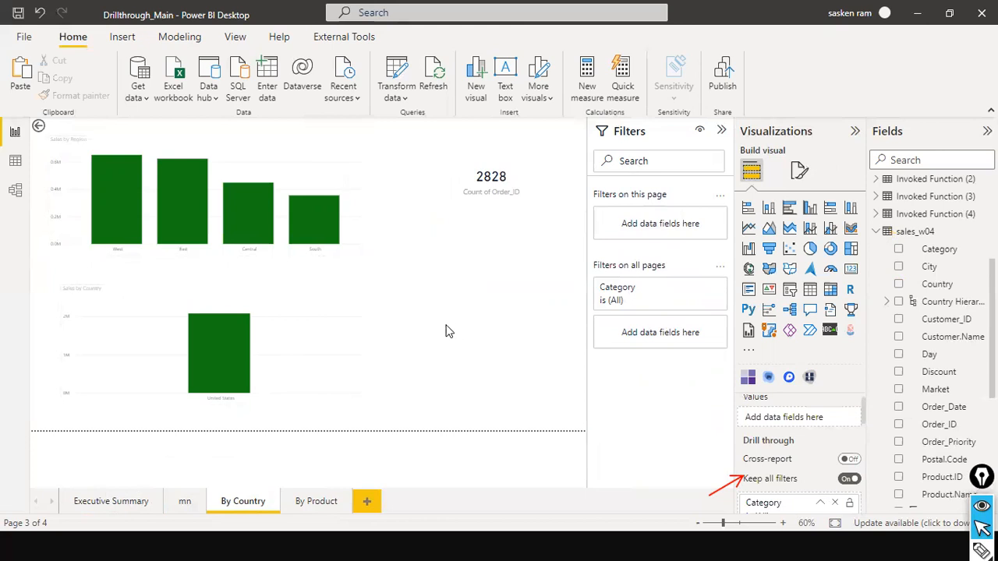
- Examine the By Country page's drillthrough filters and search the Country filter's values for "united st"
scroll(789, 456, "down", 2)
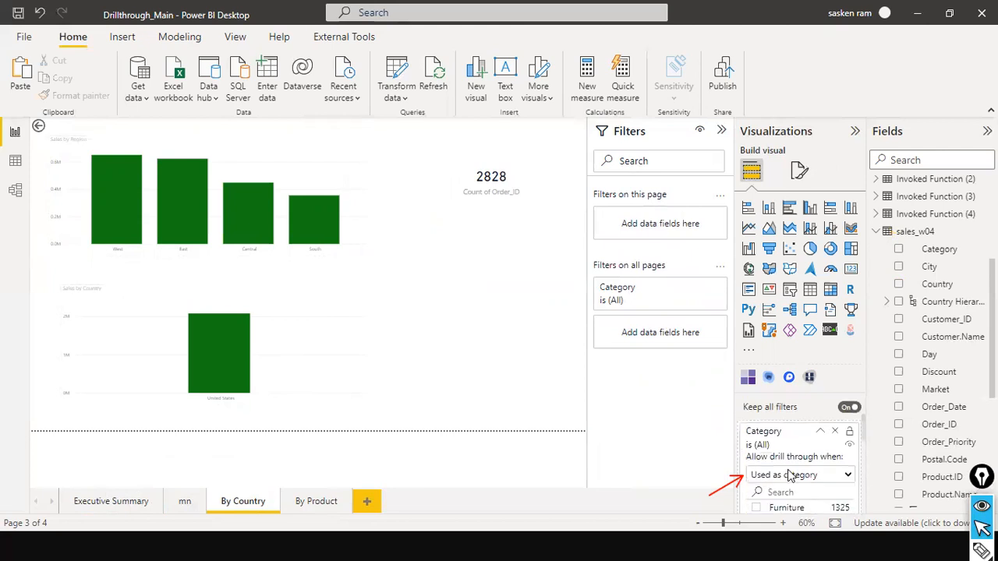
scroll(849, 491, "down", 4)
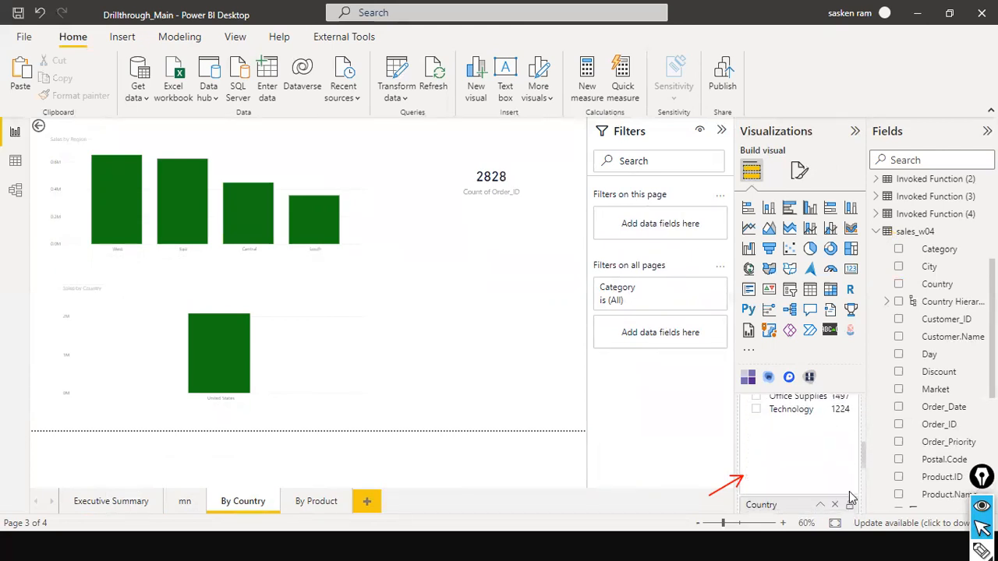
scroll(849, 492, "down", 5)
scroll(847, 499, "up", 2)
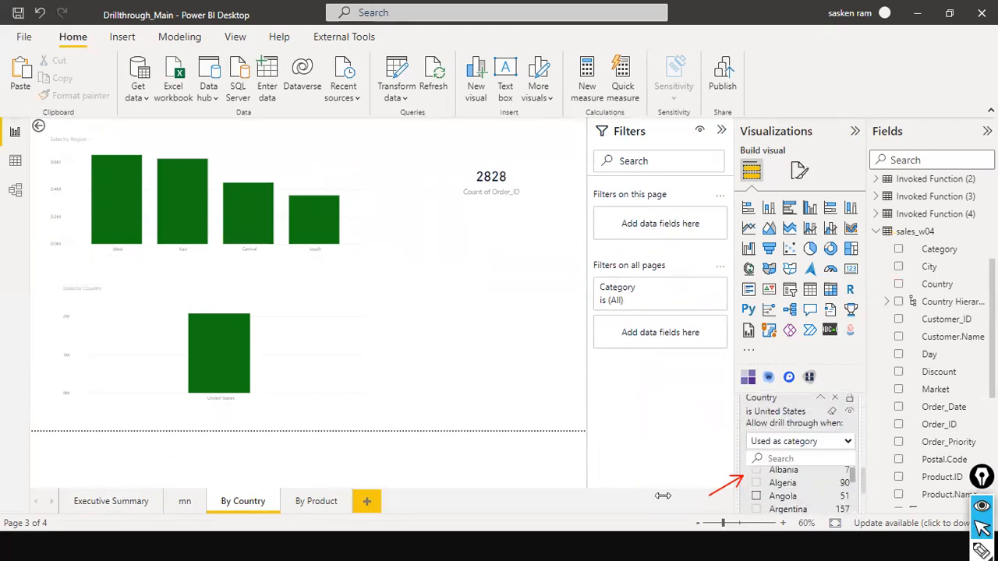
left_click(779, 459)
type("un")
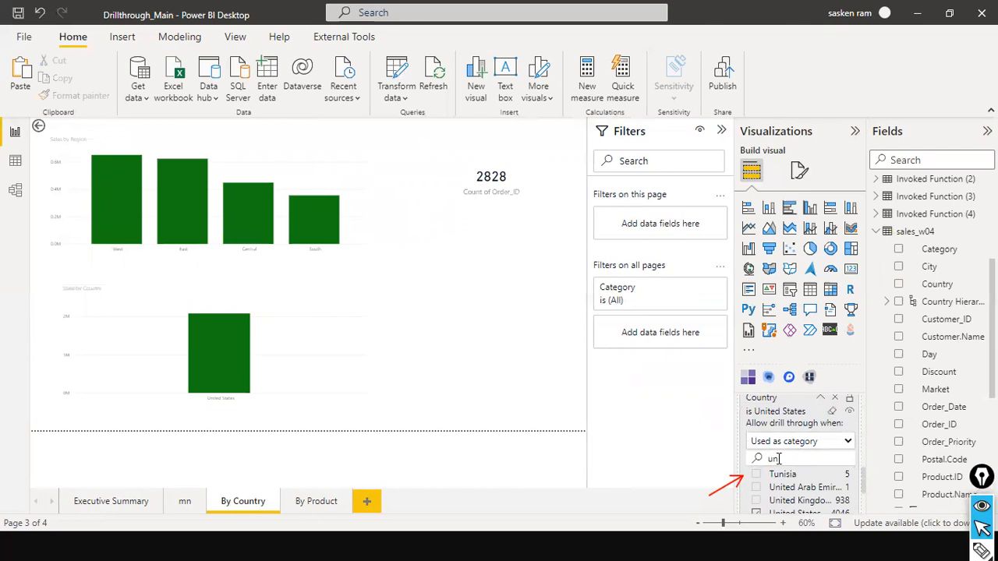
type("ited st")
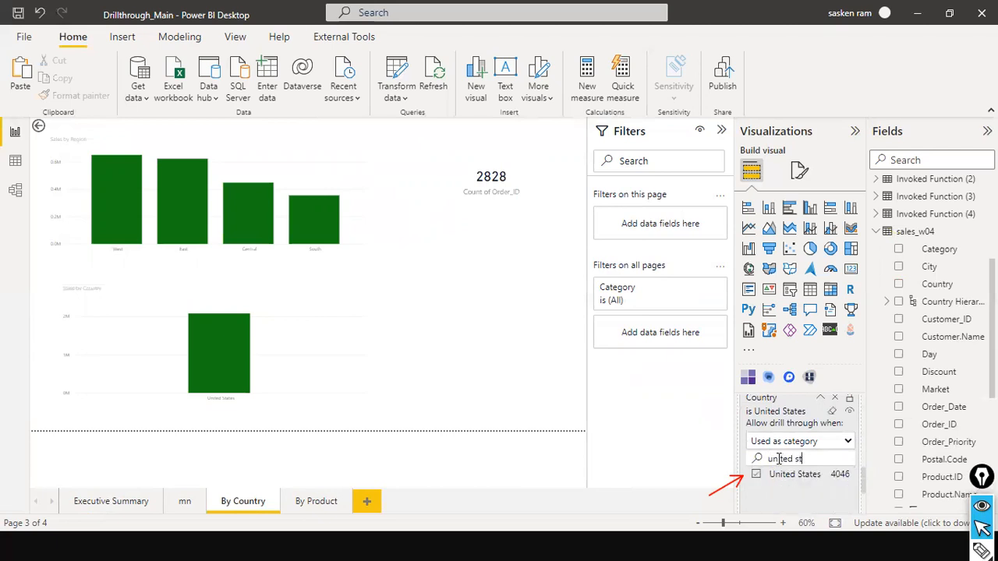
- Return to the Executive Summary and check which drillthrough pages the United States column in Sales by Country offers
left_click(766, 479)
left_click(109, 501)
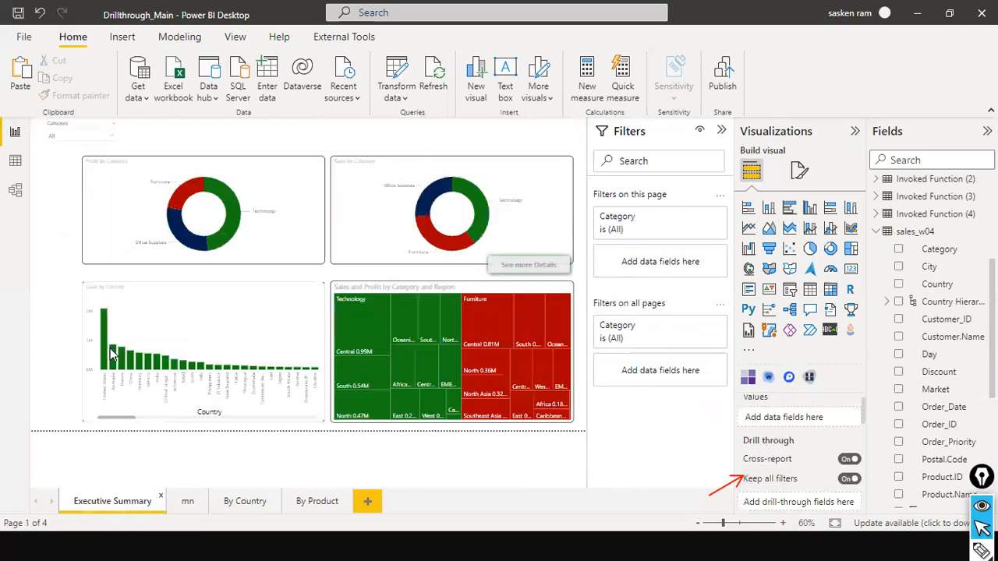
mouse_move(104, 335)
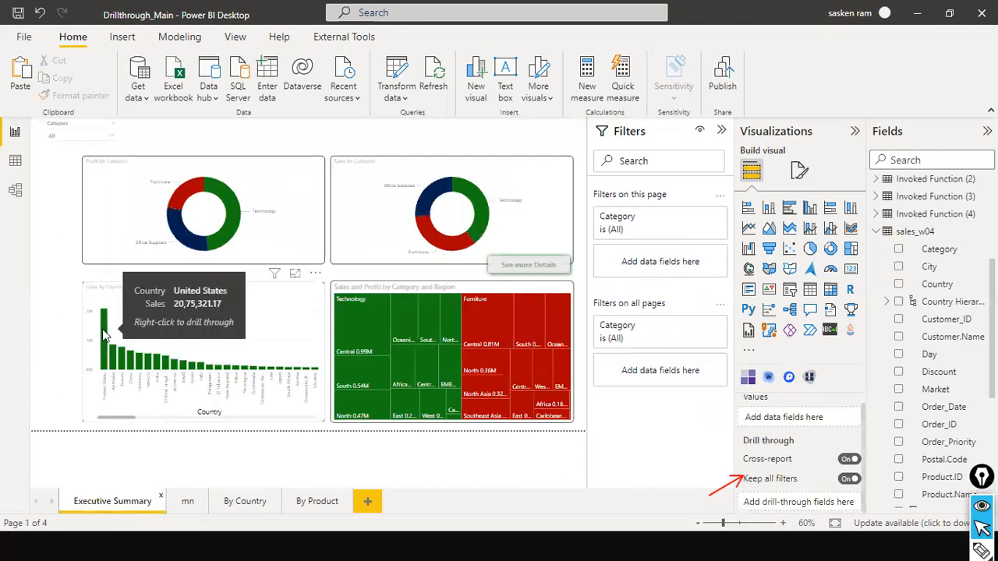
right_click(103, 331)
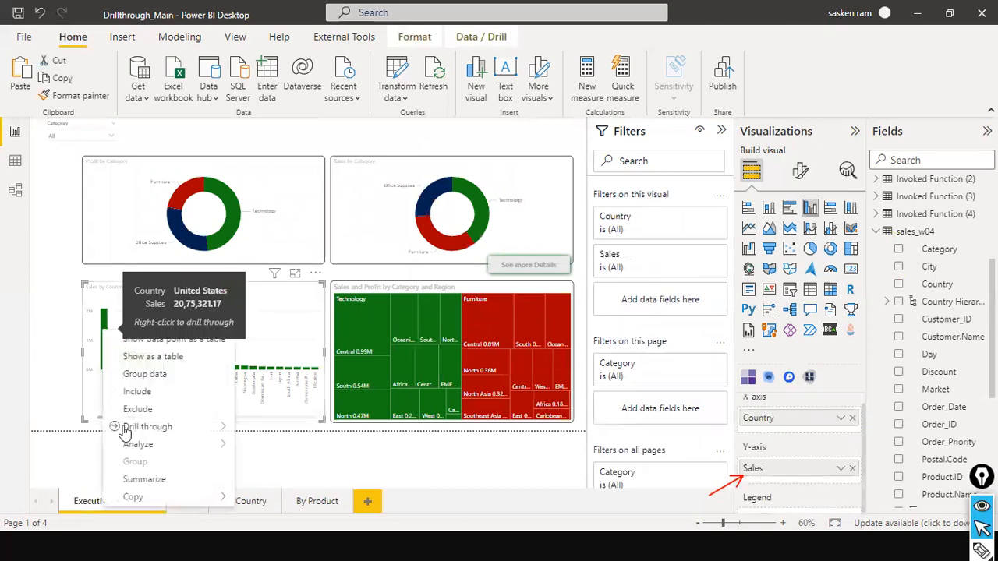
mouse_move(158, 427)
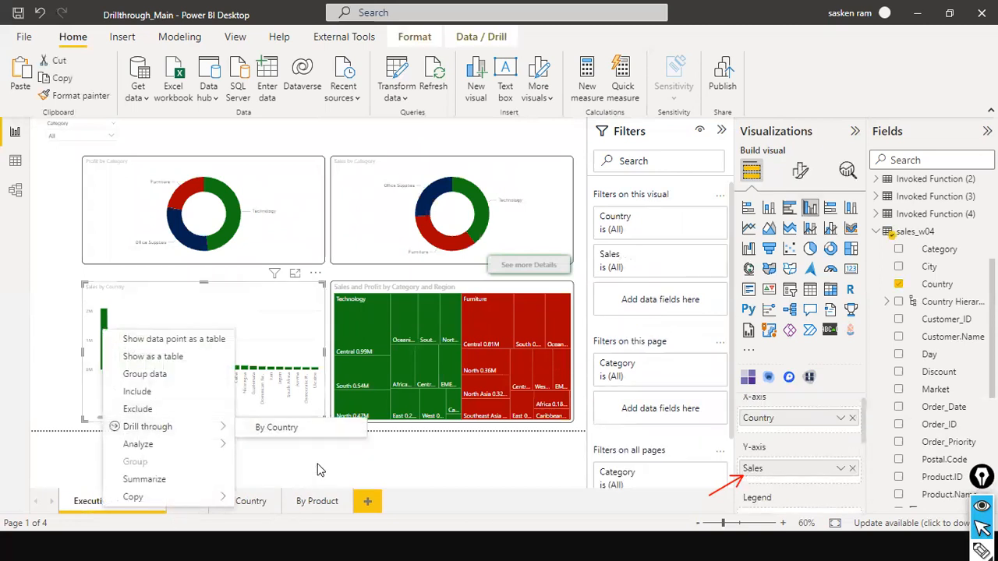
left_click(75, 371)
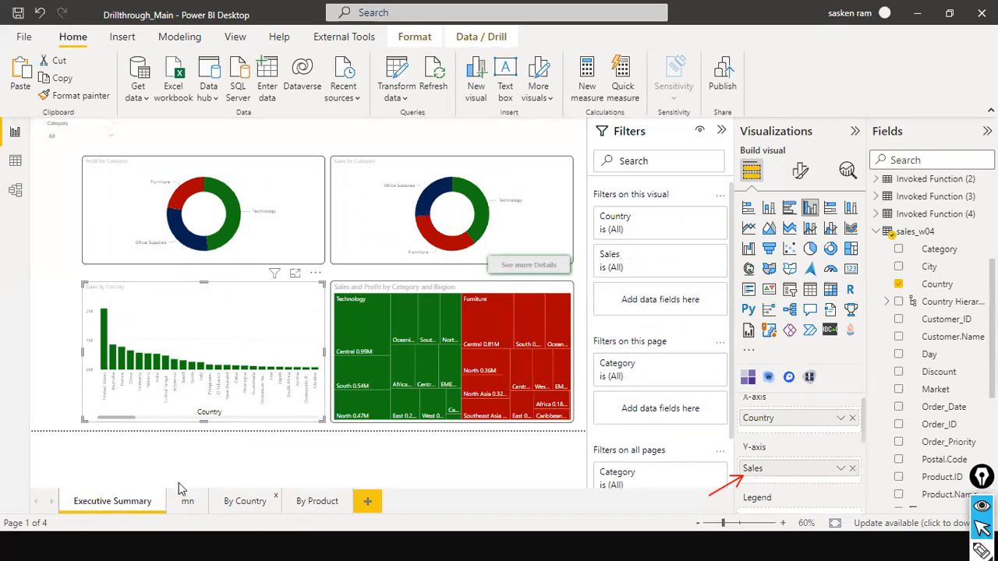
- Change the By Country page's Sales by Region column chart to a donut chart, and make it slightly taller above the Sales by Country chart
left_click(244, 501)
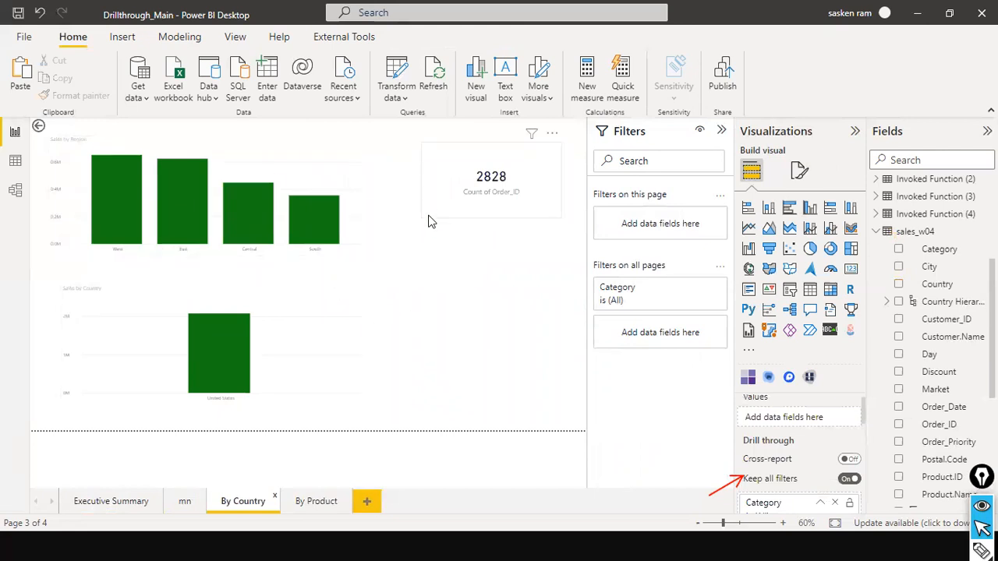
left_click(349, 165)
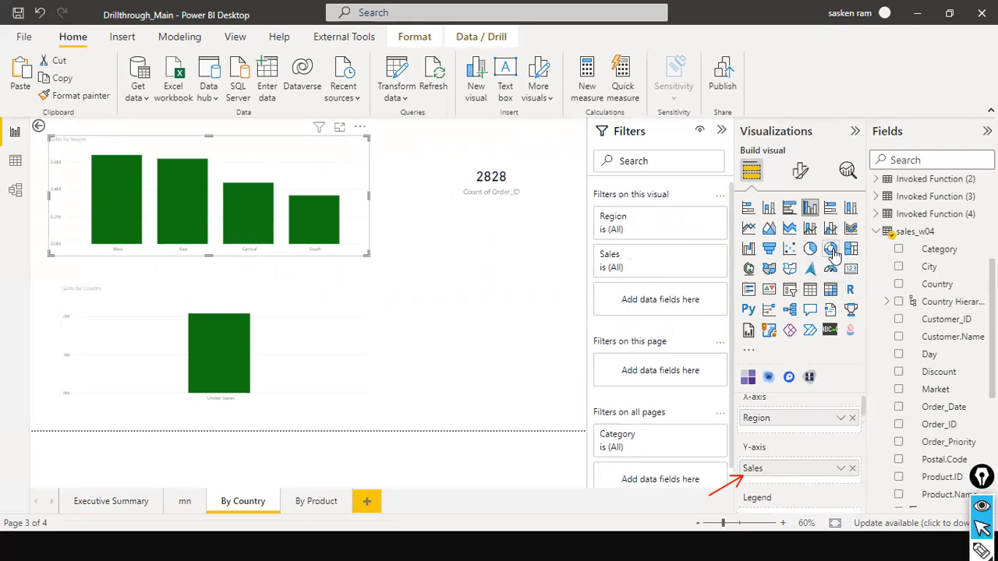
left_click(831, 249)
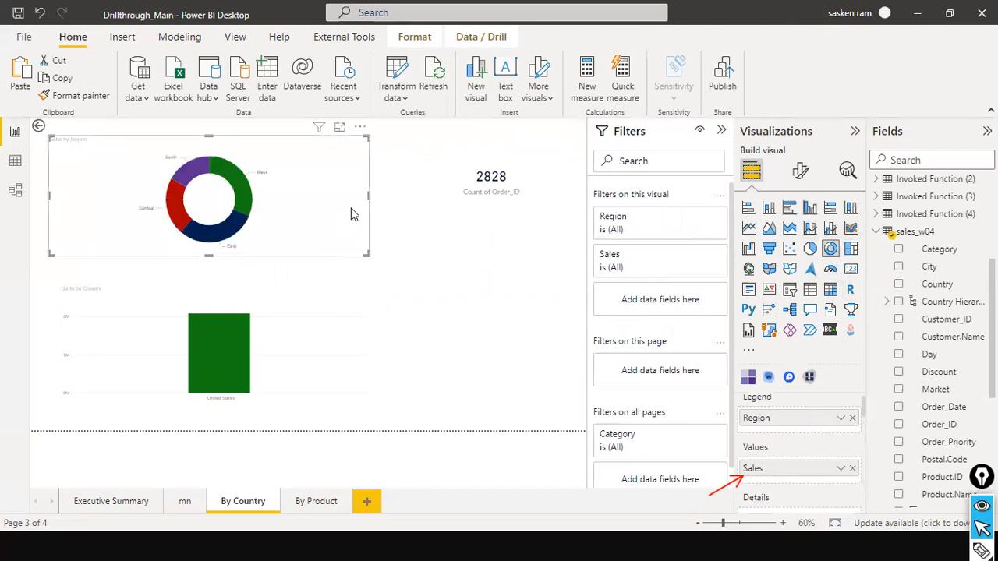
left_click_drag(290, 205, 341, 205)
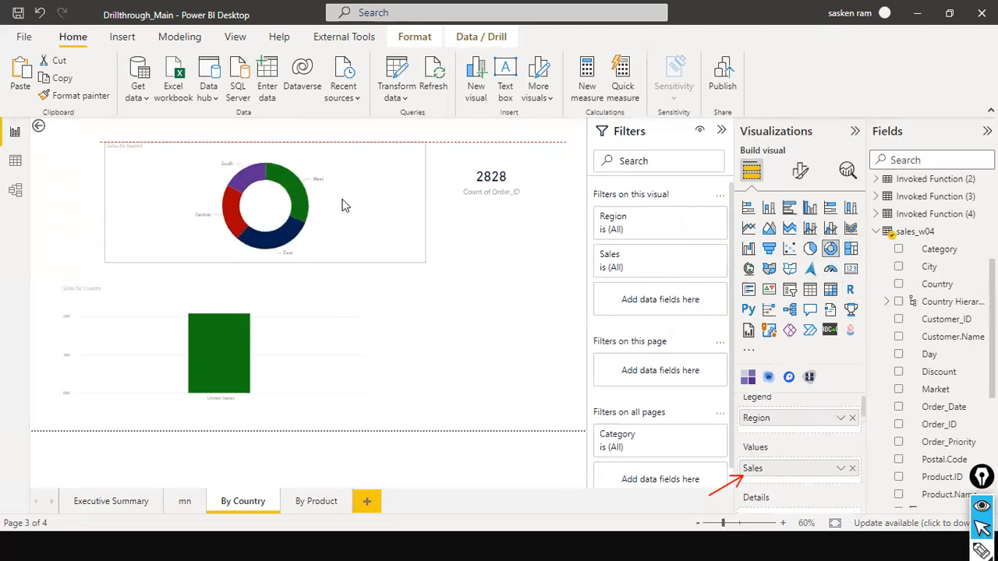
left_click_drag(263, 255, 267, 273)
left_click_drag(356, 245, 305, 234)
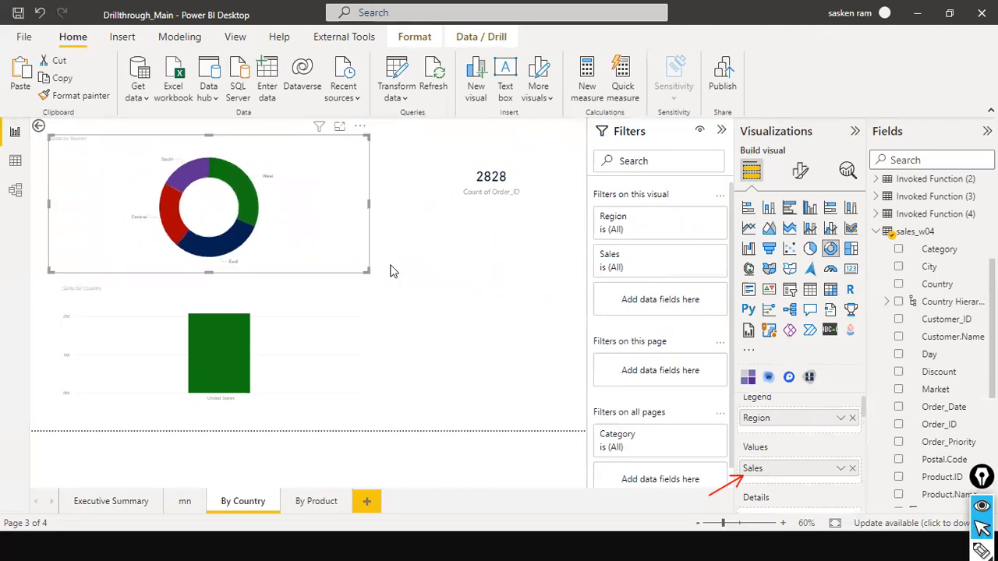
left_click(439, 308)
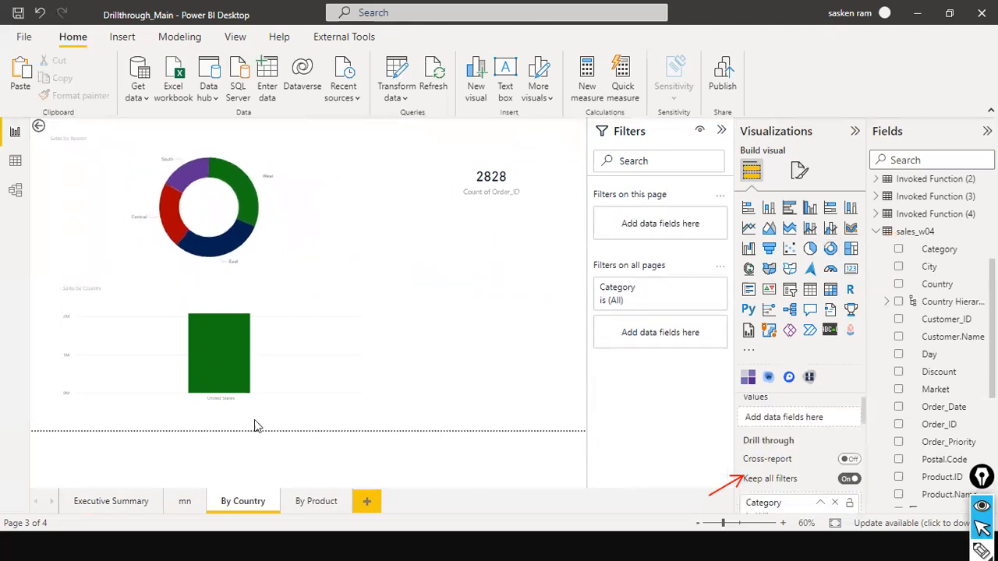
- Compare the drillthrough options of the Technology slice in Sales by Category with those of the United States column on the Executive Summary
left_click(110, 501)
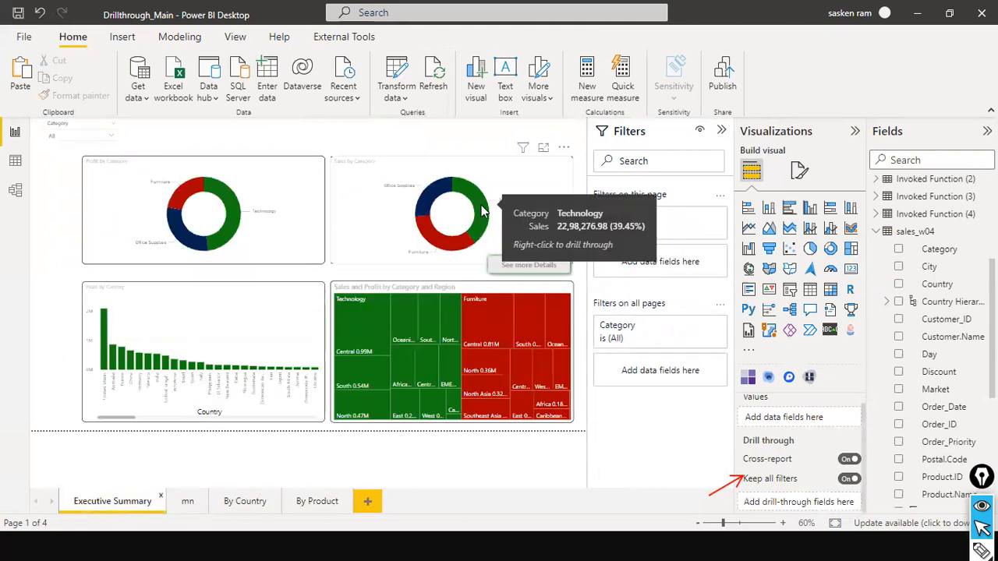
right_click(482, 210)
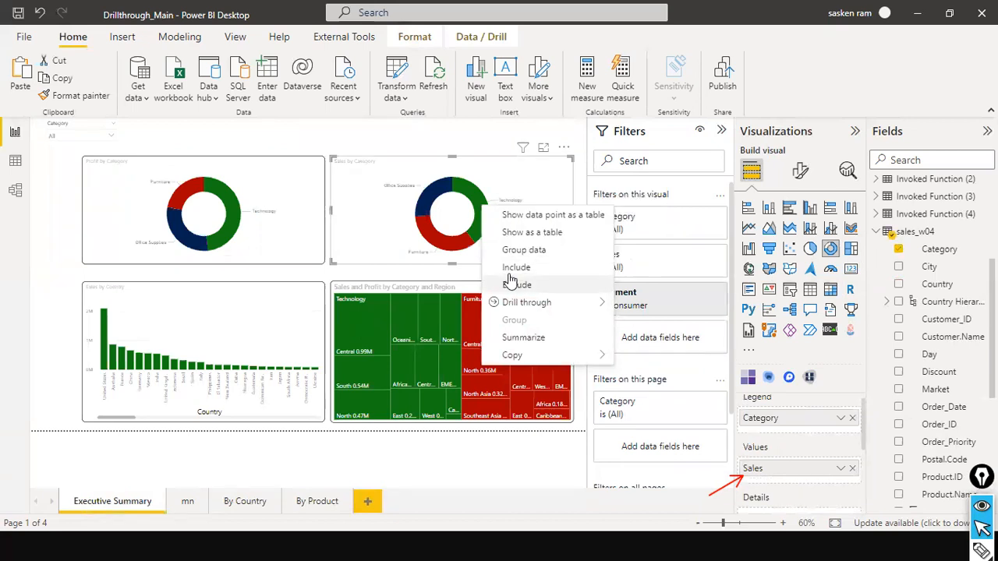
mouse_move(545, 299)
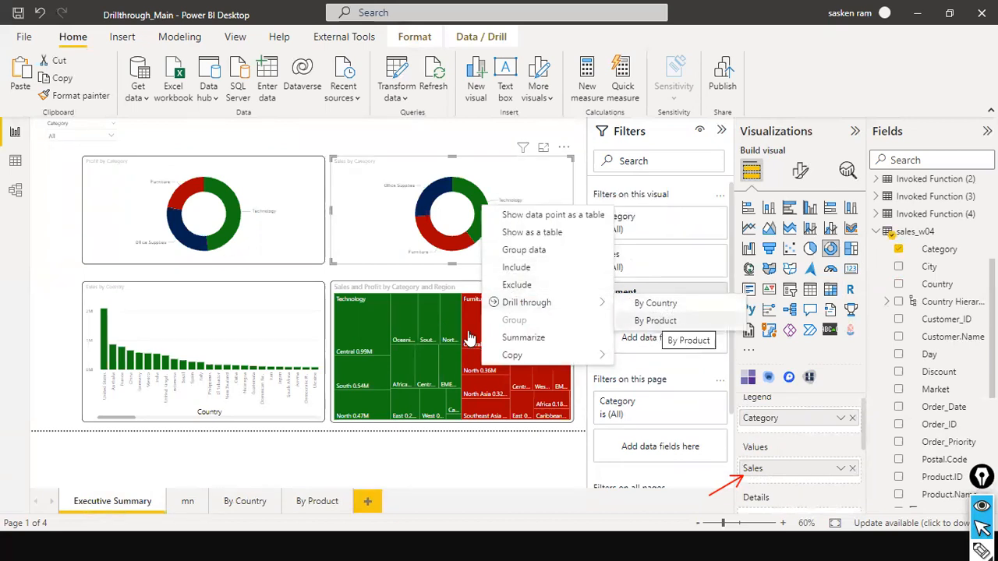
left_click(107, 319)
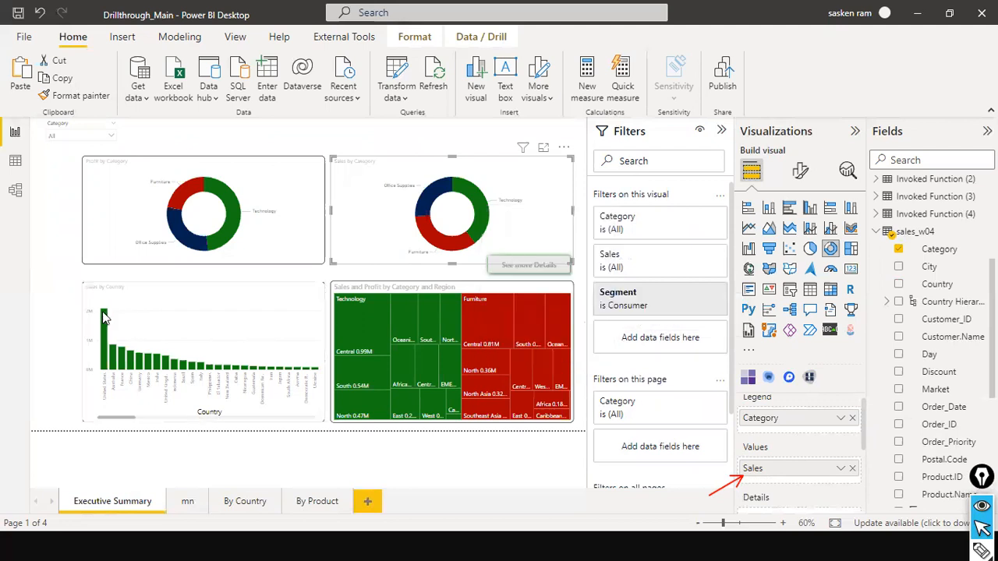
right_click(107, 316)
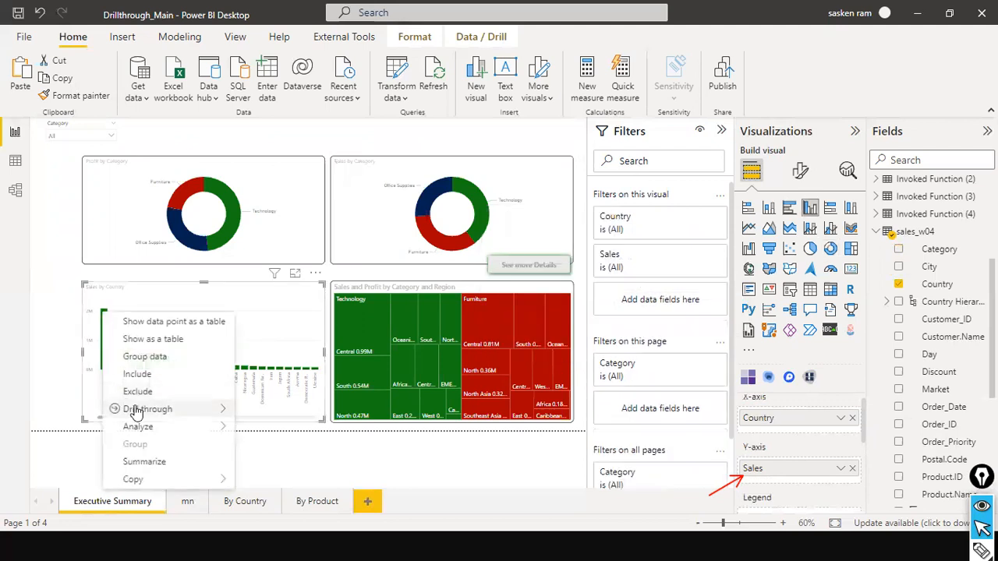
- Drill through from the Technology slice of the Sales by Category donut to the By Product page and review its tables
left_click(479, 200)
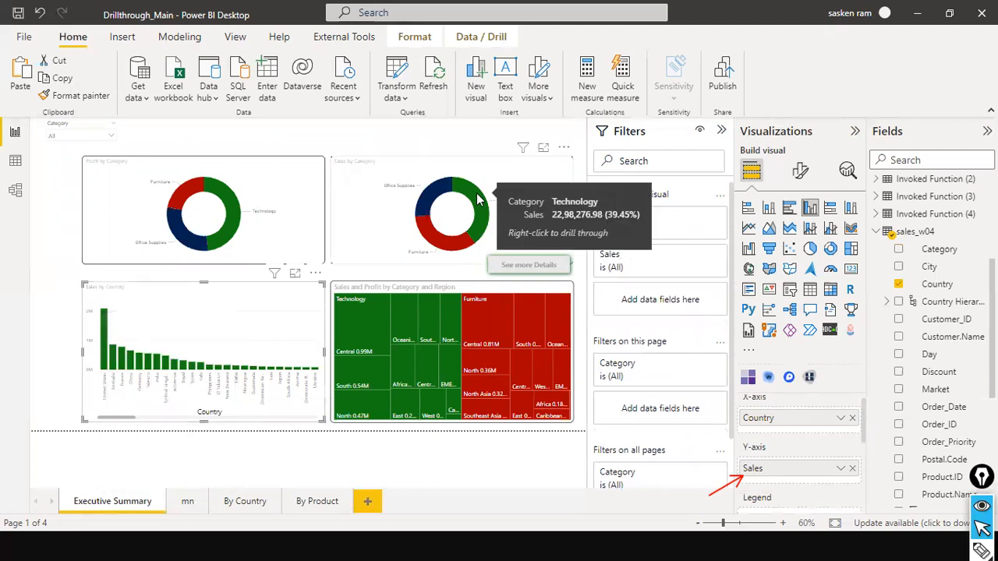
right_click(473, 196)
left_click(473, 196)
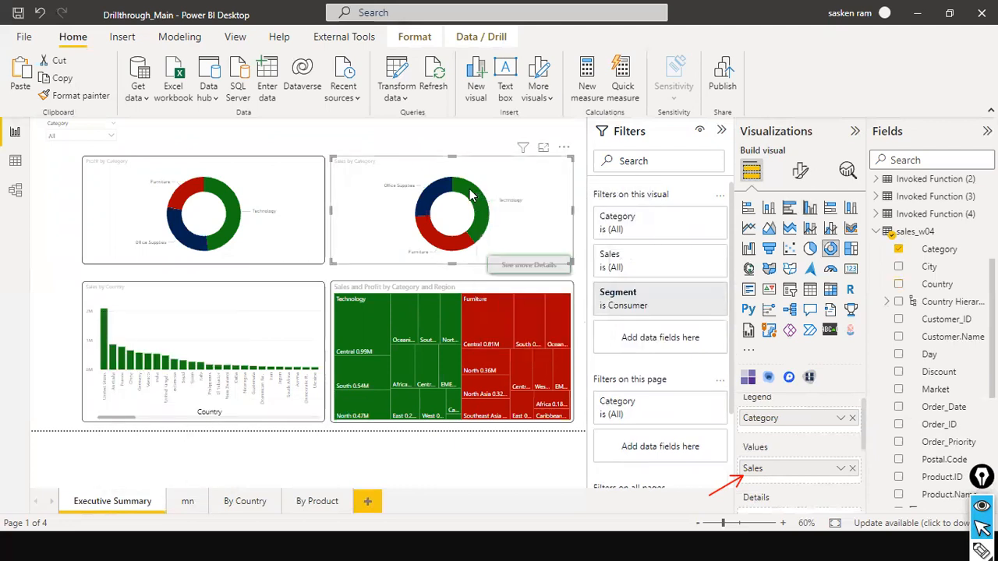
left_click(470, 194)
right_click(469, 191)
mouse_move(498, 286)
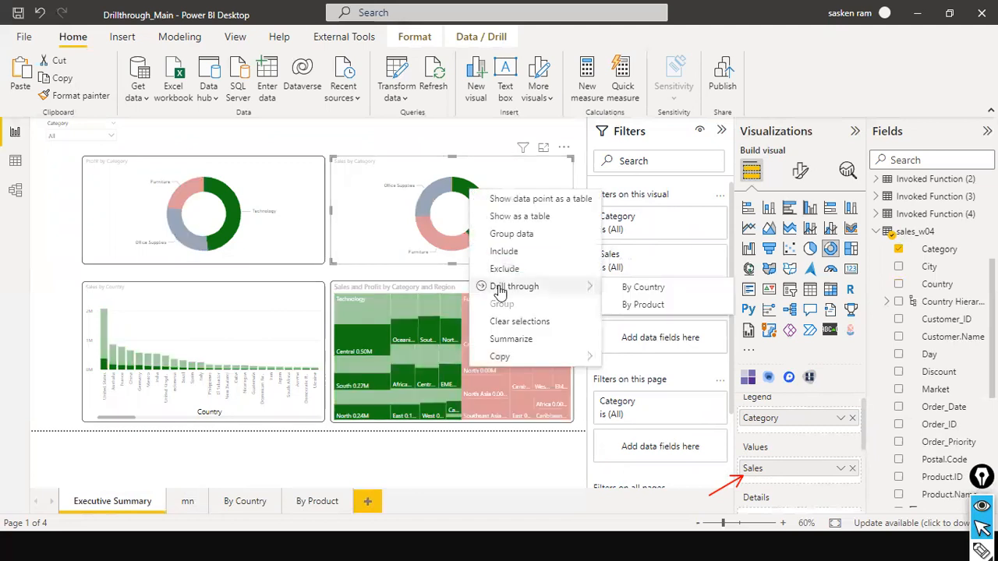
left_click(657, 311)
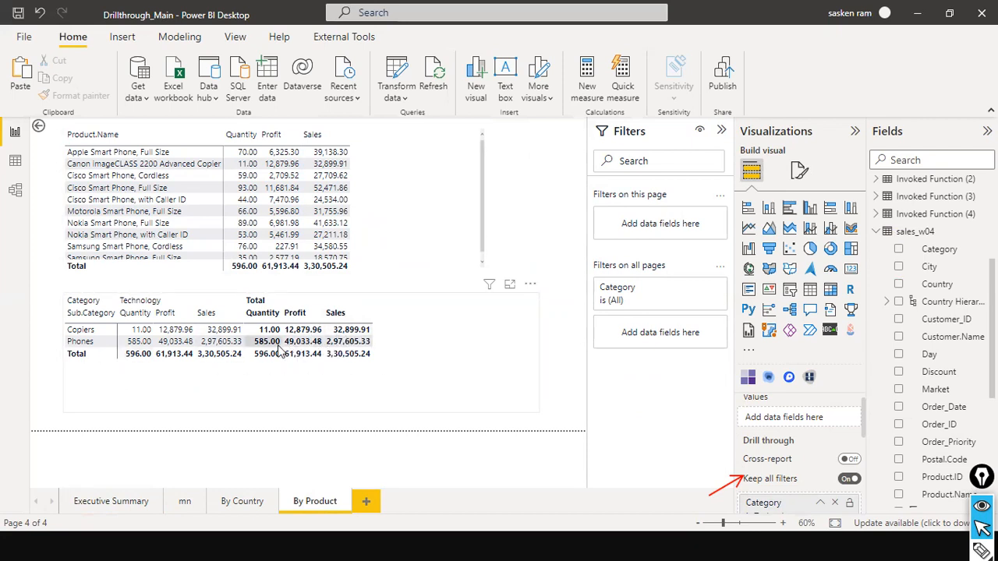
mouse_move(294, 351)
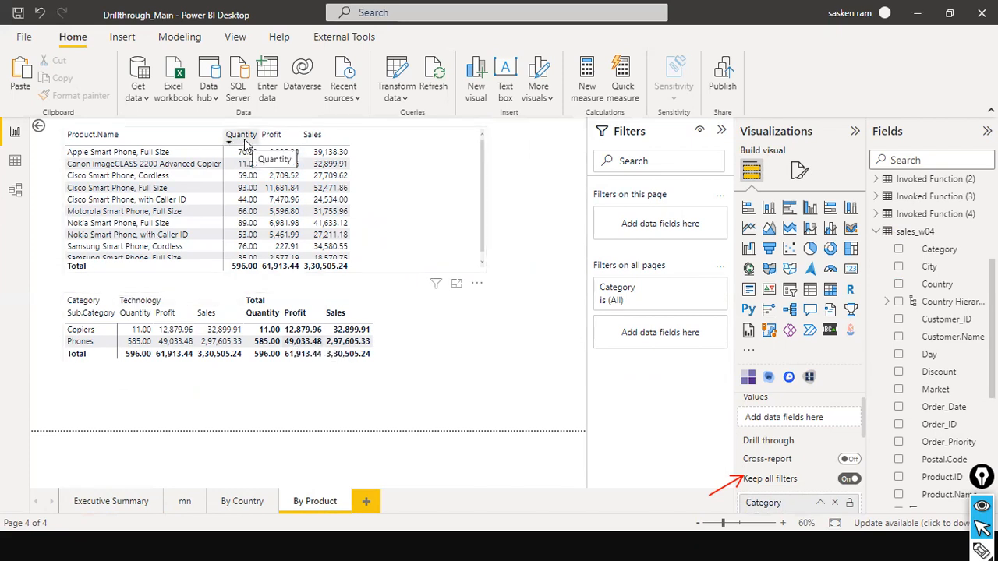
- Return to the Executive Summary page, and switch to the slideshow to reveal the step about adding a button to drillthrough-enabled visuals
left_click(254, 501)
left_click(99, 508)
key("alt+Tab")
key("Tab")
key("Tab")
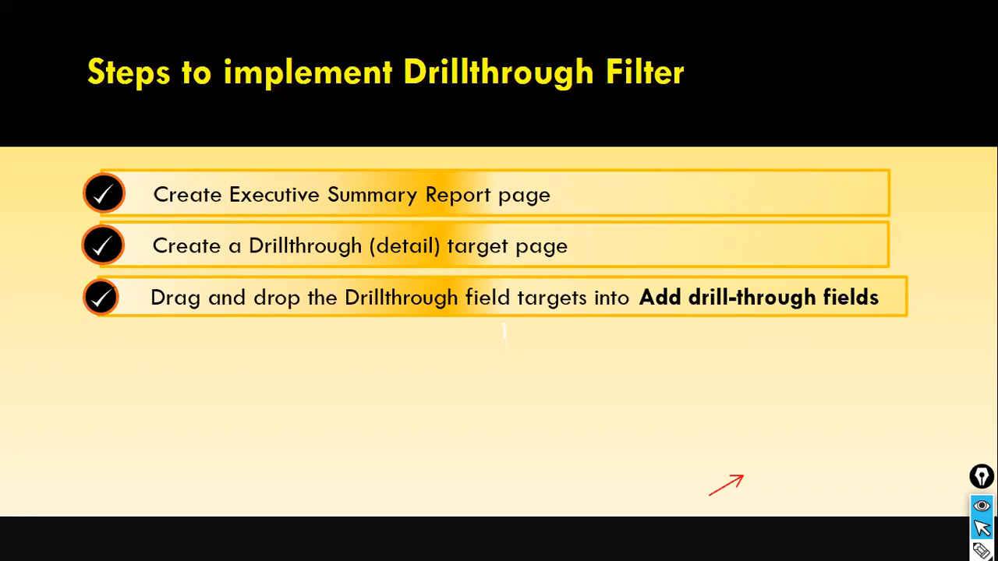
key("Right")
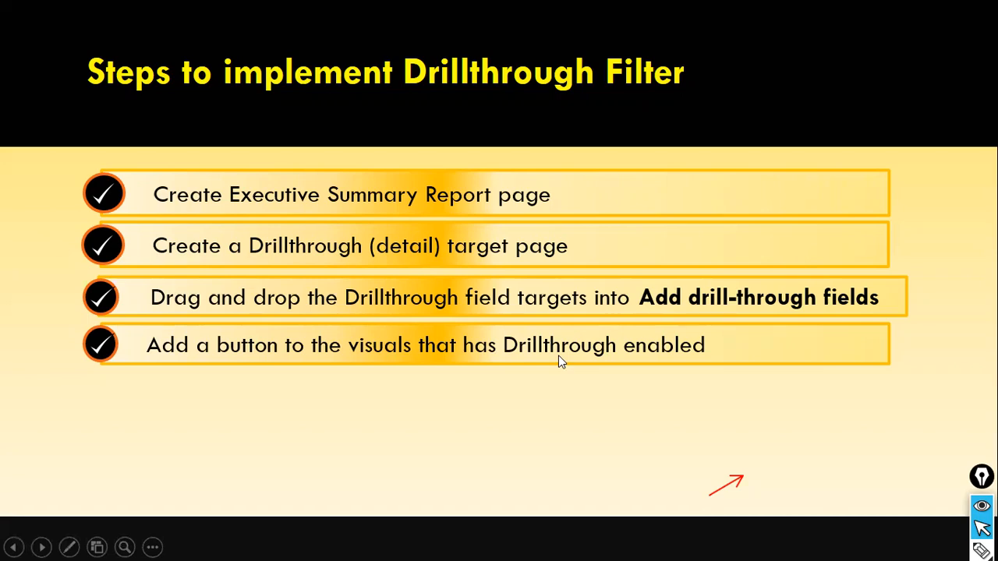
- Switch back to Power BI Desktop and examine the drillthrough pages offered for the Technology slice of Sales by Category
key("alt+Tab")
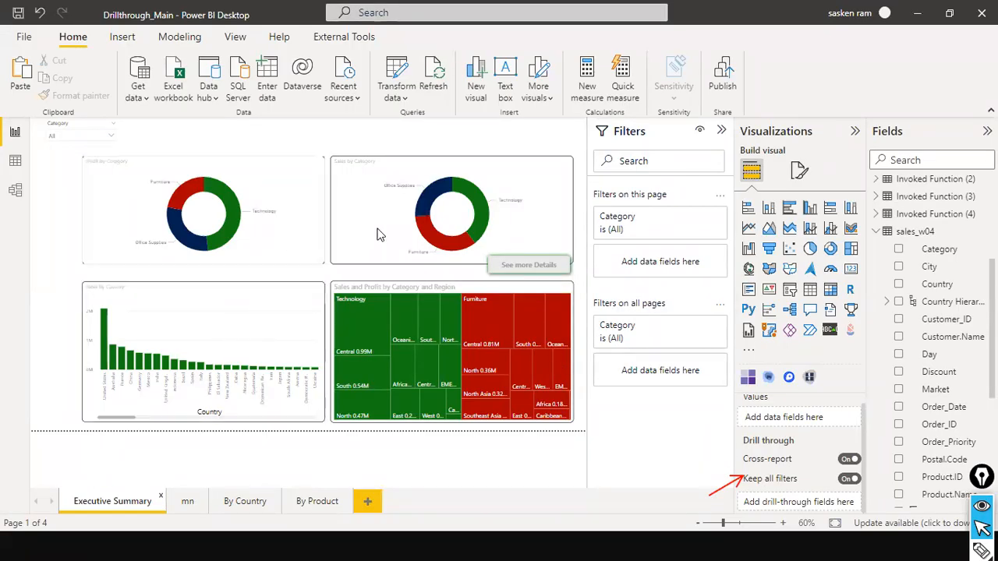
mouse_move(483, 217)
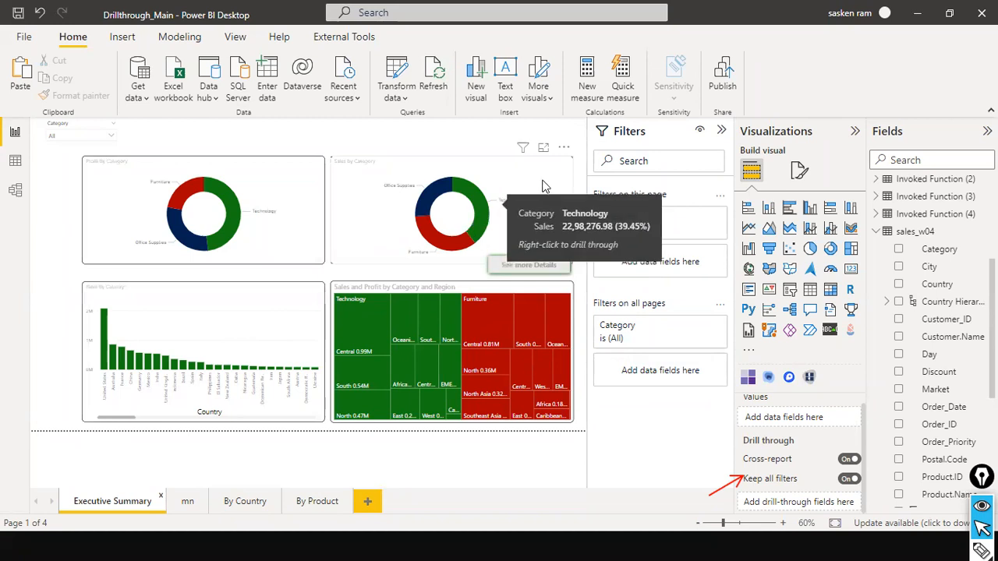
right_click(482, 209)
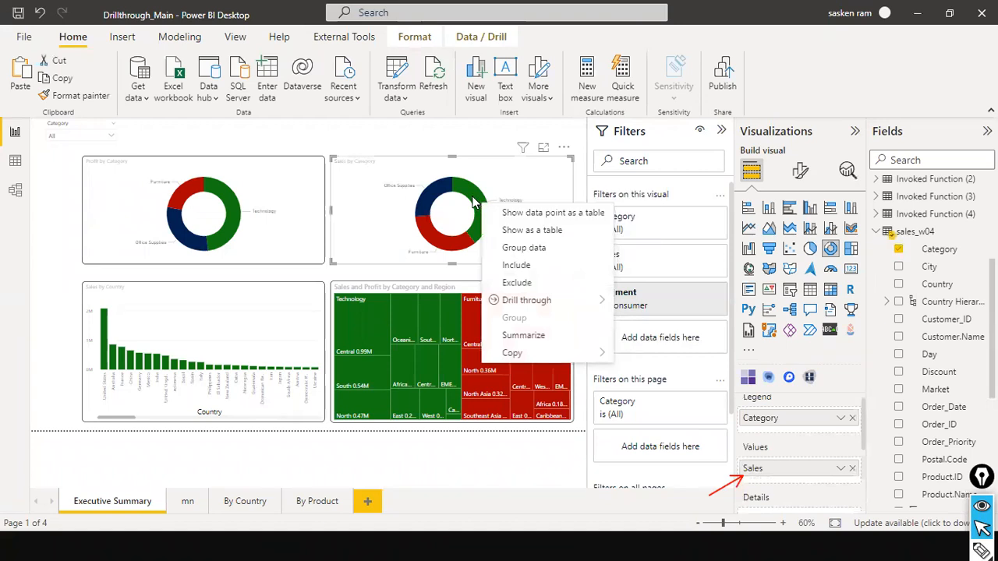
key("Escape")
left_click(473, 196)
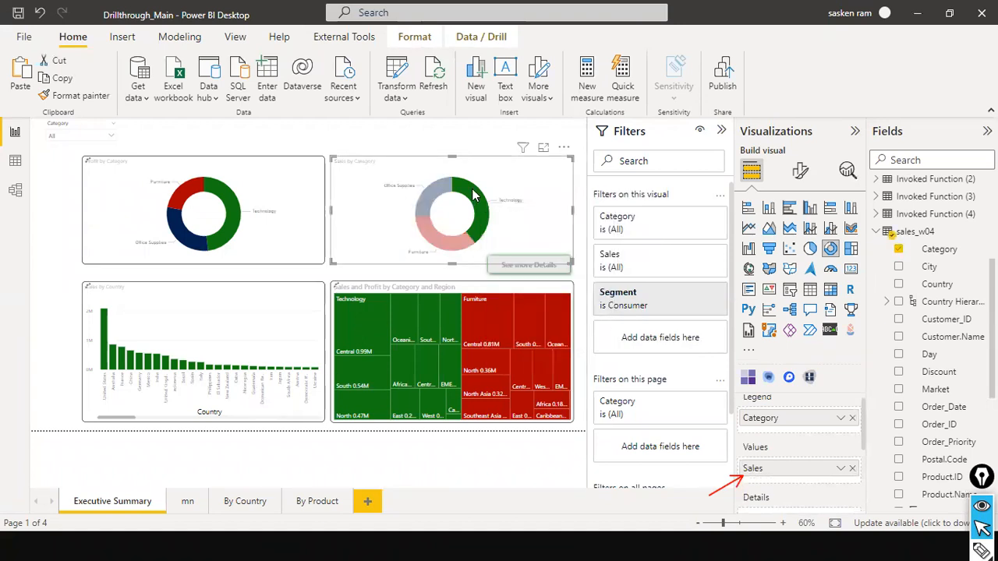
right_click(473, 195)
mouse_move(546, 287)
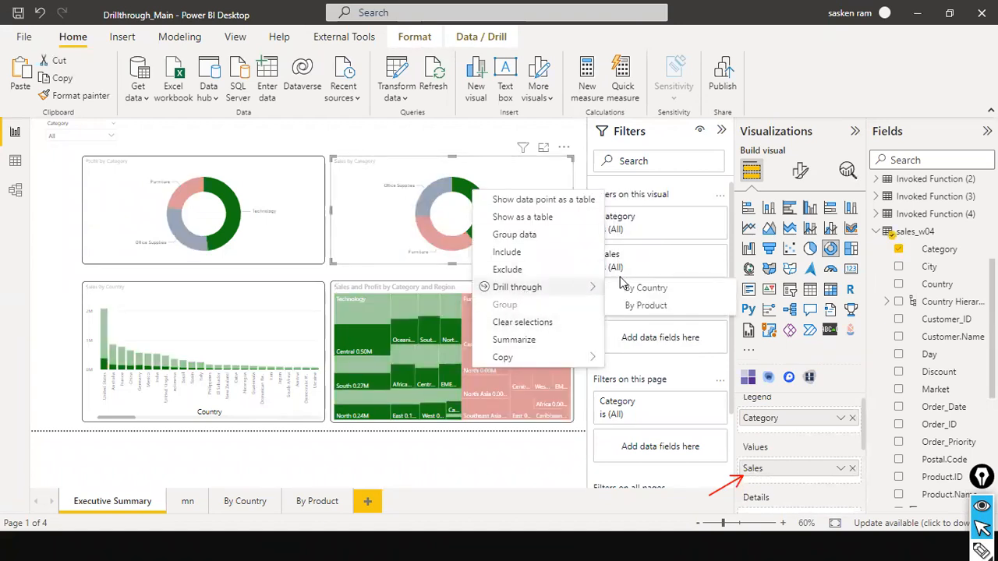
left_click(524, 181)
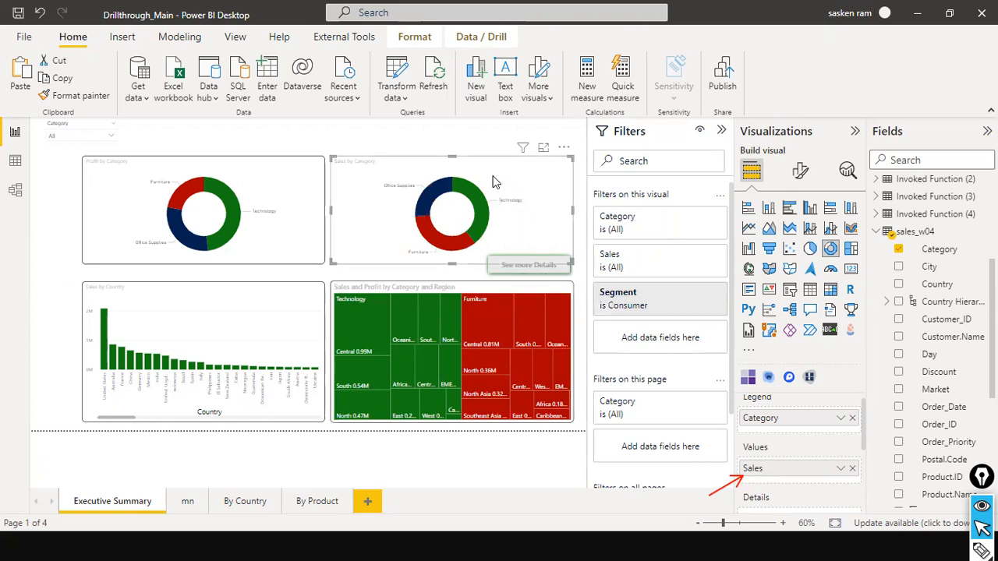
mouse_move(477, 198)
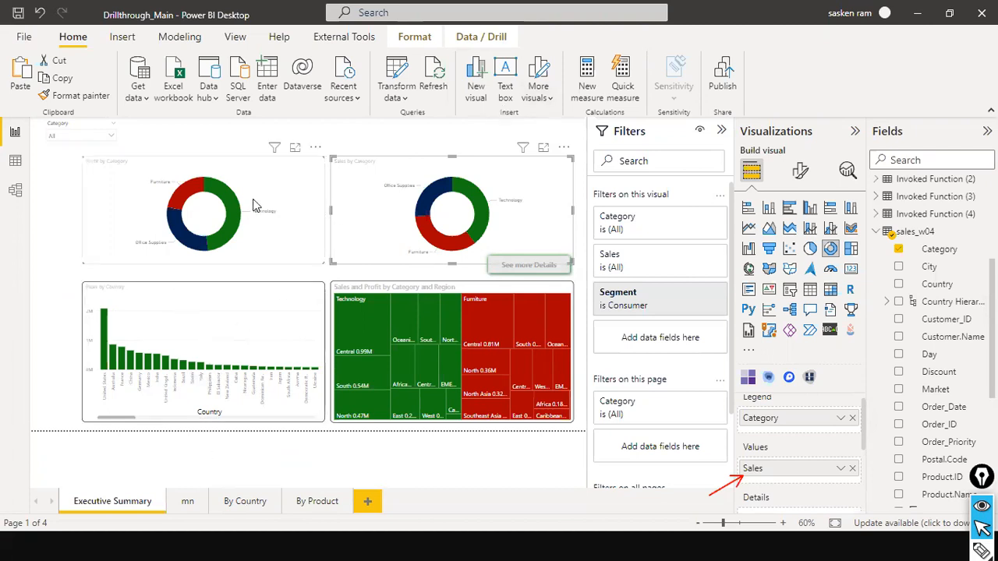
- Insert a blank button on the Executive Summary page and place it over the lower-left corner of the Sales by Country chart
left_click(126, 38)
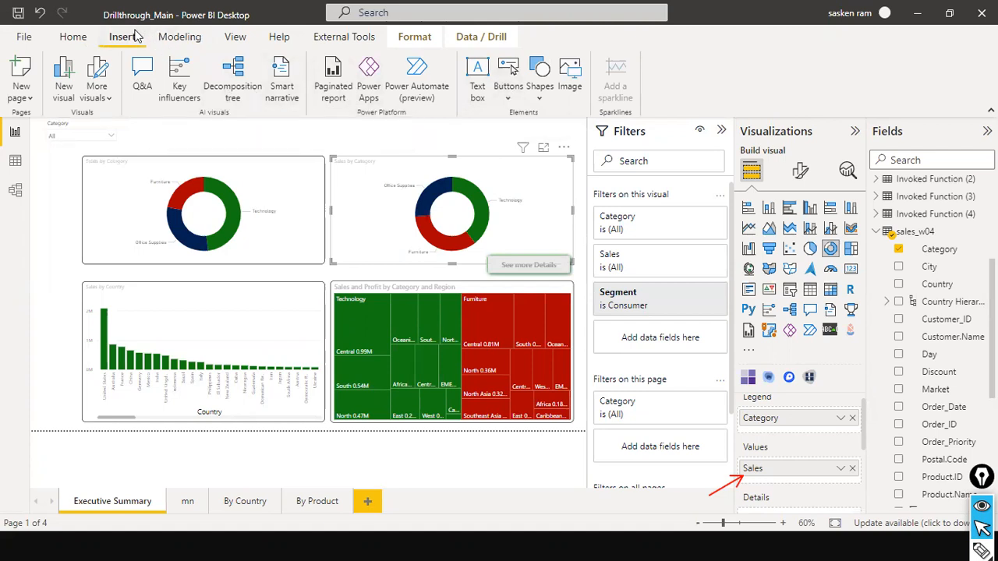
left_click(512, 103)
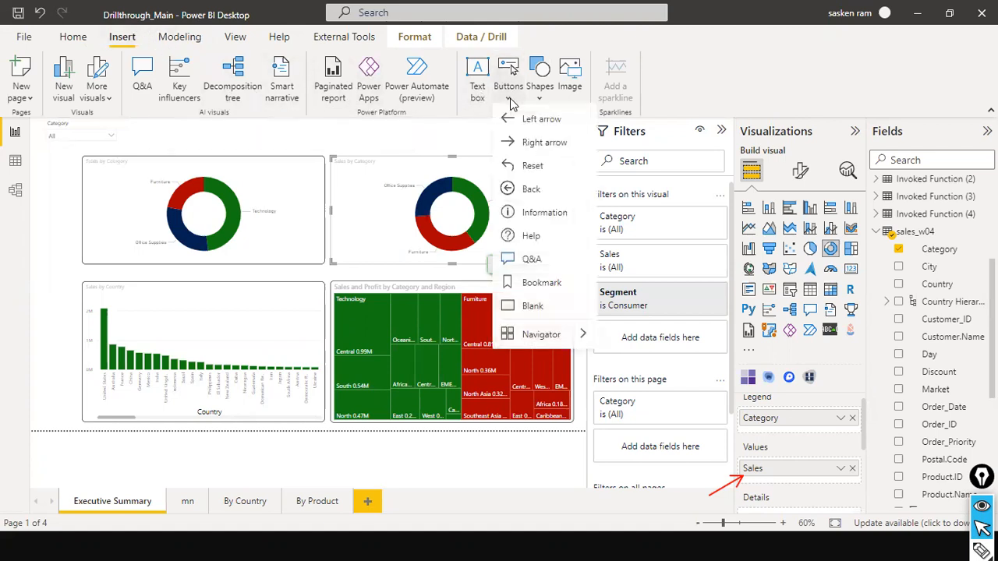
left_click(536, 309)
left_click_drag(45, 128, 159, 417)
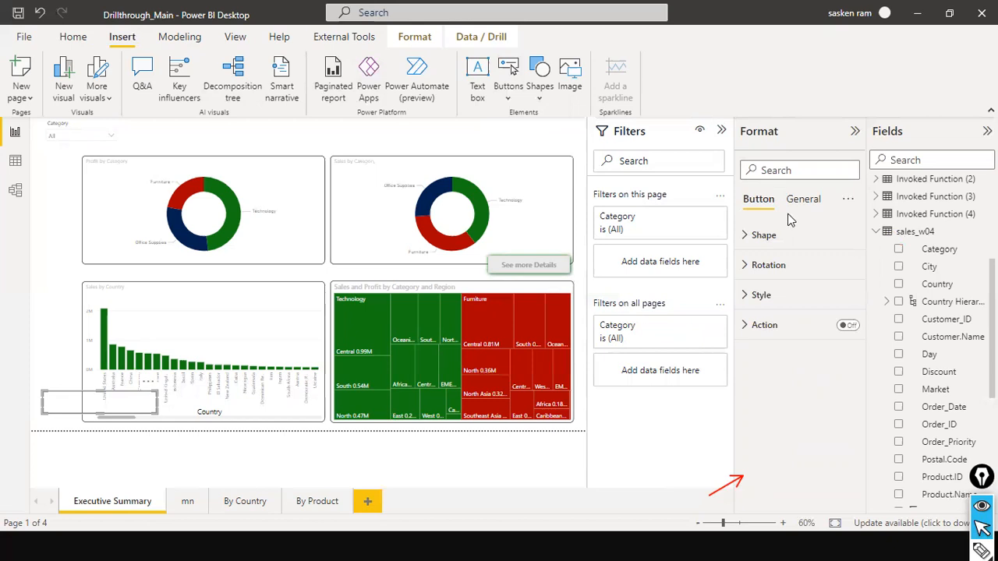
- Apply the Rounded Rectangle shape to the blank button in the On press state
left_click(746, 238)
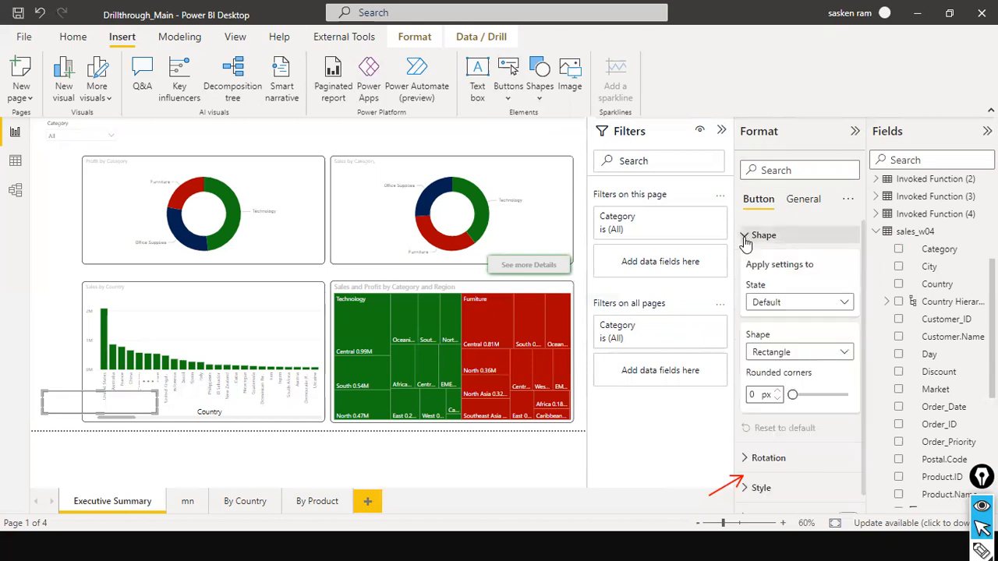
left_click(845, 305)
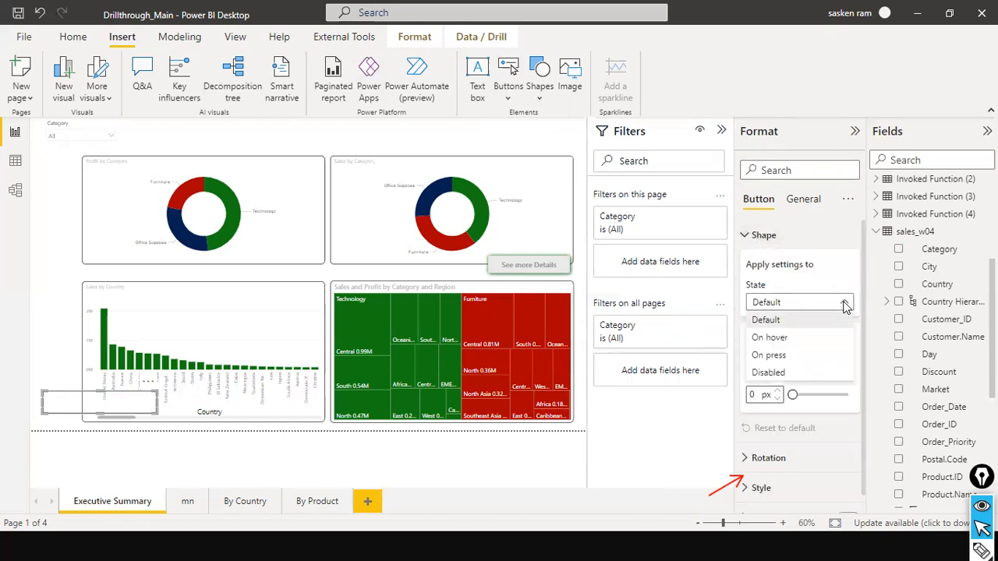
left_click(799, 356)
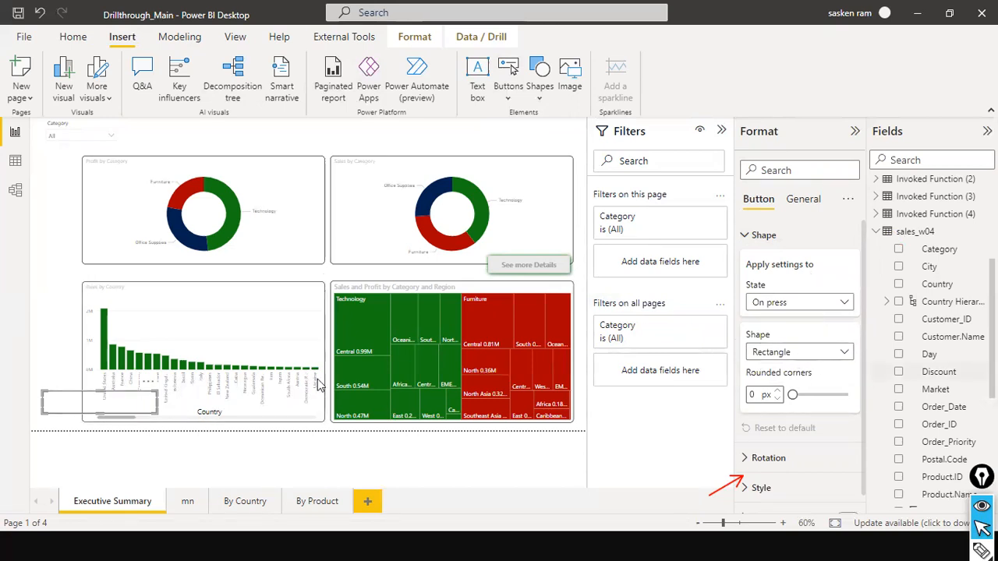
left_click(845, 353)
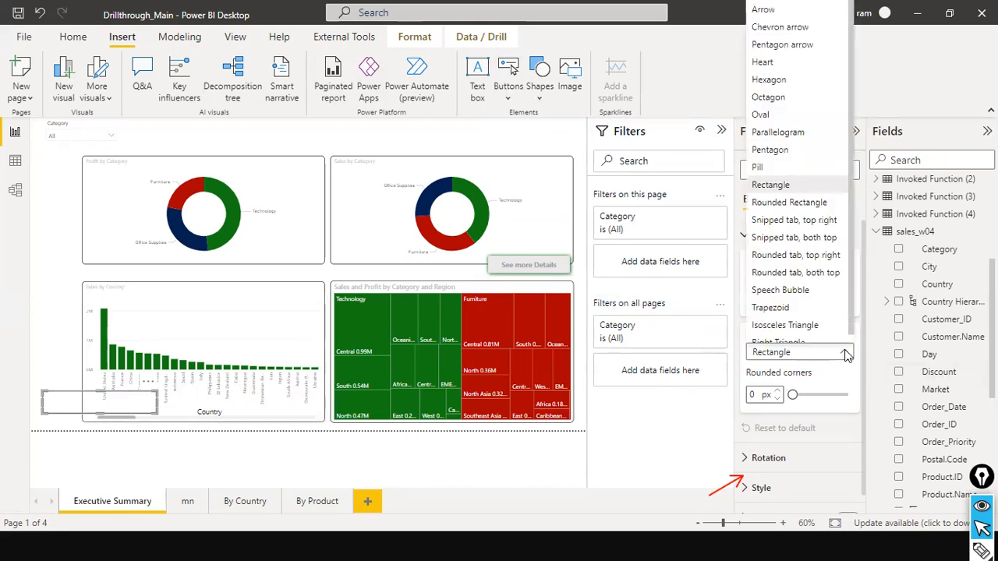
left_click(816, 204)
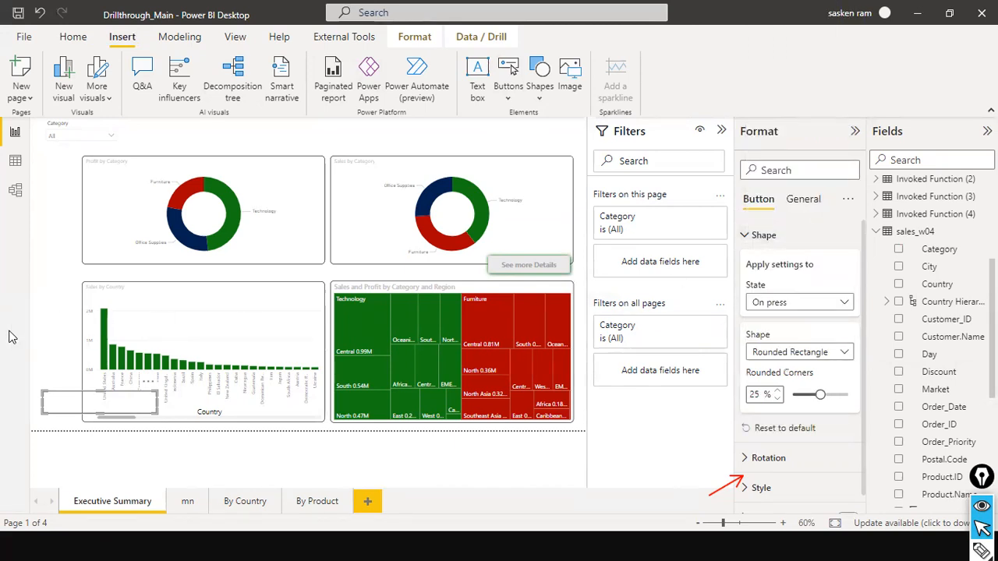
left_click(66, 425)
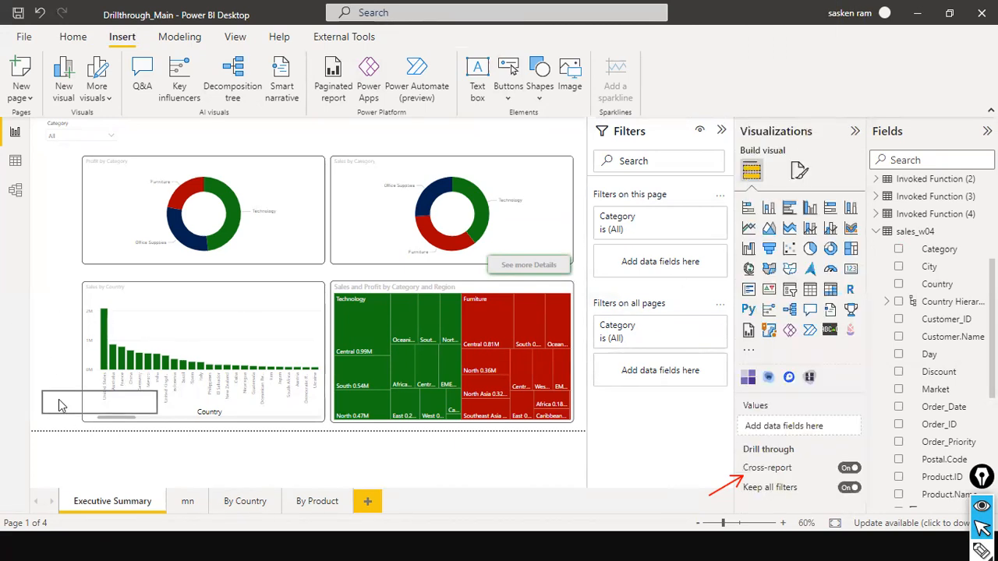
- Set the blank button's rounded corners to 20%
left_click(70, 405)
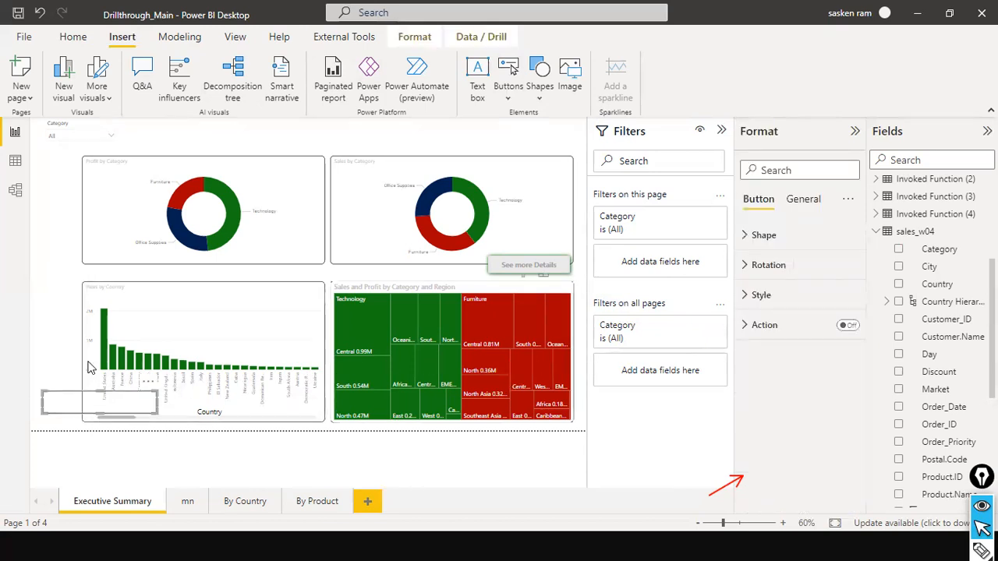
left_click(47, 364)
left_click(60, 406)
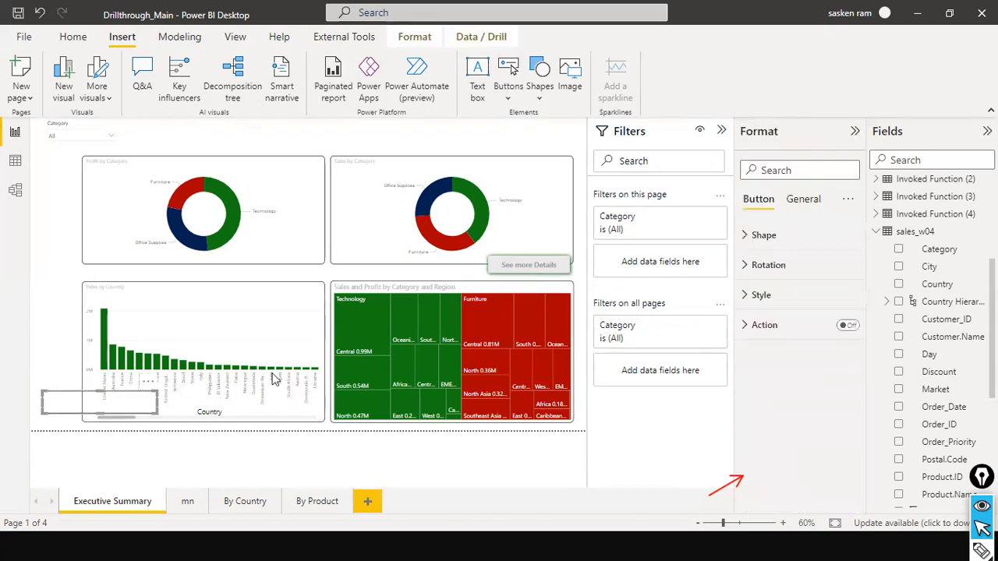
left_click(750, 236)
scroll(831, 386, "down", 1)
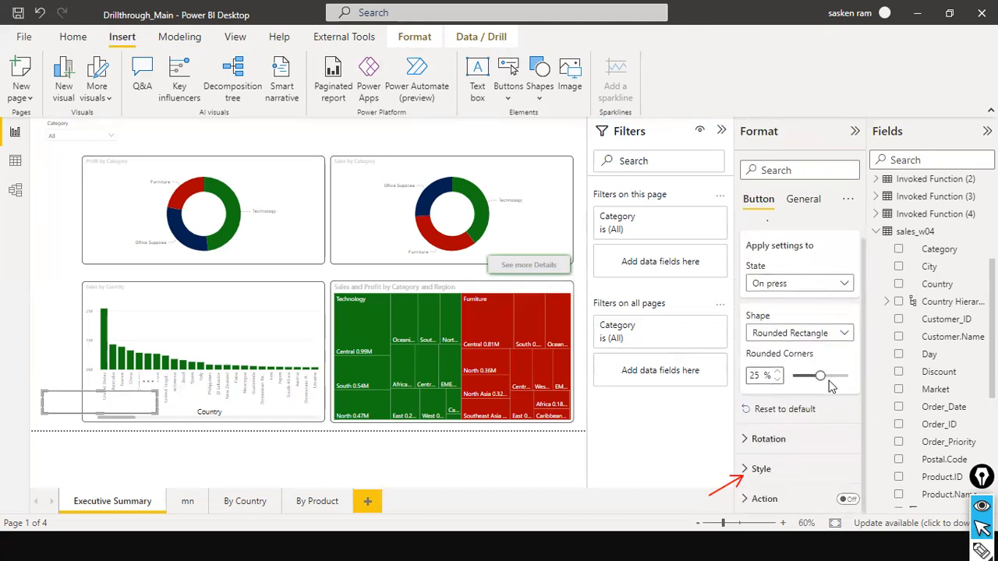
left_click_drag(819, 376, 815, 378)
- Try rotating the whole blank button, first by 136° and finally by 29°
left_click(753, 440)
scroll(770, 452, "down", 3)
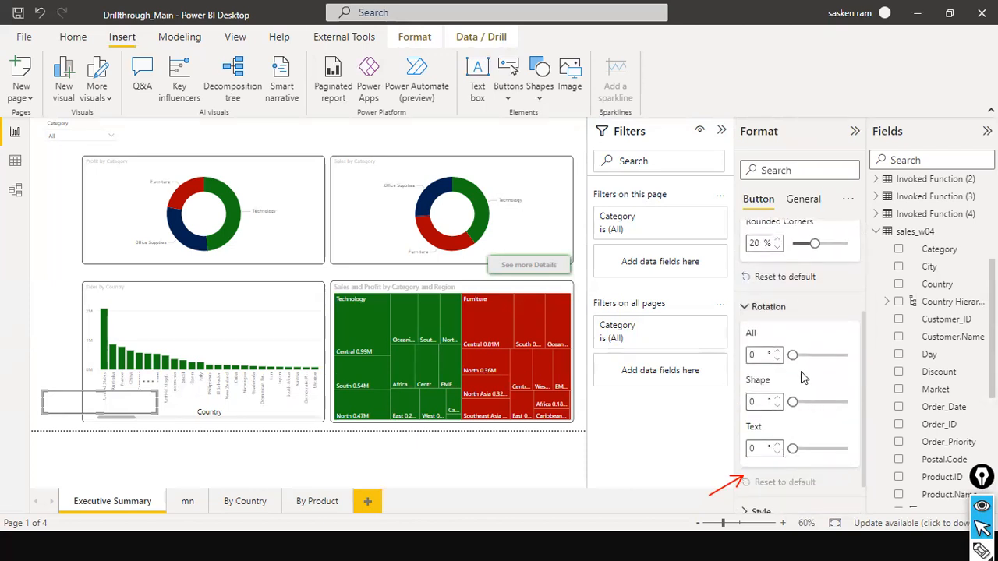
mouse_move(797, 366)
left_mouse_down()
mouse_move(825, 365)
mouse_move(812, 366)
left_mouse_up()
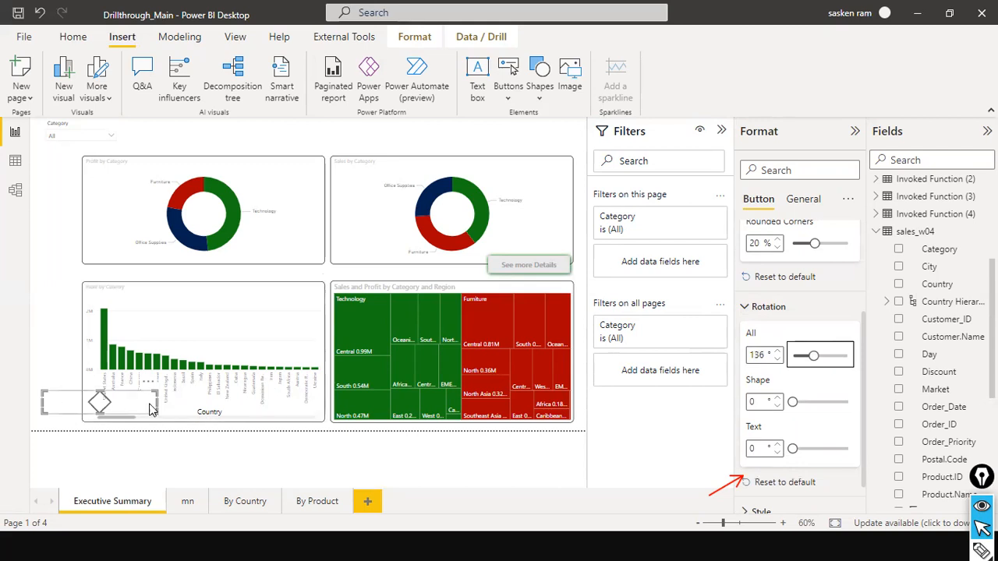
left_click_drag(800, 365, 797, 363)
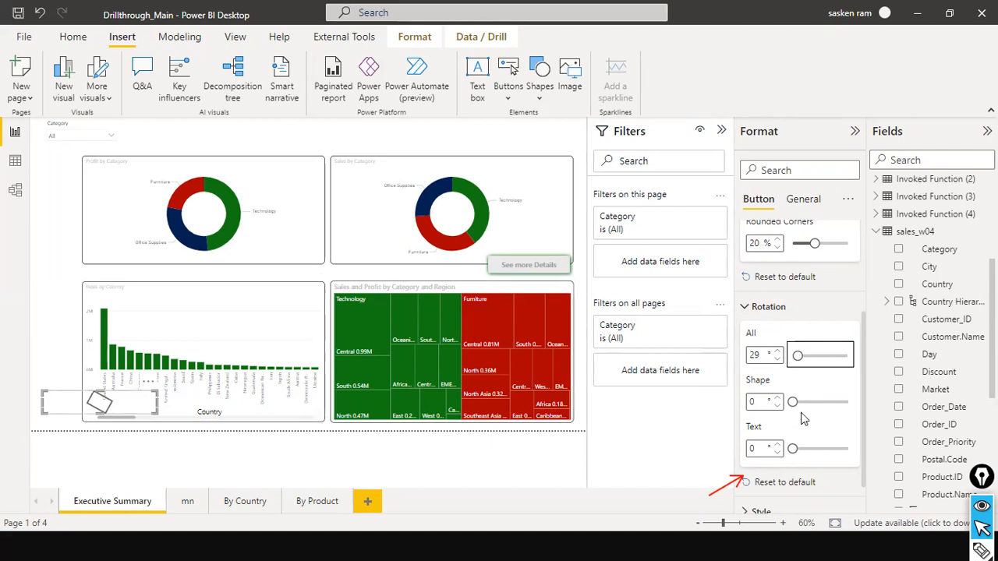
left_click(57, 384)
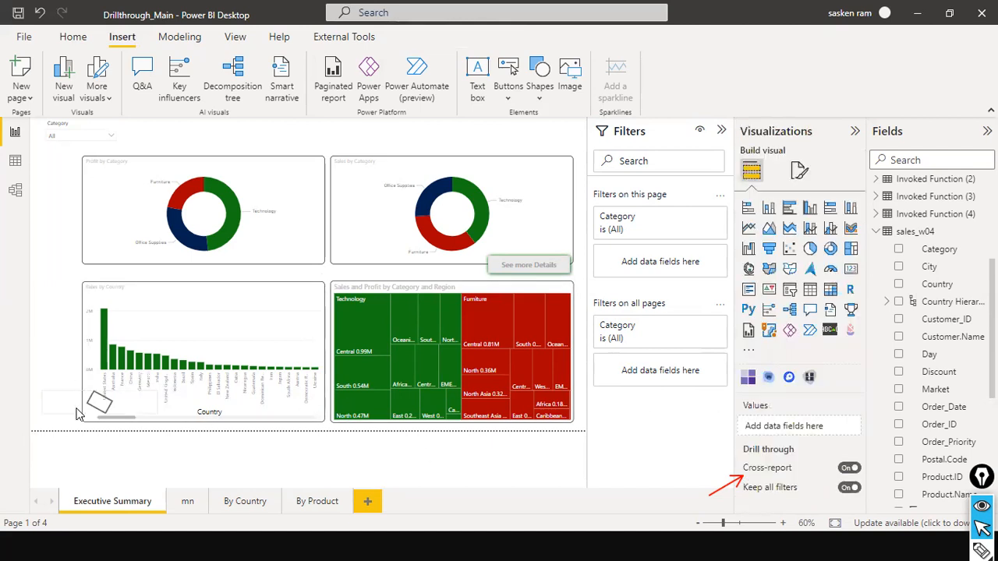
left_click(76, 413)
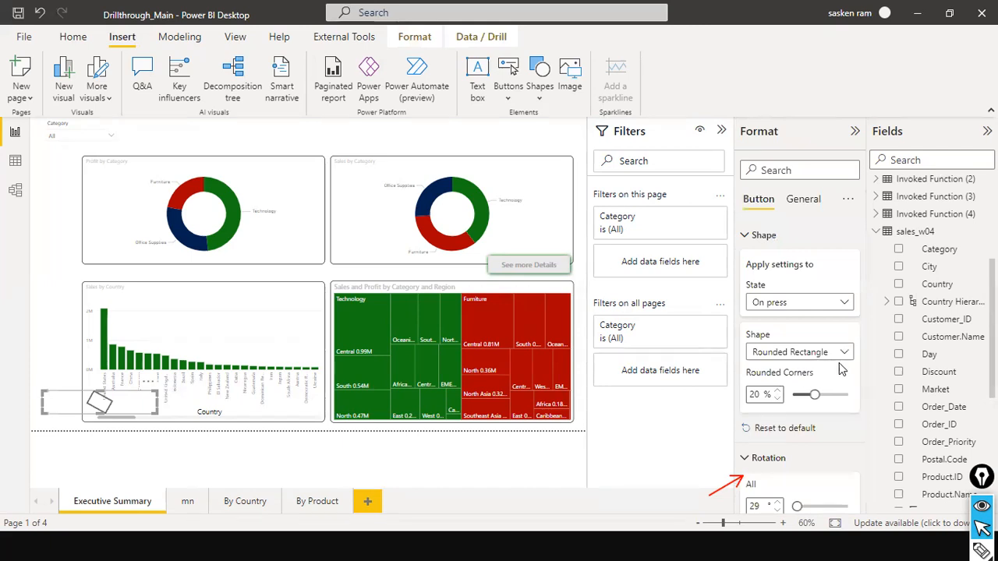
scroll(827, 396, "down", 3)
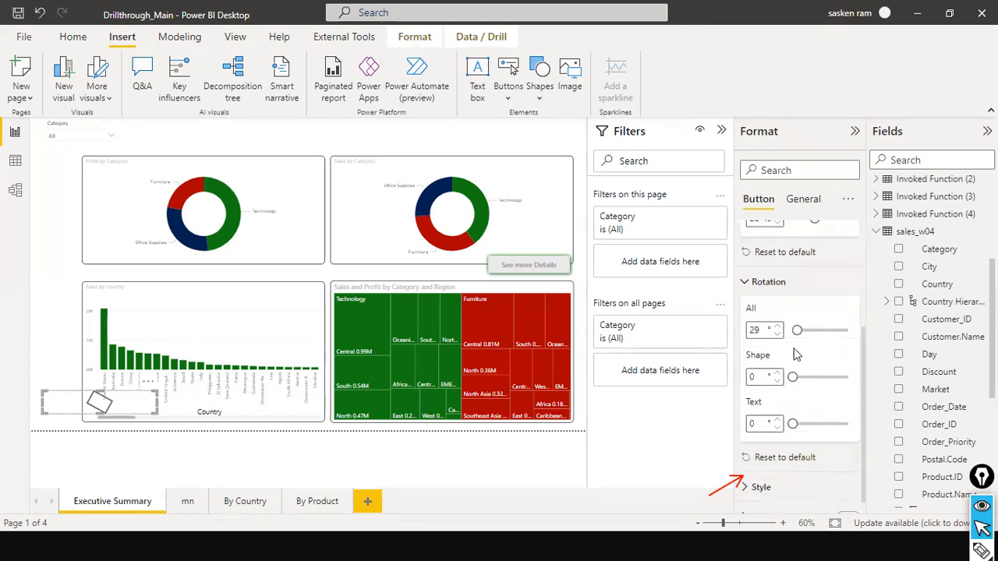
- Set the blank button's rotation for all elements back to 0°
left_click(65, 416)
left_click(57, 396)
left_click(42, 347)
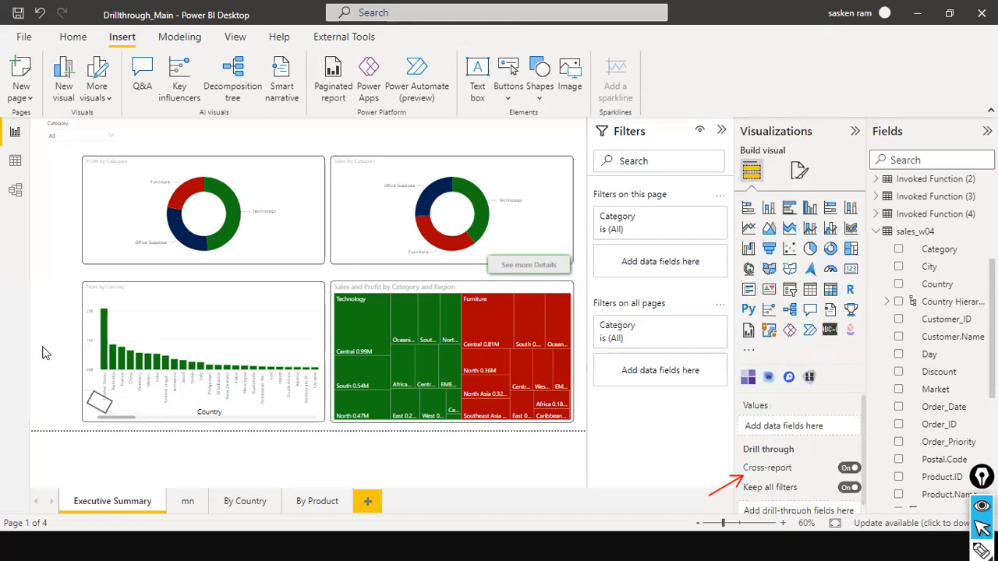
left_click(94, 406, "ctrl")
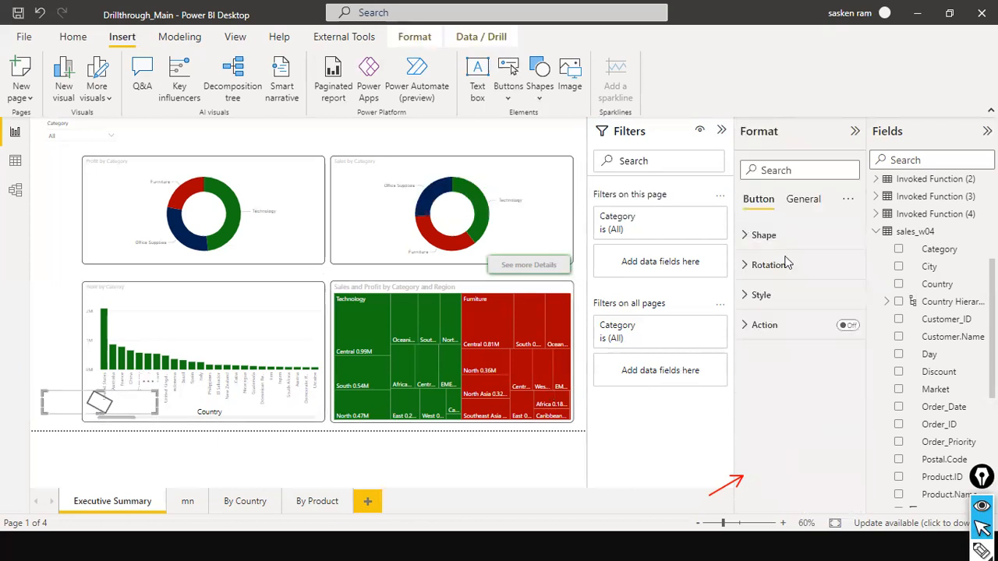
left_click(752, 265)
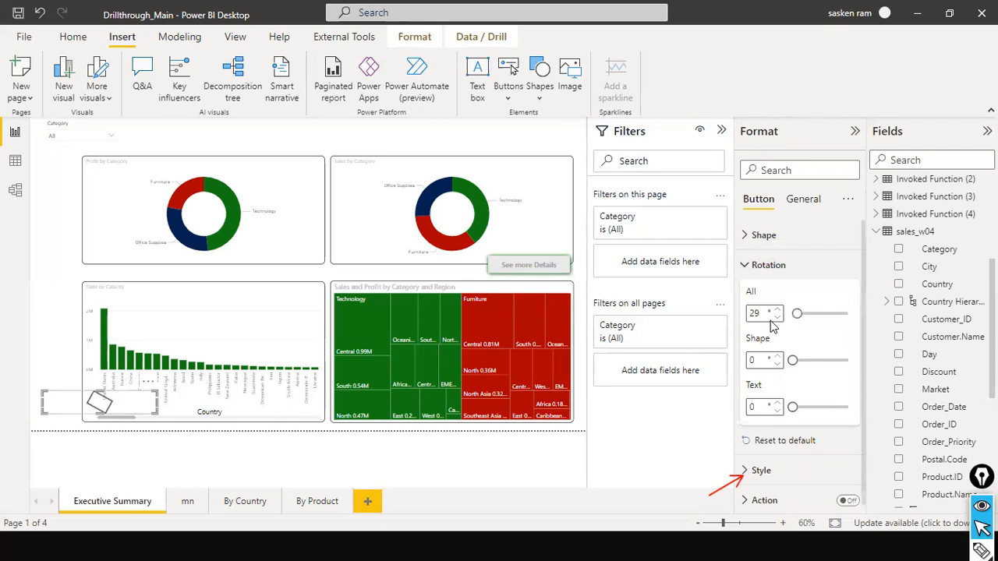
left_click_drag(765, 314, 731, 314)
type("0")
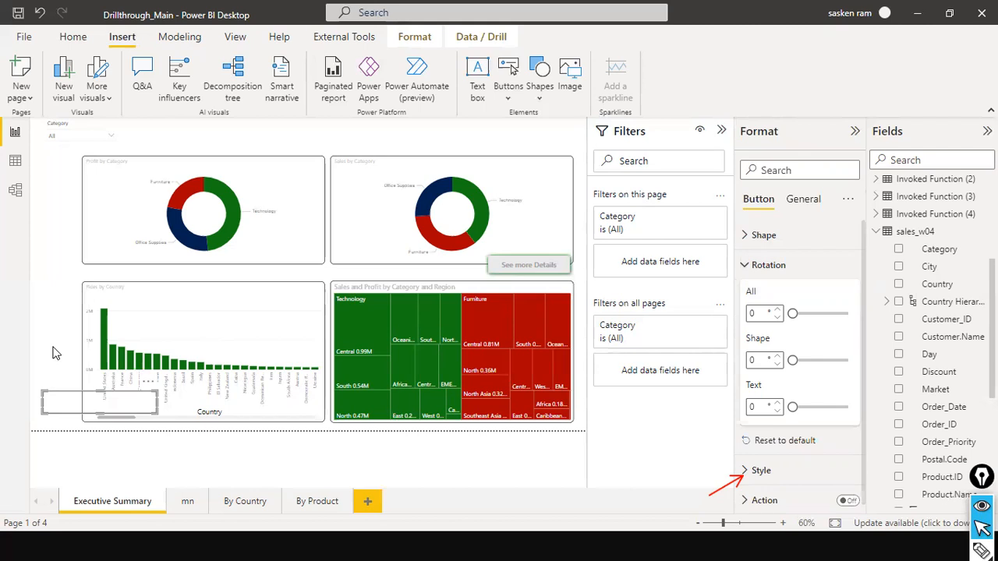
left_click(55, 440)
- Turn on the blank button's text for the On press state and enter "See more details"
left_click(105, 406)
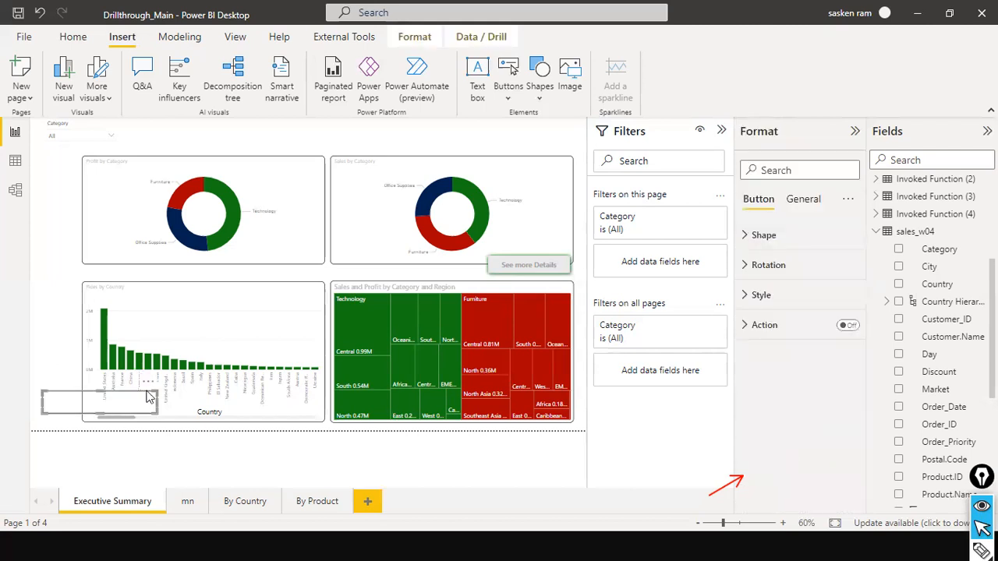
left_click(746, 300)
left_click(799, 363)
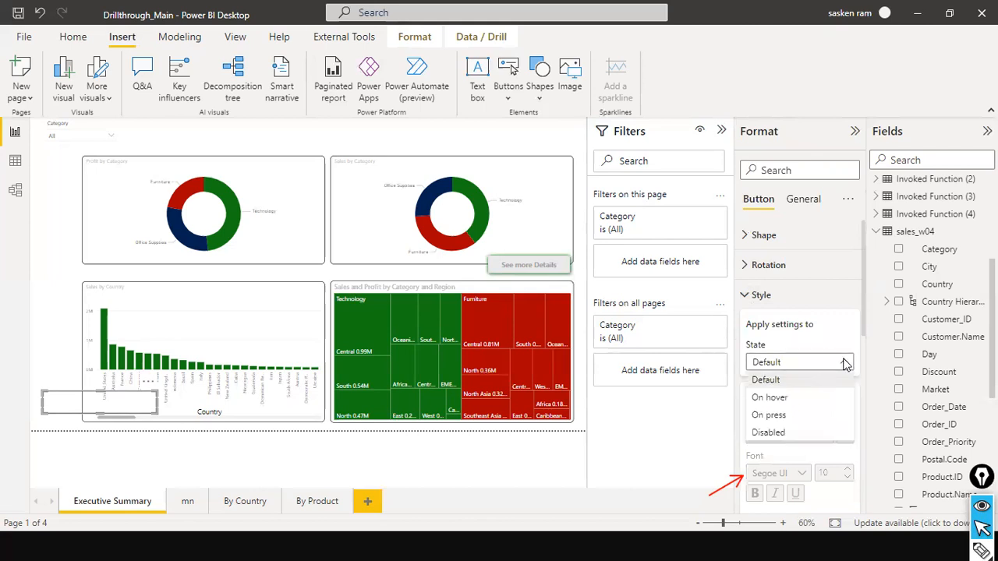
left_click(787, 415)
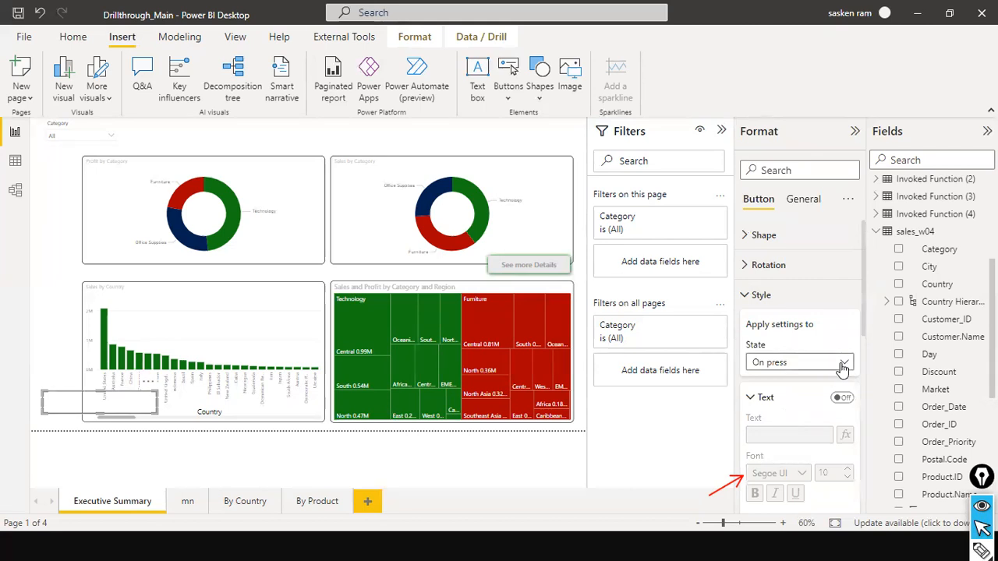
scroll(754, 399, "down", 3)
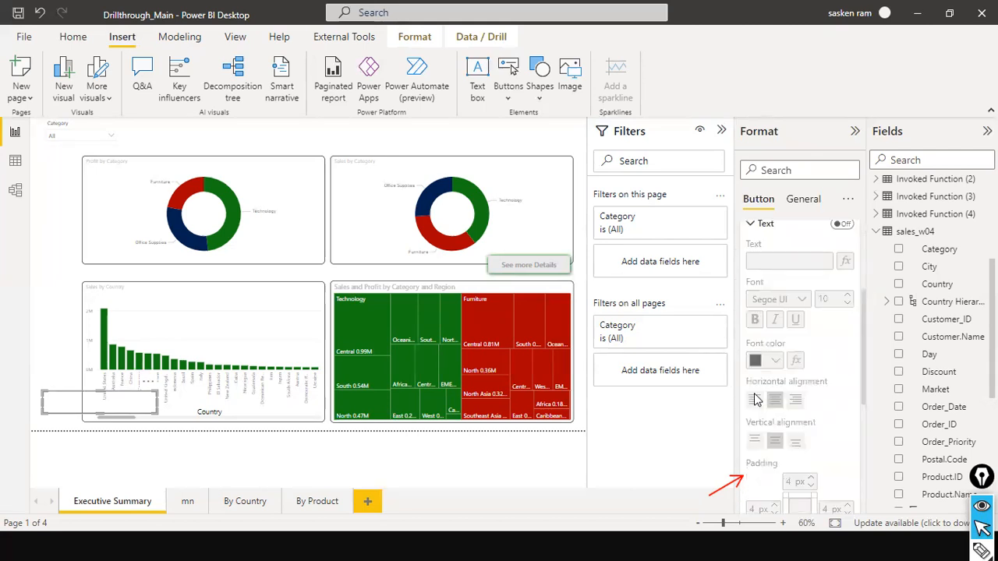
scroll(755, 399, "up", 2)
left_click(843, 309)
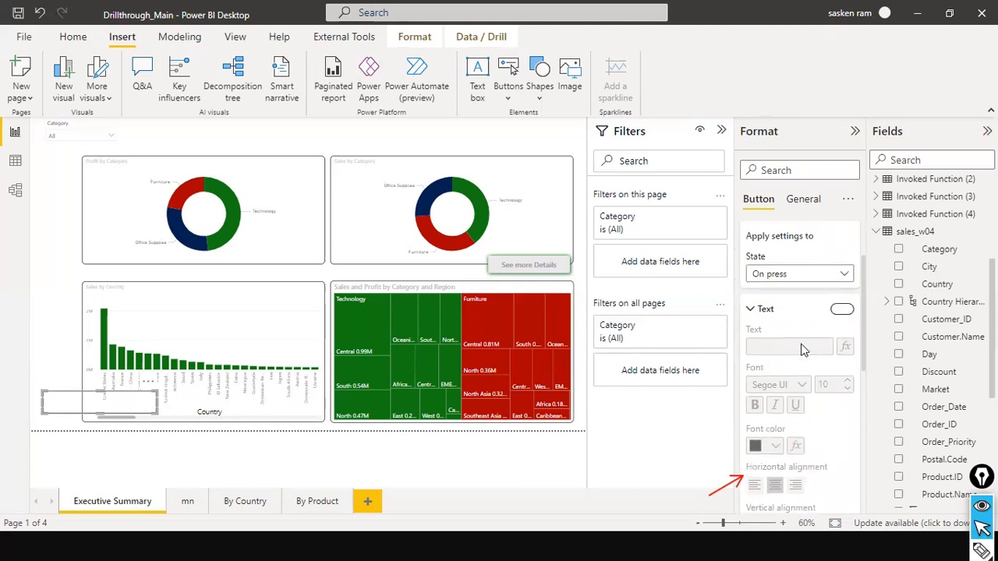
left_click(789, 348)
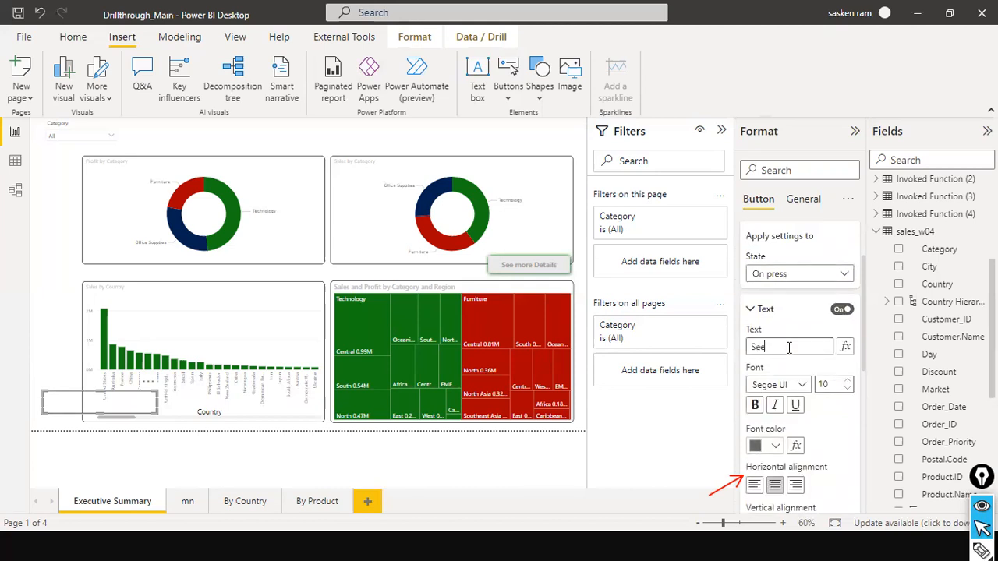
type("See more")
- Make the button's On press text bold and colour it black
left_click(755, 405)
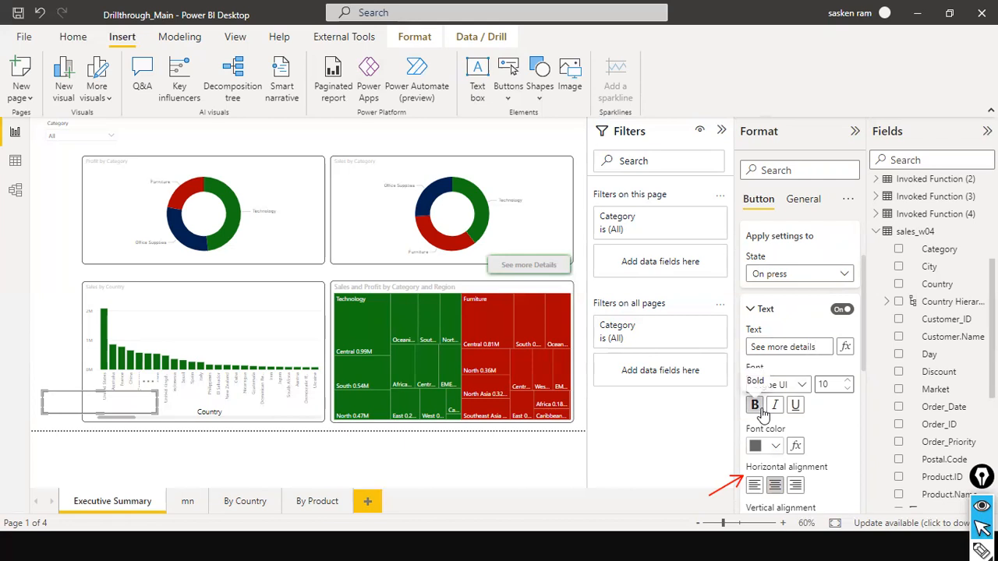
left_click(775, 446)
left_click(787, 386)
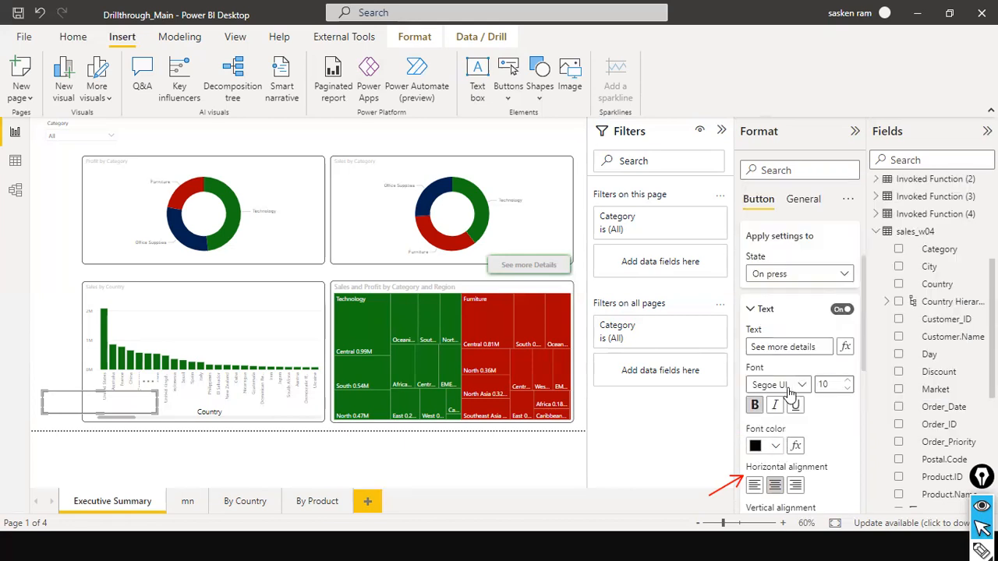
- Turn on the button's shadow with 42% transparency and a 20 px blur
scroll(800, 405, "down", 1)
scroll(800, 404, "down", 5)
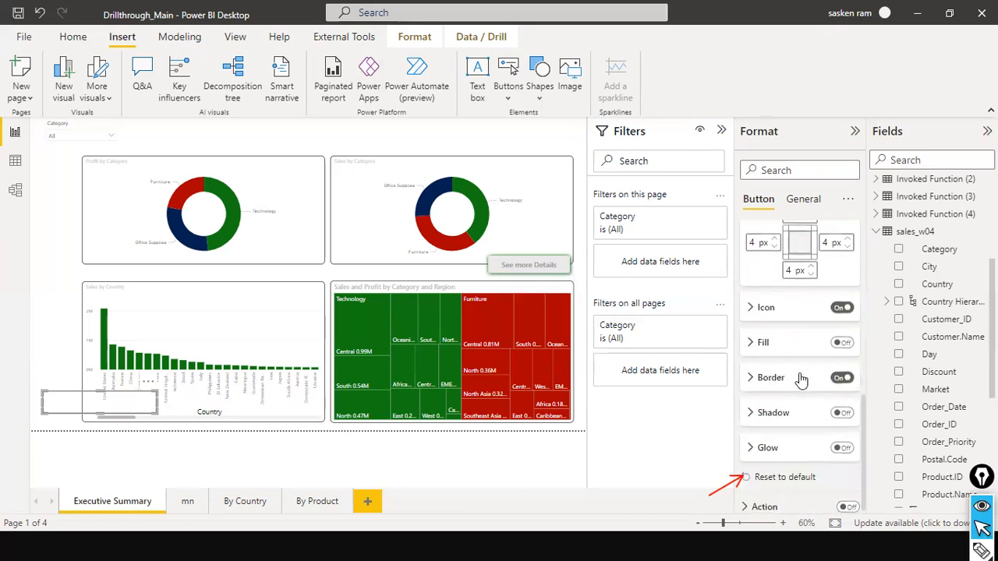
left_click(843, 413)
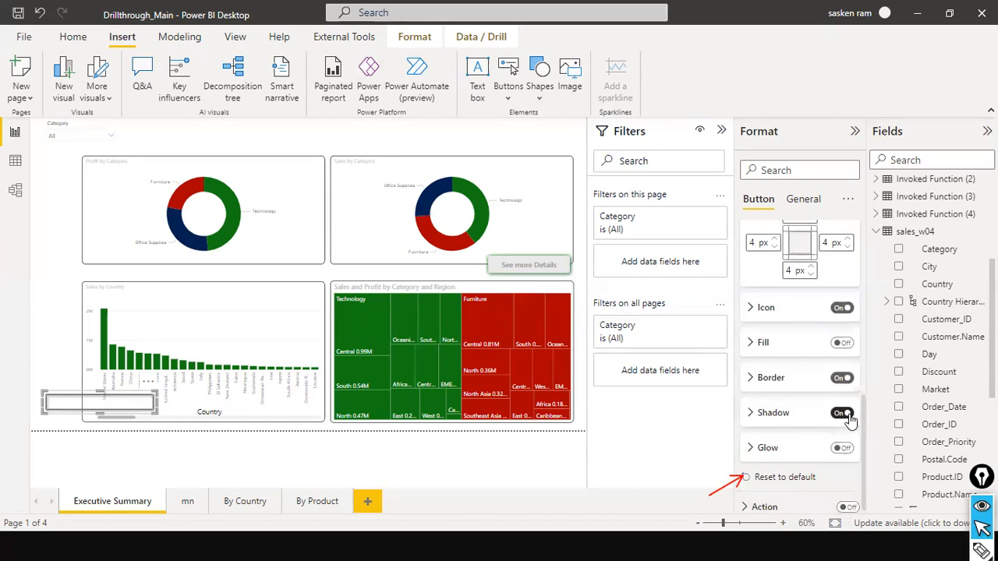
left_click(749, 418)
scroll(817, 437, "down", 2)
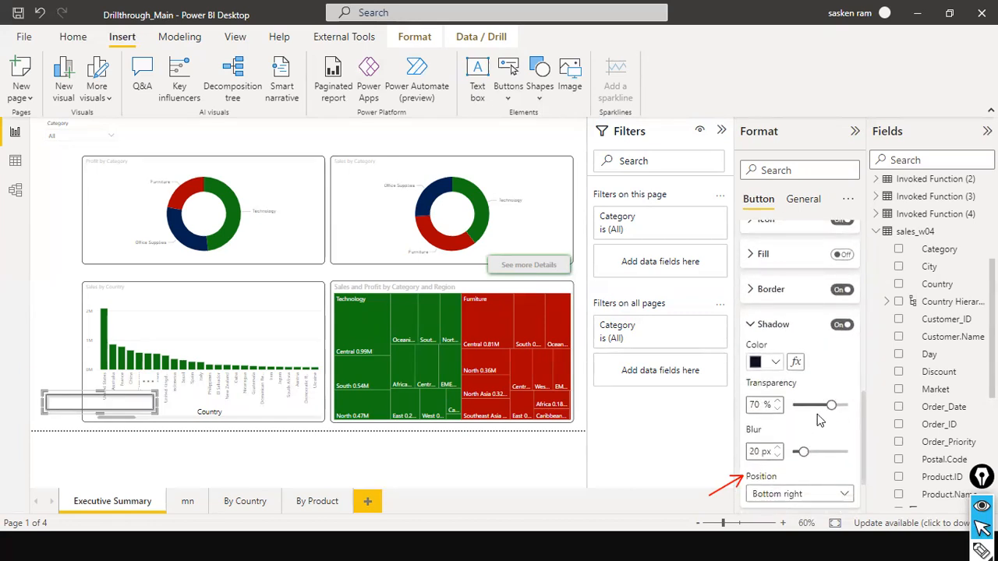
left_click_drag(832, 405, 816, 405)
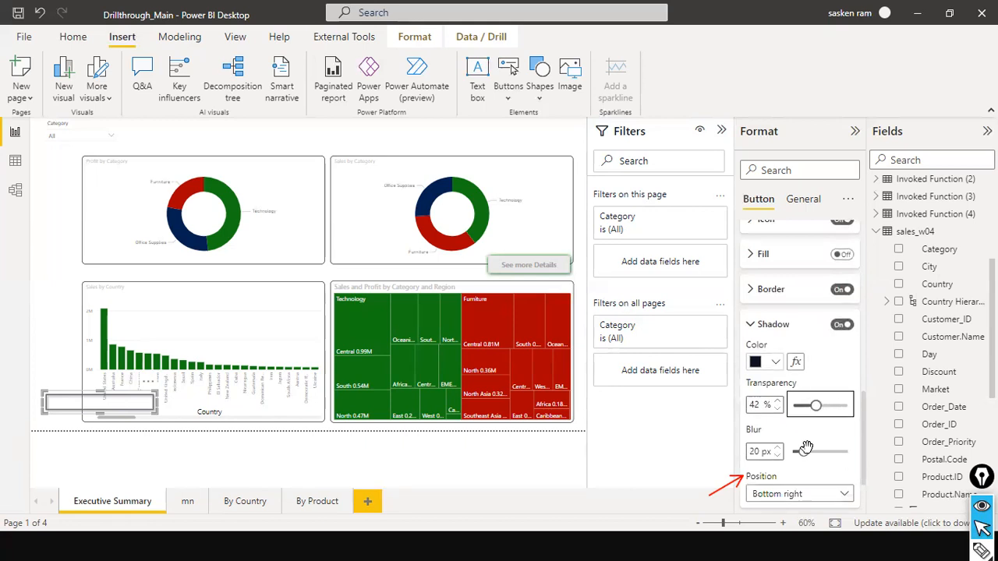
mouse_move(803, 453)
left_mouse_down()
mouse_move(812, 452)
mouse_move(804, 455)
left_mouse_up()
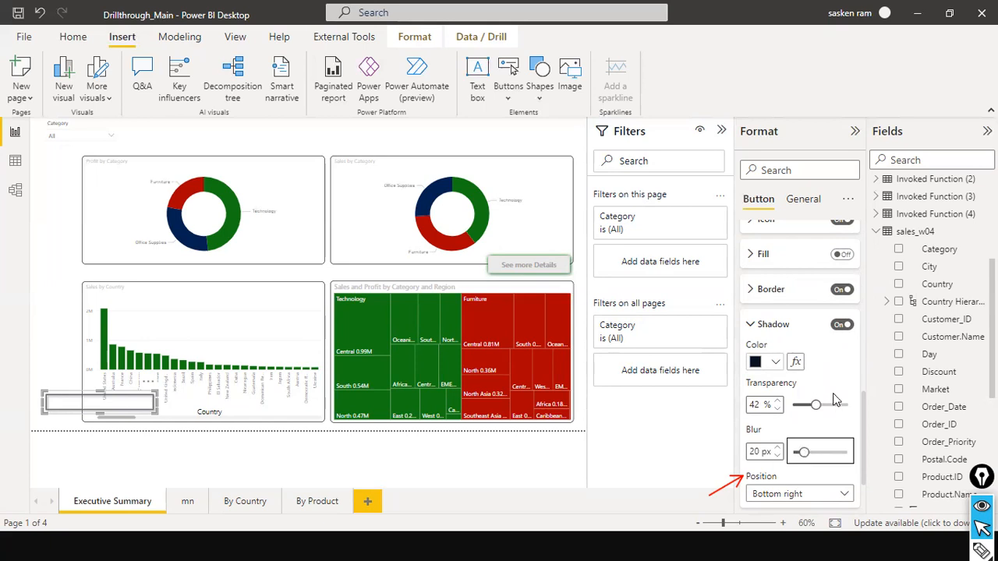
- Turn on the button's glow and enable its action
scroll(836, 399, "down", 2)
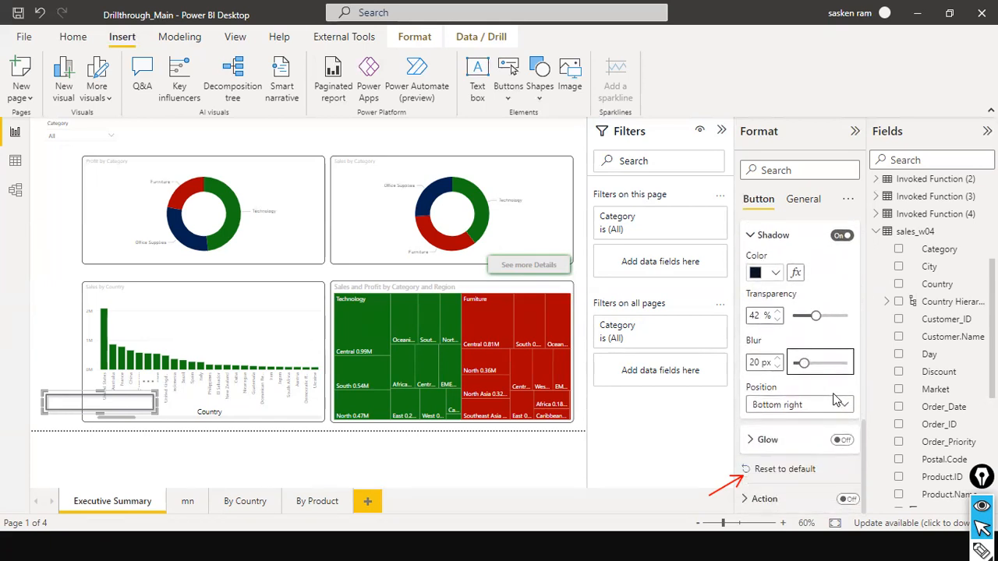
left_click(844, 442)
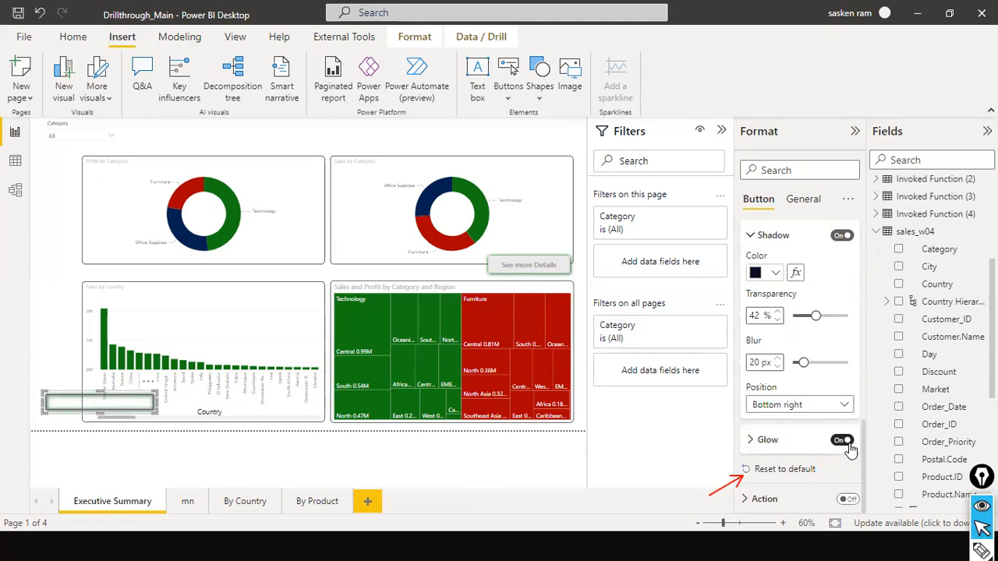
left_click(849, 500)
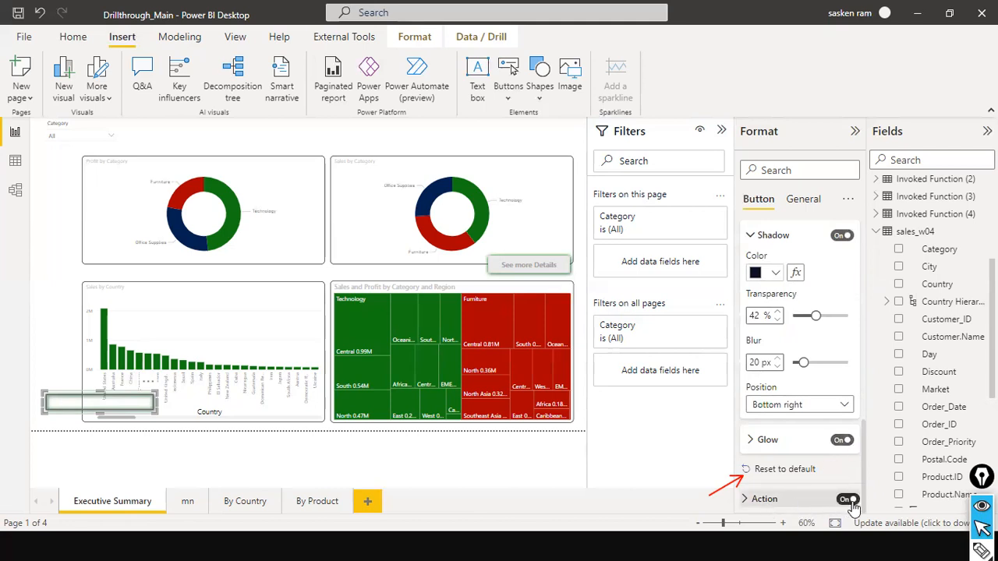
- Set the blank button's action type to Drill through with By Country as the destination
left_click(746, 502)
scroll(770, 498, "down", 5)
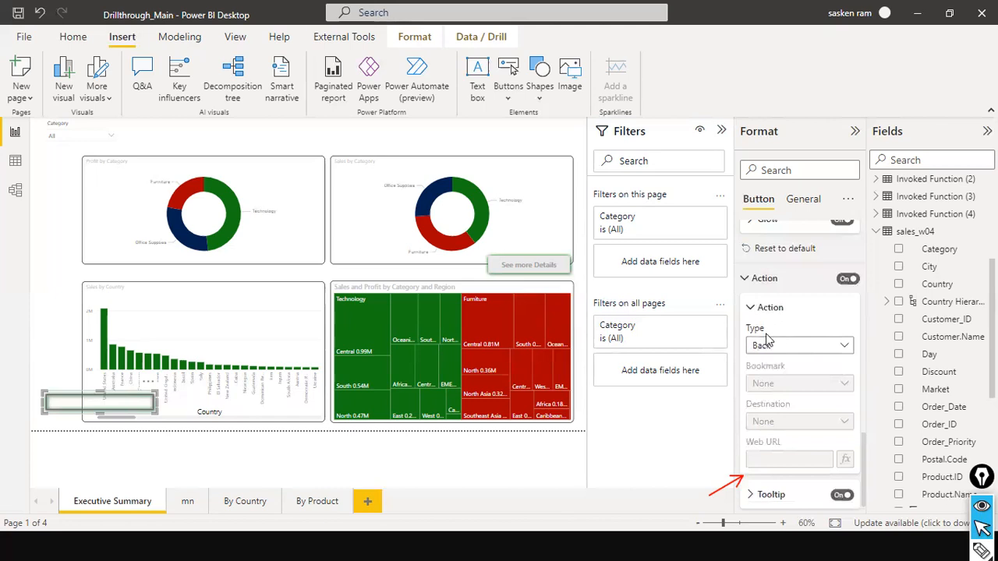
left_click(852, 345)
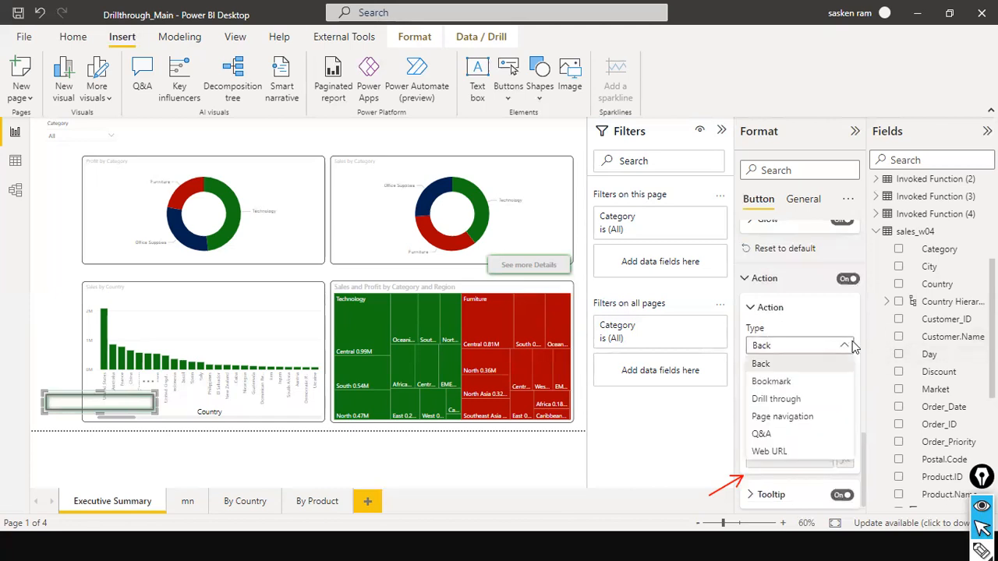
left_click(806, 400)
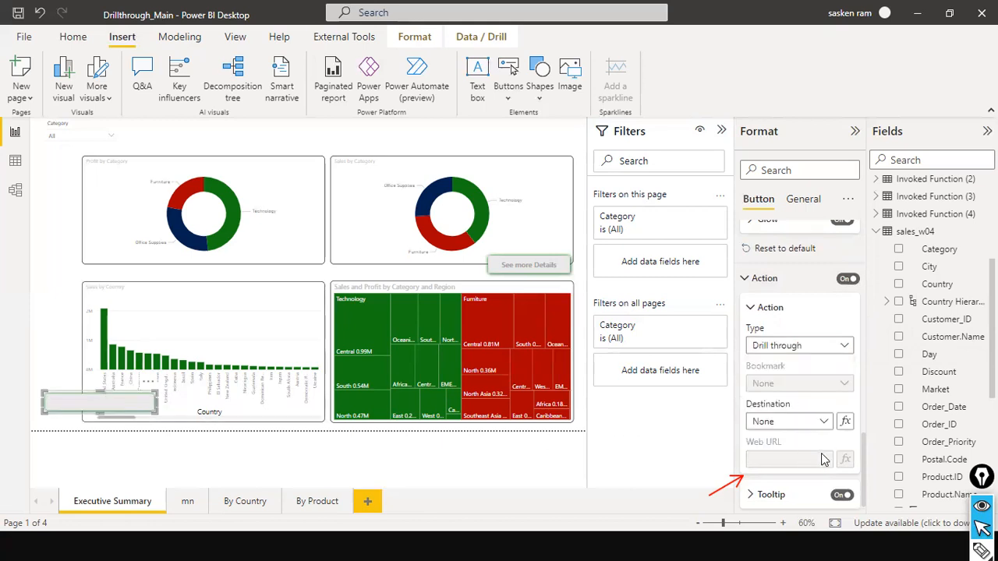
left_click(826, 425)
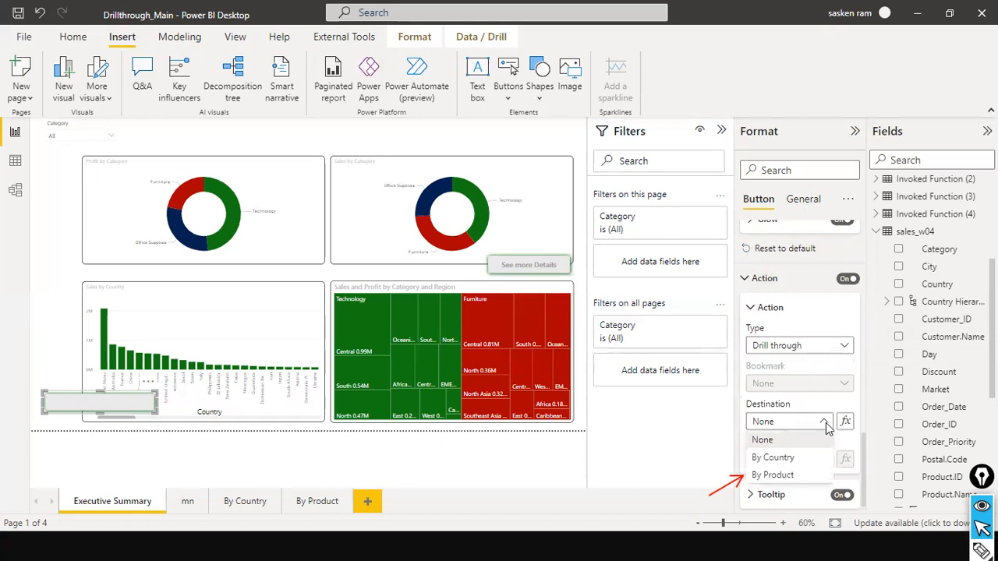
left_click(787, 459)
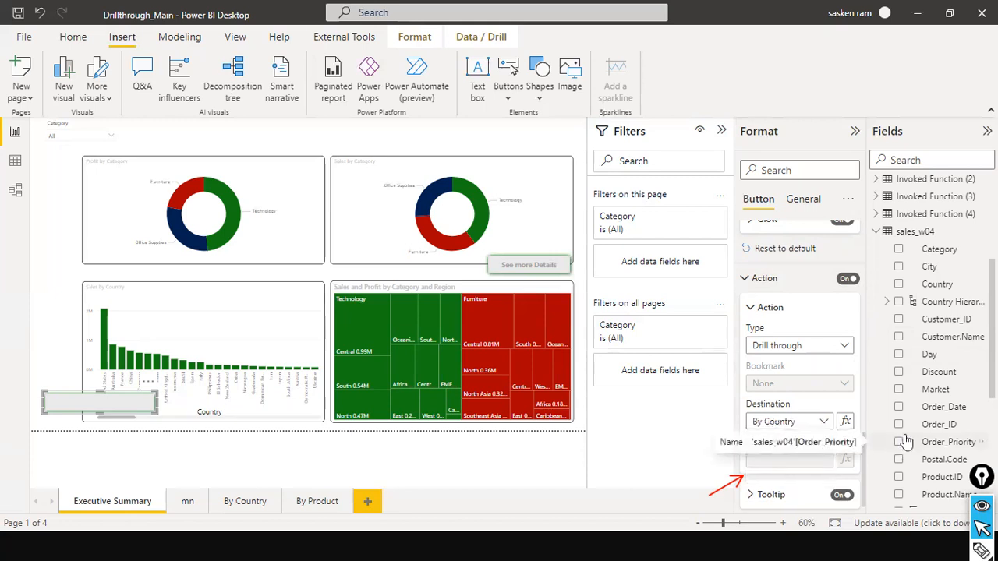
- Test the blank button's drillthrough for United States from the Sales by Country chart and return to Executive Summary
left_click(87, 342)
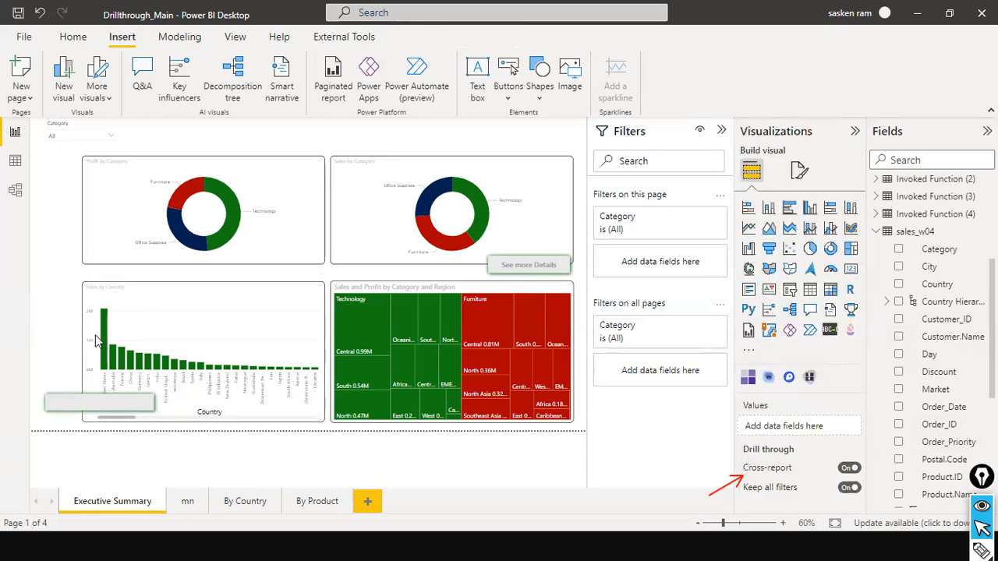
left_click(104, 332)
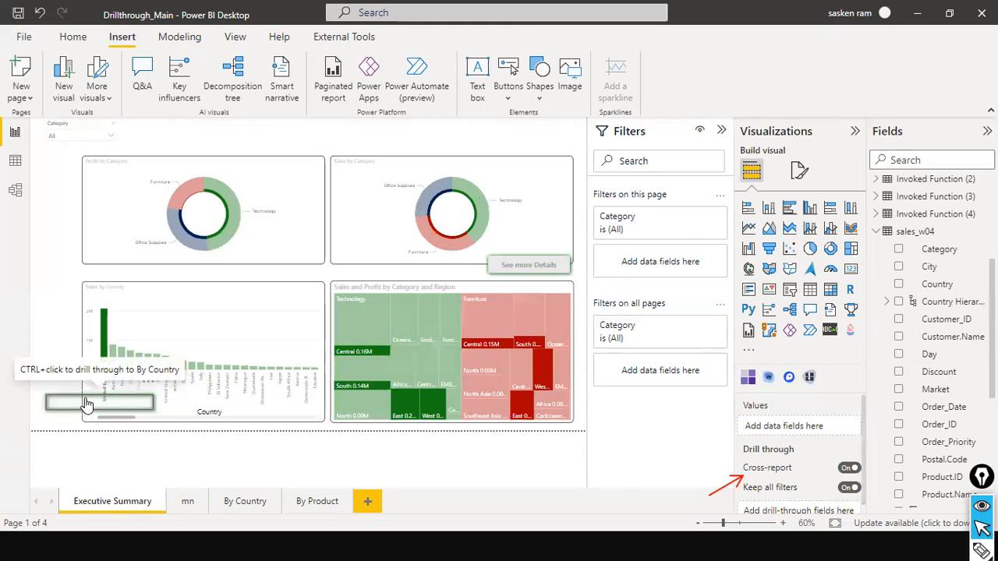
left_click(87, 403, "ctrl")
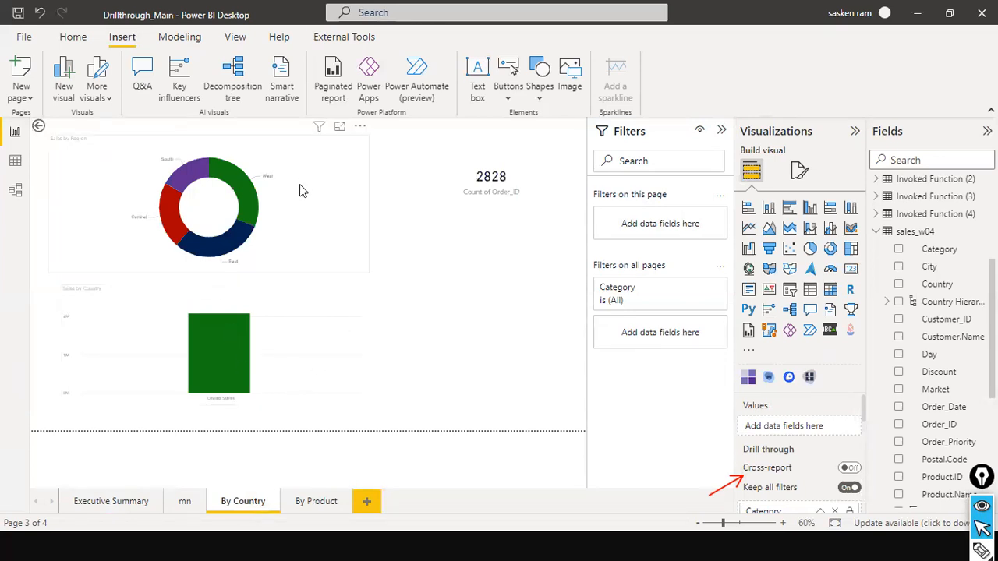
left_click(40, 130, "ctrl")
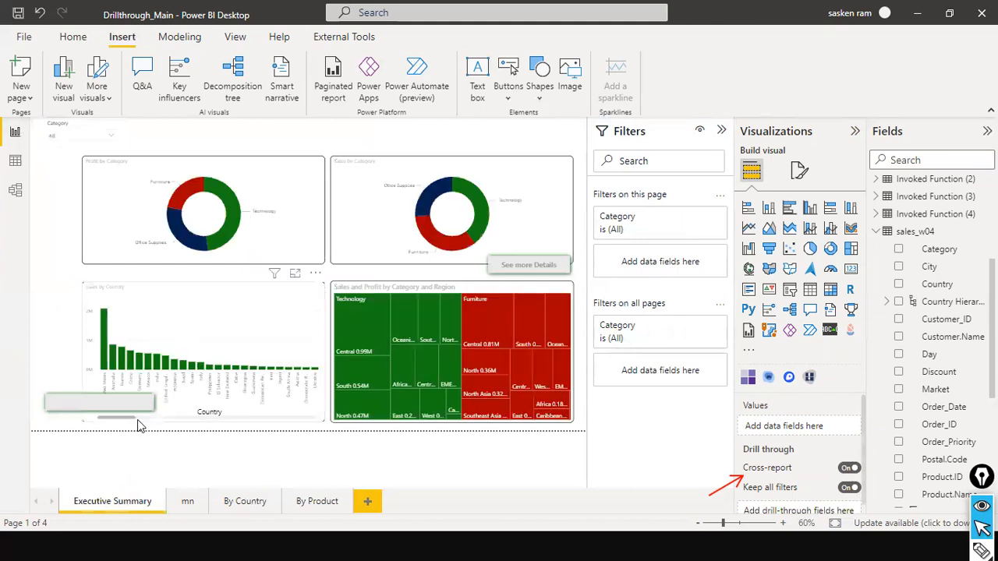
- Move the blank button to the lower-left corner of the Sales by Country chart and test its drillthrough for France, returning to Executive Summary
left_click(73, 413)
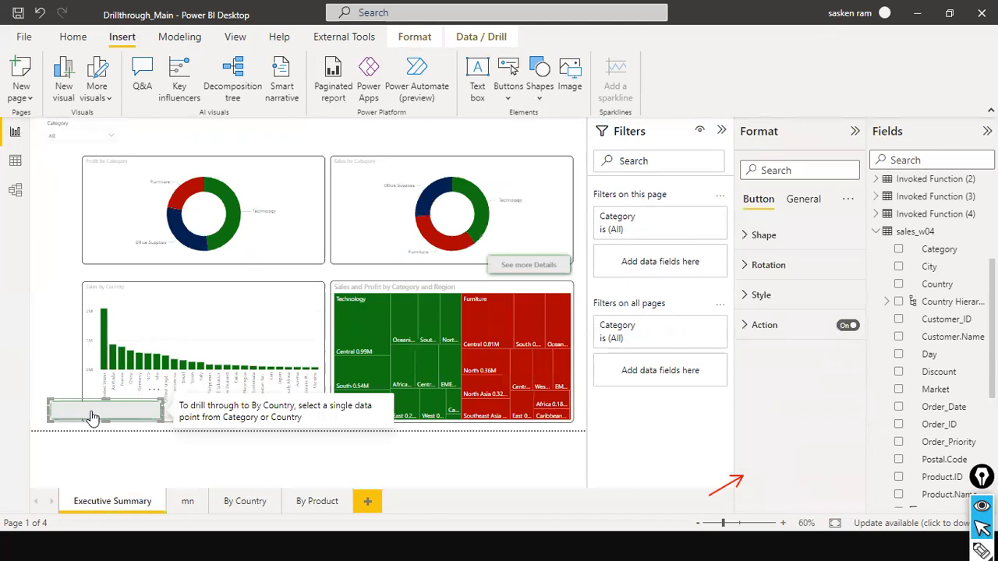
mouse_move(109, 413)
left_mouse_down()
mouse_move(130, 404)
mouse_move(119, 417)
left_mouse_up()
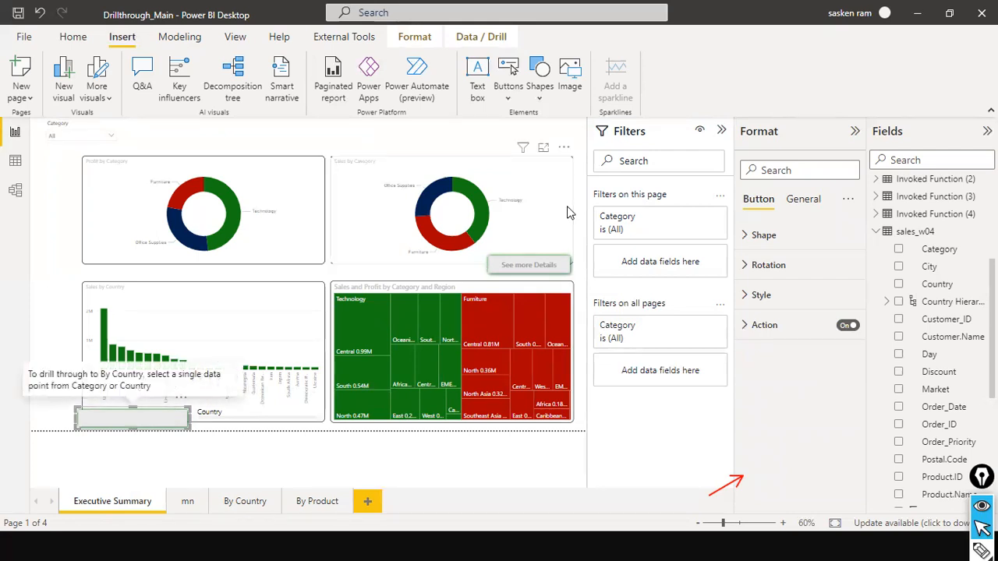
left_click(124, 357)
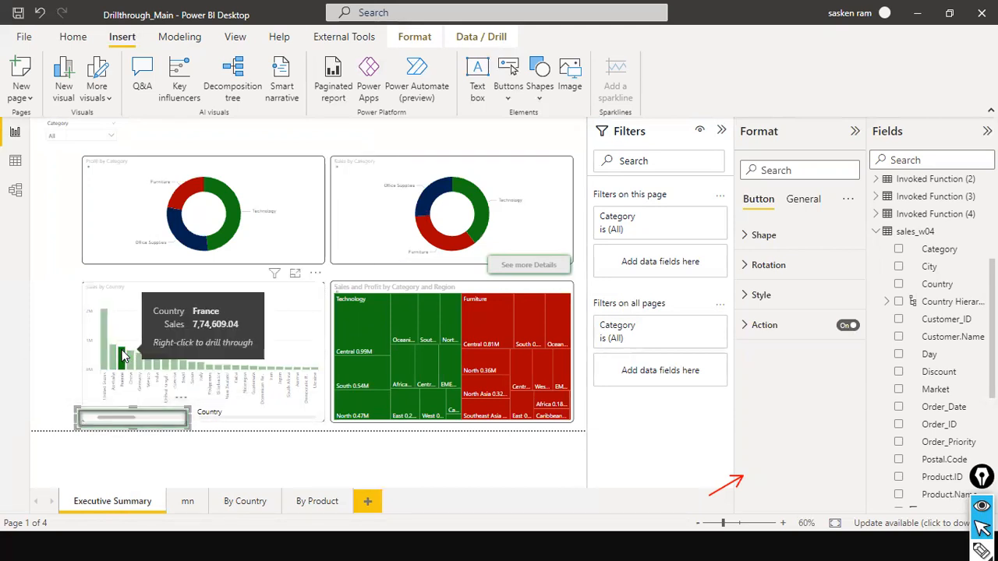
left_click(86, 422, "ctrl")
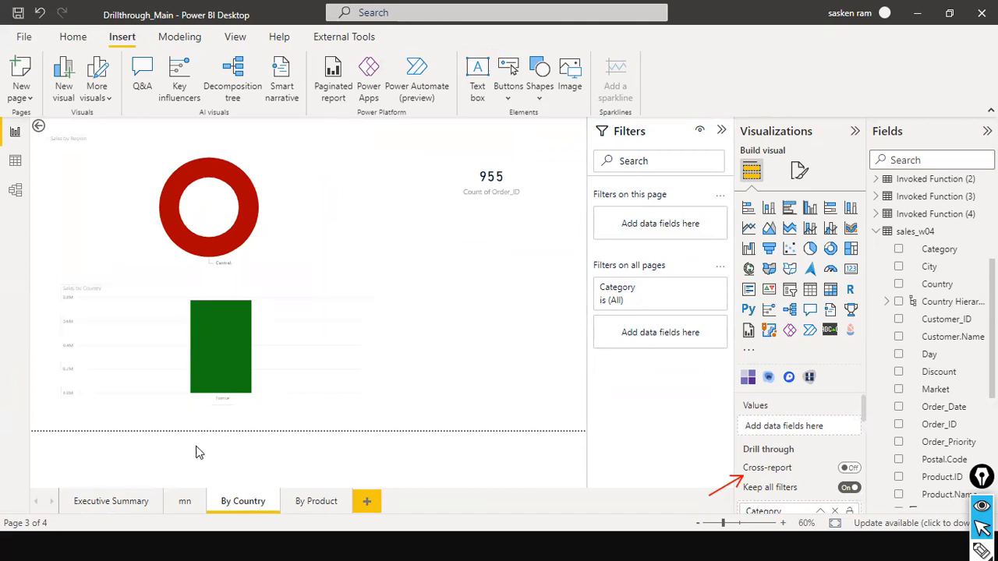
left_click(40, 128, "ctrl")
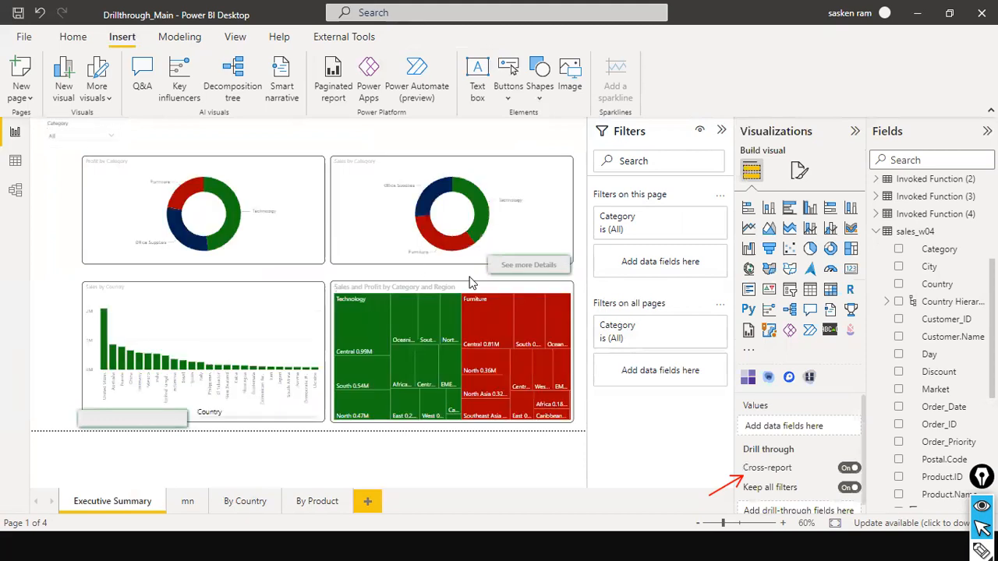
key("alt+Tab")
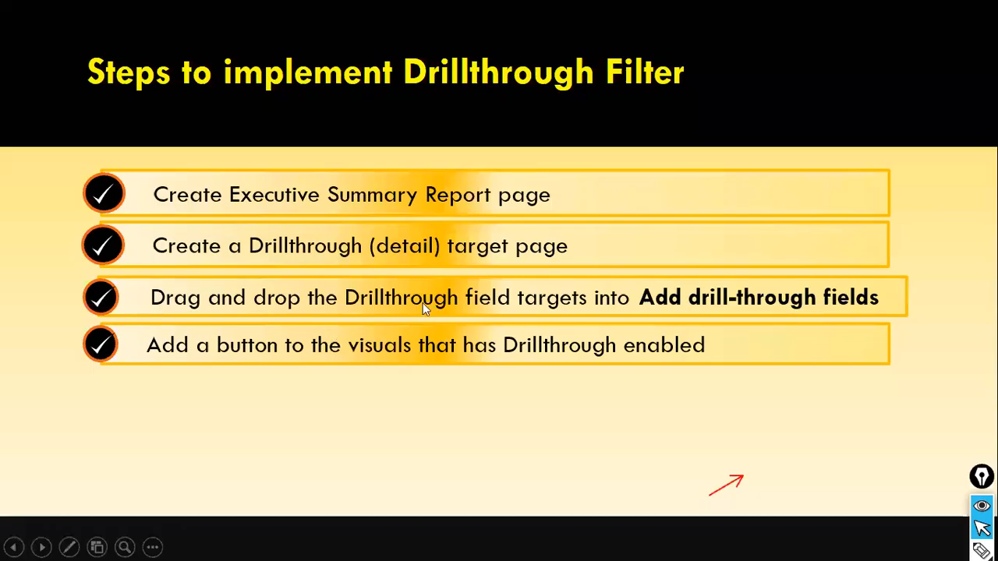
key("Left")
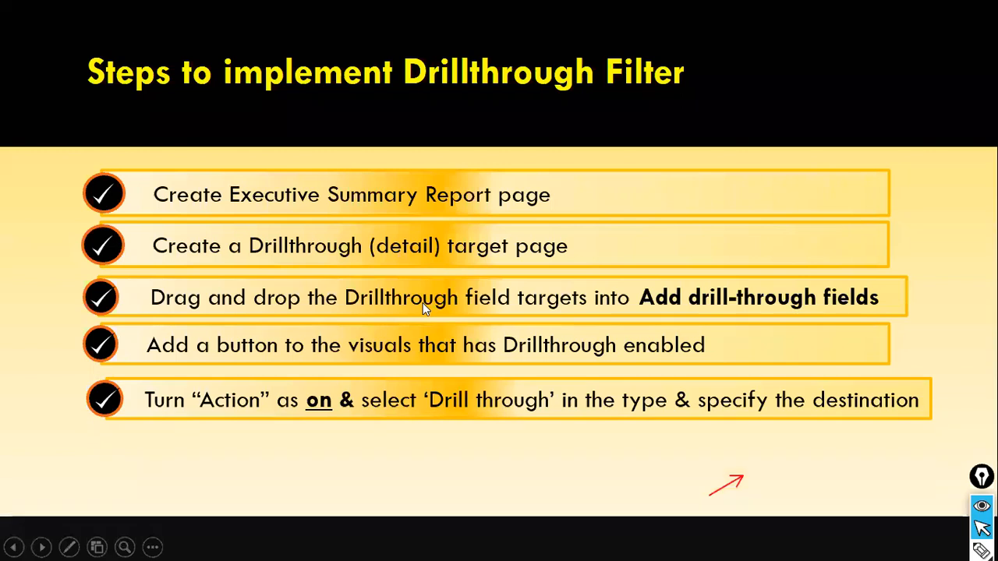
key("alt+Tab")
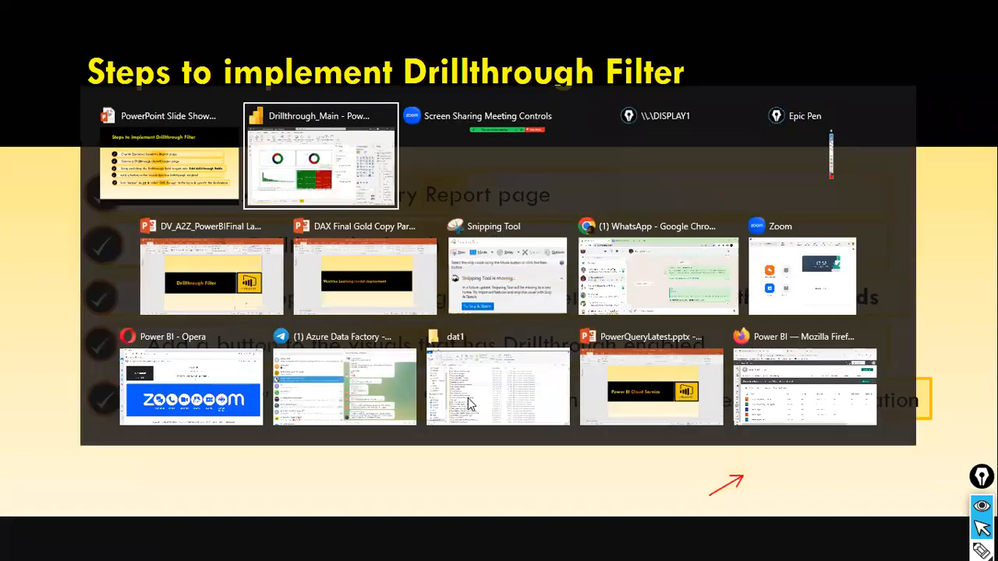
key("alt+Tab")
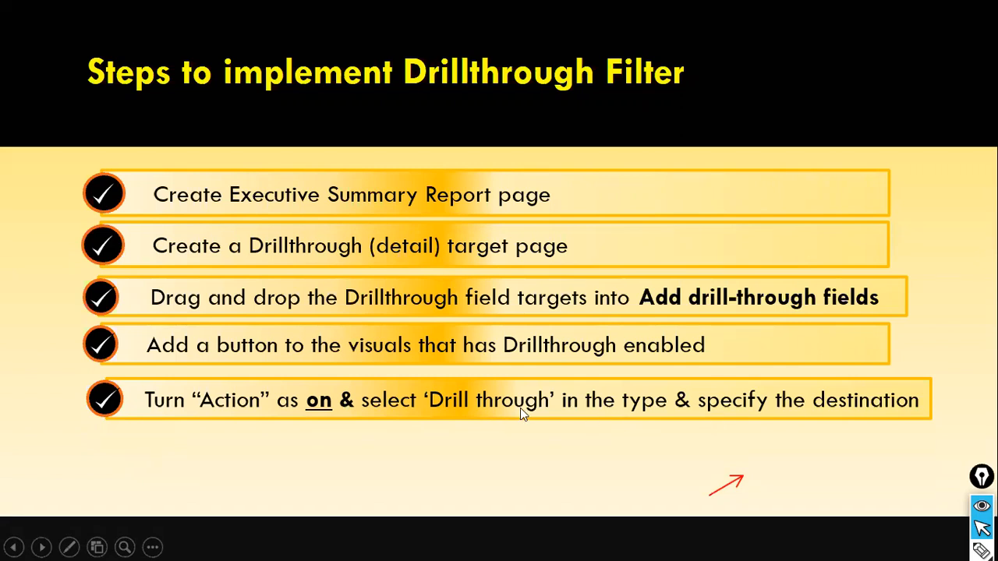
- Switch to Power BI Desktop, check the drill-through targets for the United States bar in Sales by Country, and clear the selection
left_click(752, 404)
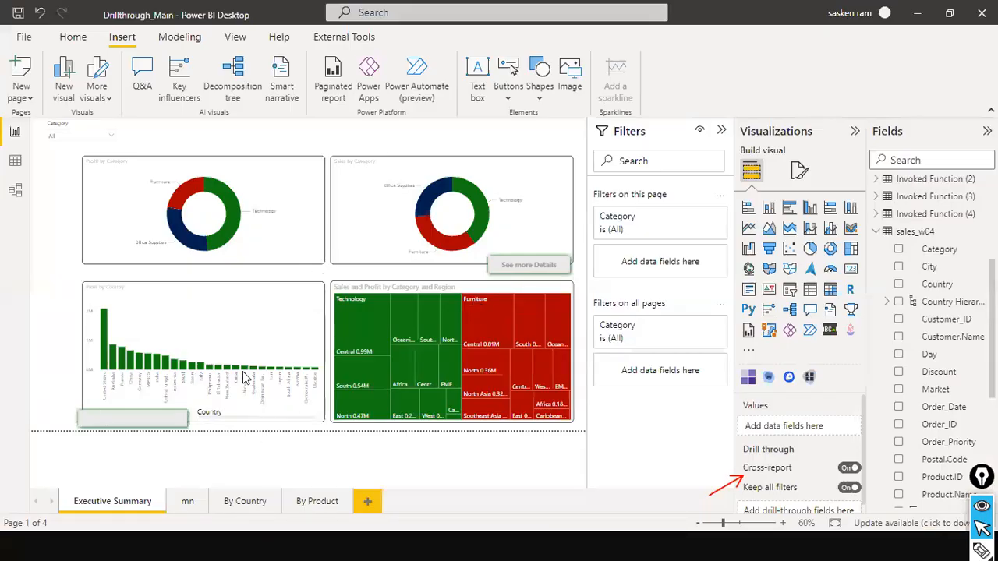
left_click(104, 327)
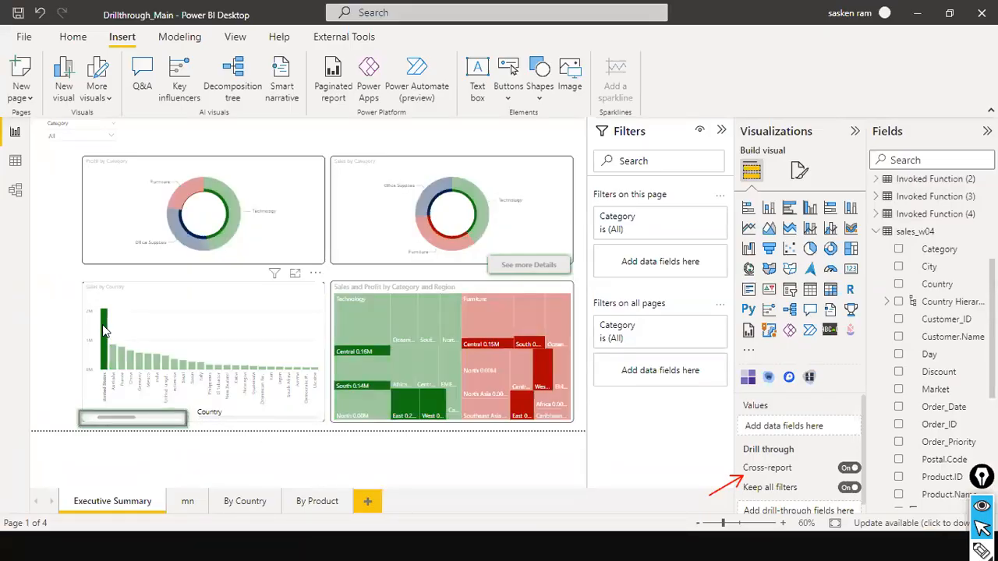
right_click(102, 326)
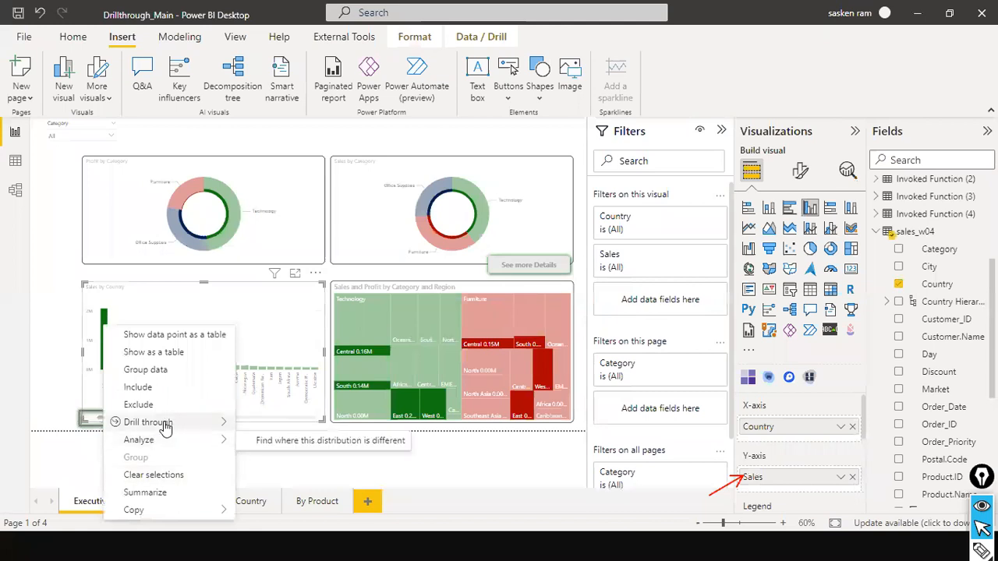
mouse_move(160, 422)
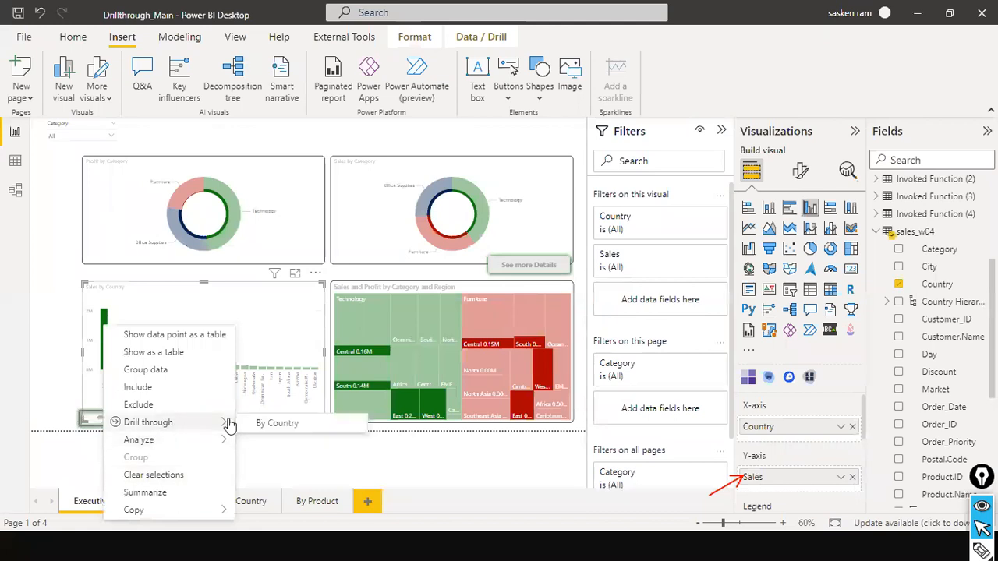
left_click(271, 307)
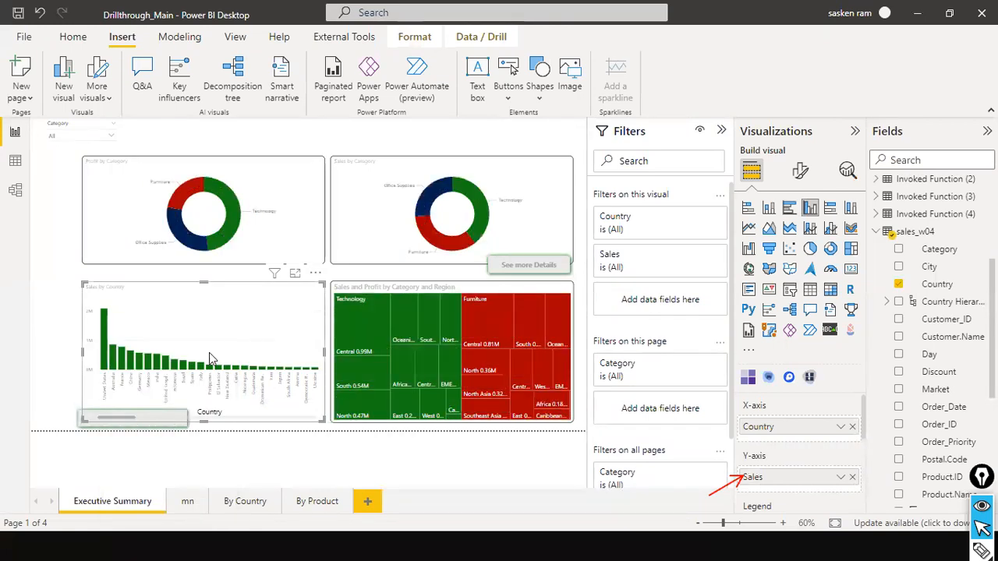
left_click(54, 406)
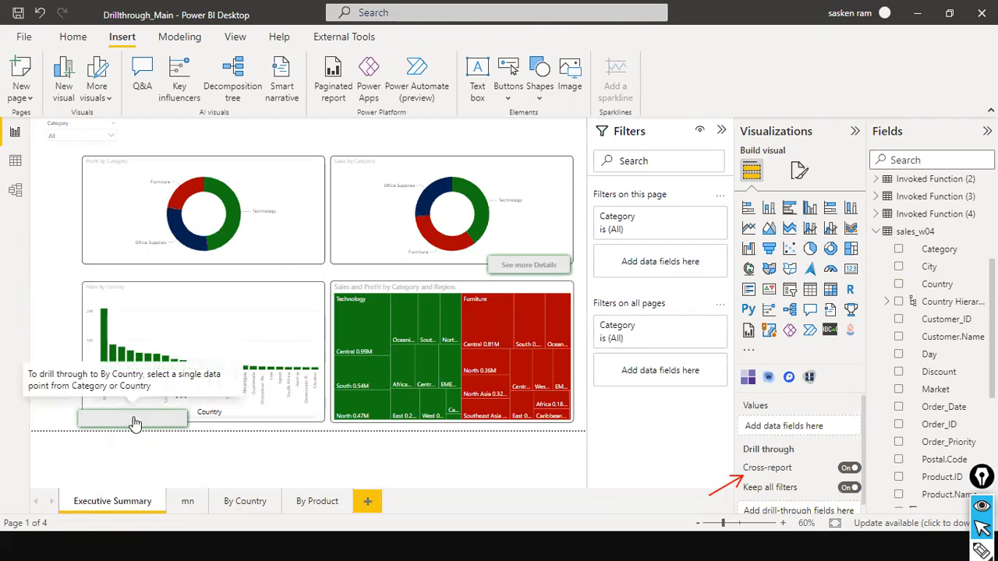
- Review the shape, general and style text settings of the See more Details button on the Sales by Category chart
left_click(529, 265)
left_click(745, 235)
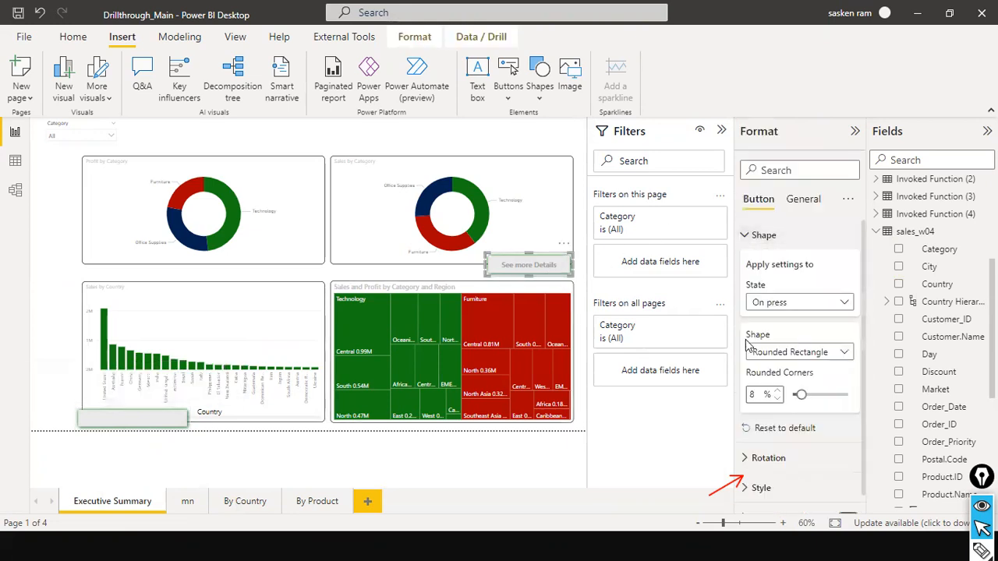
scroll(746, 345, "down", 1)
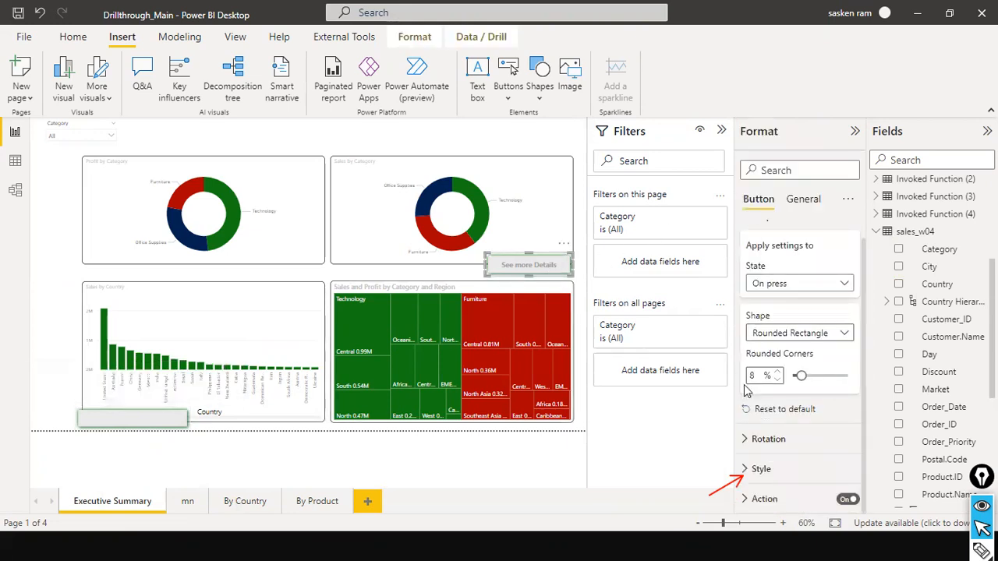
left_click(803, 200)
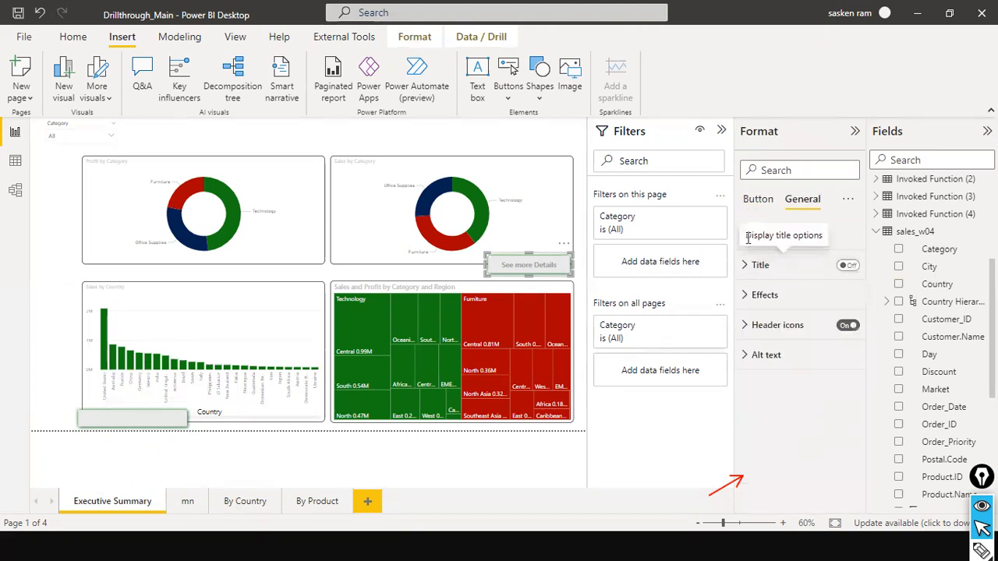
left_click(754, 199)
scroll(752, 389, "down", 1)
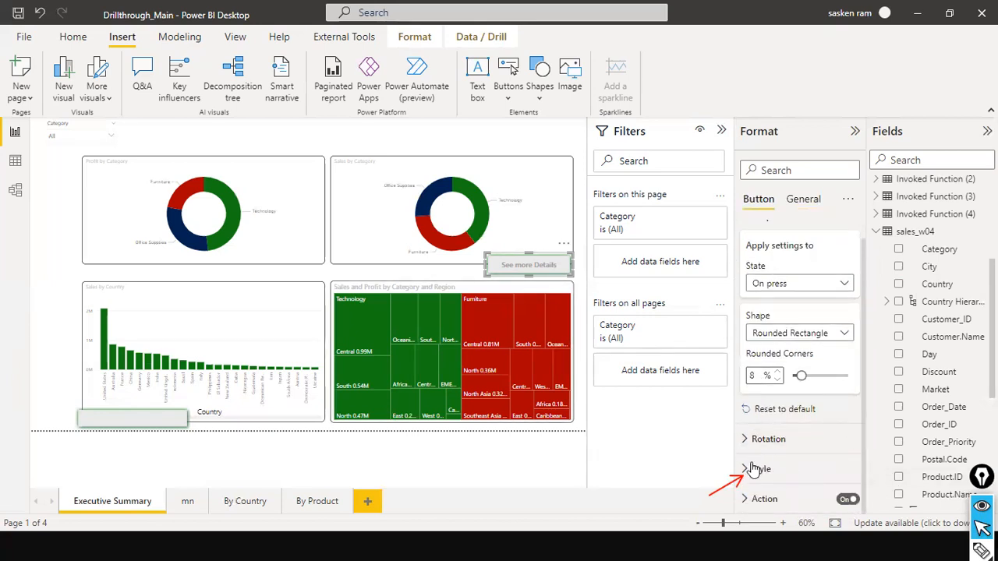
left_click(747, 470)
scroll(794, 463, "down", 4)
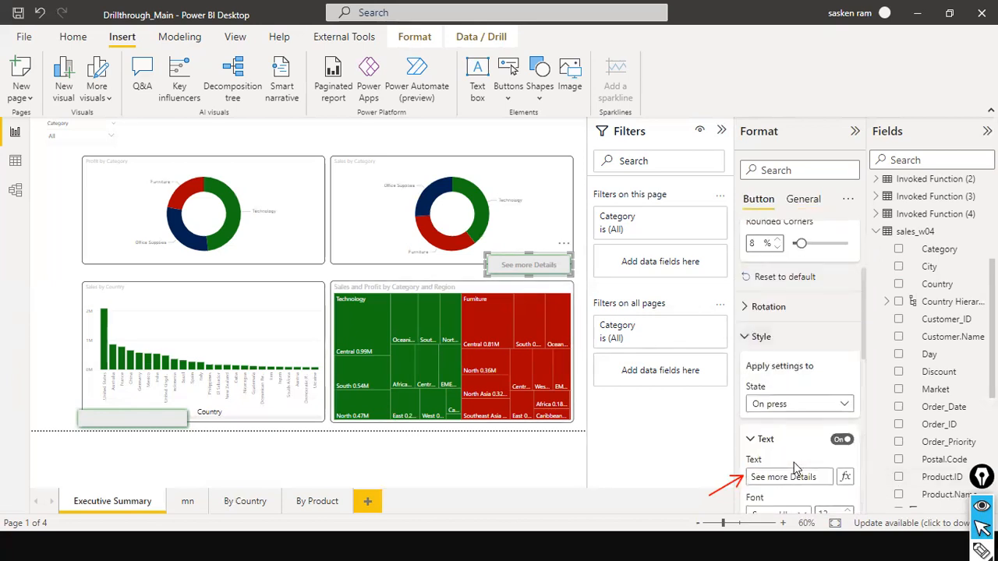
scroll(813, 337, "up", 2)
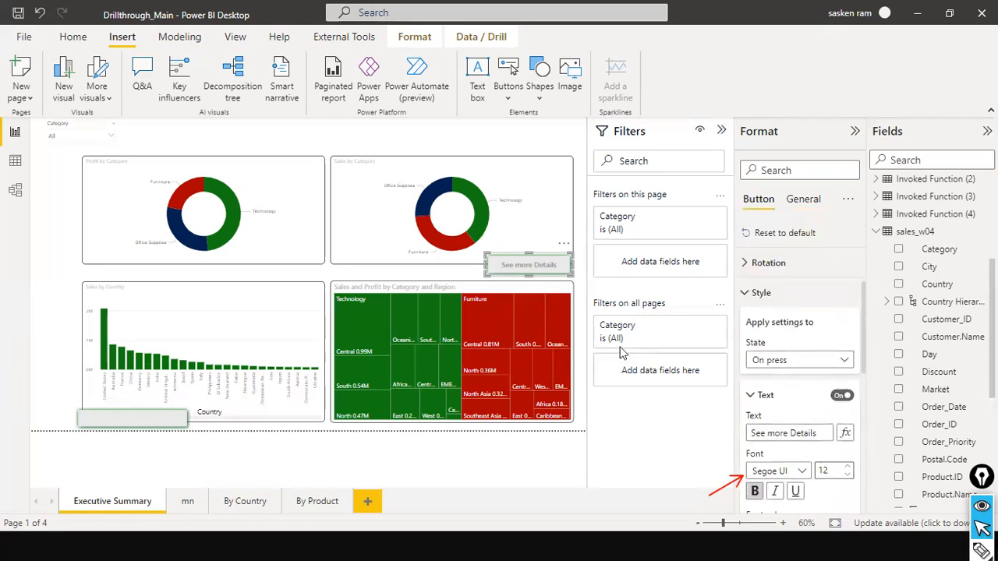
- Review the style settings of the blank button below Sales by Country, switching its text off and back on
left_click(99, 425)
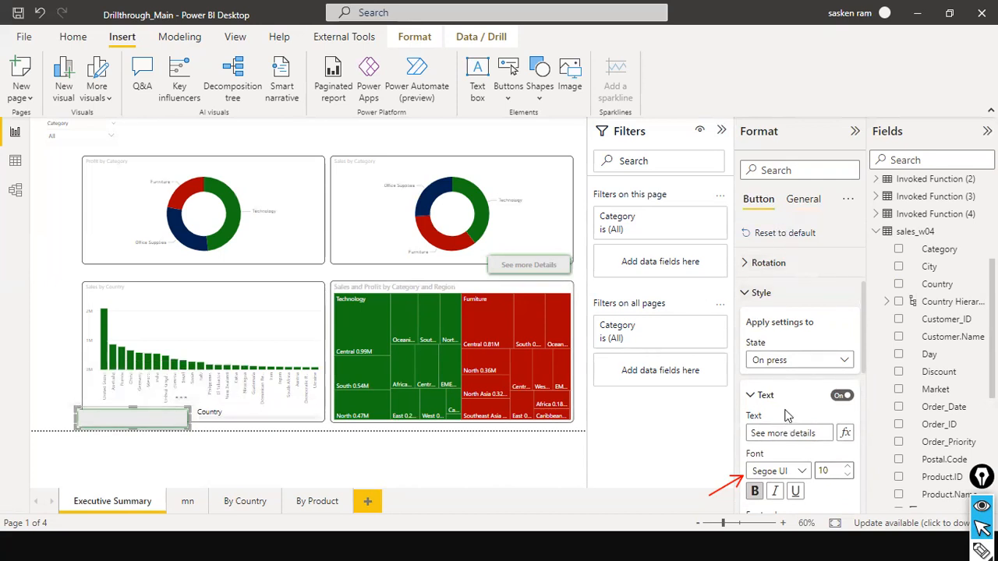
scroll(795, 436, "down", 2)
scroll(795, 436, "up", 3)
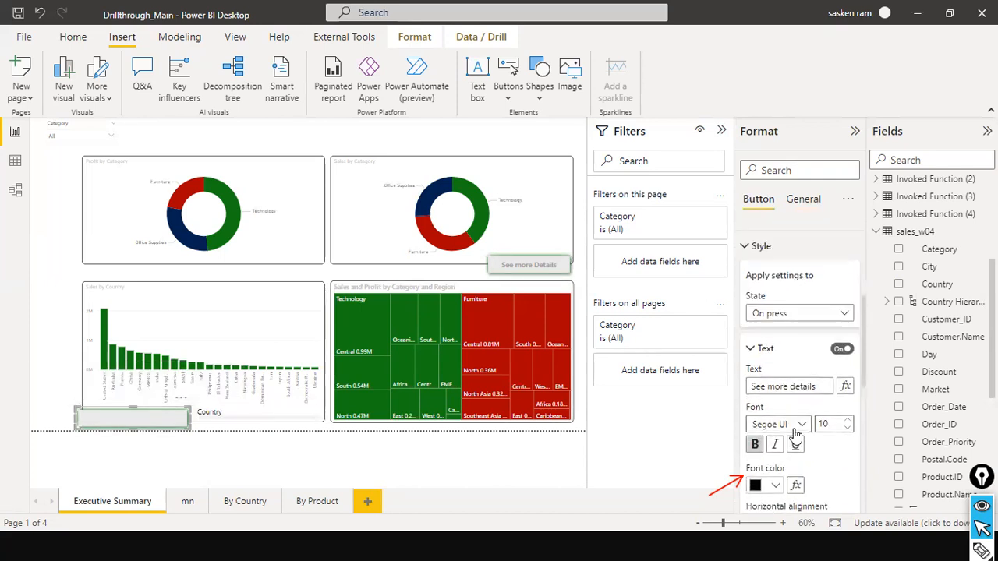
scroll(795, 435, "down", 2)
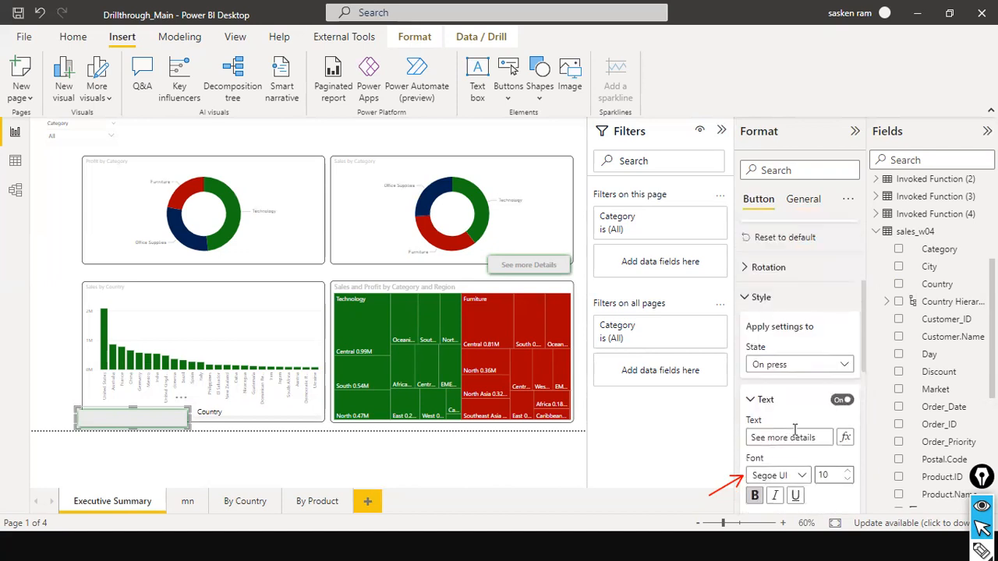
scroll(795, 435, "down", 4)
scroll(795, 437, "up", 2)
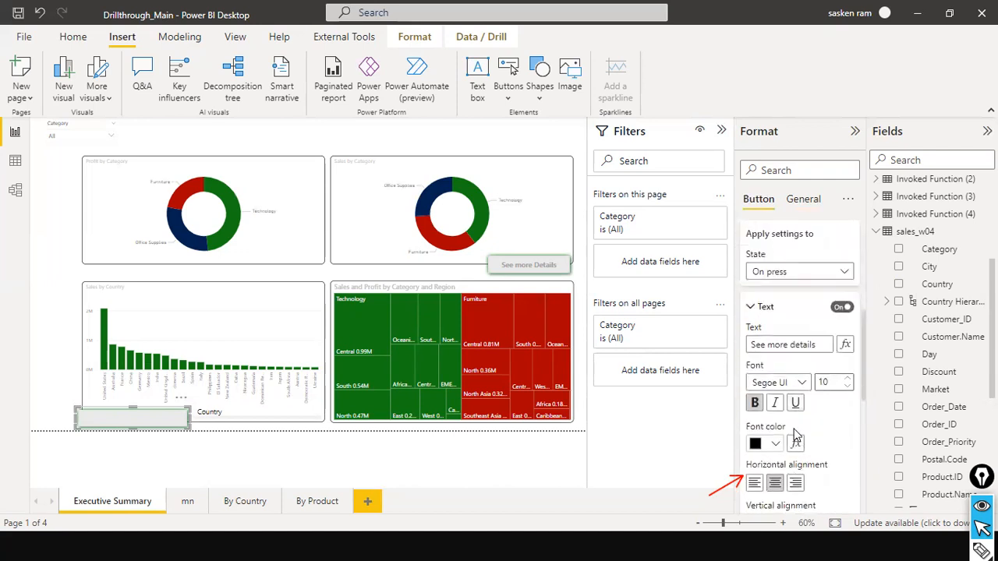
left_click(845, 308)
left_click(845, 308)
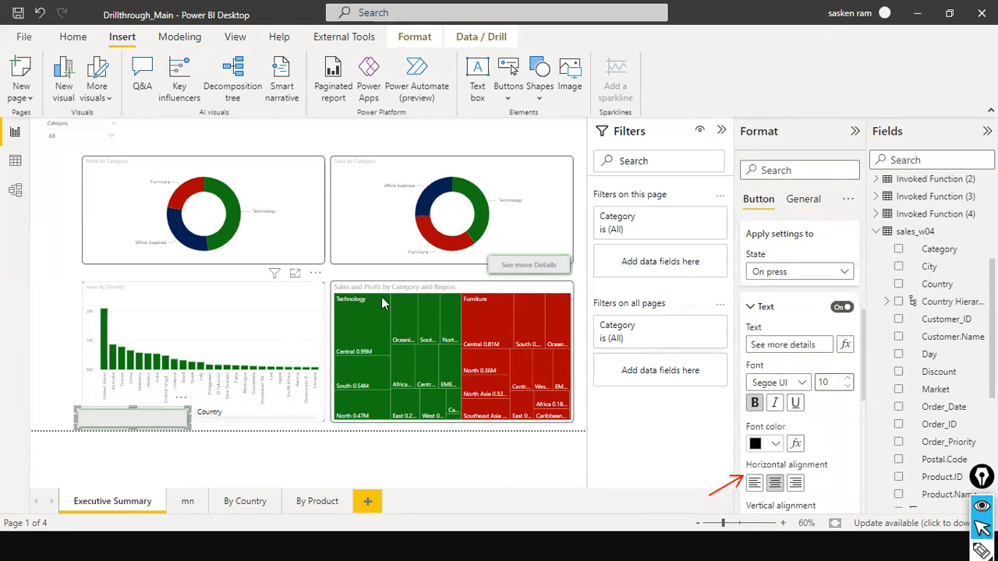
- Compare the text, font and alignment settings of the See more Details button with those of the blank button
left_click(505, 268)
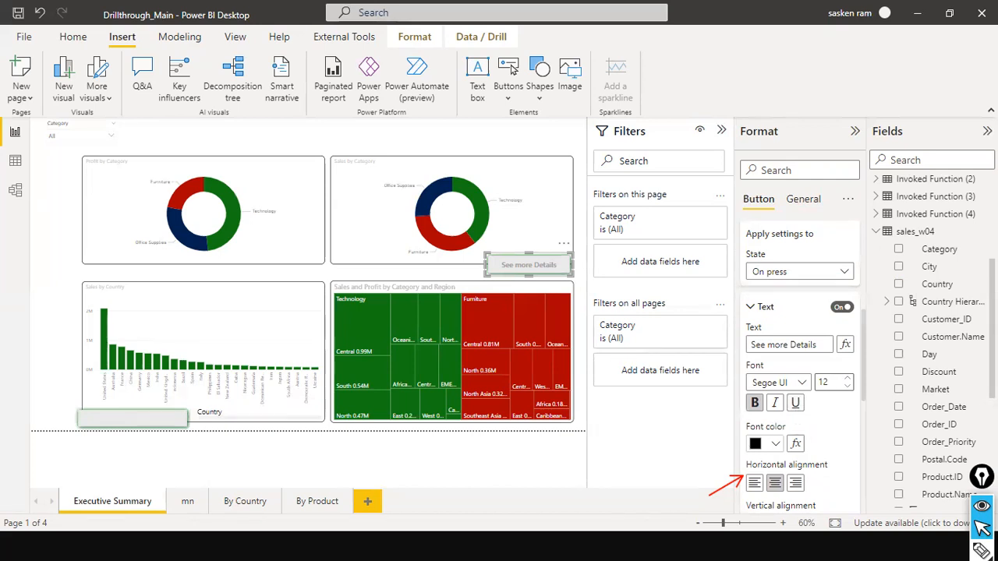
left_click(135, 426)
scroll(812, 420, "down", 1)
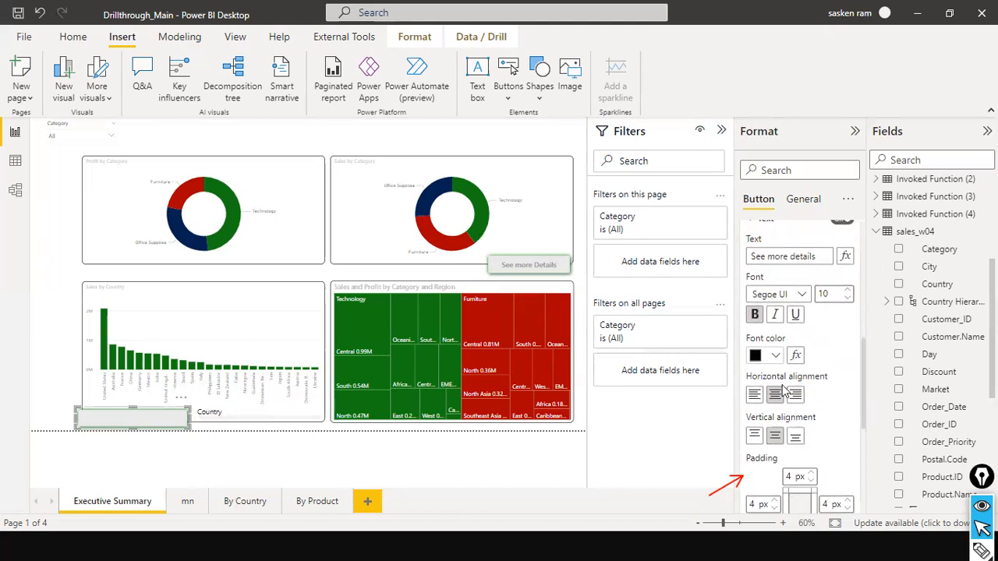
scroll(786, 398, "up", 1)
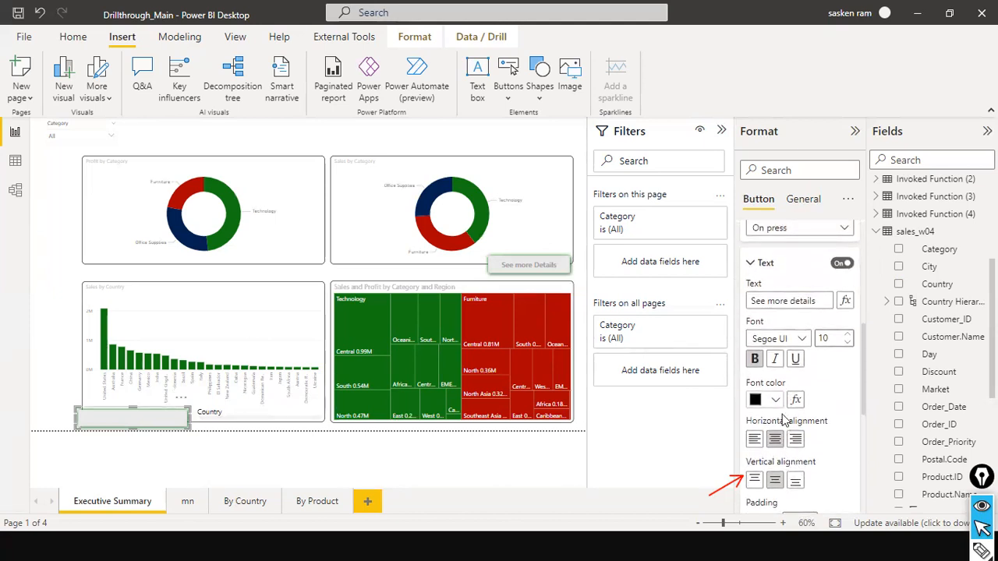
scroll(784, 421, "up", 2)
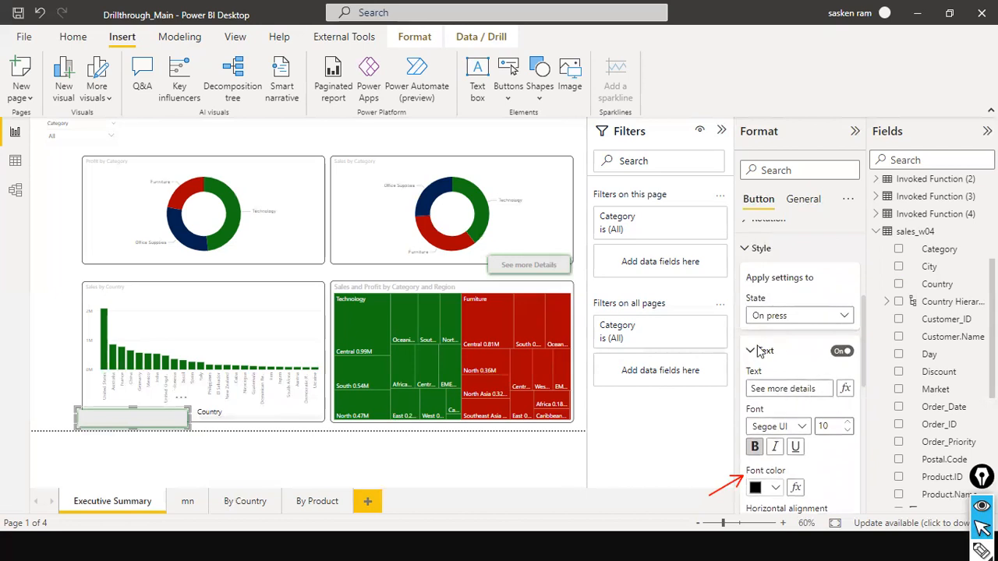
left_click(522, 269)
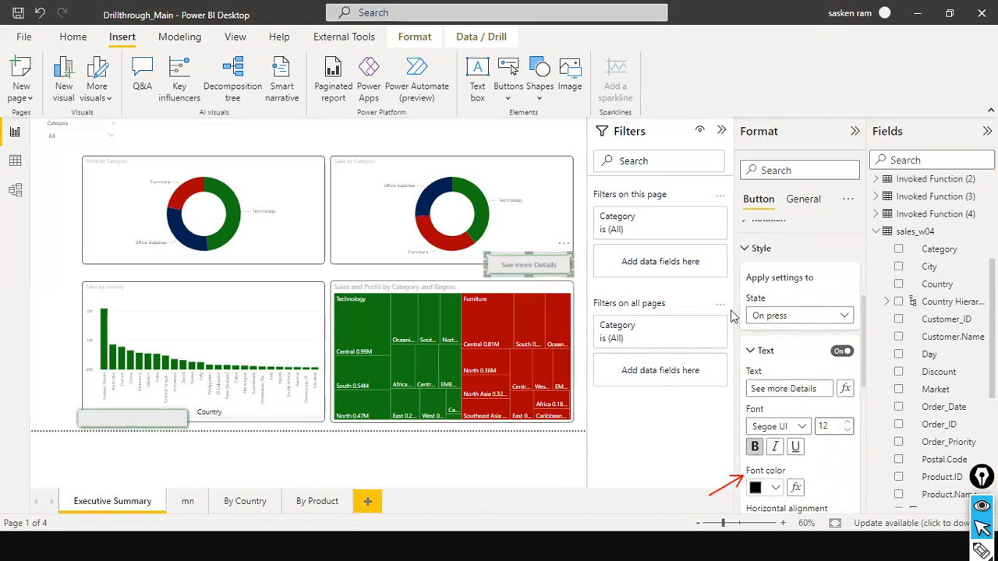
scroll(768, 331, "down", 4)
scroll(768, 331, "up", 3)
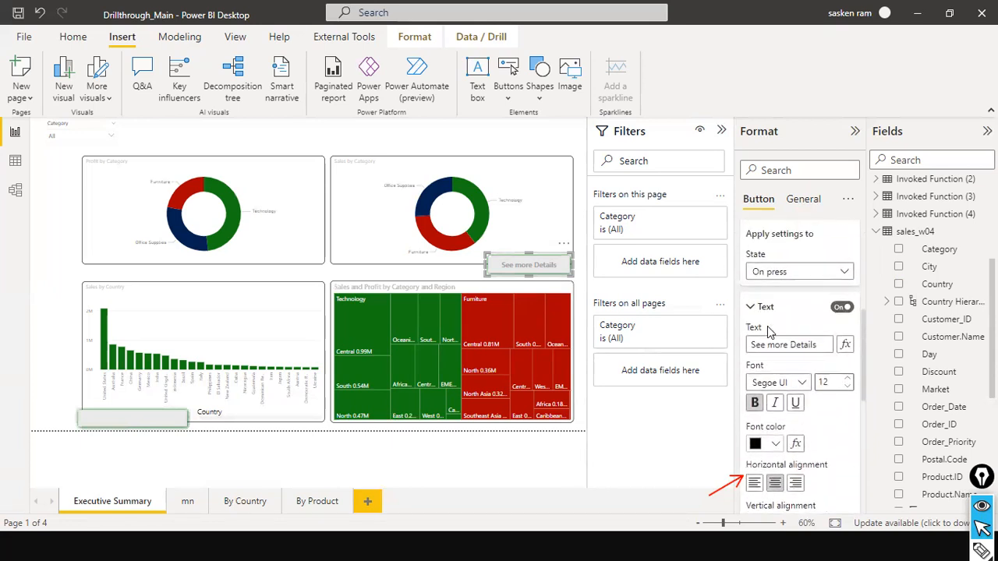
left_click(105, 428)
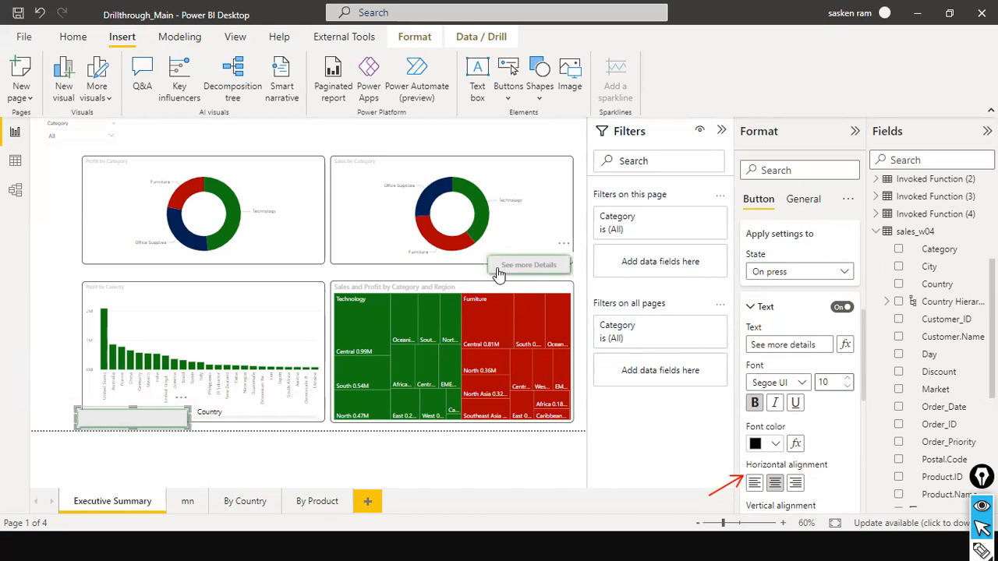
- Switch to the slideshow, advance to the Cross-Report Drillthrough title slide, and return to Power BI Desktop
left_click(23, 37)
left_click(31, 108)
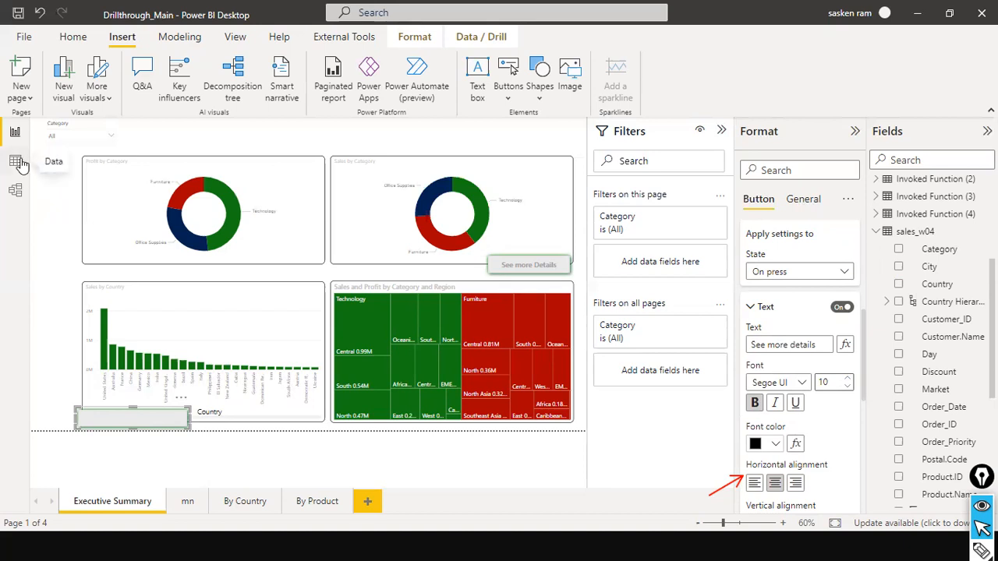
key("alt+Tab")
left_click(323, 192)
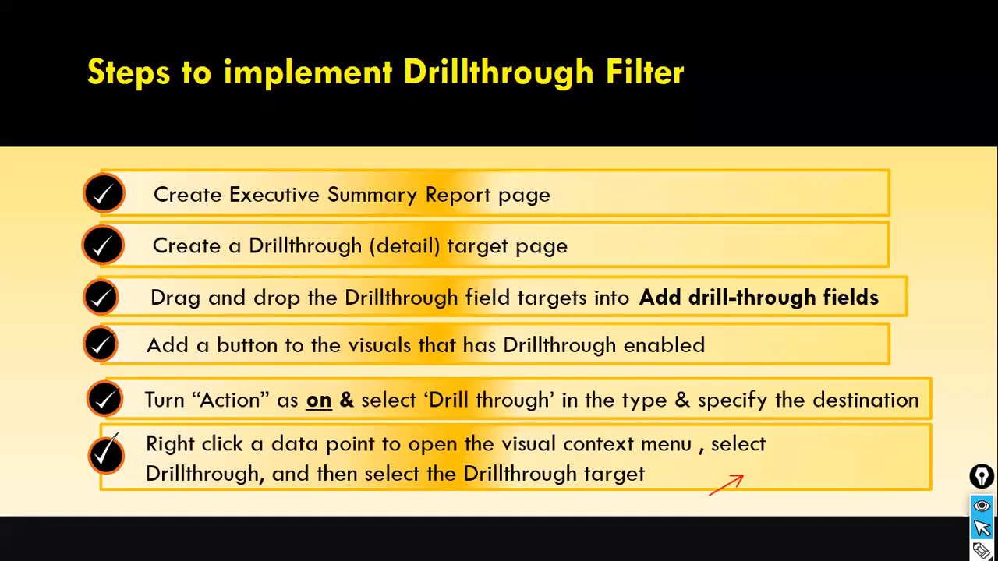
key("Right")
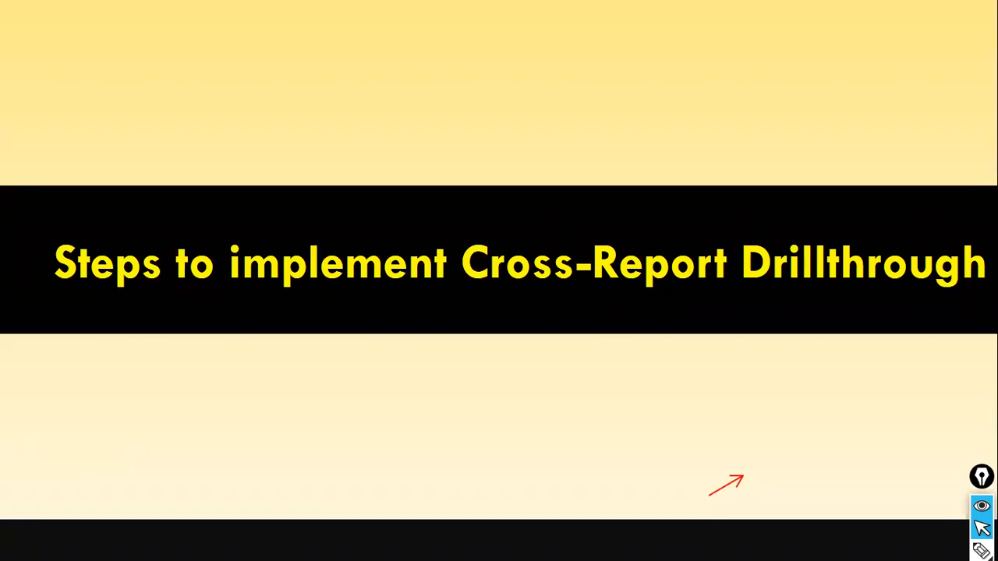
key("alt+Tab")
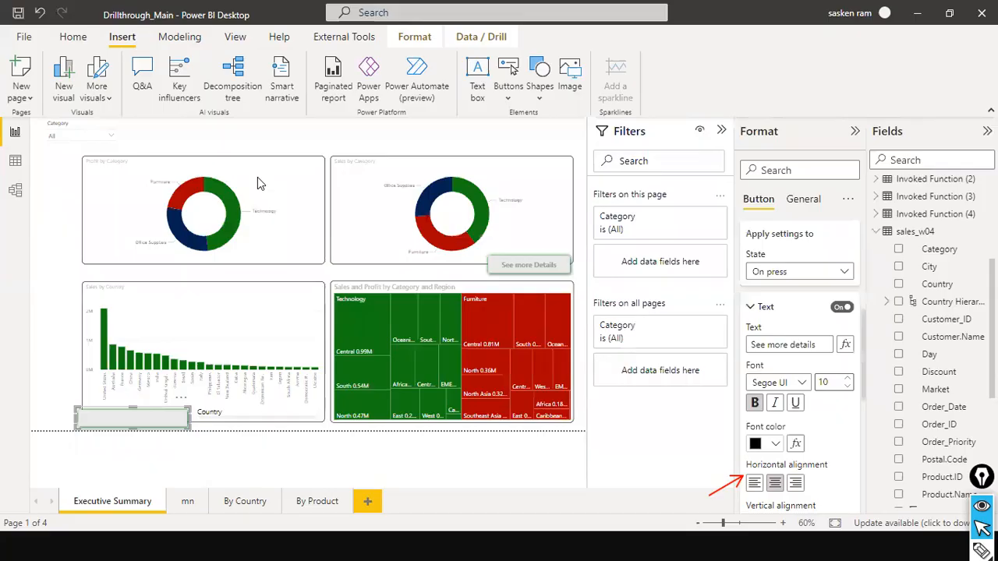
mouse_move(93, 414)
mouse_move(40, 329)
left_mouse_down()
mouse_move(58, 464)
mouse_move(90, 490)
left_mouse_up()
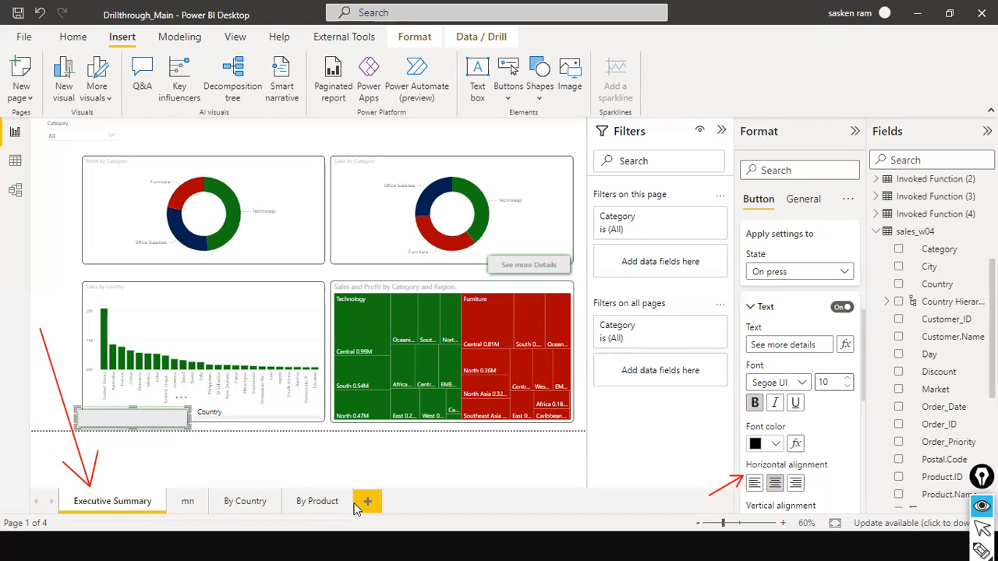
- Try to drill through from the Technology slice of Sales by Category using the See more Details button
right_click(486, 218)
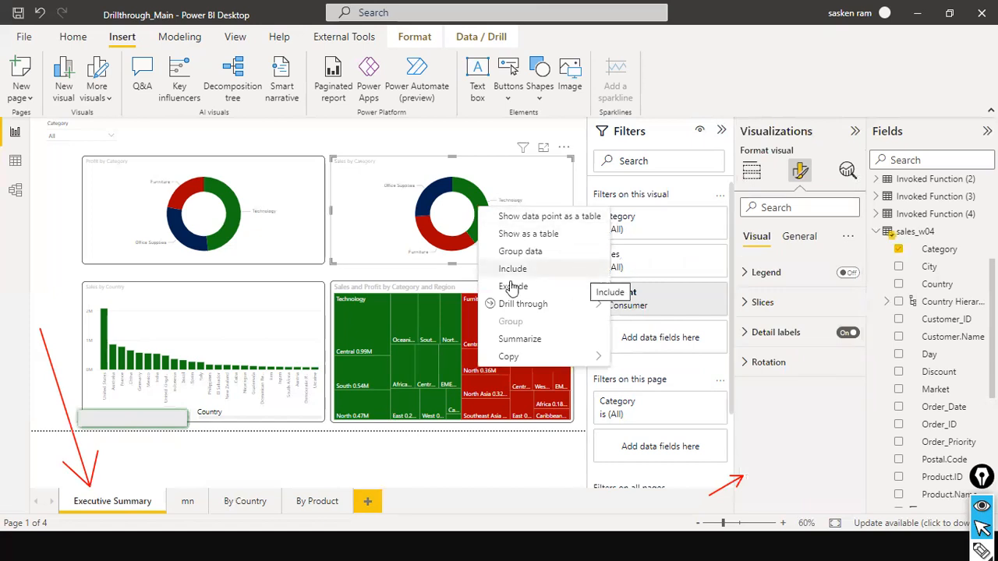
key("Escape")
left_click(491, 217)
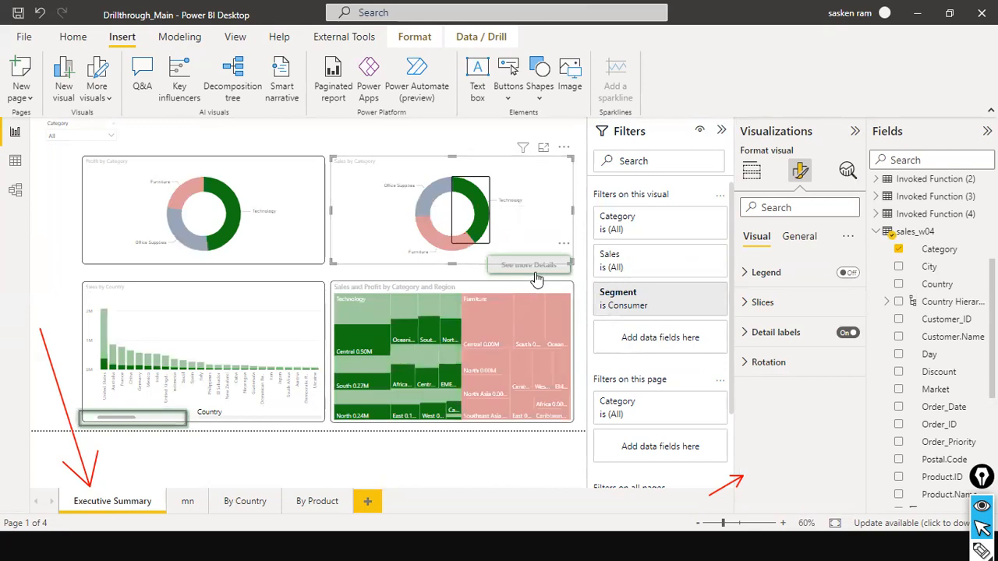
left_click(535, 273, "ctrl")
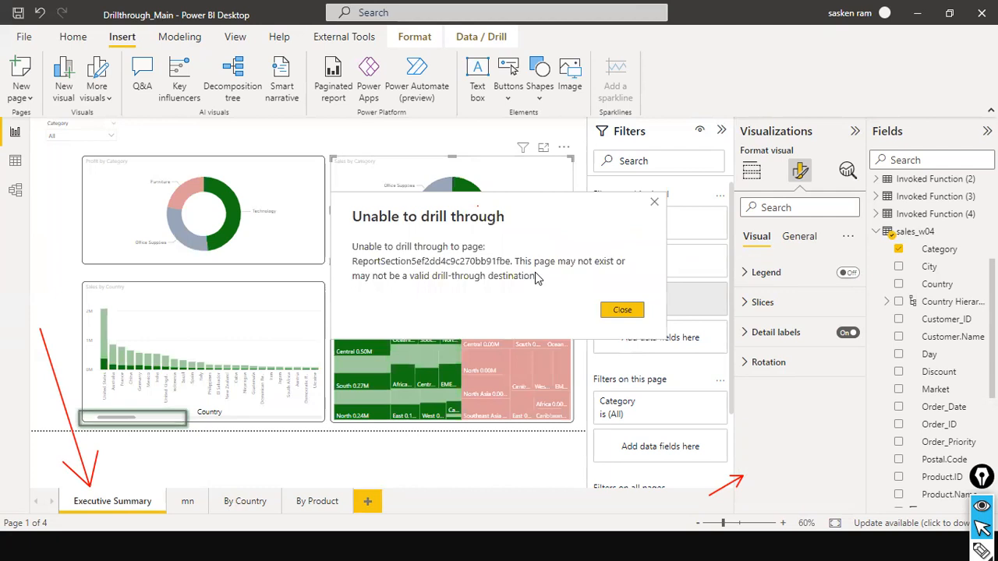
left_click(623, 311)
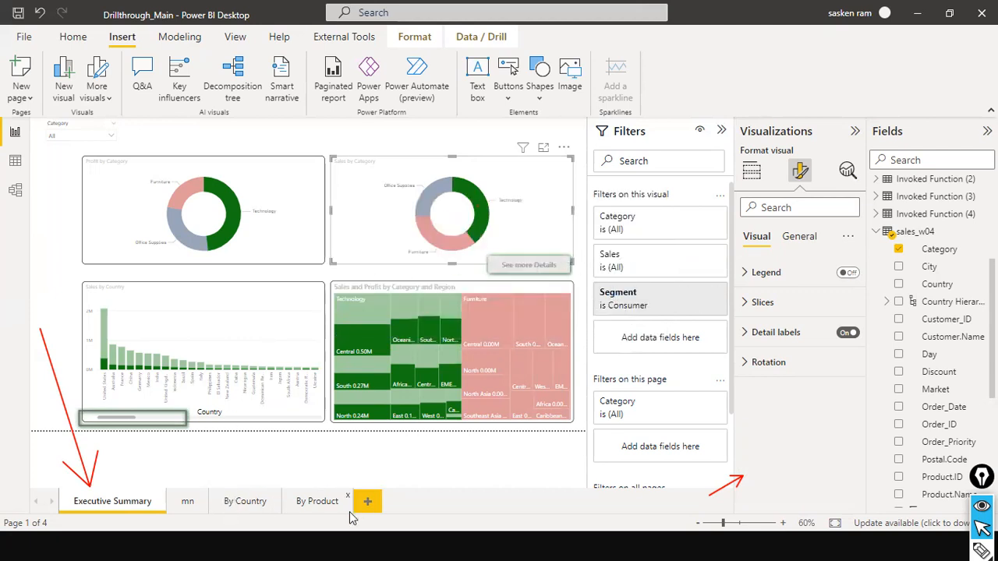
- Set the drill-through destination of the See more Details button to the By Product page
left_click(515, 267)
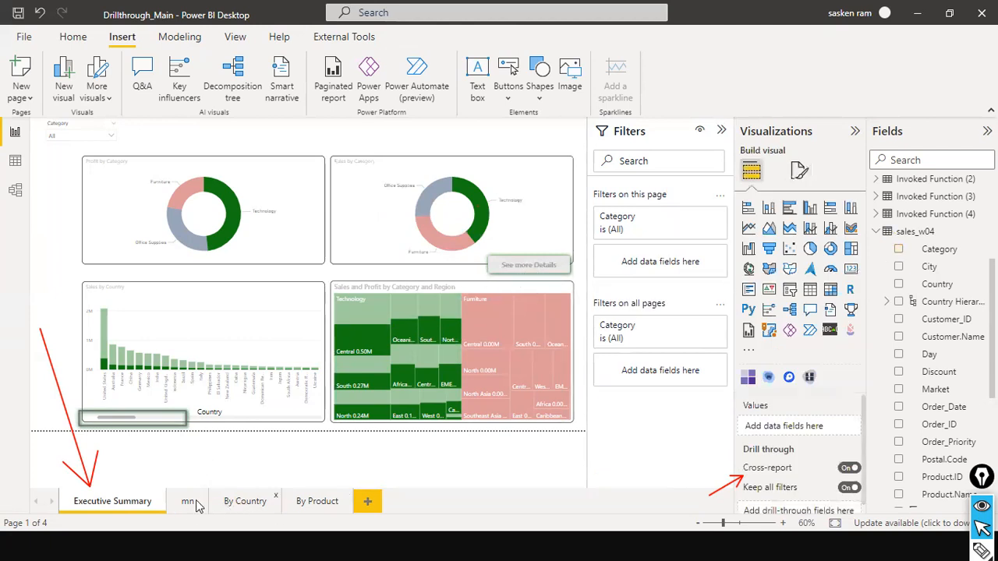
left_click(530, 265)
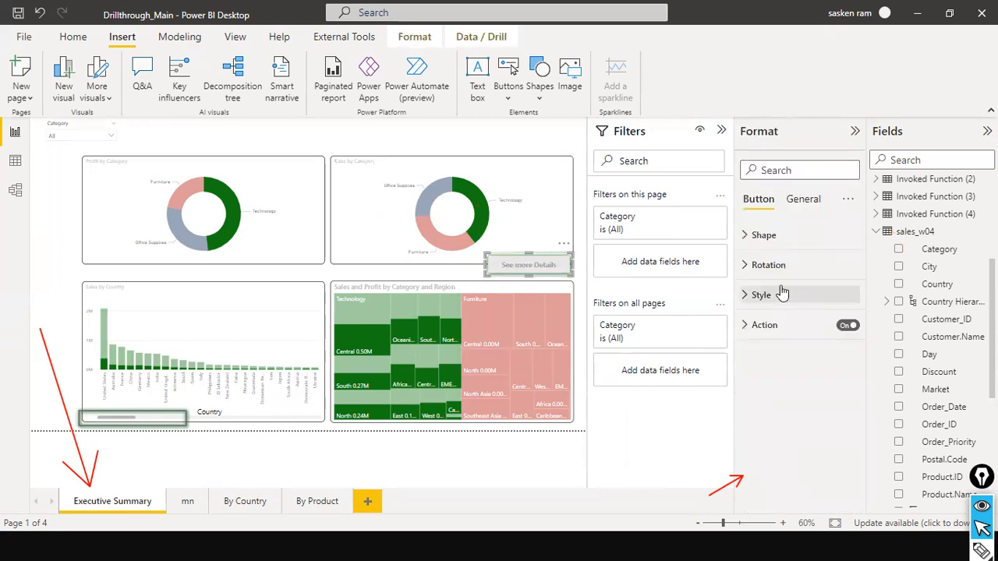
left_click(745, 235)
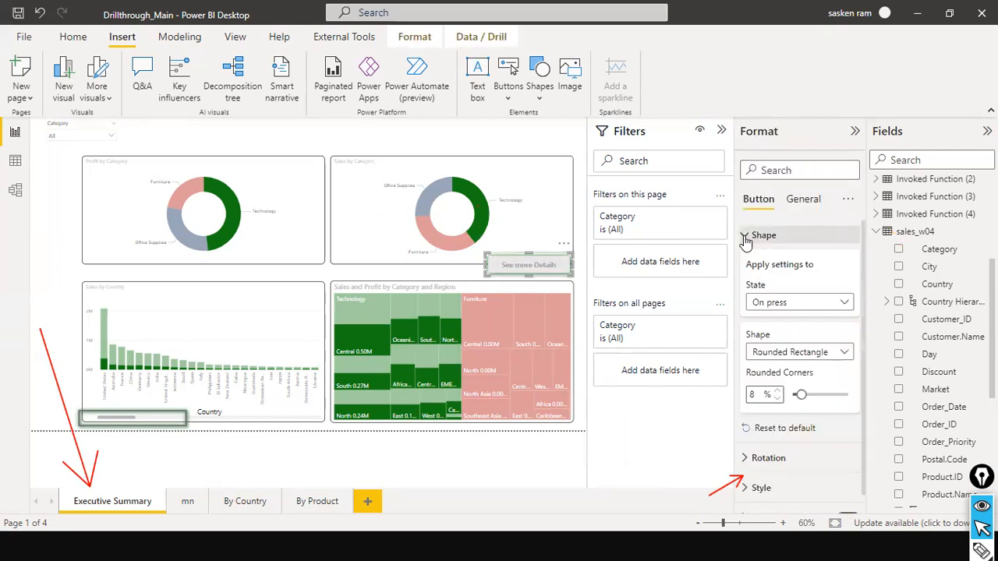
scroll(748, 265, "down", 1)
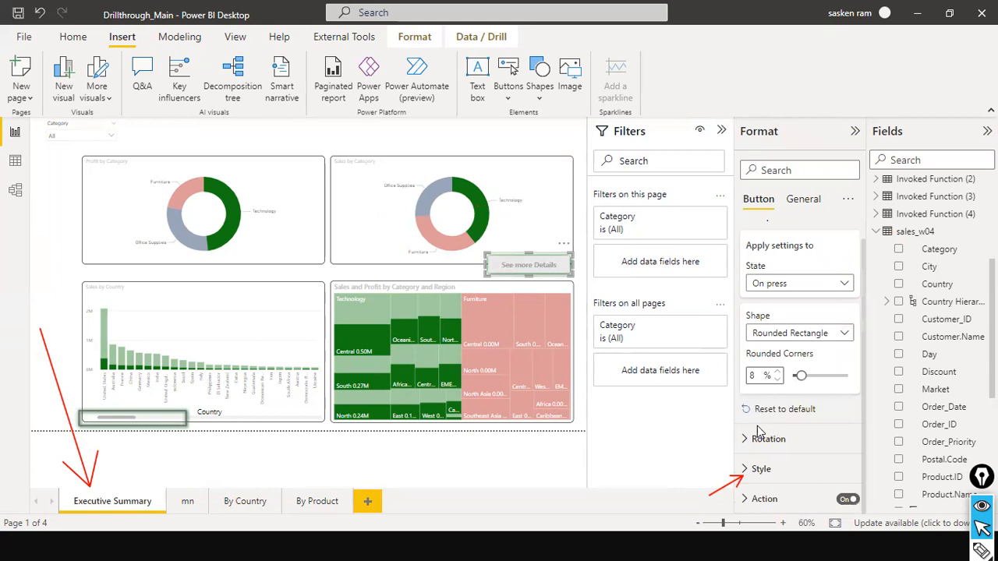
left_click(749, 503)
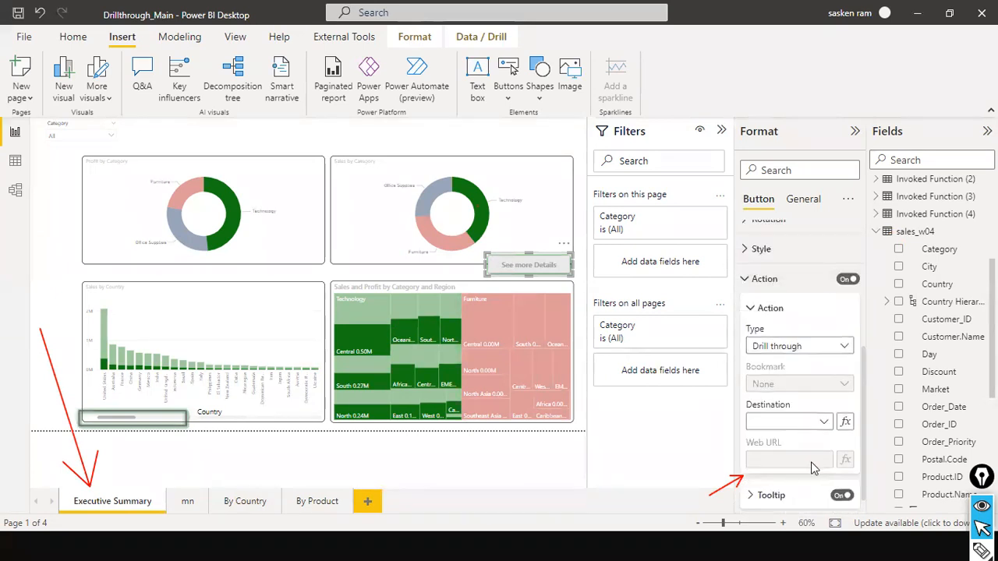
left_click(824, 423)
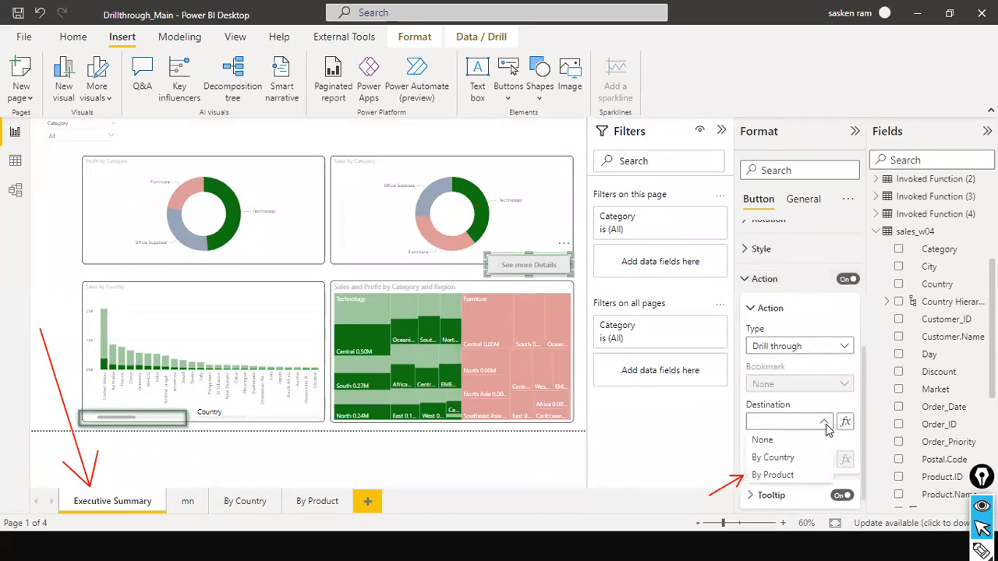
left_click(786, 475)
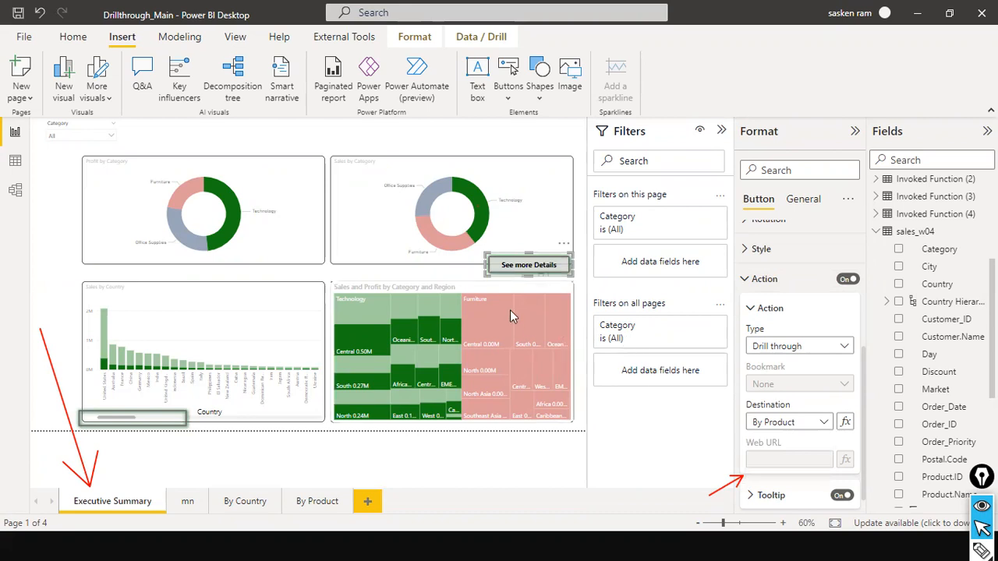
- Drill through from the Technology slice of Sales by Category with the See more Details button, and return to the Executive Summary page
left_click(481, 217)
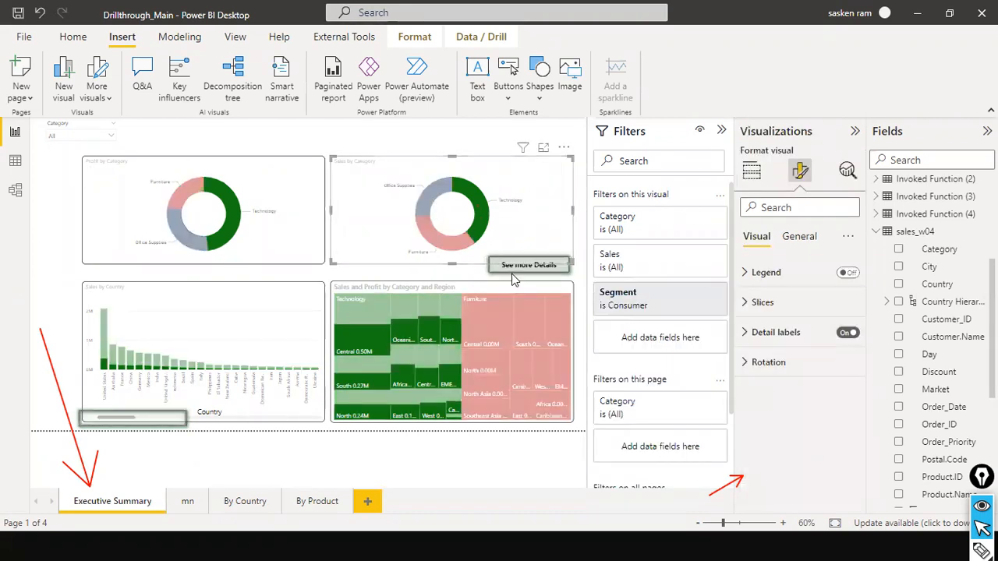
left_click(520, 266, "ctrl")
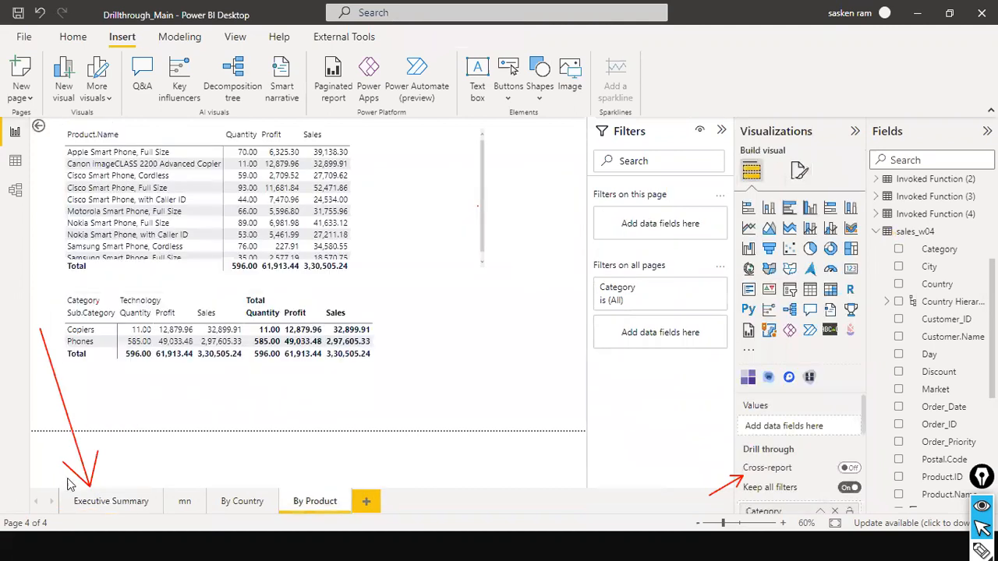
left_click(88, 502)
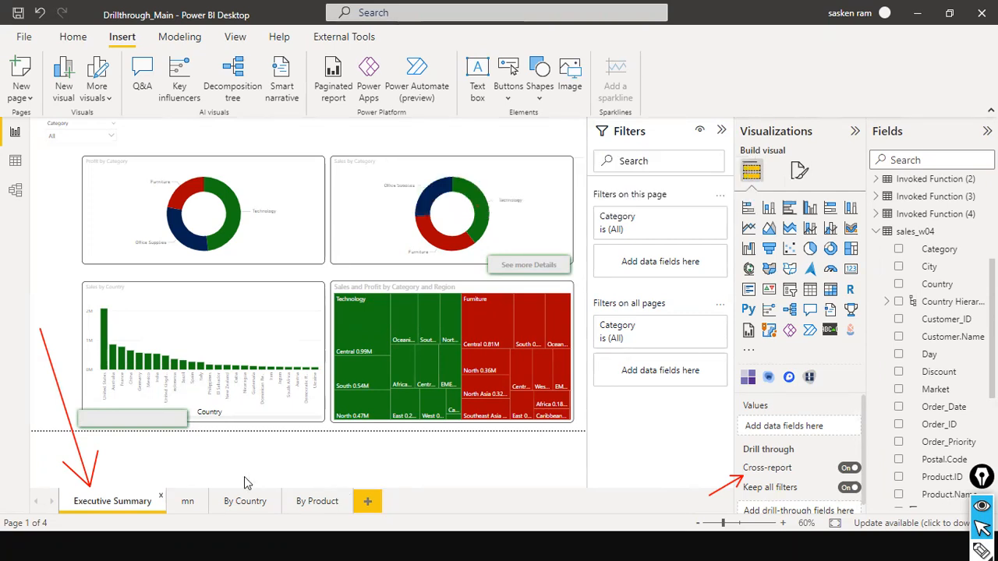
- Switch to the slideshow, advance through the first two cross-report drillthrough instructions, and return to Power BI Desktop
key("alt+Tab")
key("alt+Tab")
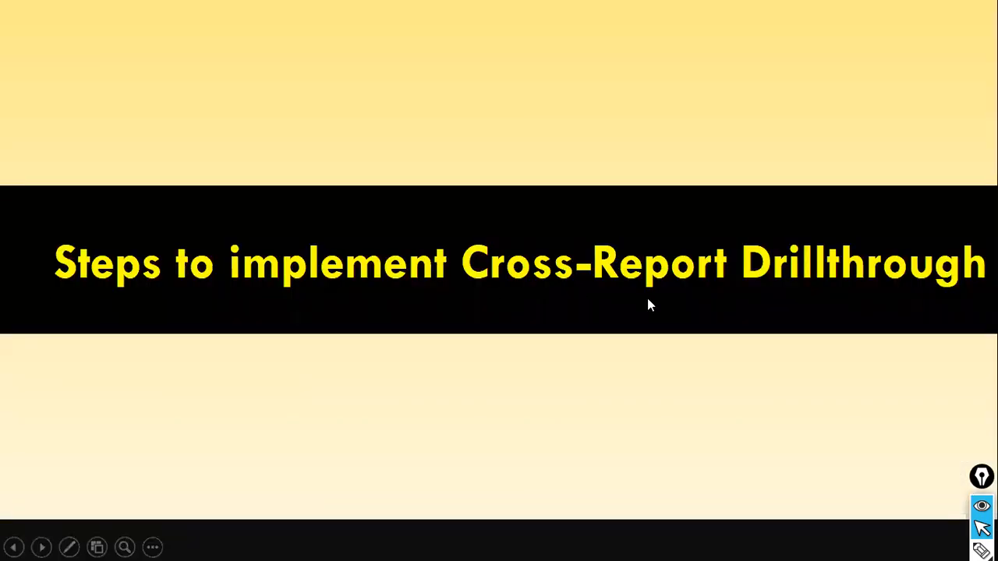
left_click(647, 298)
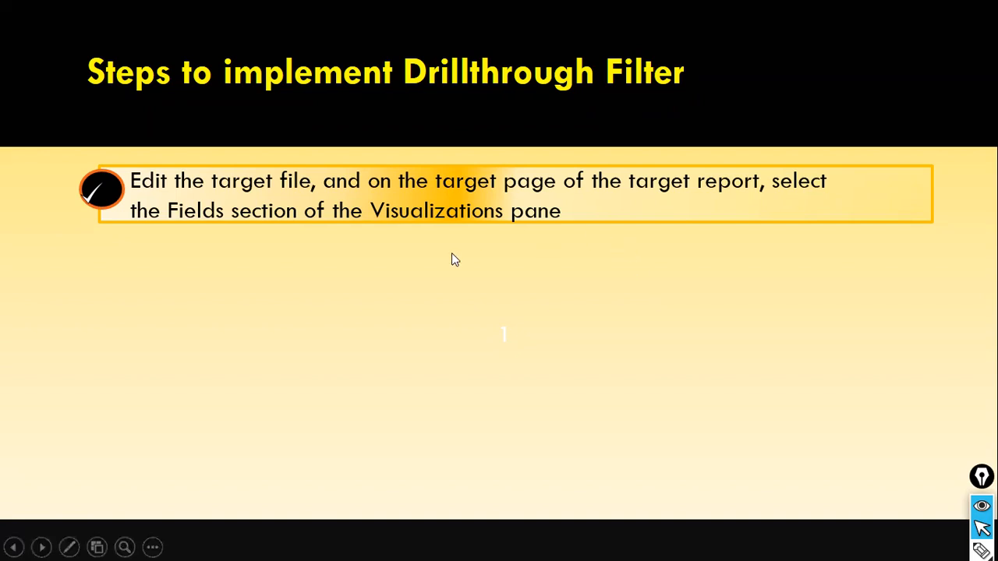
key("Right")
key("Left")
key("Right")
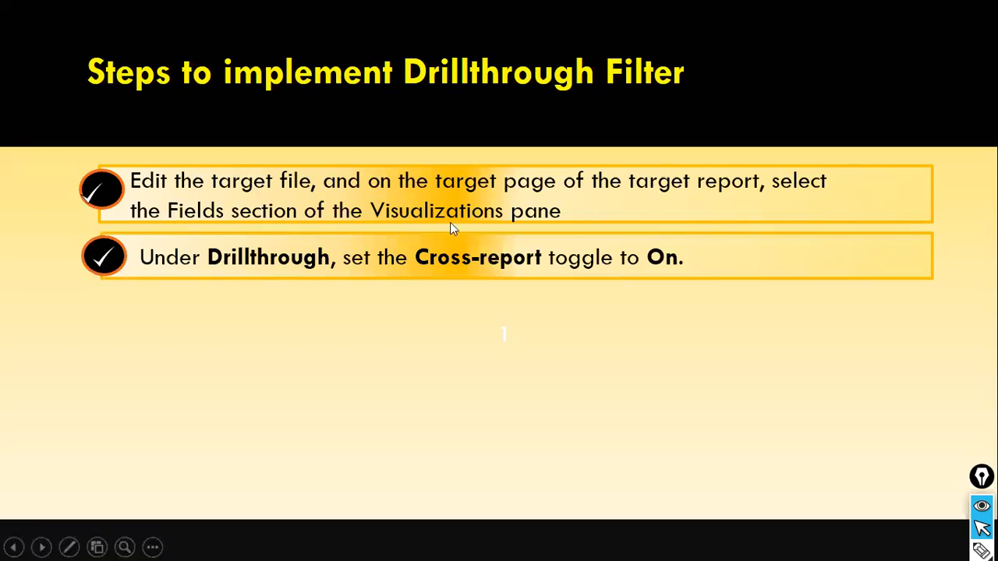
key("alt+Tab")
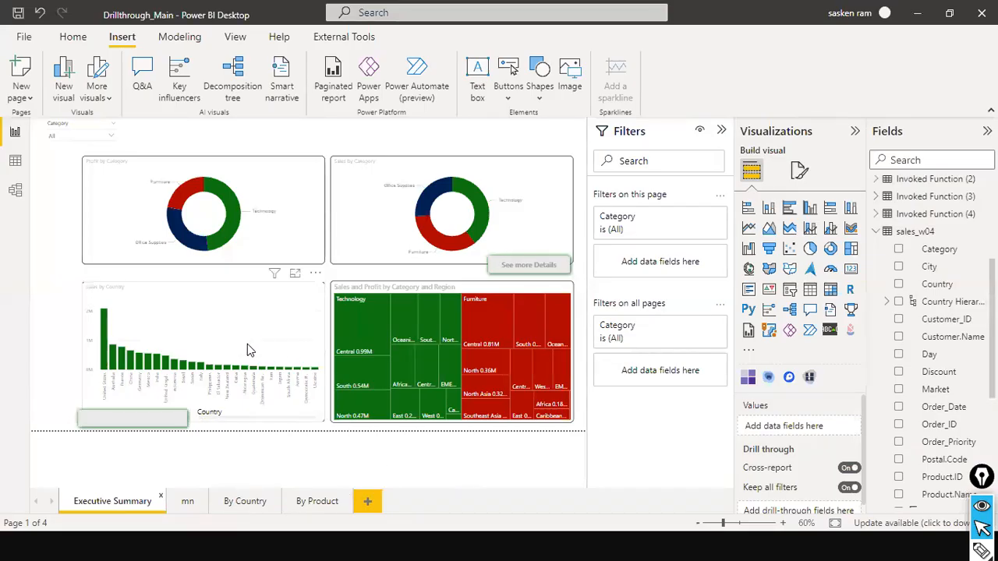
- In the current file's report settings, allow visuals in this report to use drillthrough targets from other reports, and apply the options
mouse_move(544, 381)
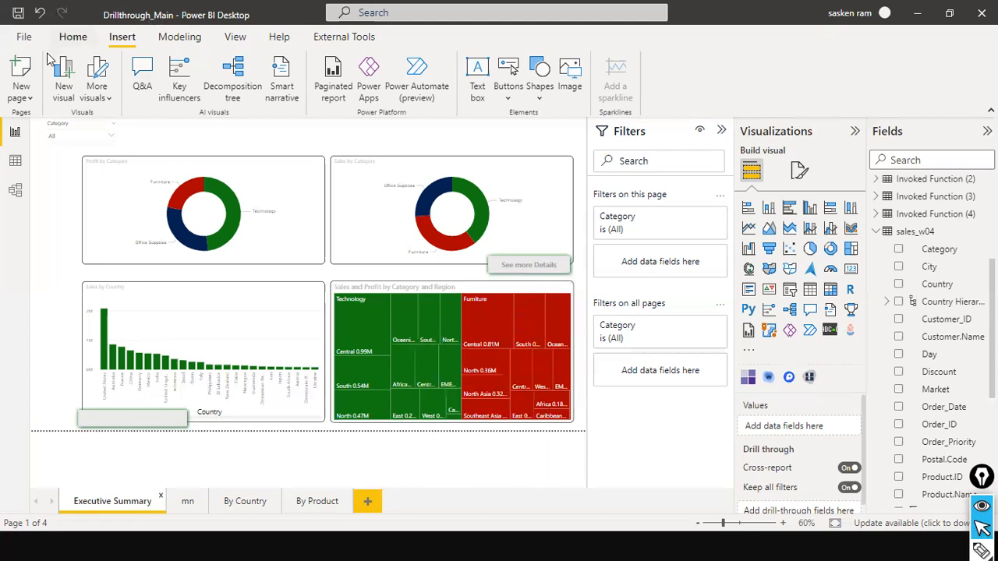
left_click(24, 38)
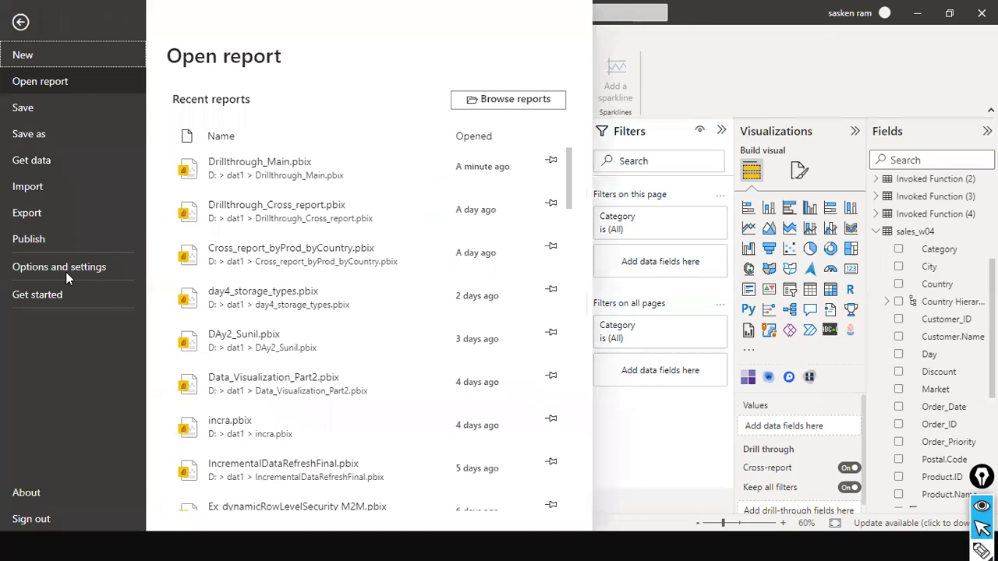
left_click(65, 271)
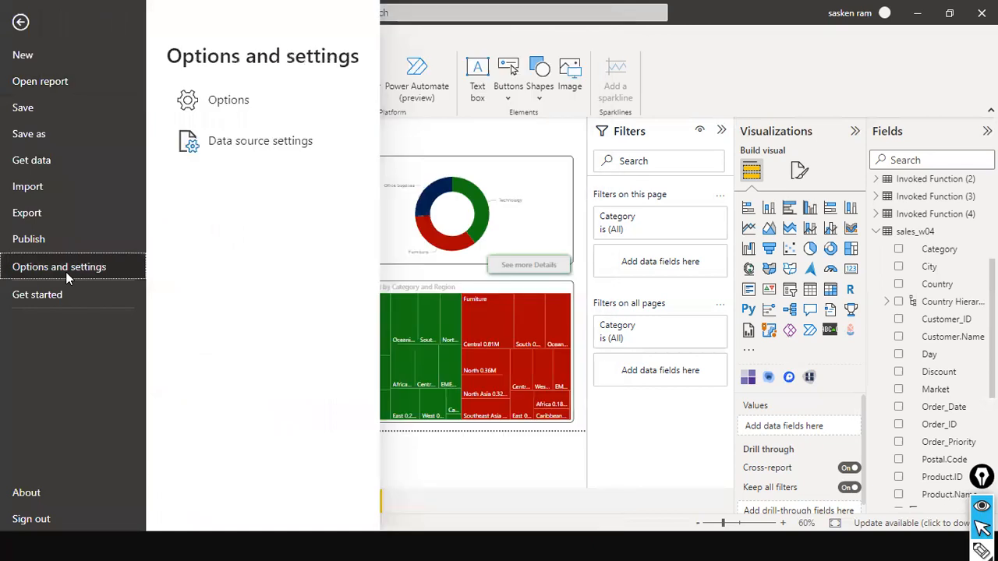
left_click(218, 117)
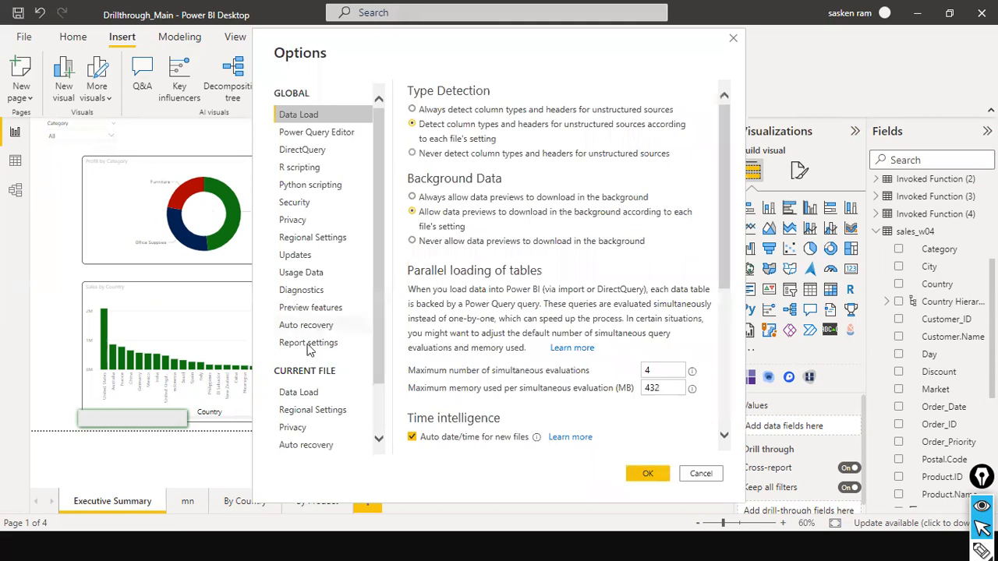
scroll(310, 350, "down", 2)
left_click(339, 442)
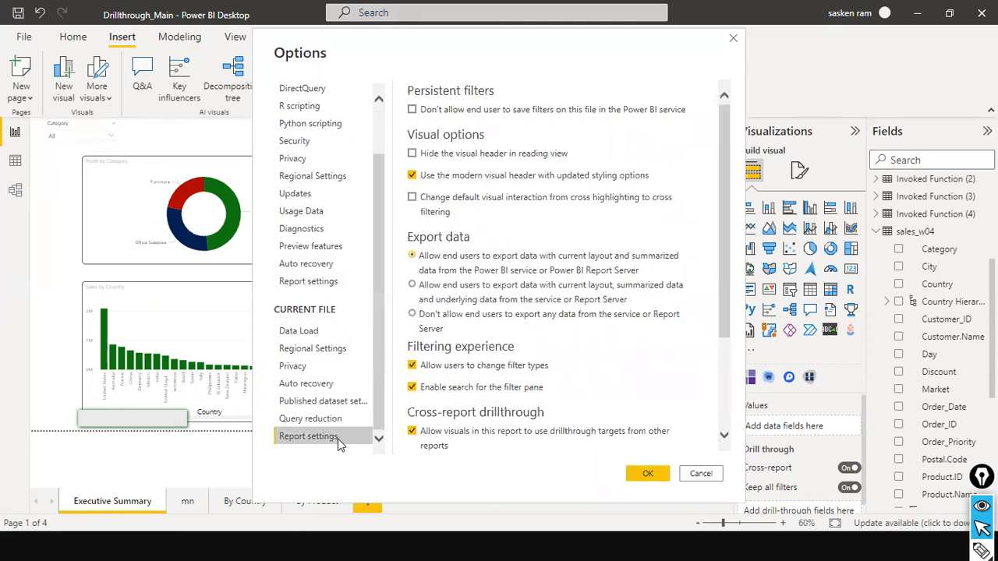
scroll(528, 328, "down", 2)
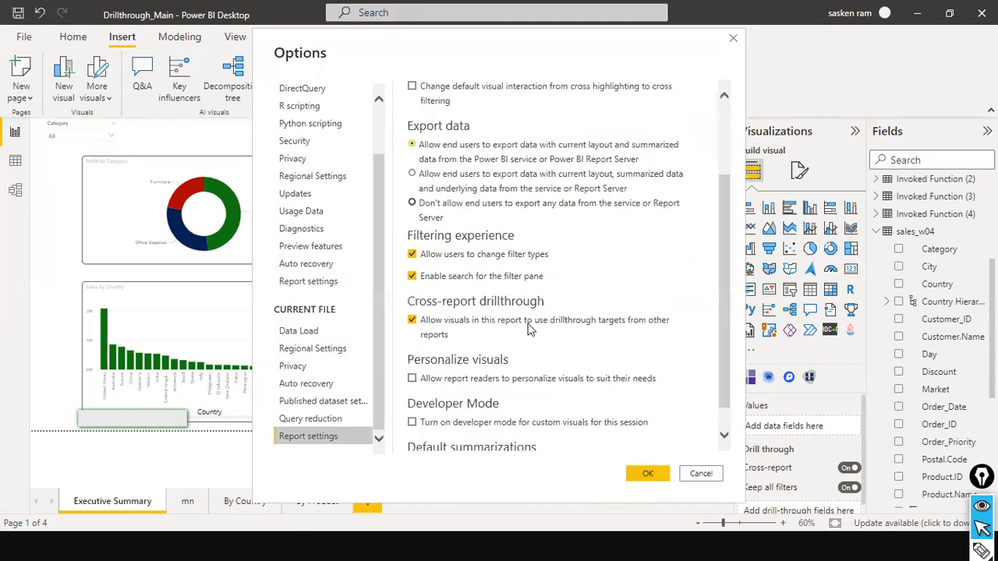
left_click(412, 319)
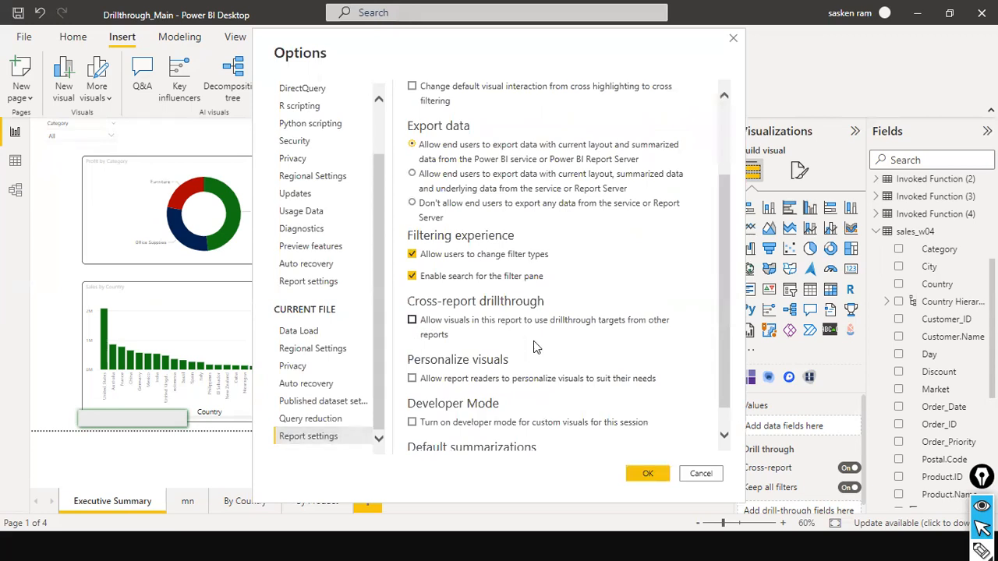
left_click(412, 321)
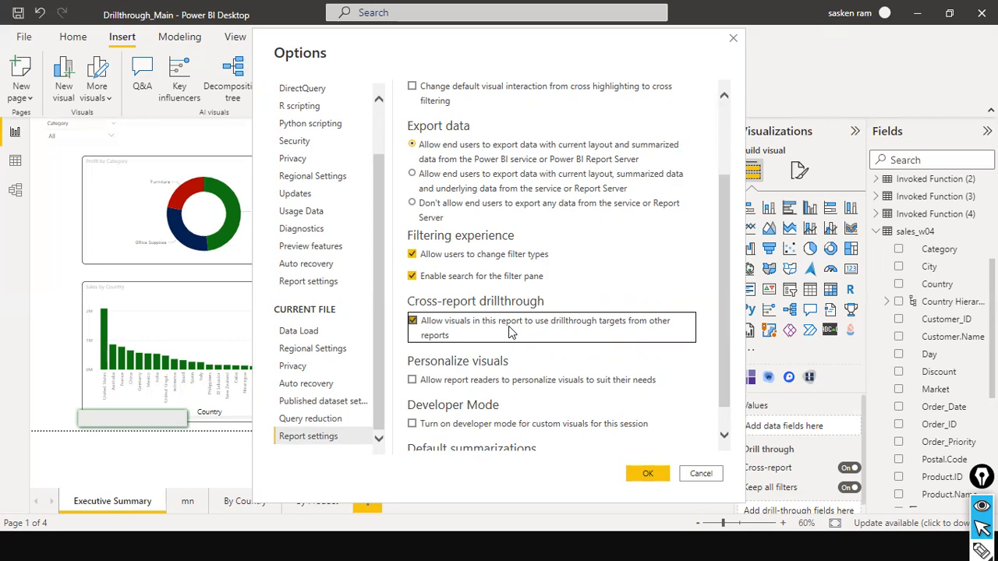
left_click(629, 472)
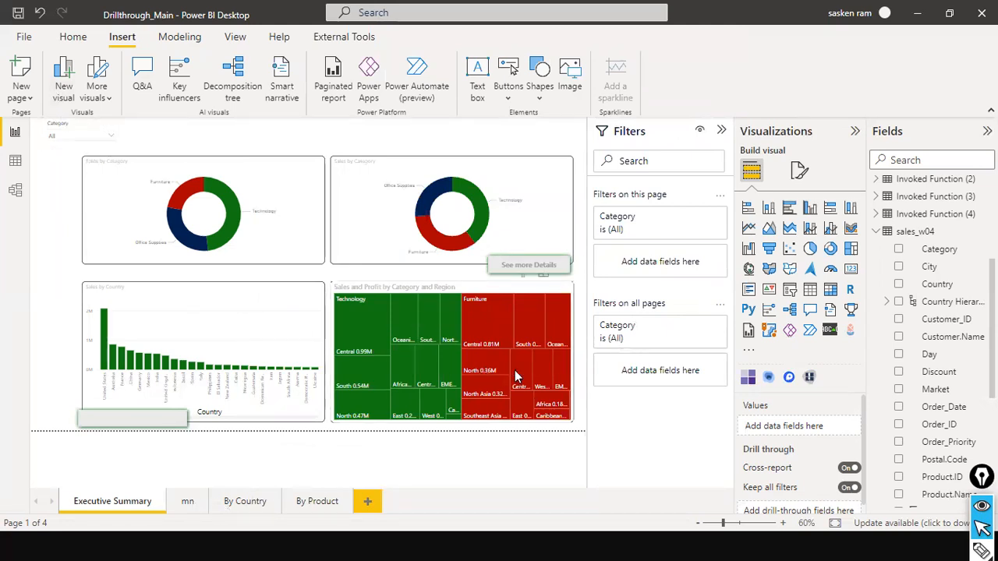
- Switch to the dat1 folder in File Explorer and duplicate Drillthrough_Main.pbix there
key("alt+Tab")
key("Tab")
key("Tab")
key("Tab")
key("Tab")
key("Tab")
key("Tab")
key("Tab")
key("Tab")
key("Tab")
key("Tab")
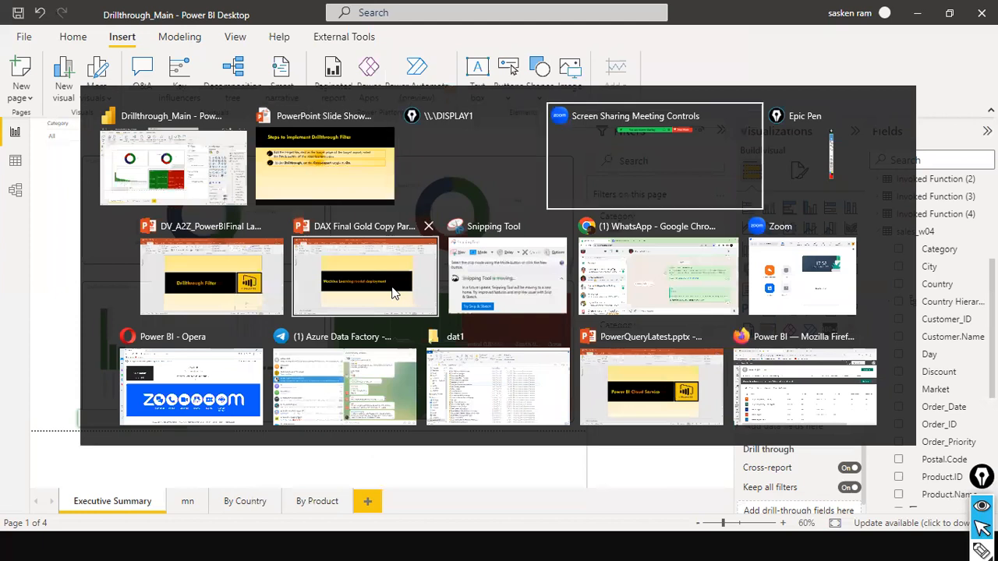
key("Tab")
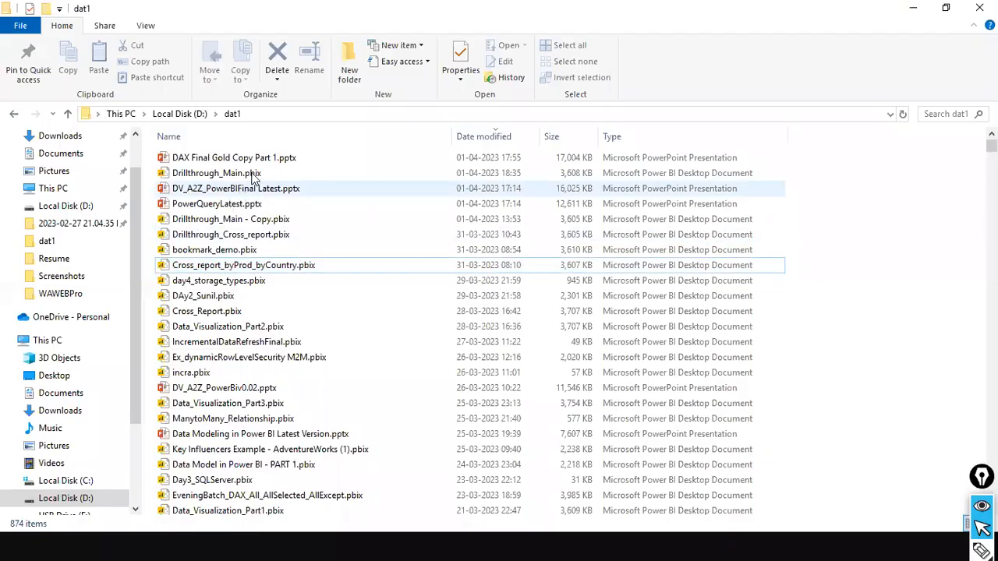
left_click(252, 175)
right_click(252, 175)
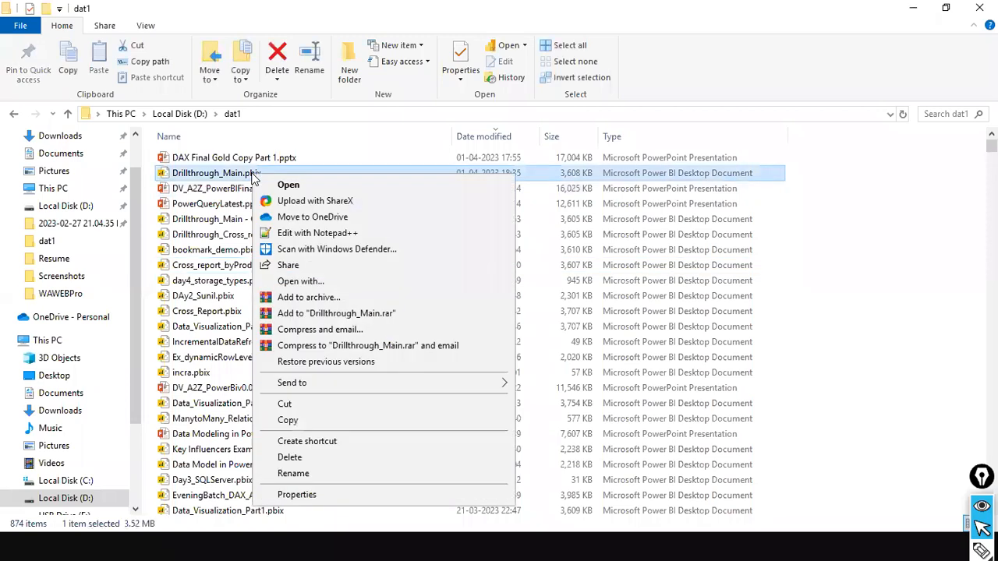
left_click(308, 420)
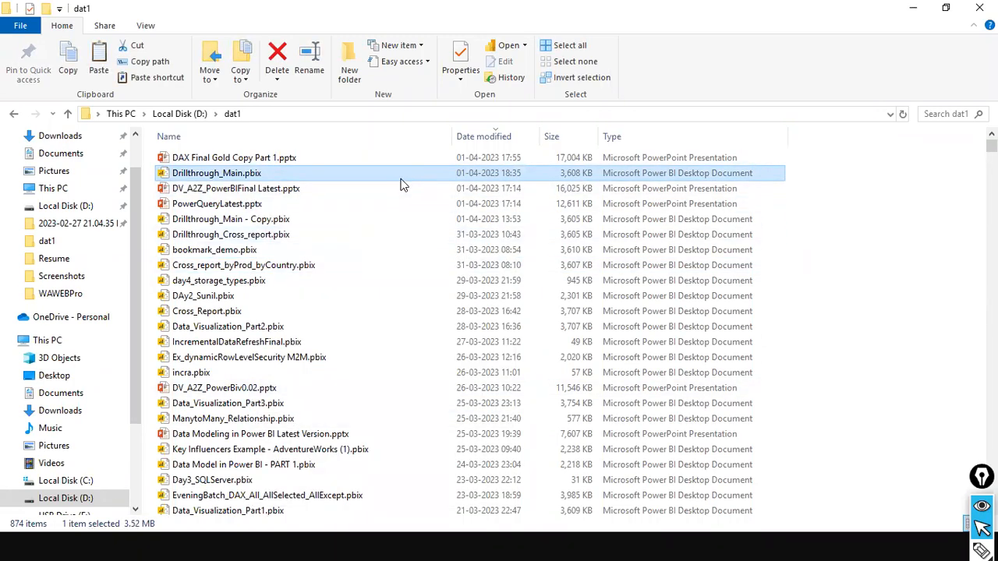
key("ctrl+v")
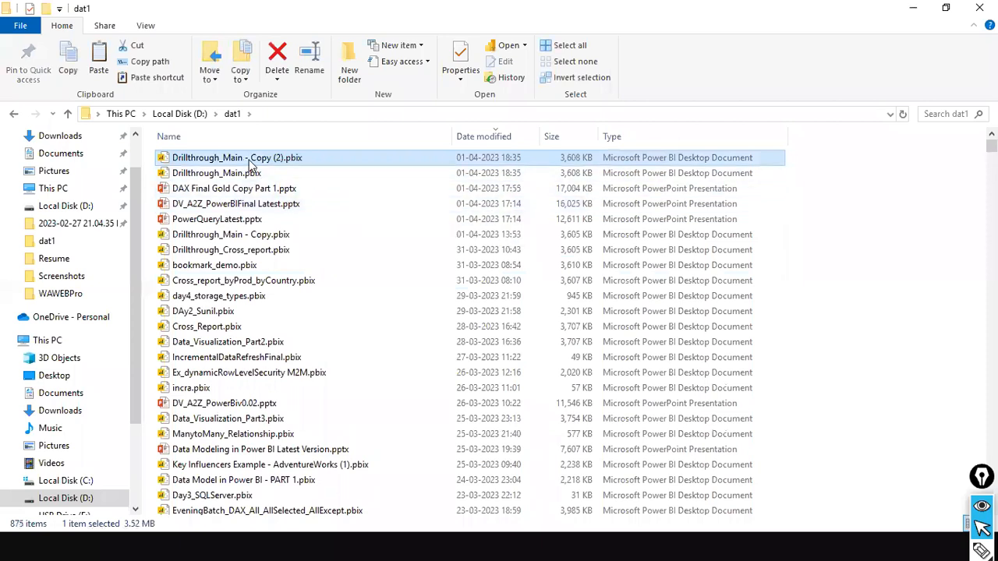
- Rename Drillthrough_Main - Copy (2).pbix to Cross_eport-detail.pbix
right_click(250, 161)
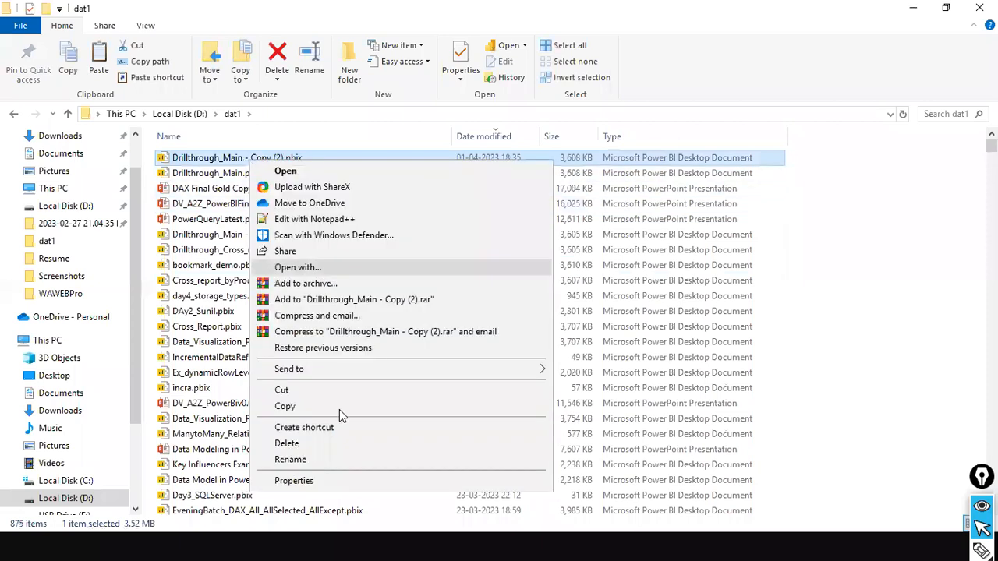
left_click(333, 464)
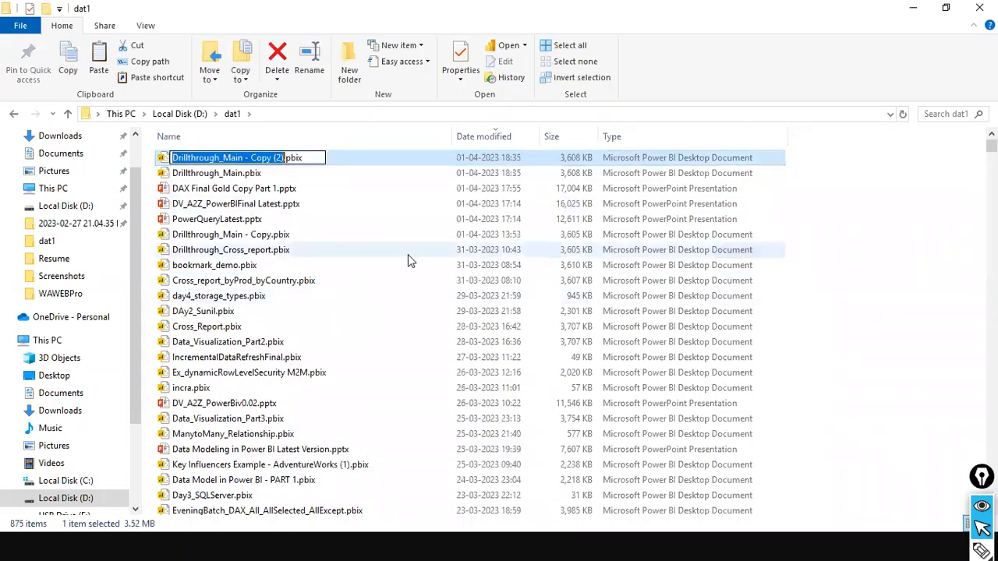
key("Home")
key("Right")
key("Right")
key("Right")
key("Right")
key("Right")
key("Right")
key("Right")
key("Right")
key("Right")
key("Right")
key("Right")
key("Right")
key("Right")
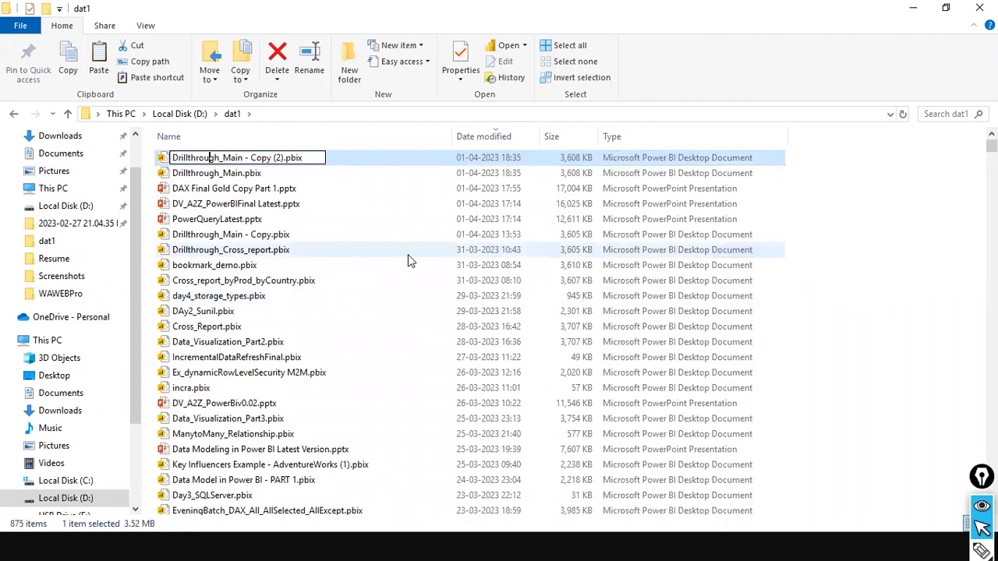
type("Detai")
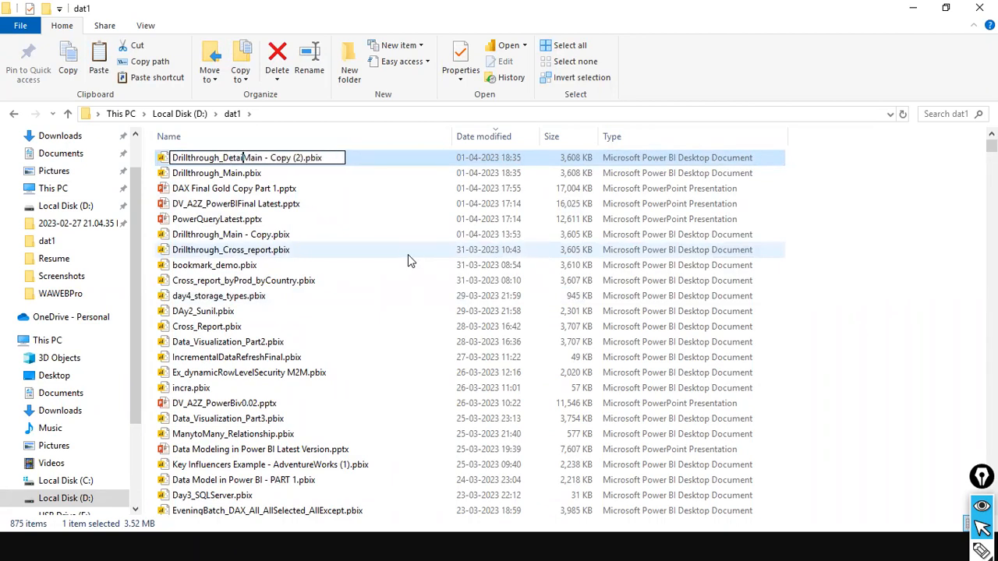
key("BackSpace")
key("BackSpace")
key("BackSpace")
key("BackSpace")
key("BackSpace")
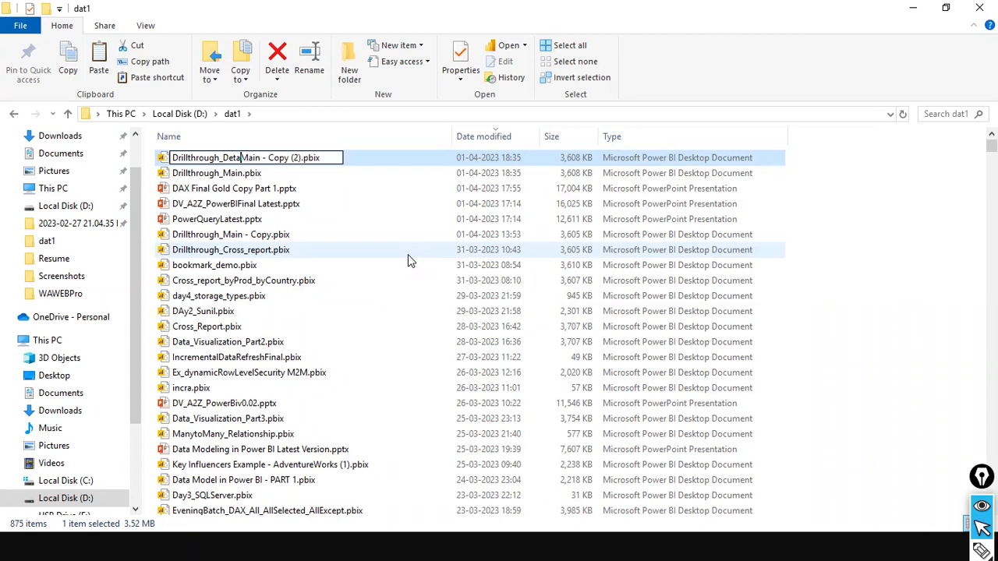
key("BackSpace")
key("BackSpace")
key("BackSpace")
key("BackSpace")
key("BackSpace")
key("BackSpace")
key("BackSpace")
key("BackSpace")
key("BackSpace")
key("BackSpace")
key("BackSpace")
key("BackSpace")
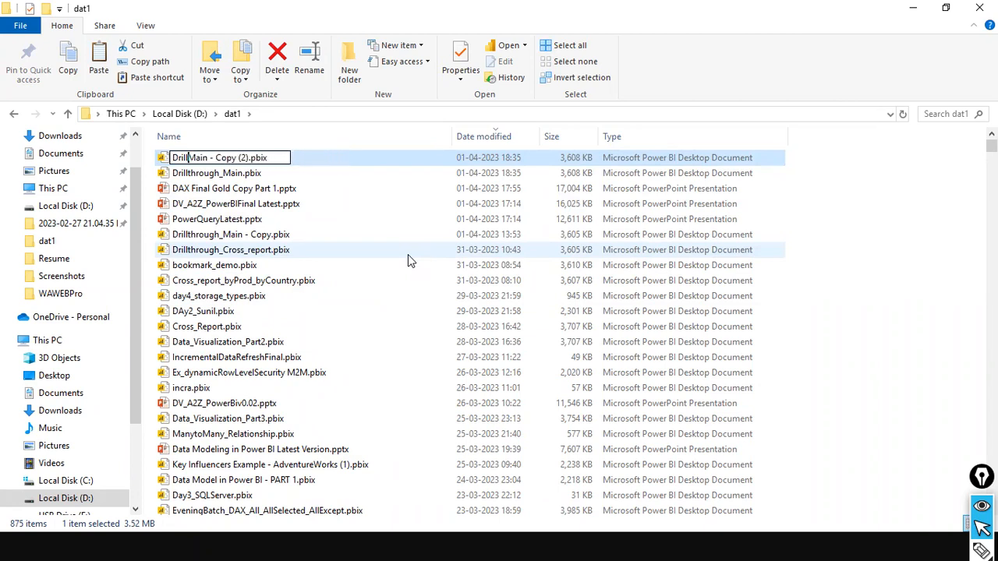
key("BackSpace")
type("Cros")
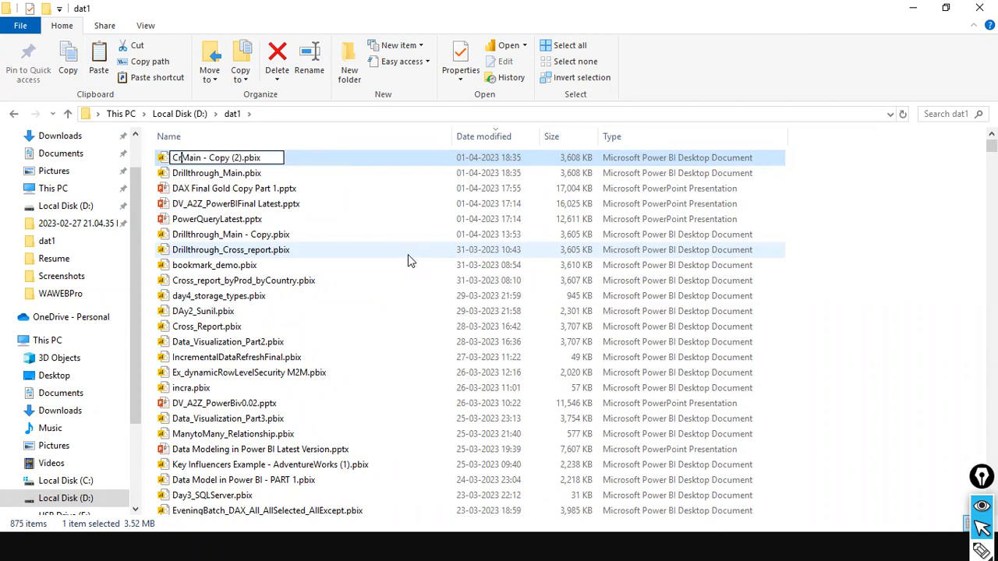
type("s-report")
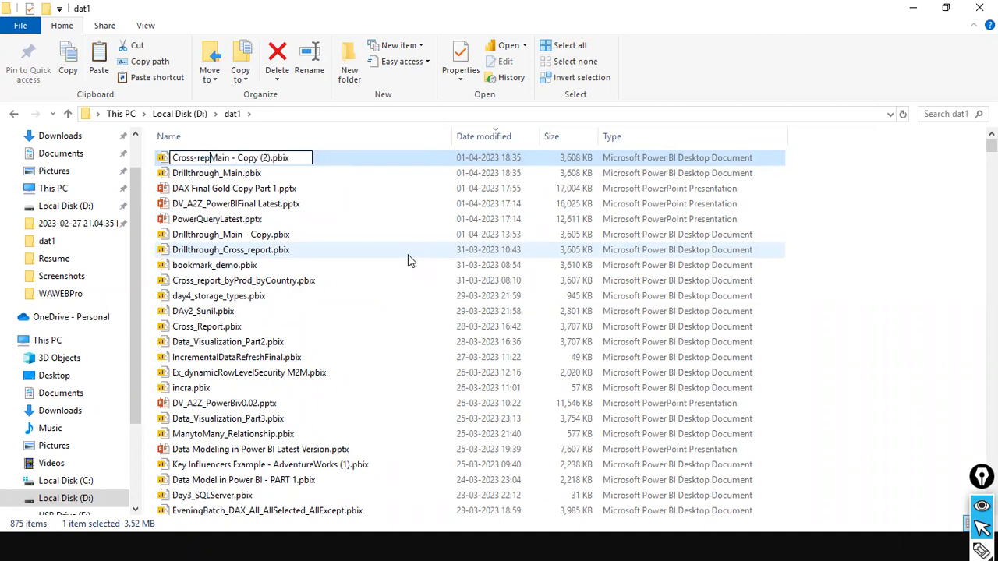
type("-detail")
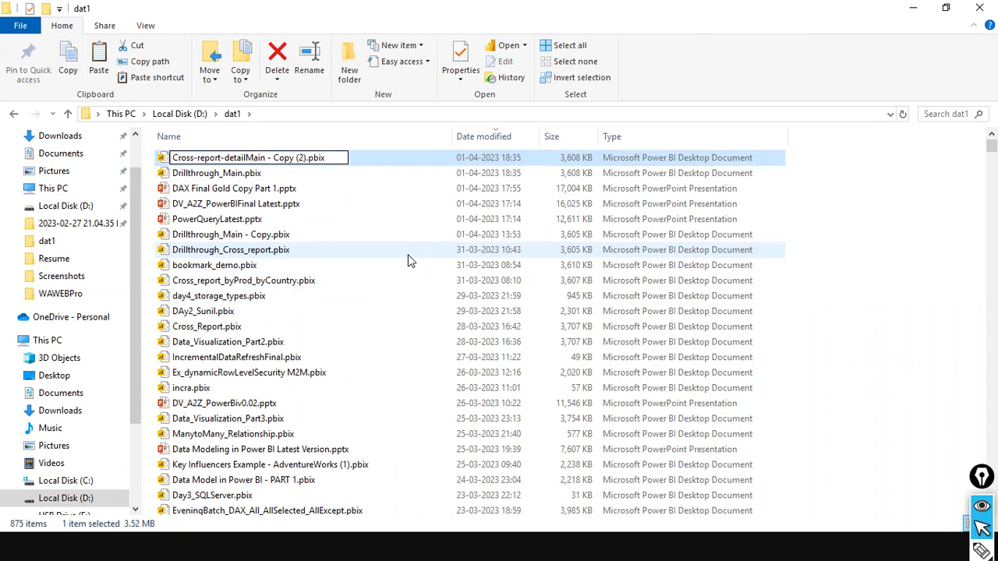
key("Left")
key("Left")
key("Left")
key("Left")
key("Left")
key("Left")
key("Left")
key("Left")
key("Left")
key("Left")
key("Left")
key("Left")
key("BackSpace")
key("BackSpace")
type("_")
key("Right")
key("Right")
key("Right")
key("Right")
key("Right")
key("Right")
key("Right")
key("Right")
key("Right")
key("Right")
key("Right")
key("Right")
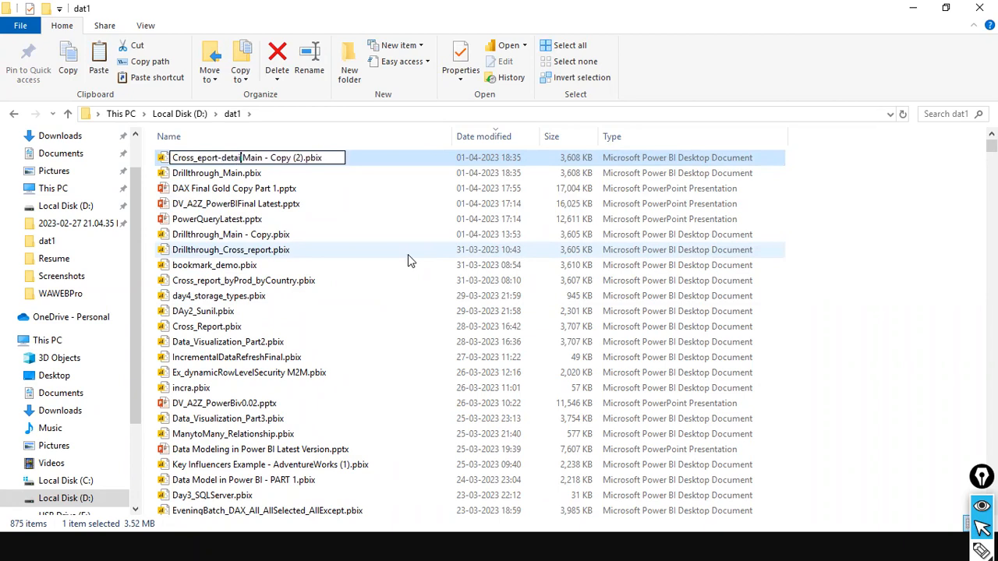
key("shift+Right")
key("shift+Right")
key("shift+Right")
key("shift+Right")
key("shift+Right")
key("shift+Right")
key("shift+Right")
key("shift+Right")
key("shift+Right")
key("shift+Right")
key("shift+Right")
key("shift+Right")
key("shift+Right")
key("shift+Right")
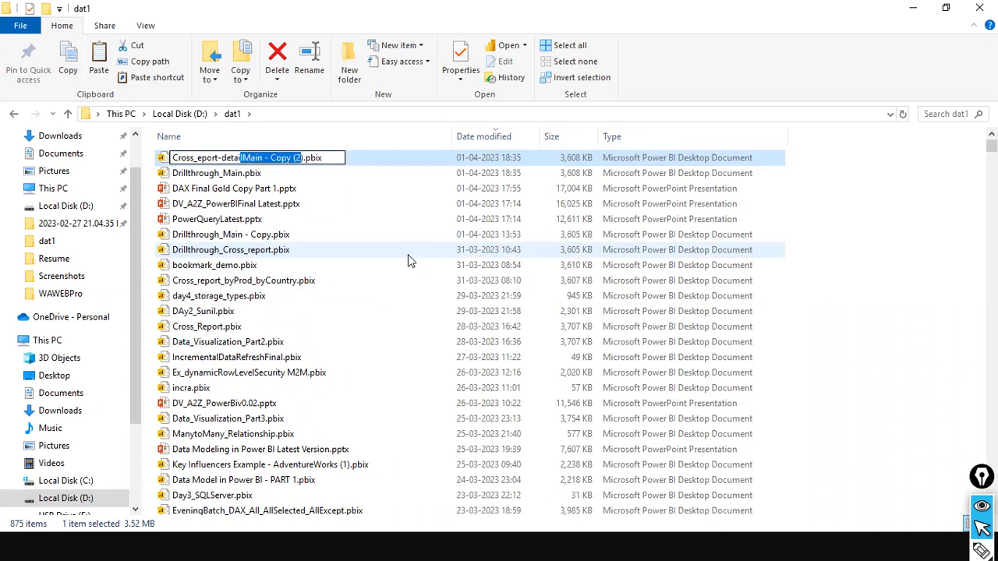
key("Delete")
key("BackSpace")
key("Delete")
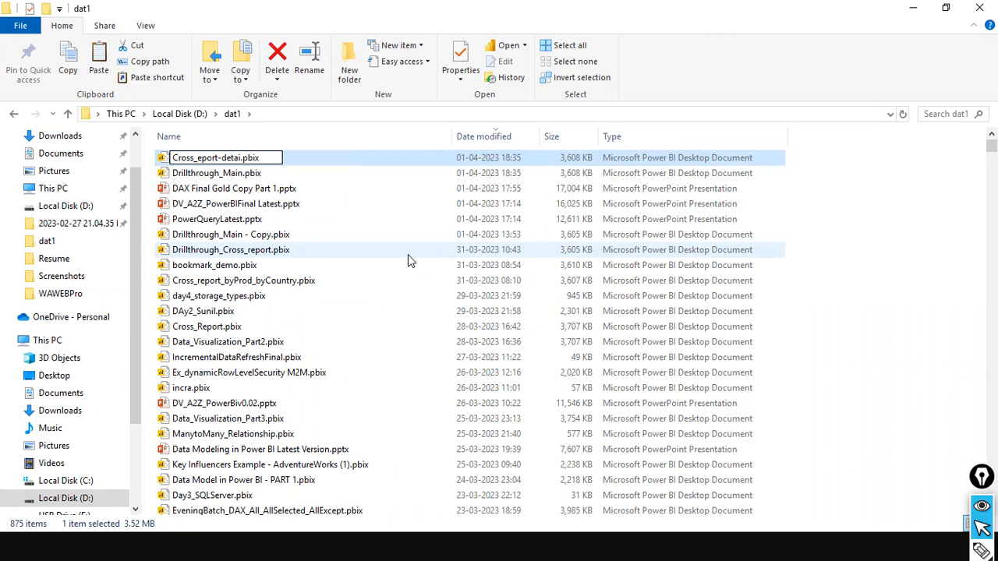
type("l")
key("Return")
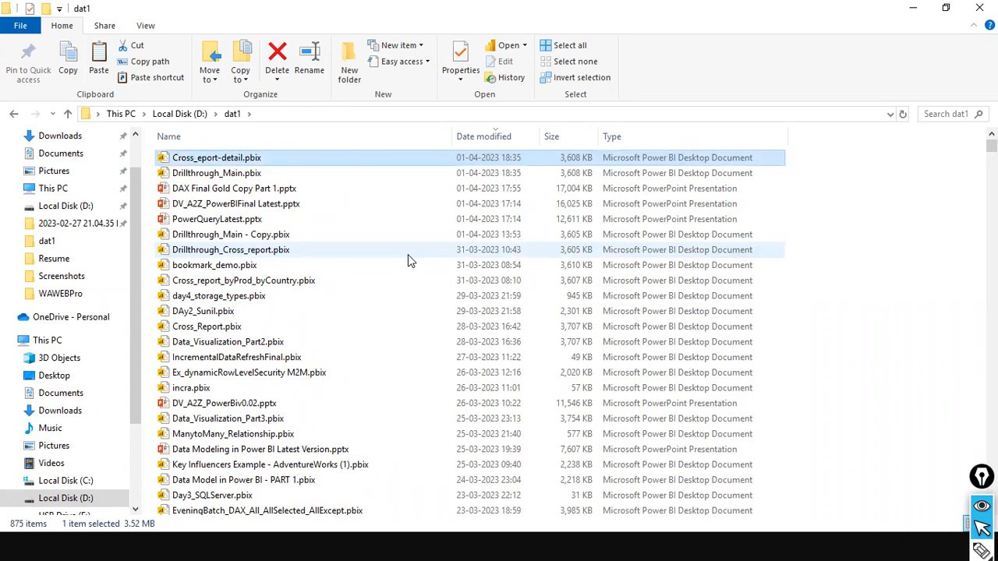
- Correct the renamed copy's file name to Cross_report-detail.pbix and open the file in Power BI Desktop
right_click(227, 157)
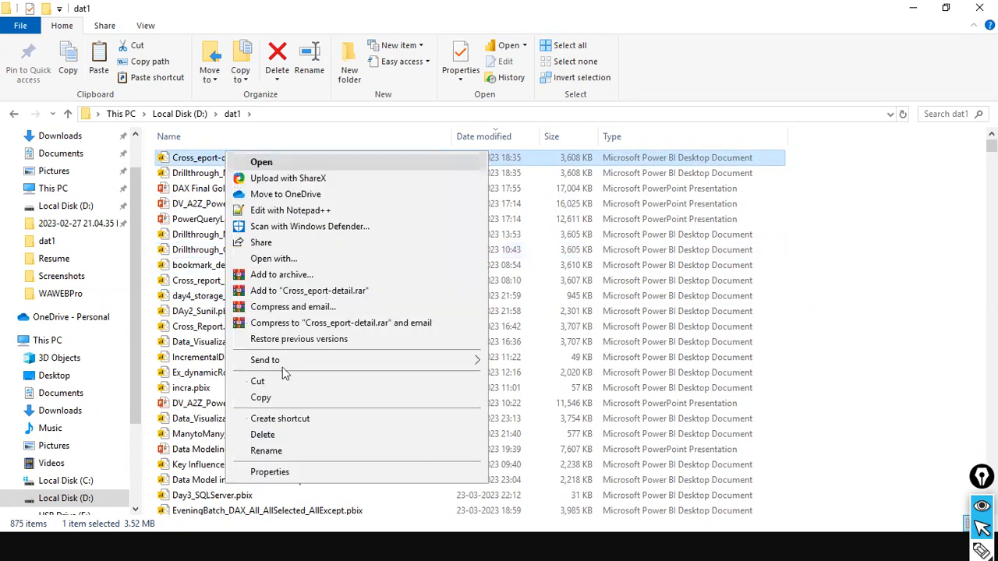
left_click(273, 452)
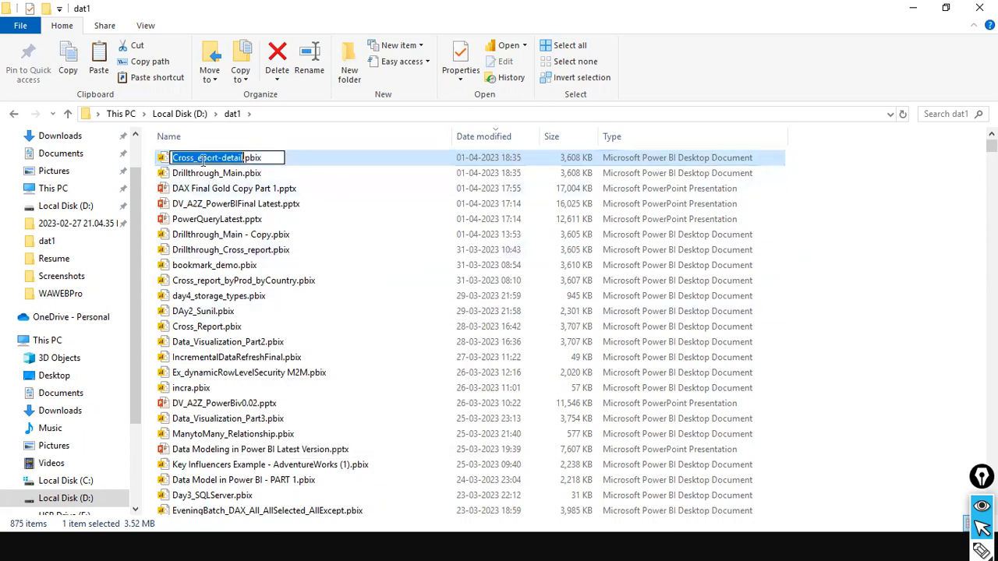
left_click(201, 158)
type("r")
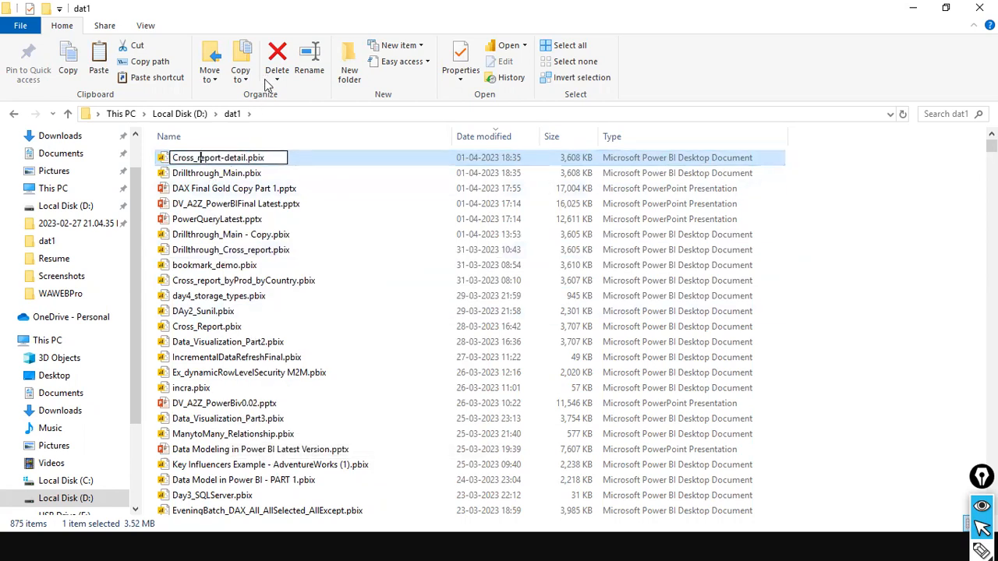
key("Return")
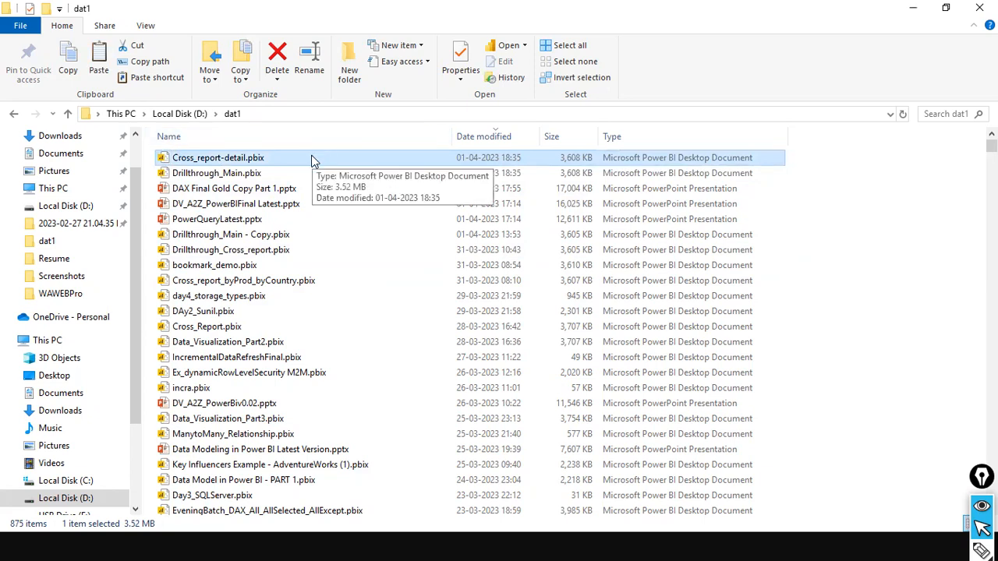
key("alt+Tab")
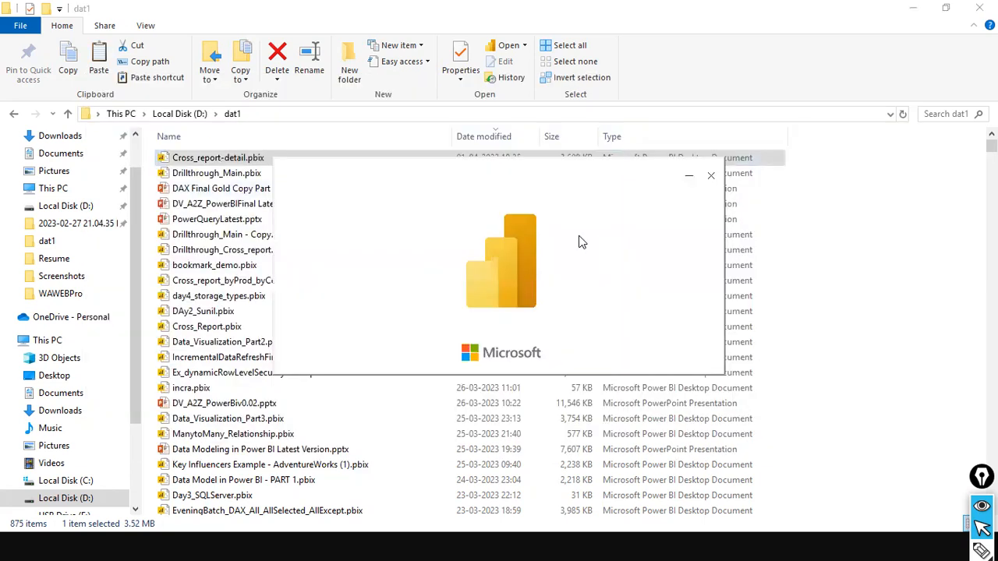
left_click(224, 157)
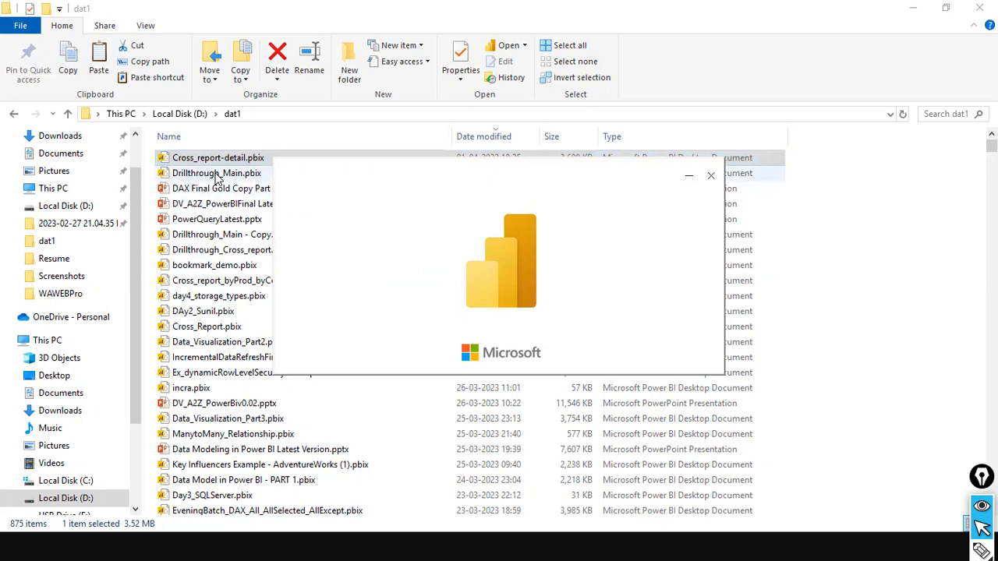
- Make another copy of Drillthrough_Main.pbix in the dat1 folder
left_click(219, 177)
right_click(219, 178)
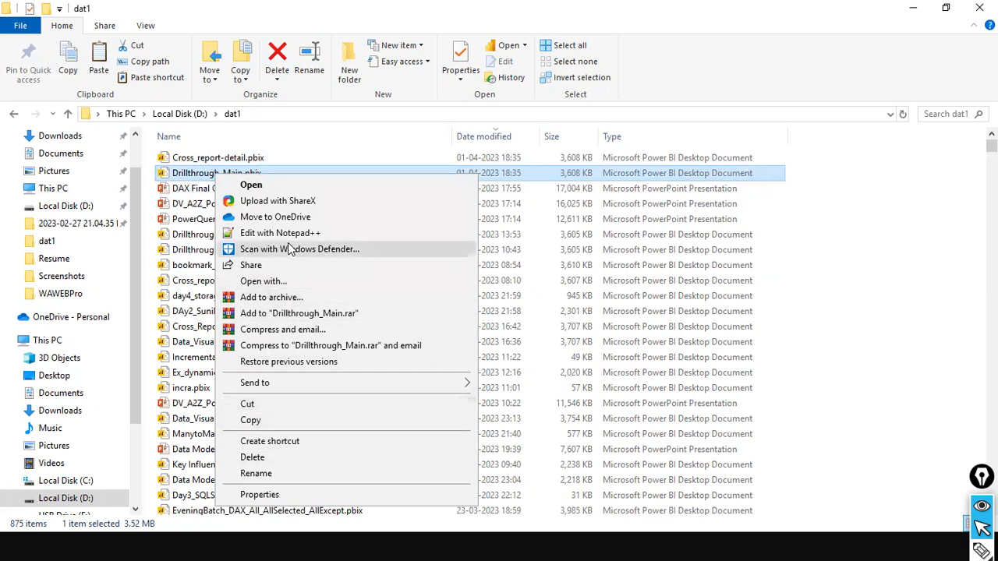
left_click(309, 421)
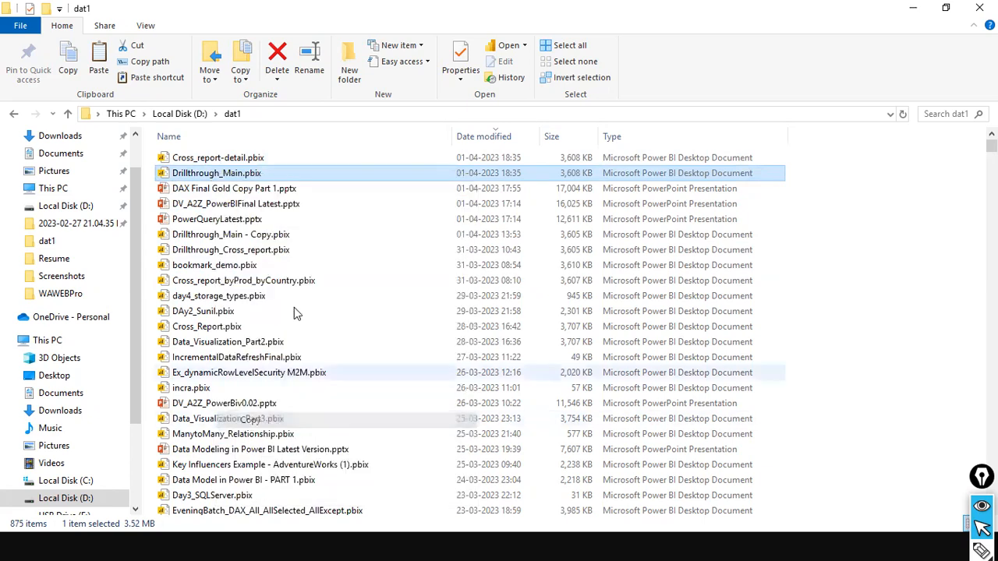
left_click(362, 162)
right_click(363, 162)
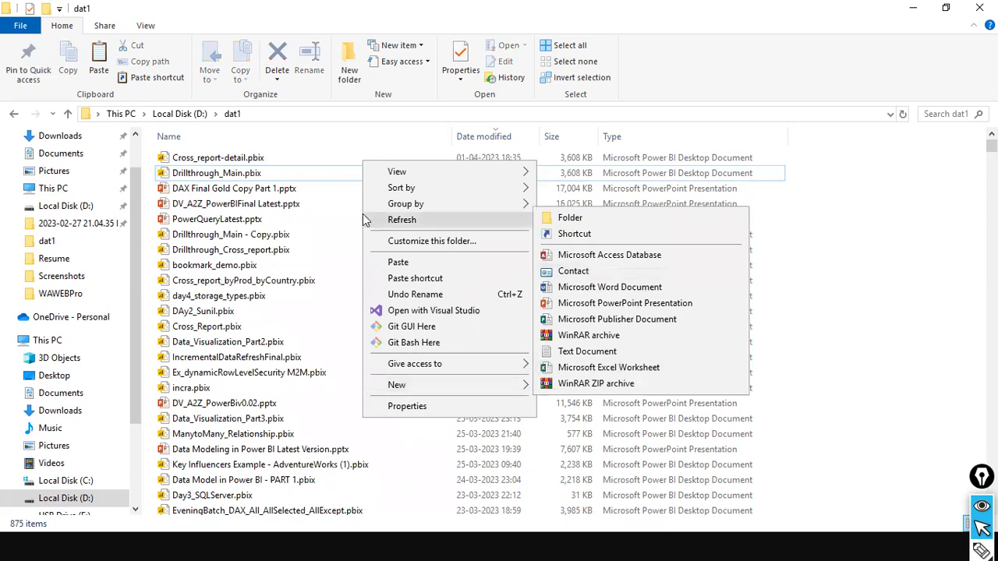
key("Escape")
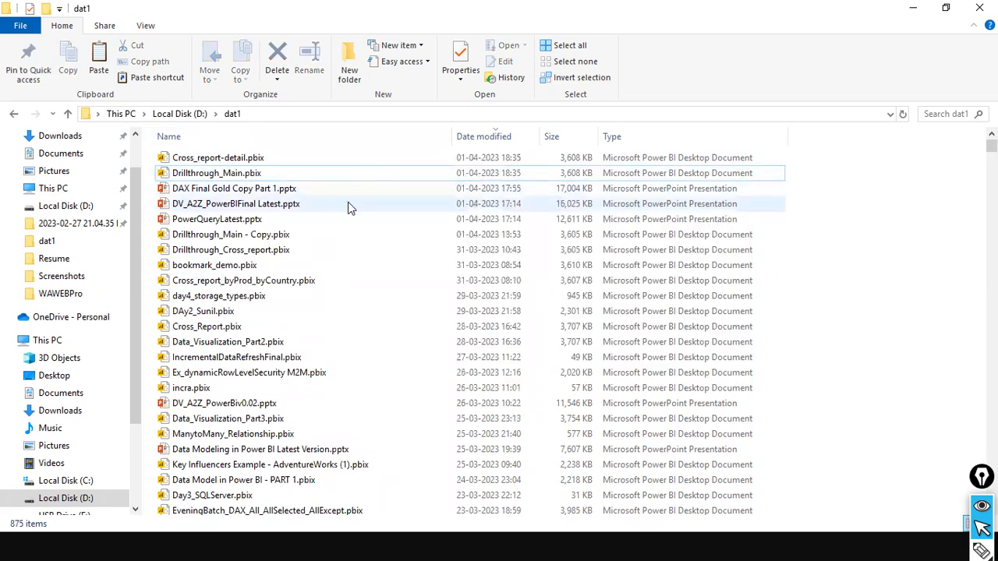
key("ctrl+v")
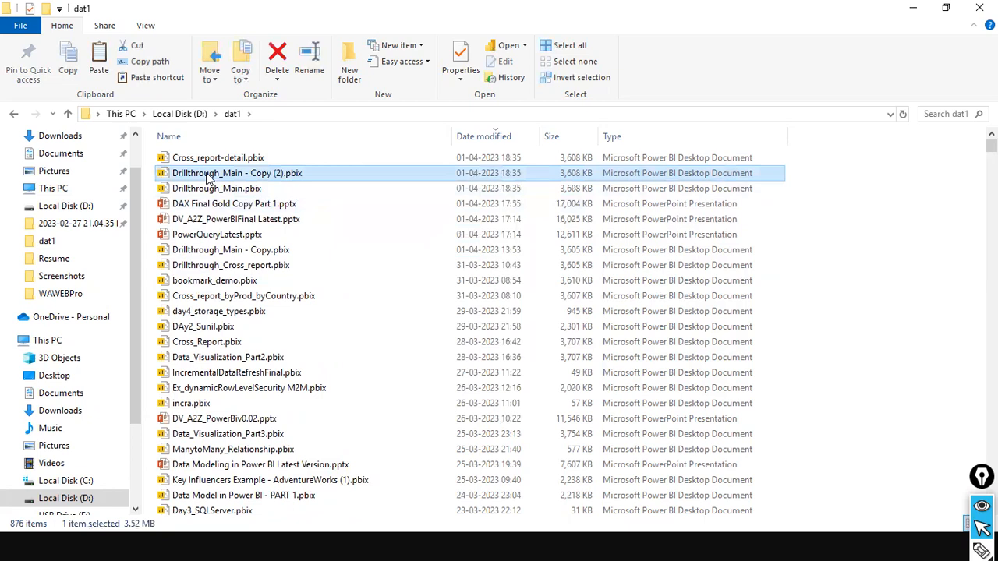
- Rename the new Drillthrough_Main copy to Crosss_report_Main.pbix
right_click(207, 175)
left_click(297, 473)
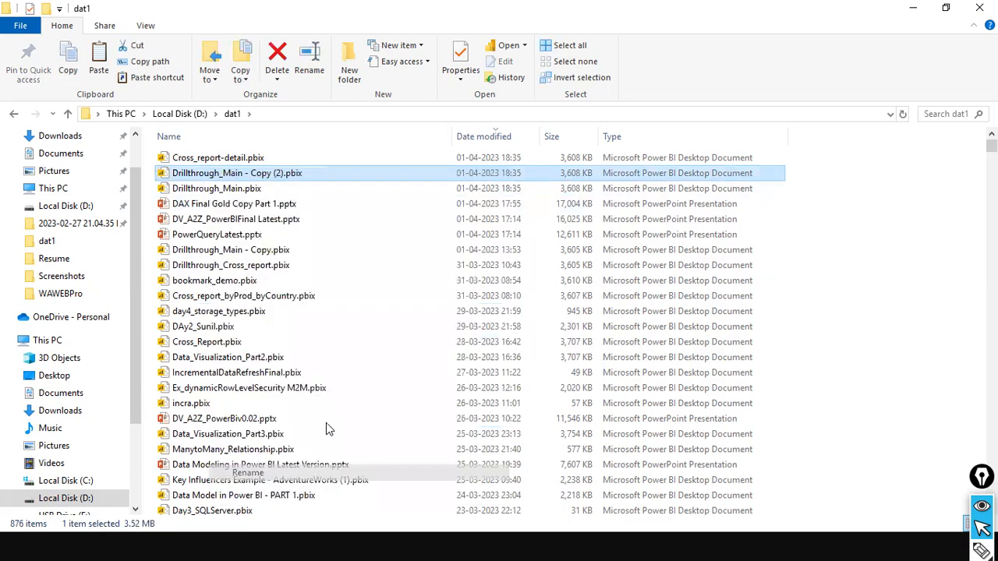
key("Home")
type("Cro")
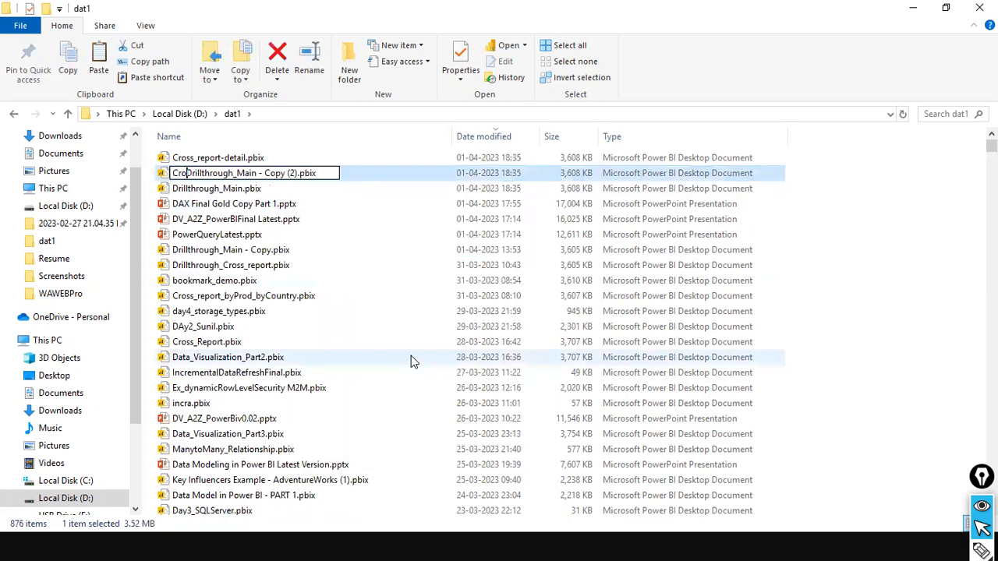
type("sss_repr")
key("BackSpace")
type("ort")
key("Delete")
key("Delete")
key("Delete")
key("Delete")
key("Delete")
key("Delete")
key("Delete")
key("Delete")
key("Delete")
key("Delete")
key("Delete")
key("Delete")
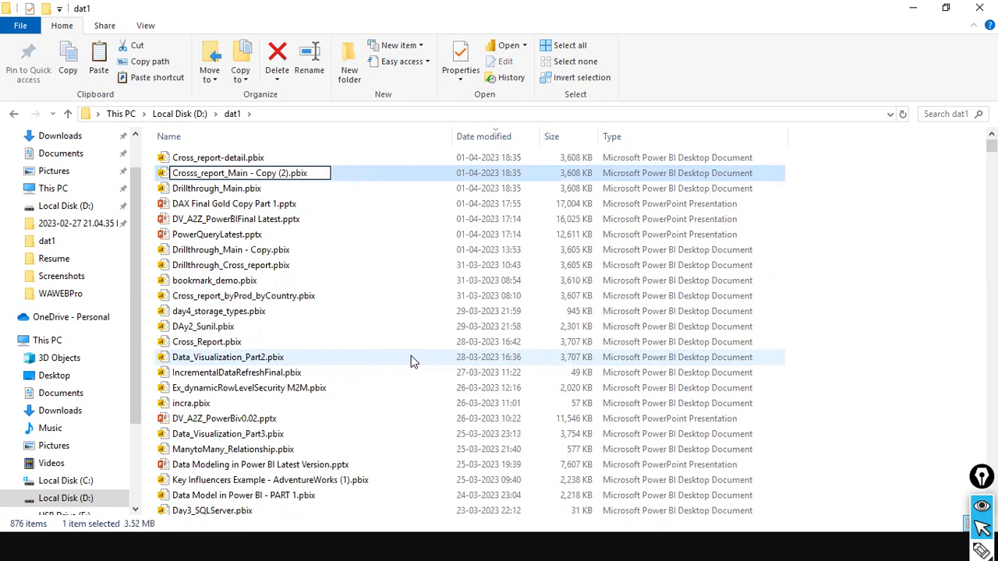
key("Right")
key("Right")
key("Right")
key("Right")
key("Right")
key("Right")
key("Delete")
key("Delete")
key("Delete")
key("Delete")
key("Delete")
key("Delete")
key("Delete")
key("Delete")
key("Delete")
key("Delete")
key("BackSpace")
key("Delete")
key("Return")
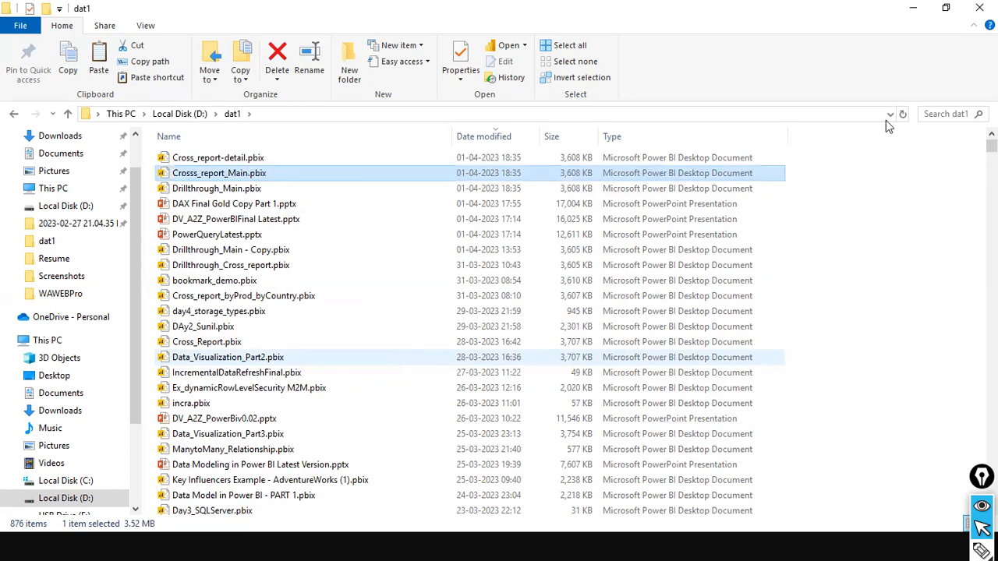
- Open Crosss_report_Main.pbix in Power BI Desktop, and switch to the slideshow's steps on setting the Cross-report toggle
key("alt+Tab")
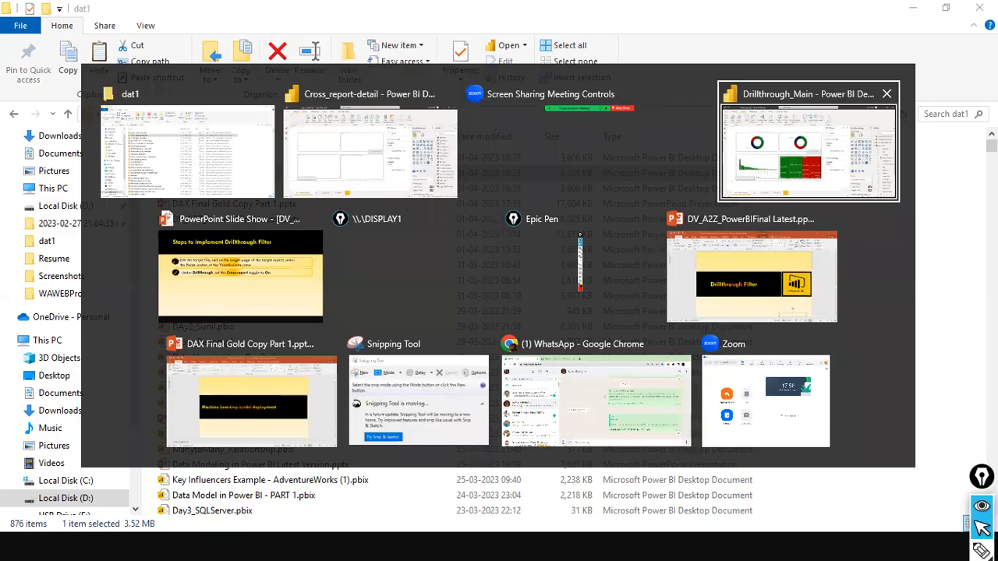
key("alt+Tab")
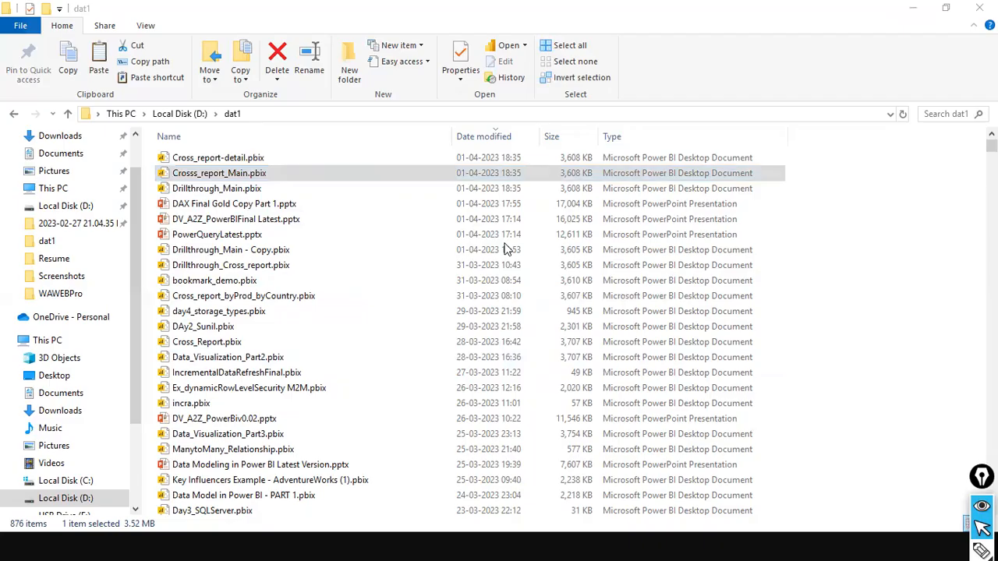
double_click(212, 174)
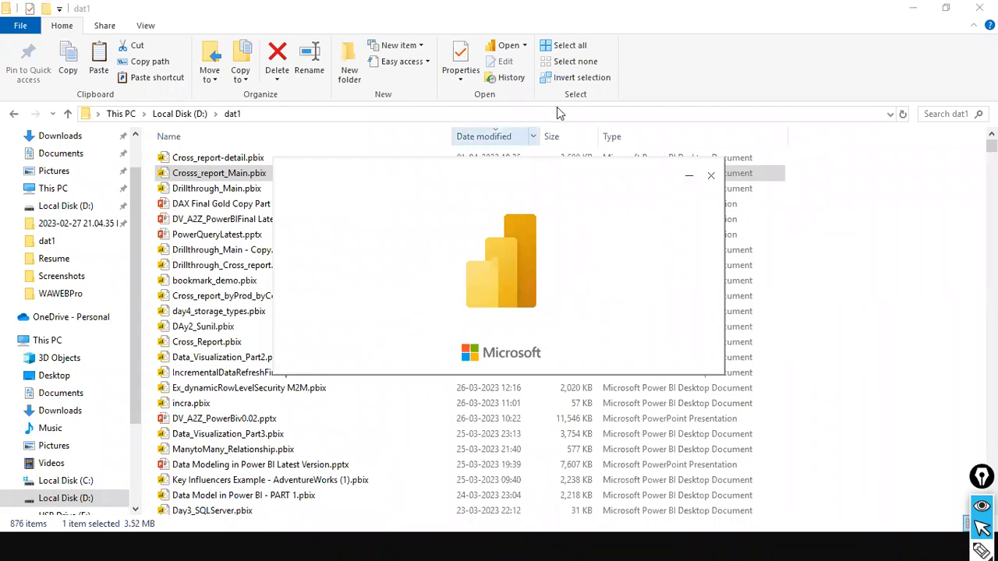
key("alt+Tab")
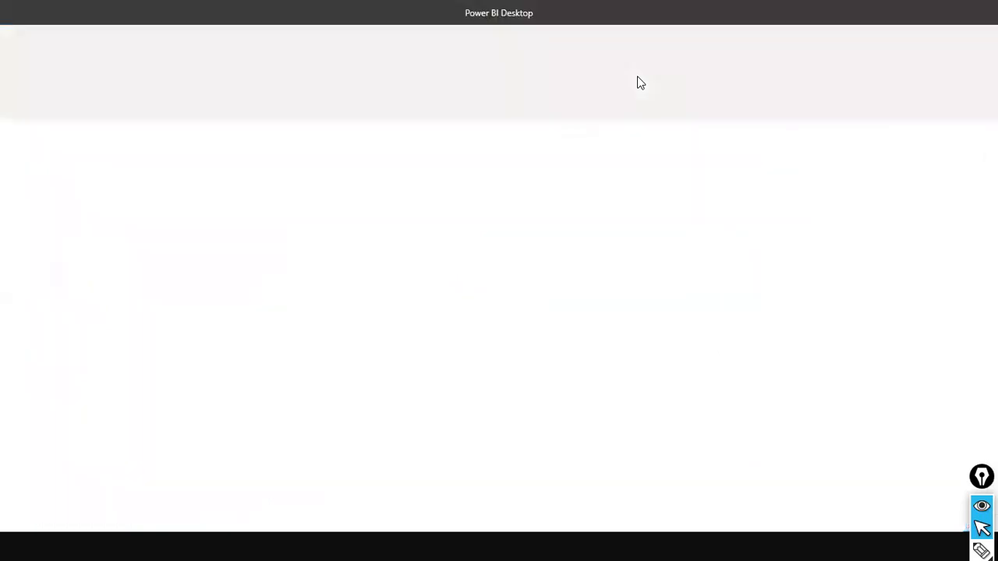
key("alt+Tab")
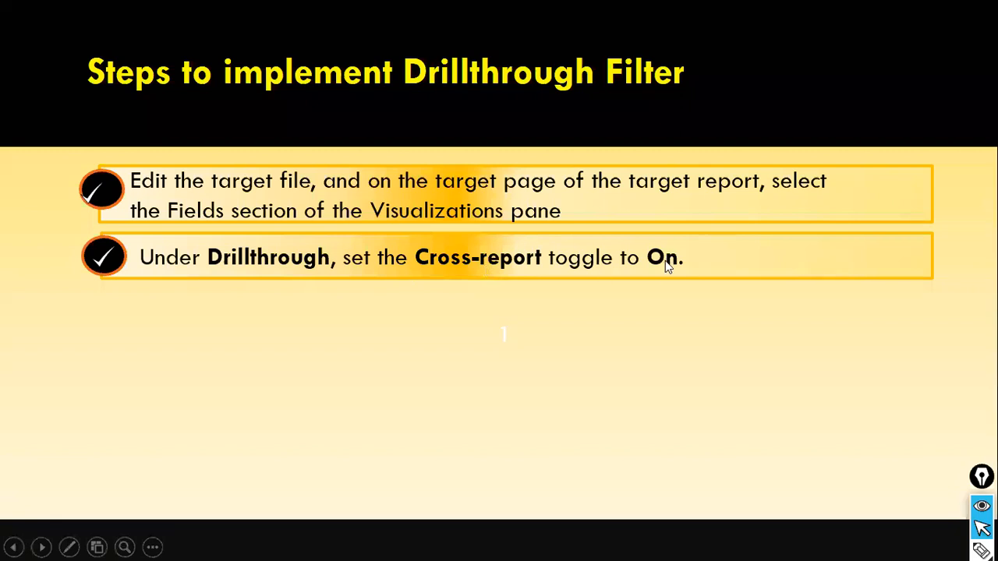
- Switch to the Crosss_report_Main report and delete the page between Executive Summary and By Country
key("alt+Tab")
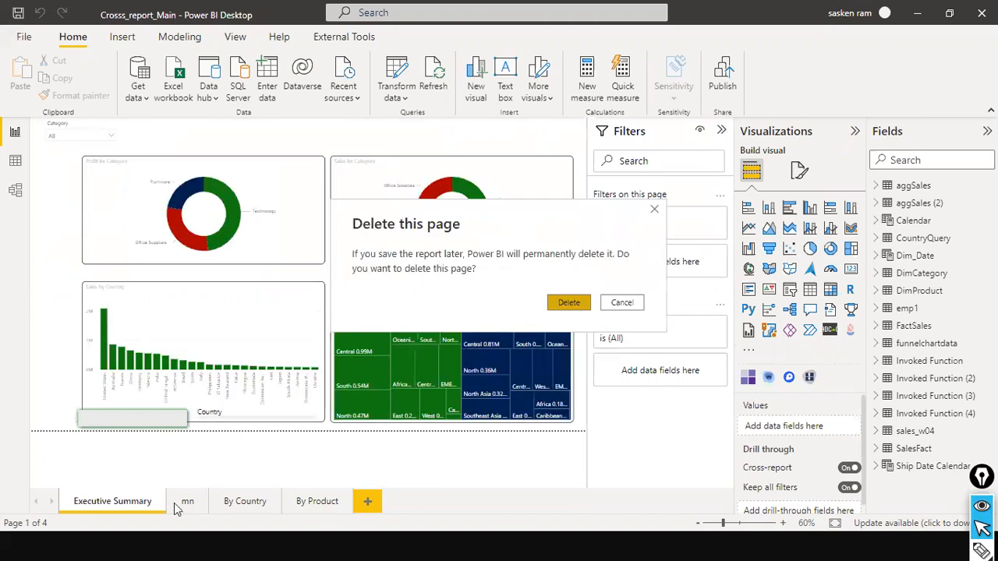
key("Return")
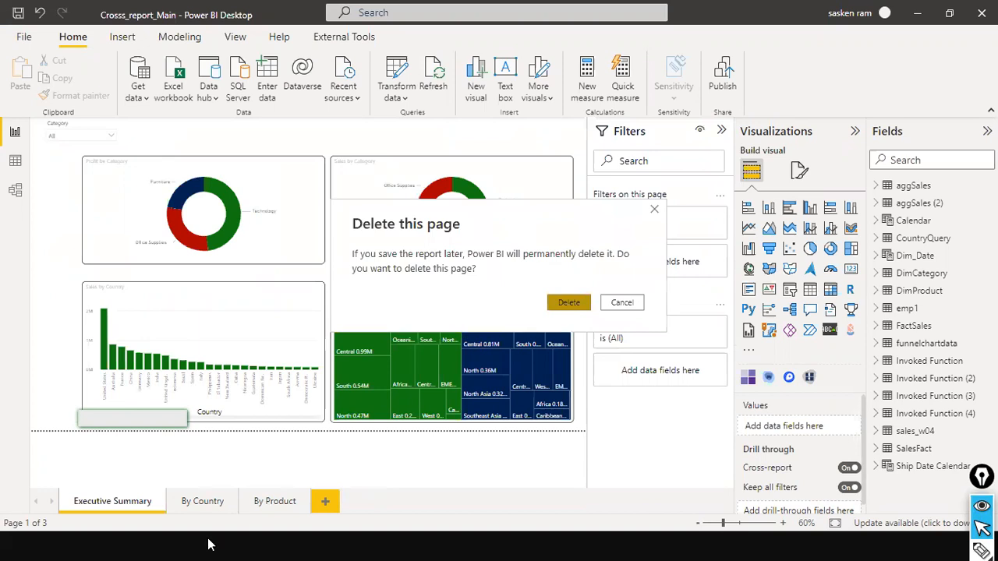
- Delete the By Country and By Product pages from Crosss_report_Main, and save the report
key("Return")
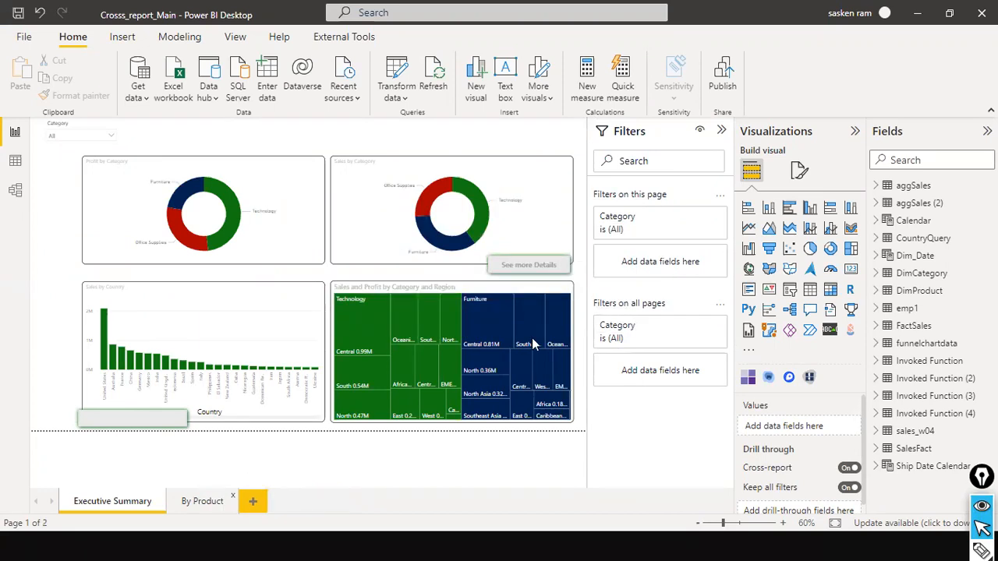
left_click(557, 301)
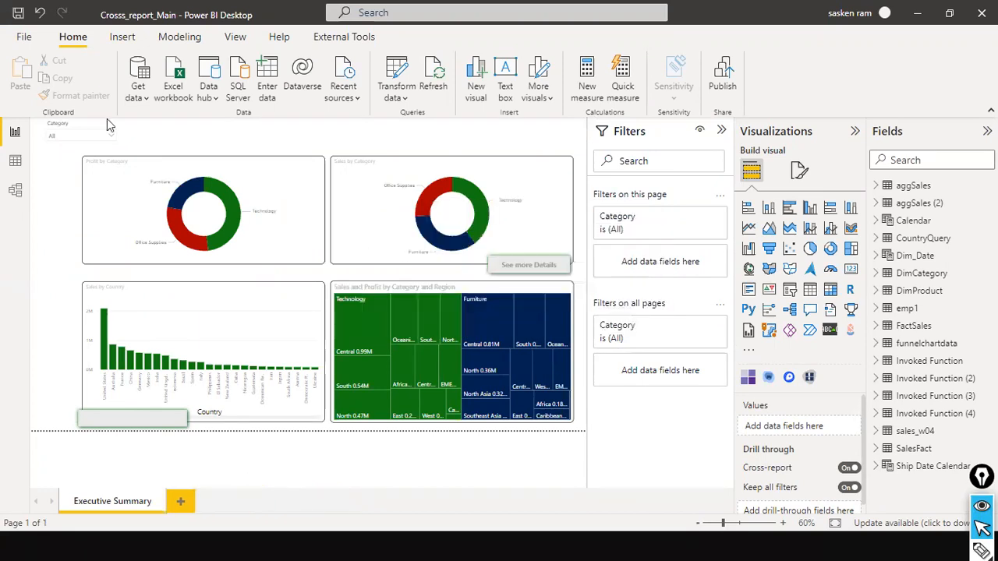
left_click(25, 37)
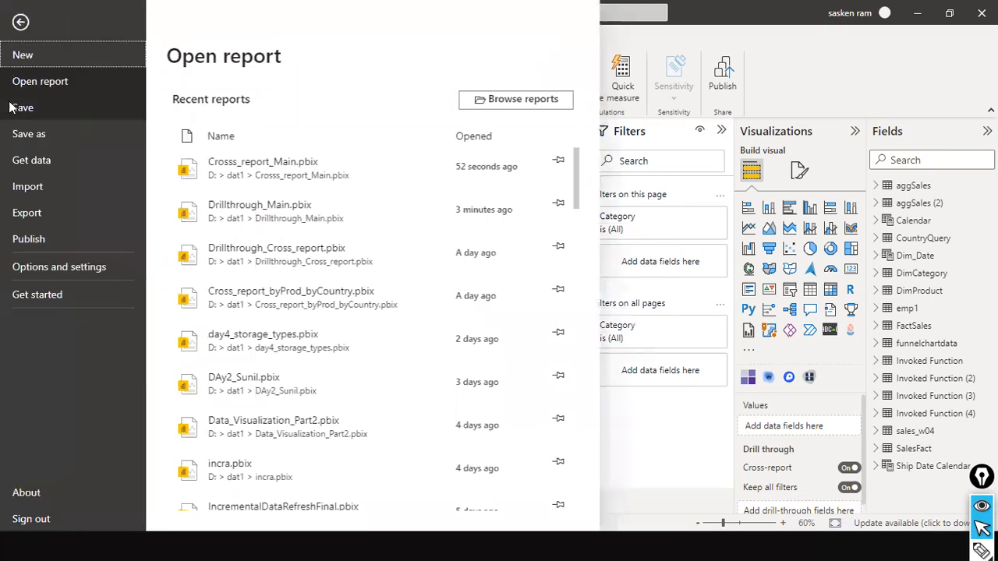
left_click(11, 108)
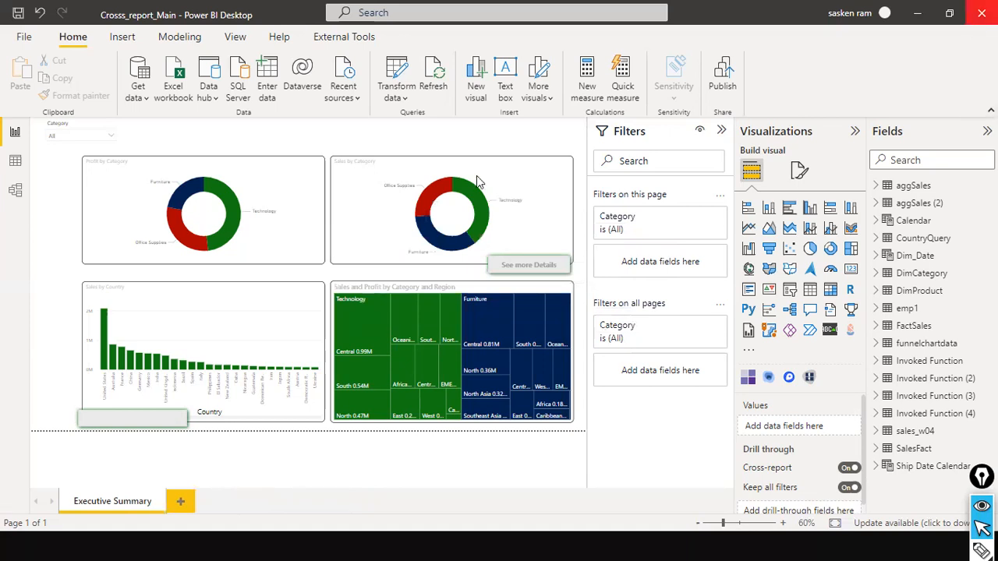
- Switch to the Cross_report-detail report and delete its Executive Summary and mn pages
key("alt+Tab")
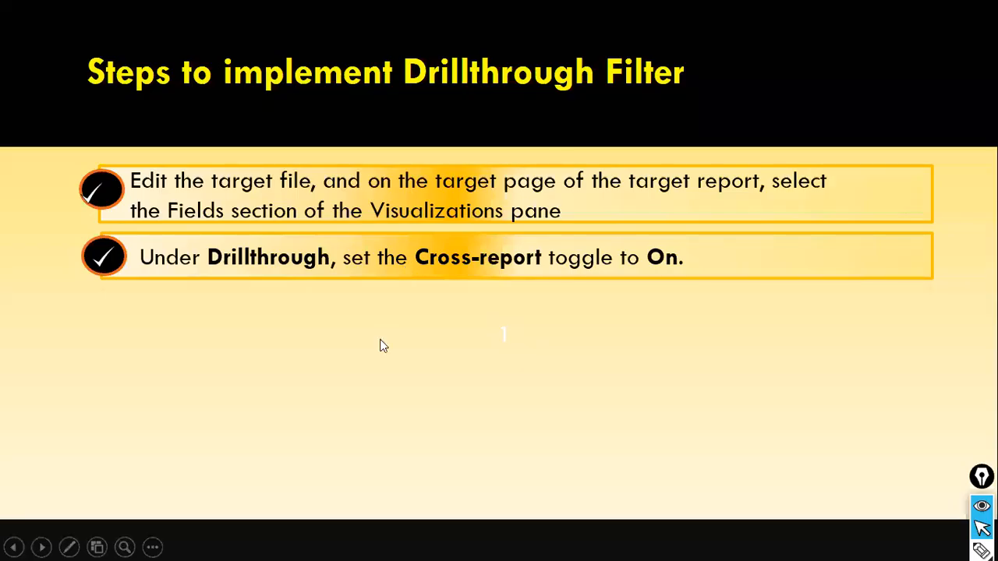
key("alt+Tab")
key("alt+Tab")
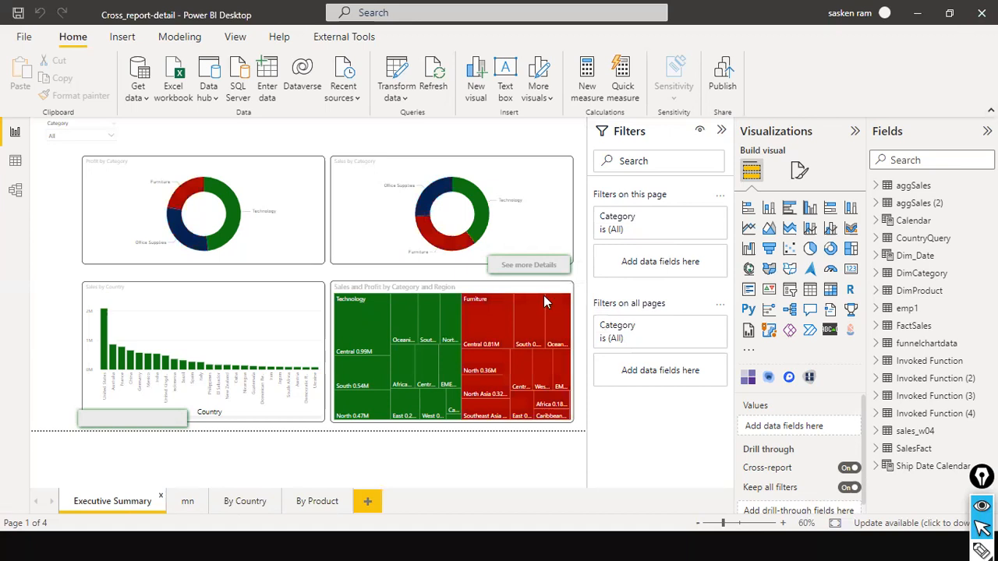
key("Return")
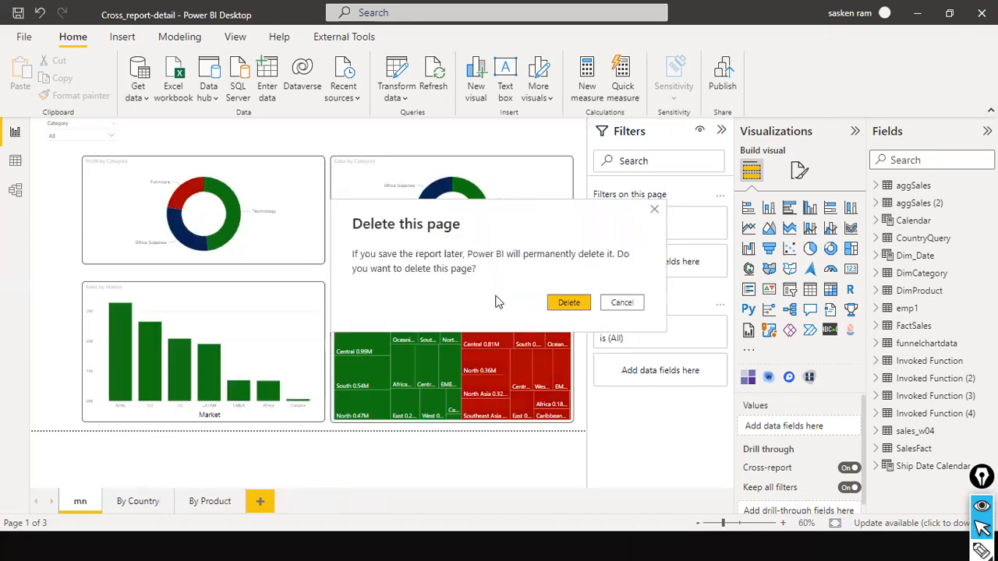
key("Escape")
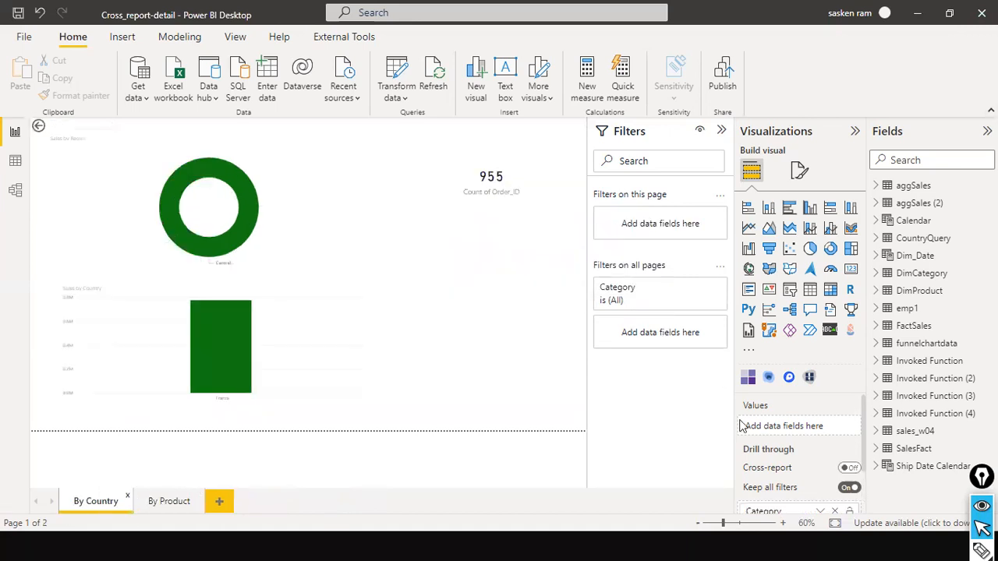
- Turn on Cross-report drillthrough for the By Country and By Product pages, leaving Keep all filters on
left_click(851, 468)
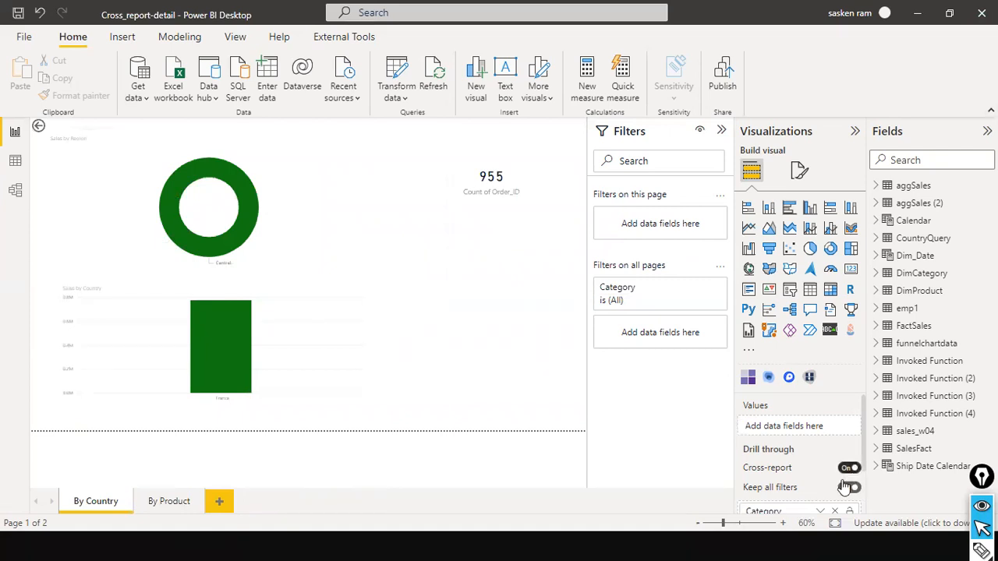
left_click(849, 487)
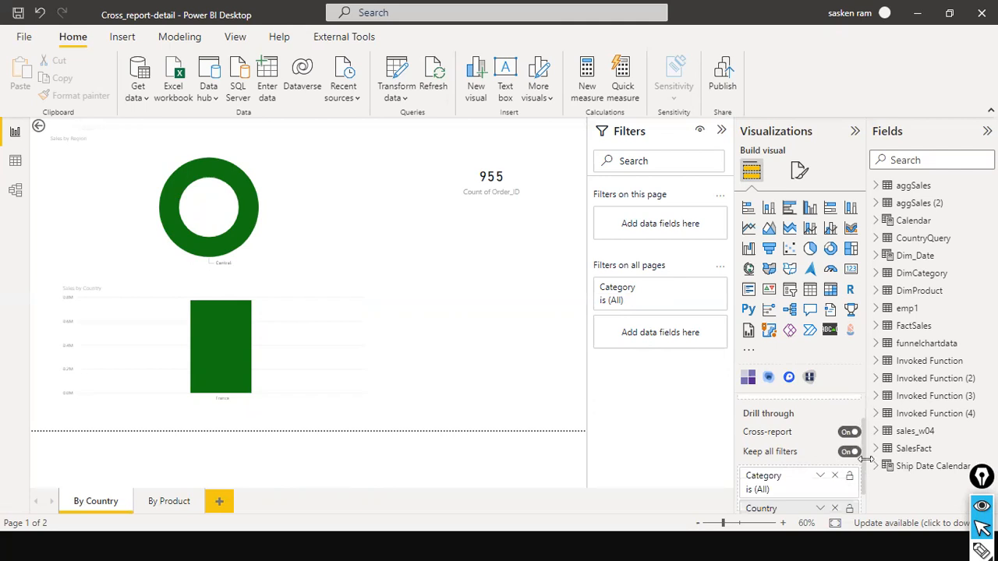
left_click(178, 509)
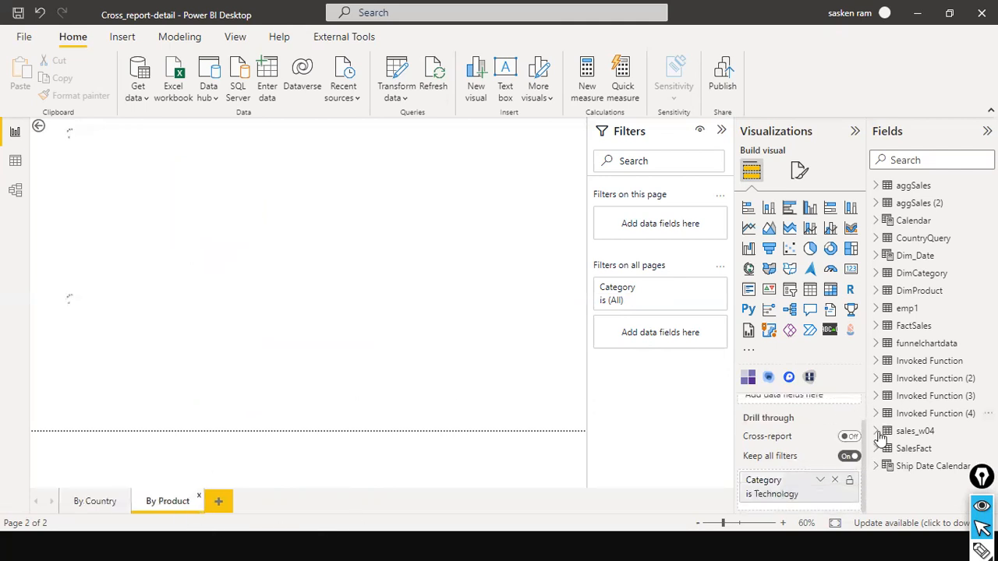
left_click(849, 437)
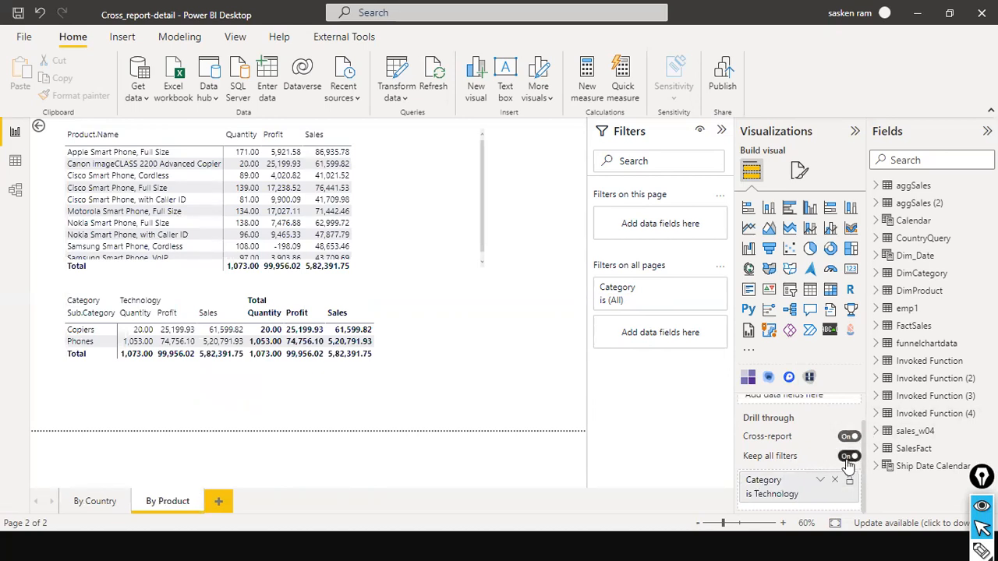
scroll(847, 464, "up", 1)
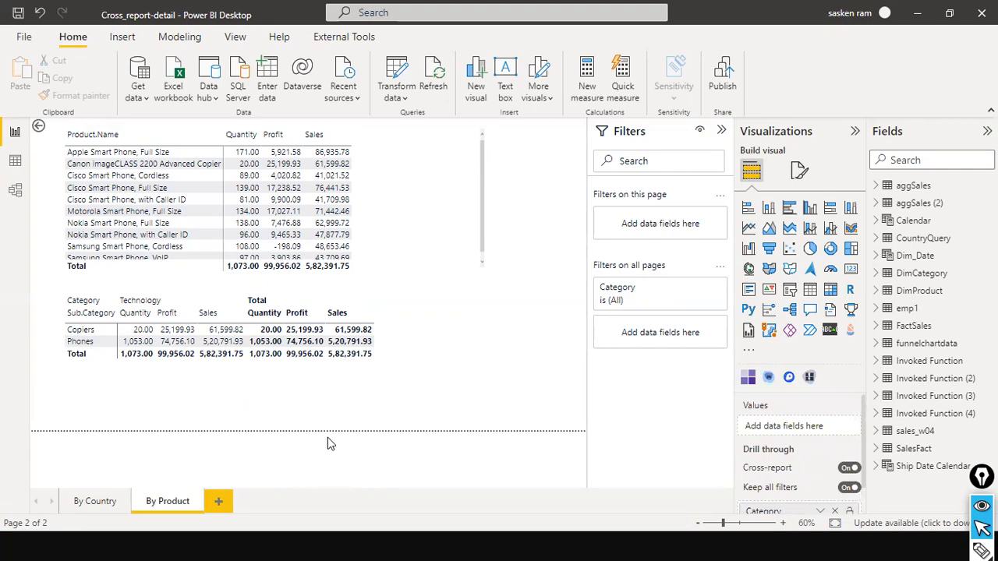
- Check the slideshow's instruction on drillthrough fields, and review the drillthrough fields of the By Product and By Country pages in Cross_report-detail
key("alt+Tab")
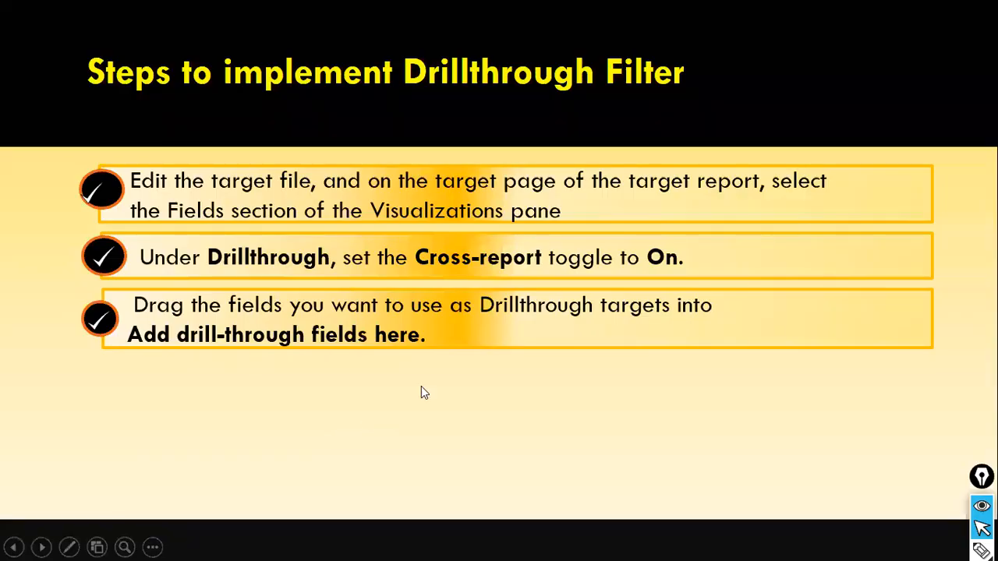
key("alt+Tab")
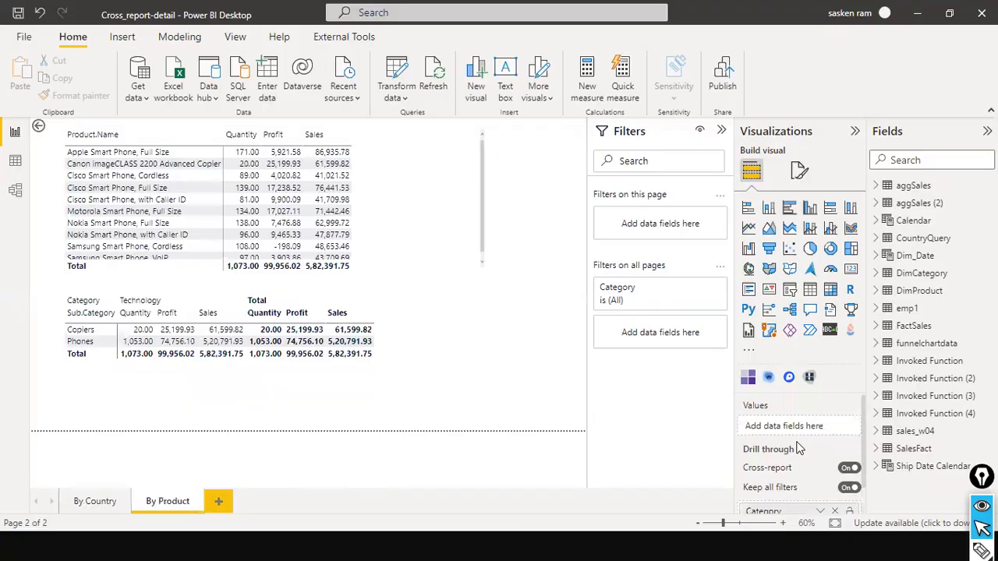
scroll(796, 449, "down", 2)
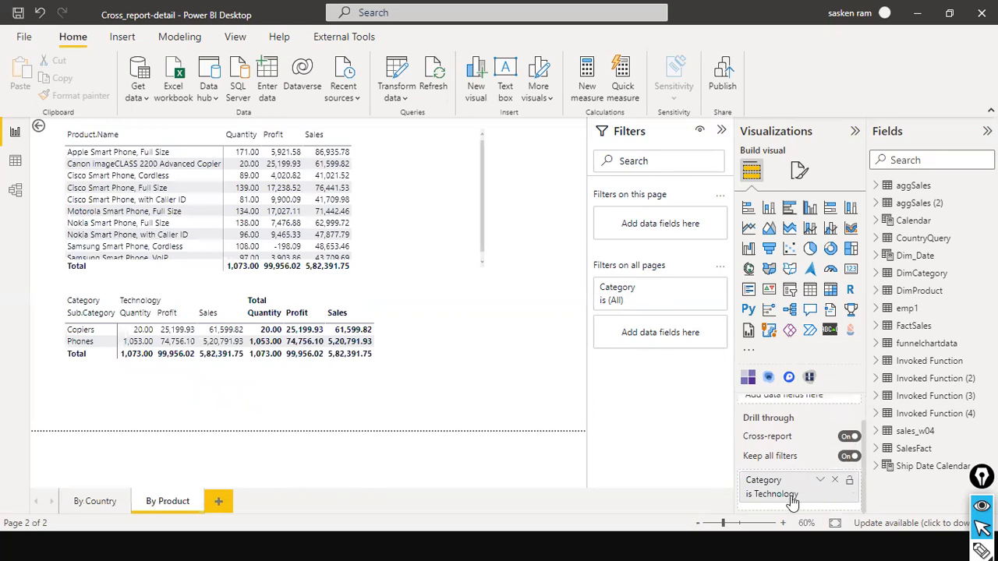
left_click(96, 502)
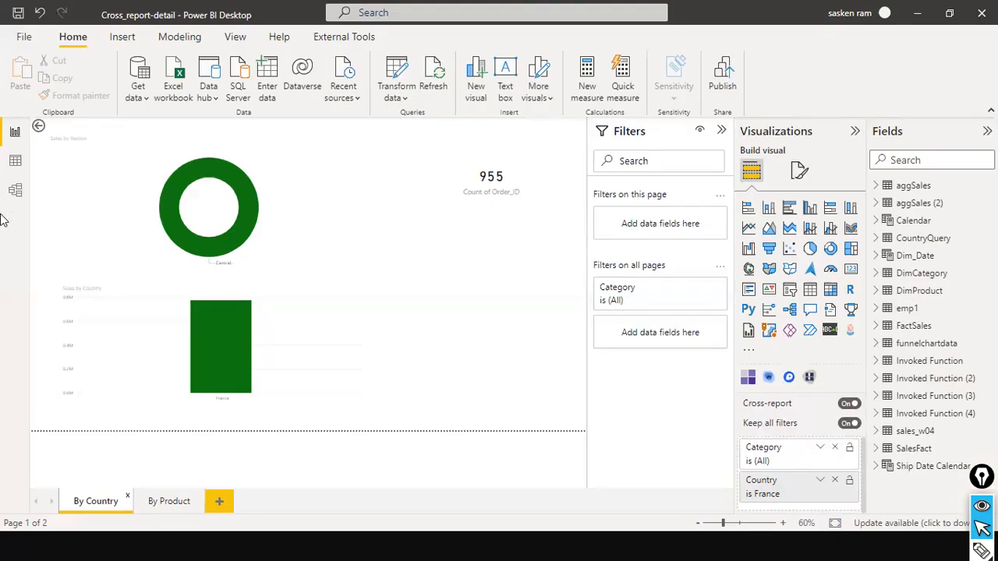
- Delete the back buttons from the By Country and By Product pages
left_click(55, 129)
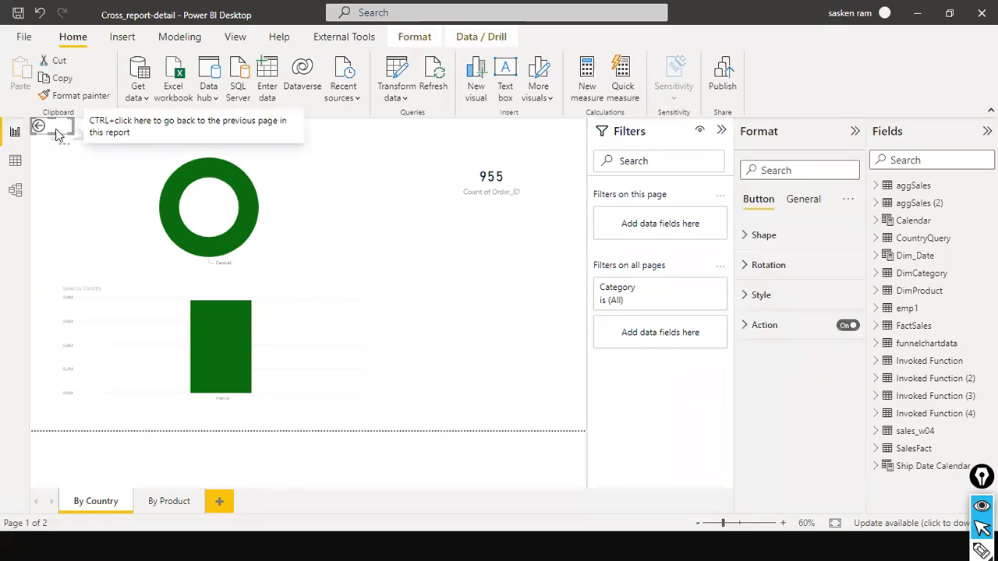
key("Delete")
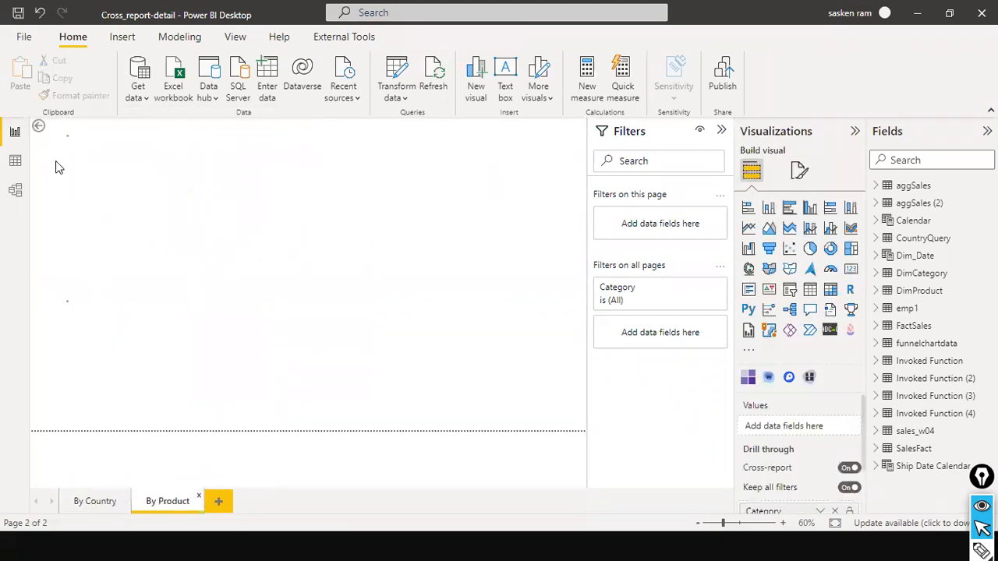
left_click(39, 127)
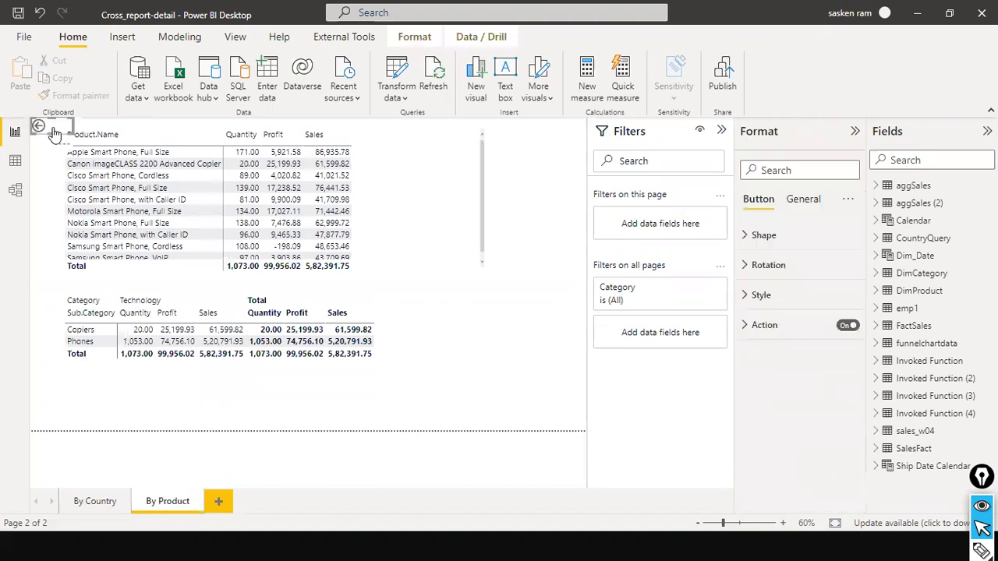
key("Delete")
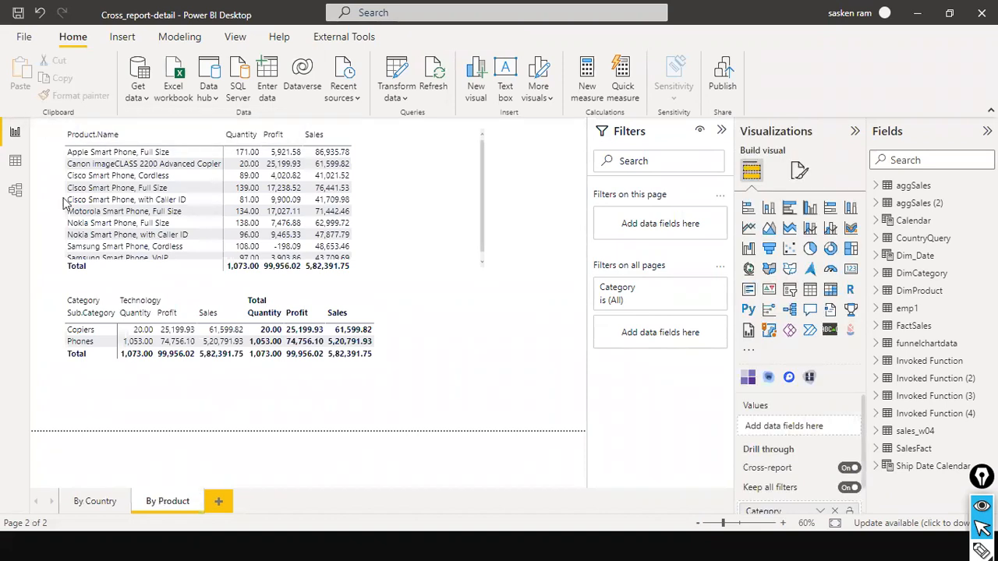
- Return to the By Country page and save the Cross_report-detail report
left_click(89, 500)
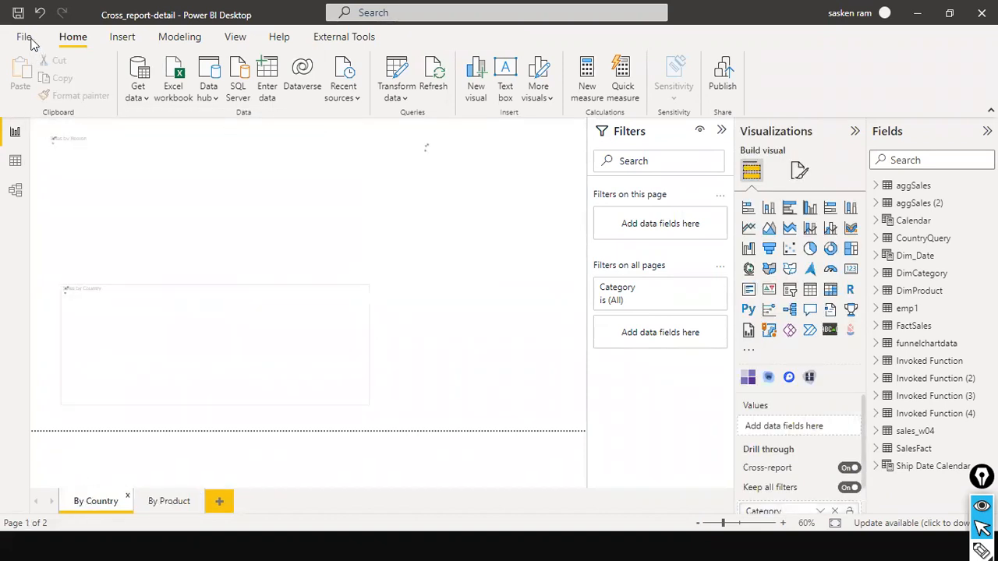
left_click(31, 42)
left_click(32, 39)
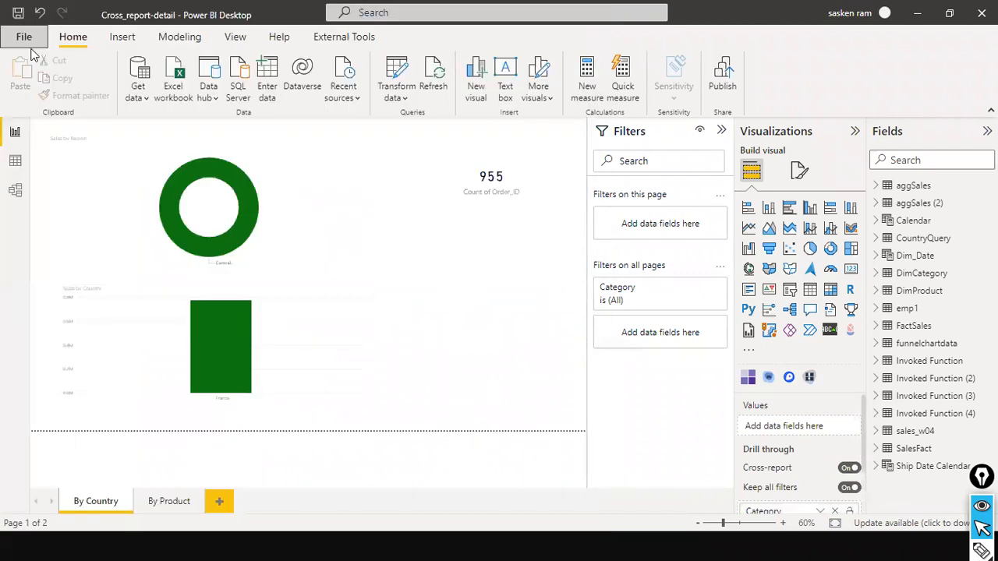
left_click(30, 35)
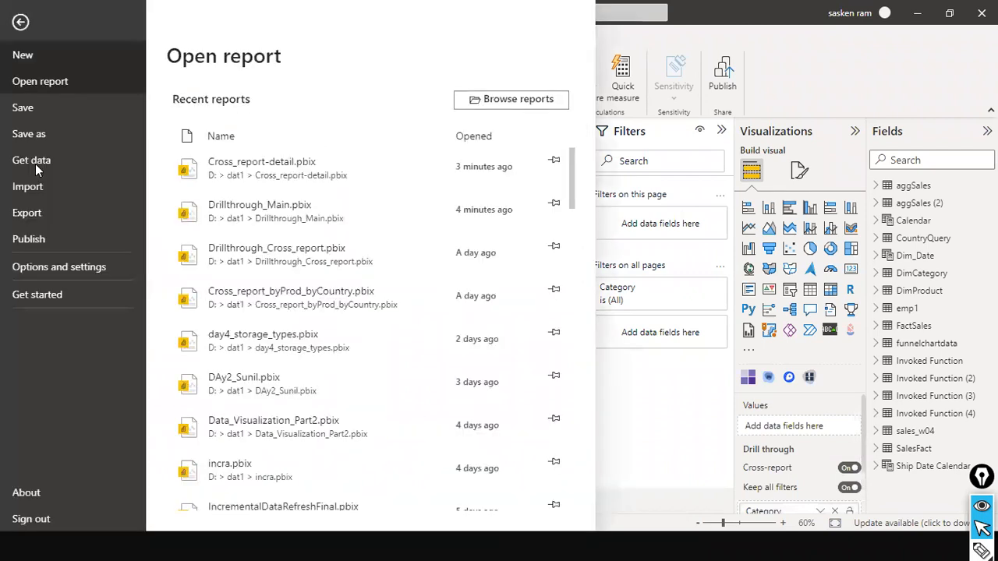
left_click(40, 108)
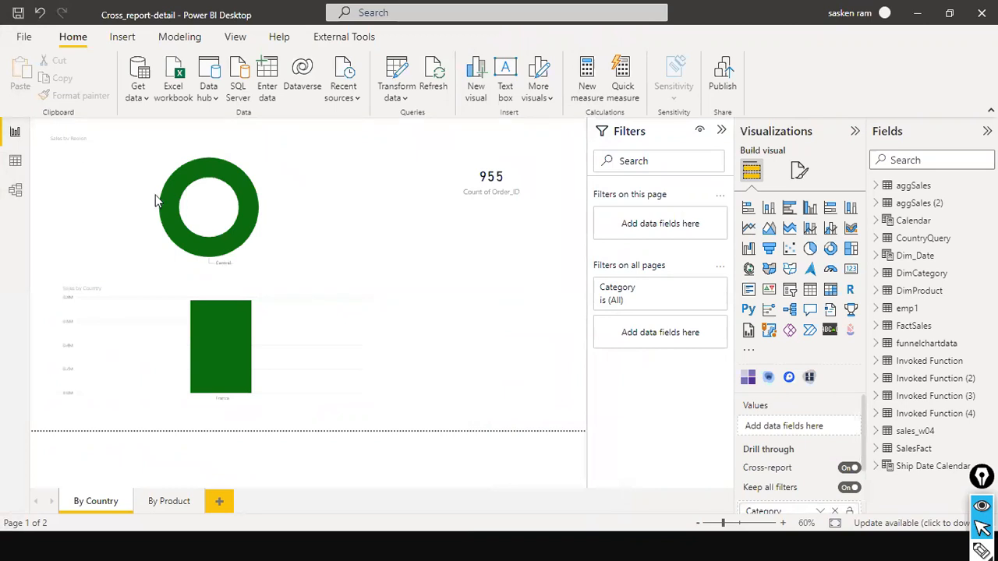
- Publish Cross_report-detail to the dev_sca workspace
left_click(208, 226)
scroll(389, 273, "down", 1)
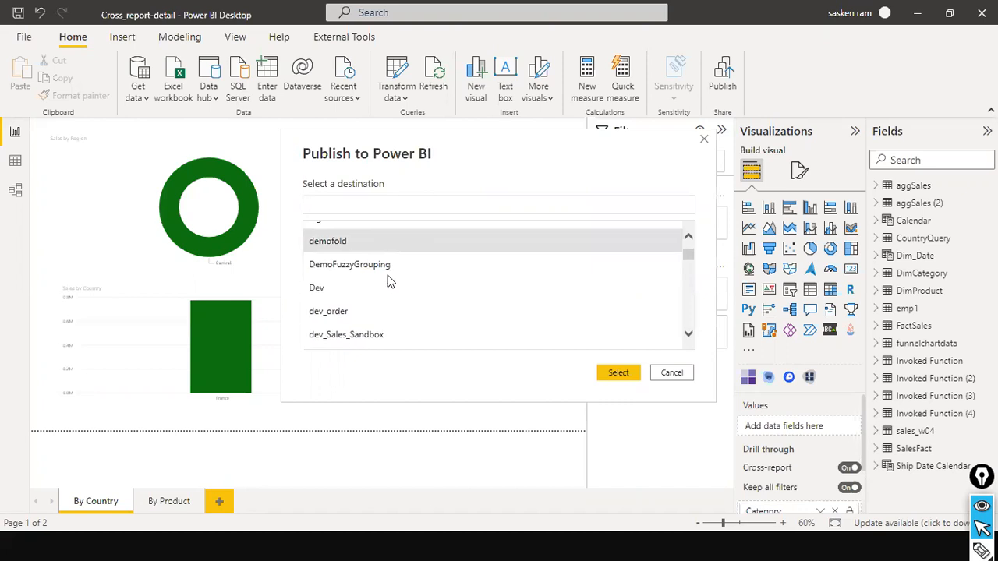
scroll(390, 282, "down", 1)
scroll(390, 282, "down", 1)
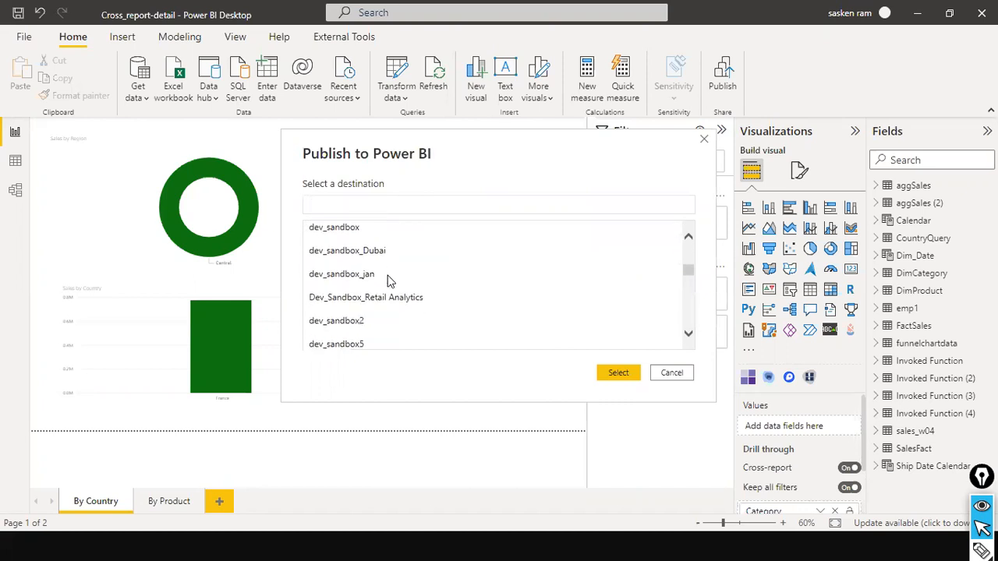
scroll(390, 282, "down", 2)
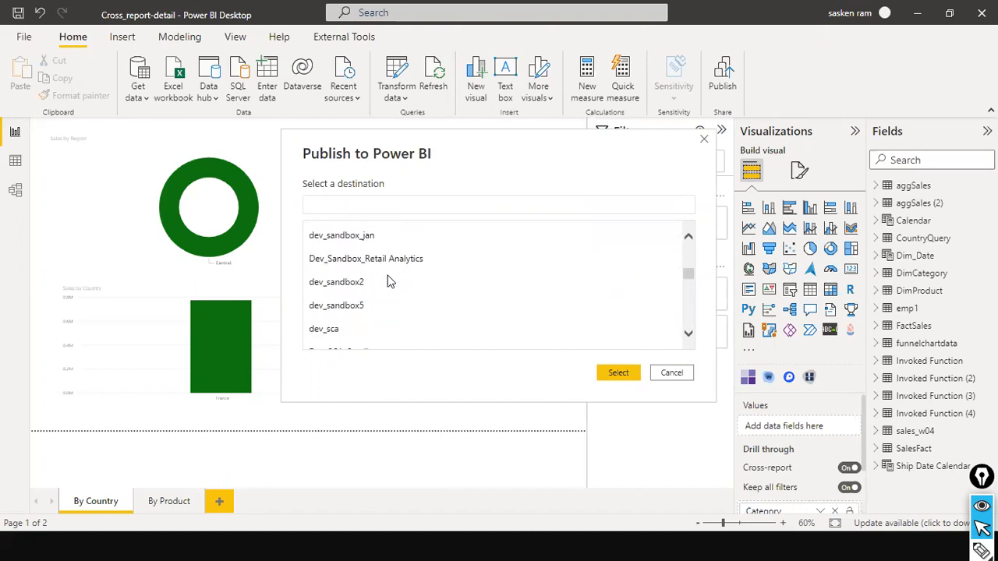
left_click(460, 330)
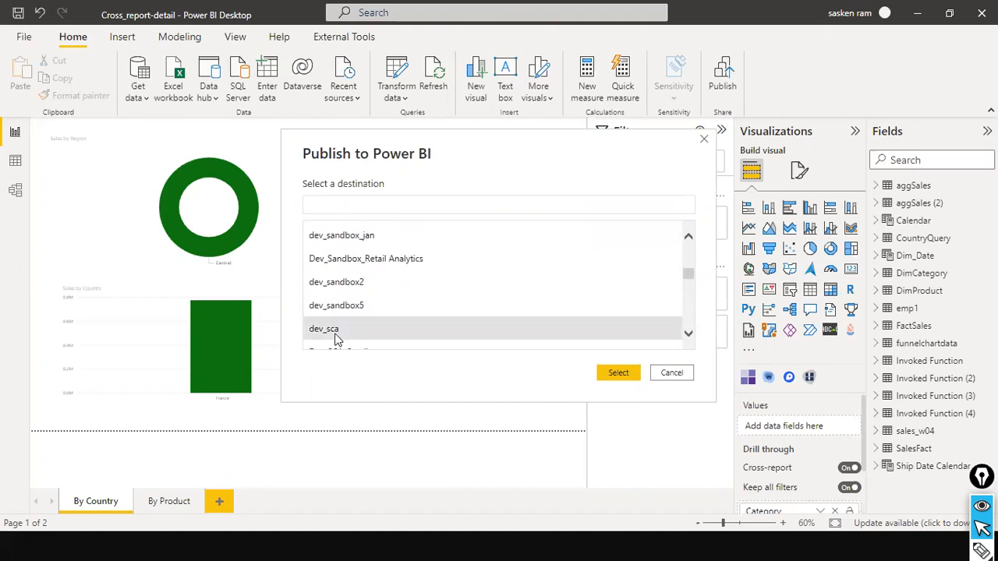
left_click(626, 377)
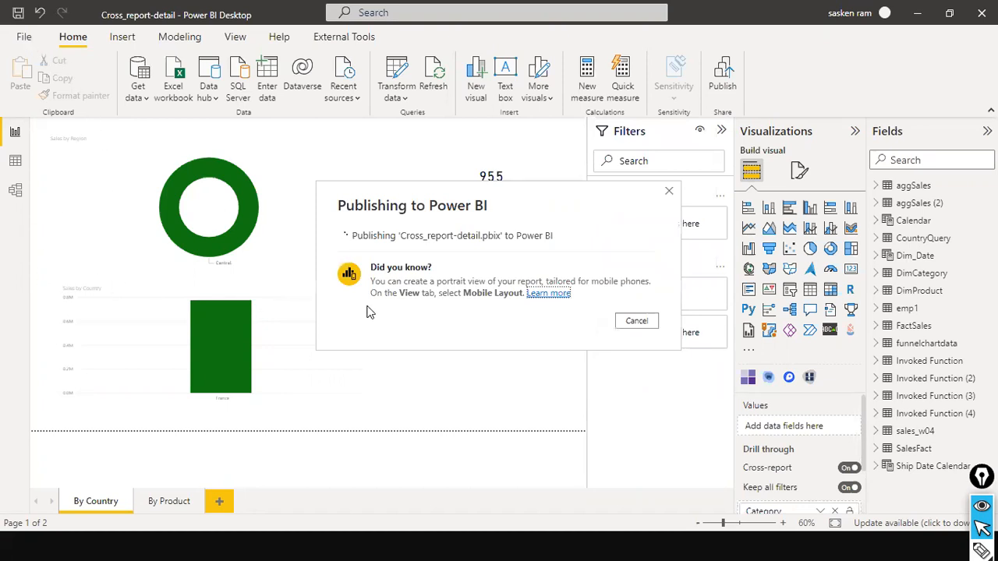
- Switch to the dat1 folder in File Explorer and open Crosss_report_Main.pbix
key("alt+Tab")
key("Tab")
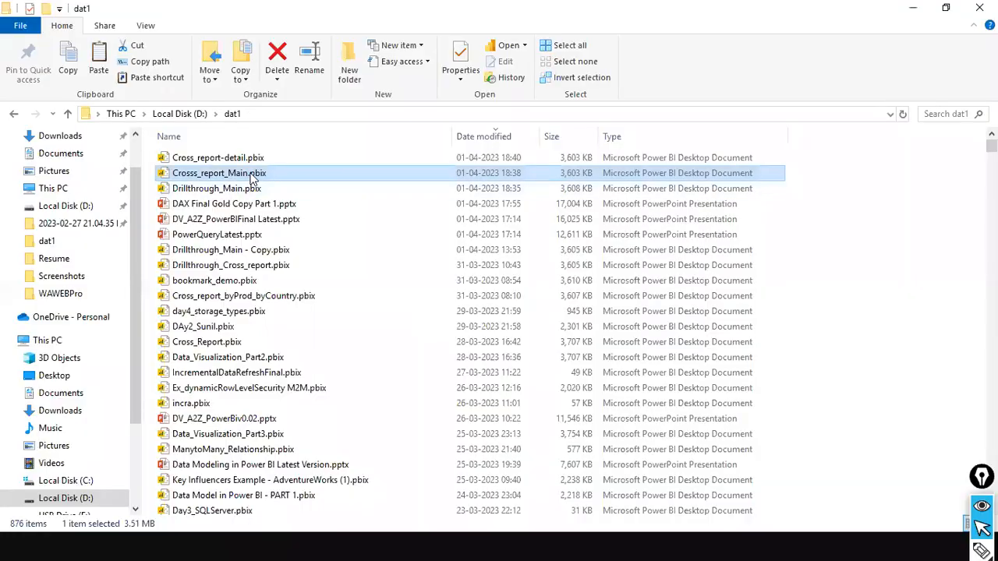
key("alt+Tab")
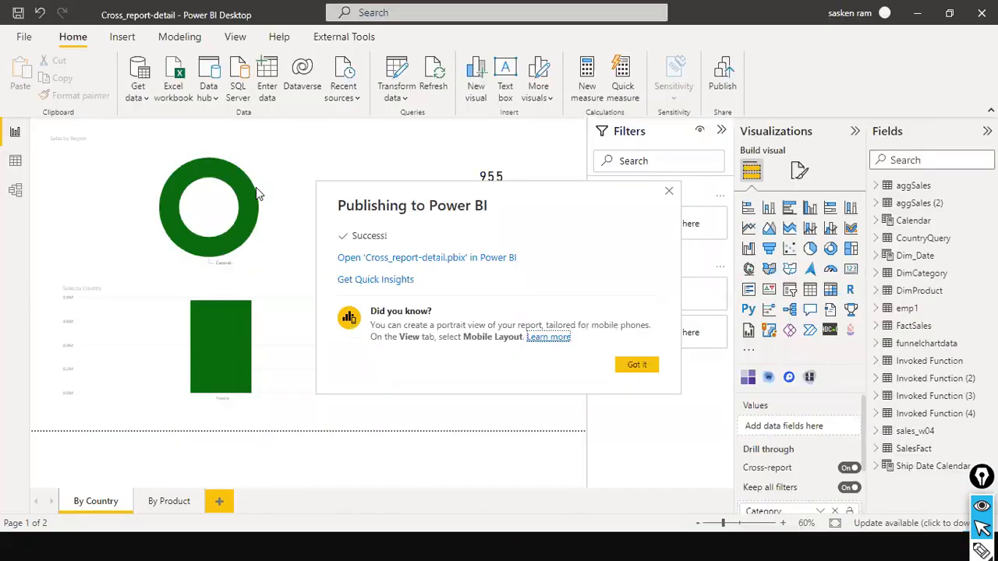
key("alt+Tab")
double_click(206, 177)
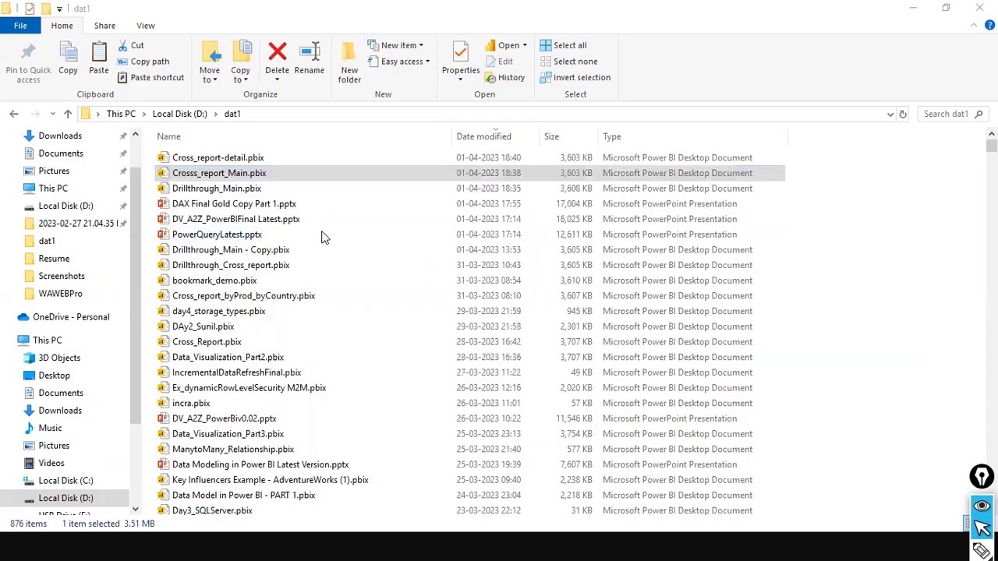
- Return to the Cross_report-detail report and dismiss its publishing confirmation
key("alt+Tab")
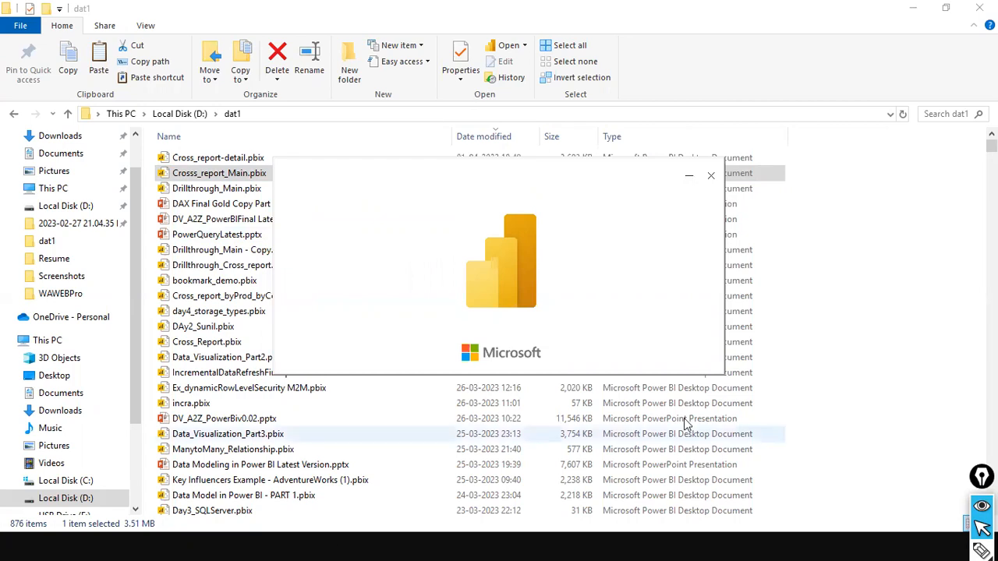
key("alt+Tab")
key("Tab")
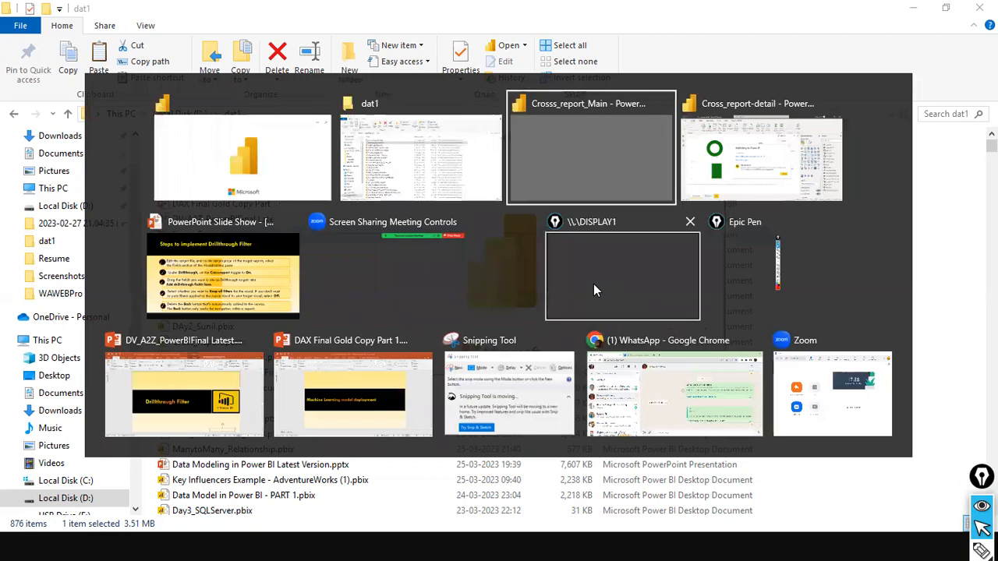
key("Tab")
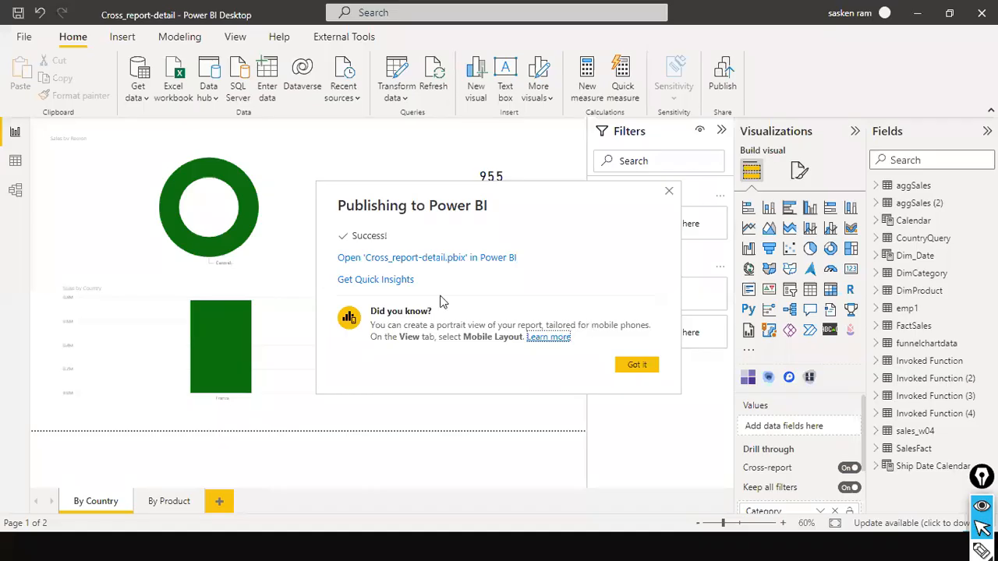
key("alt+Tab")
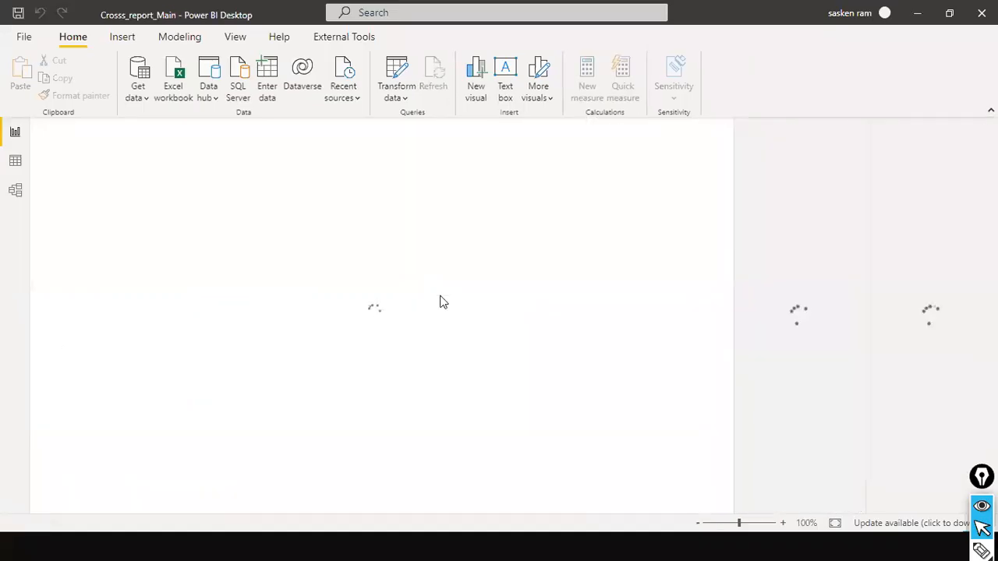
key("alt+Tab")
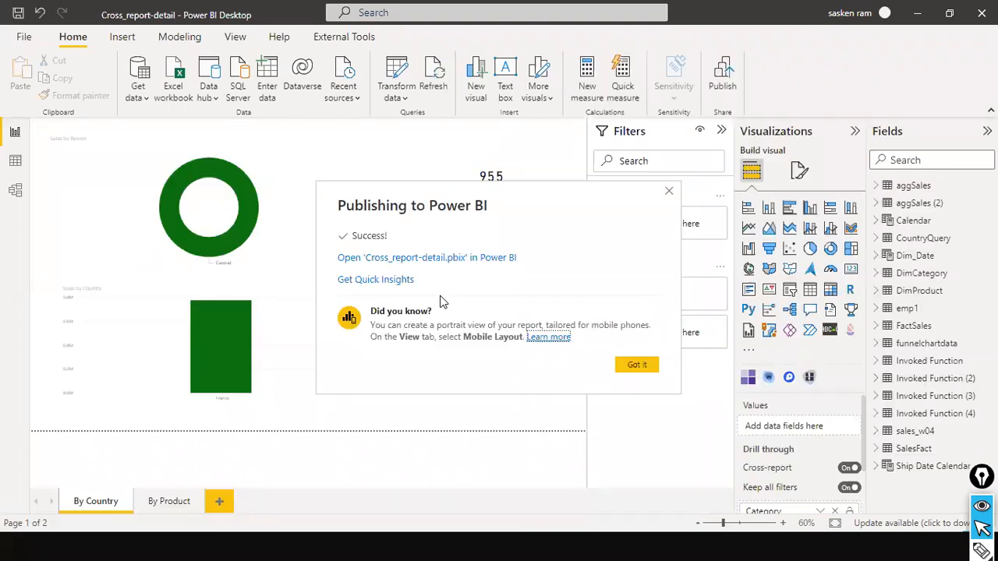
left_click(636, 365)
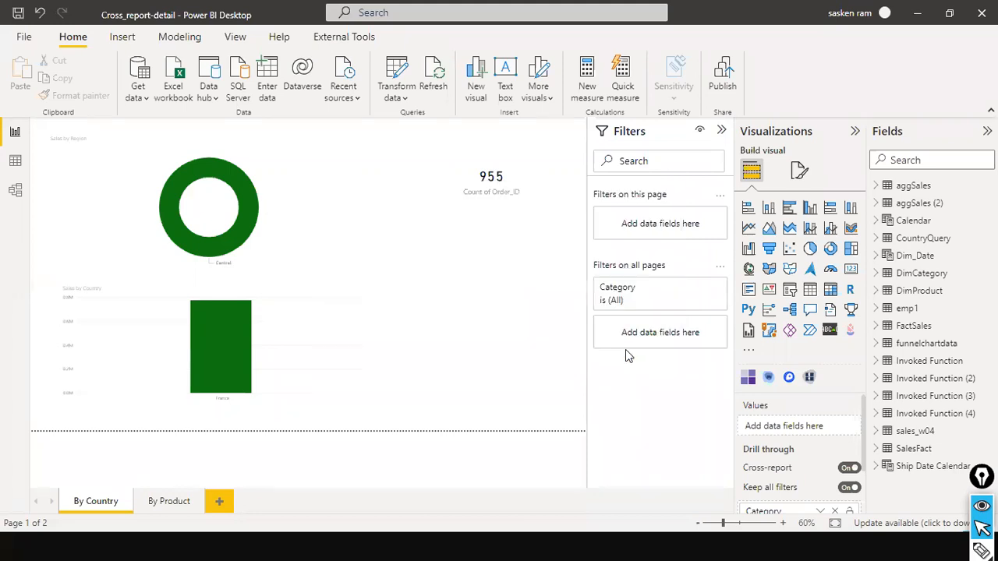
- Switch to the Crosss_report_Main report and publish it to the dev_sca workspace
key("alt+Tab")
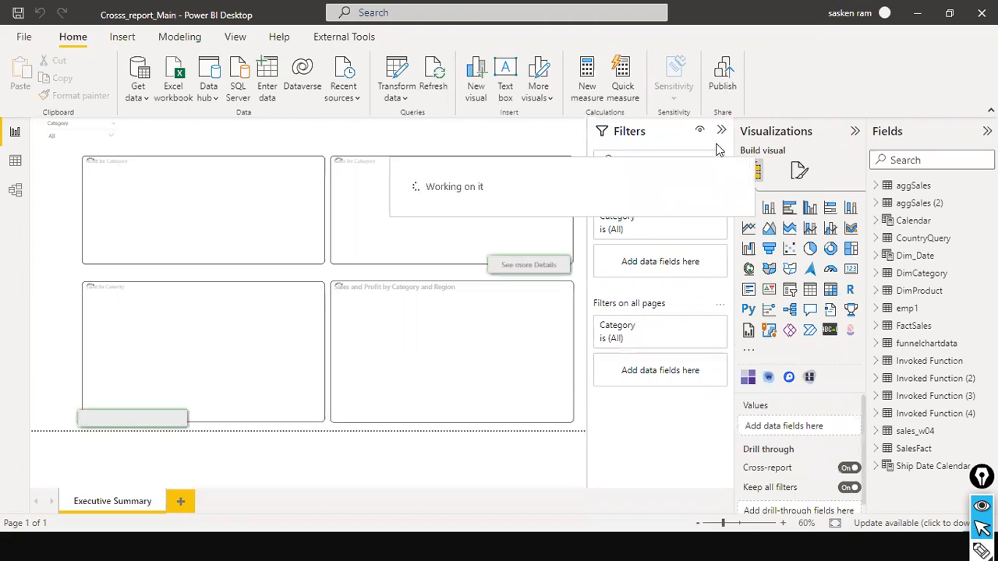
left_click(724, 78)
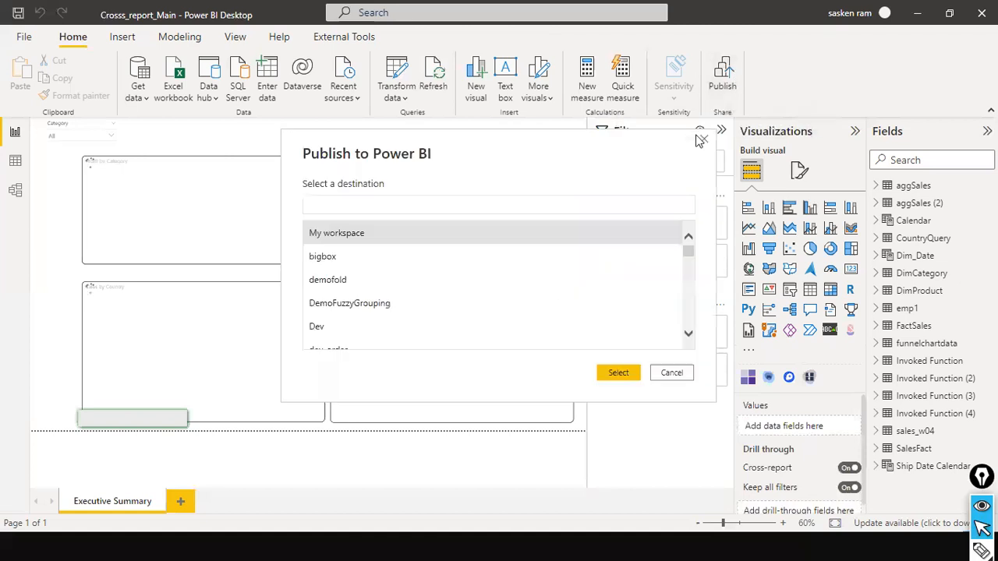
scroll(506, 327, "down", 2)
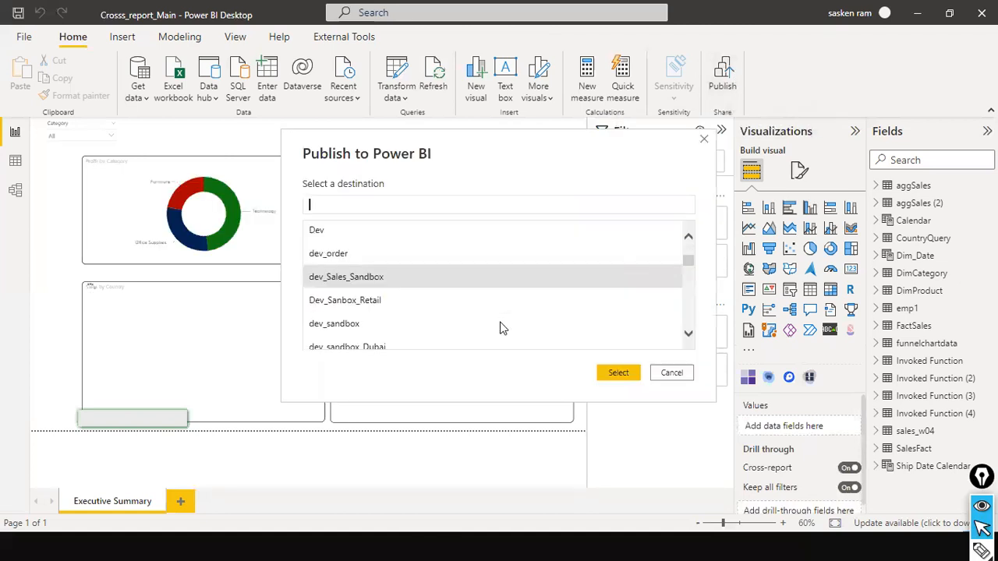
scroll(503, 328, "down", 2)
scroll(503, 328, "down", 2)
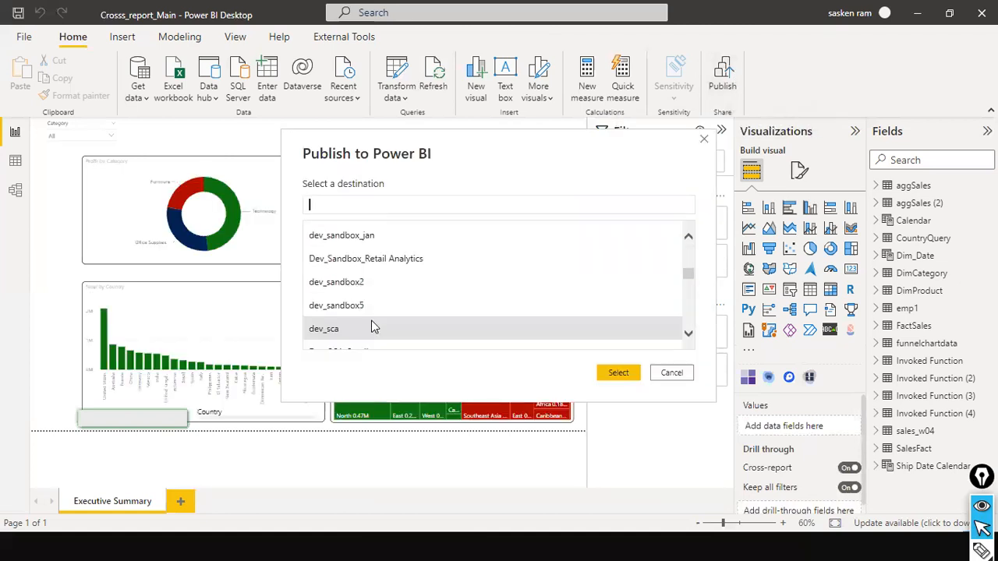
left_click(371, 328)
left_click(621, 374)
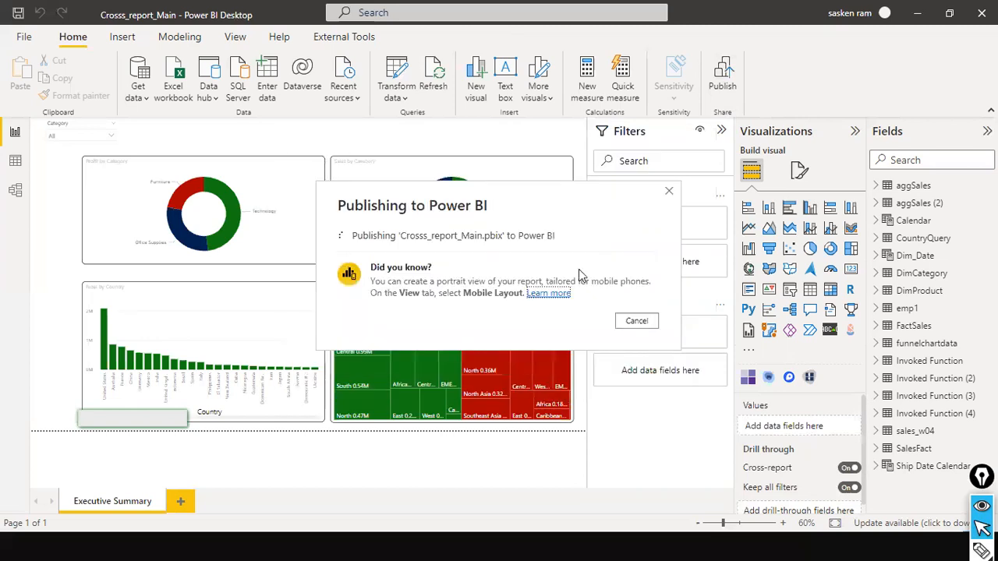
- Switch to Google Chrome and open app.powerbi.com in a new tab
key("alt+Tab")
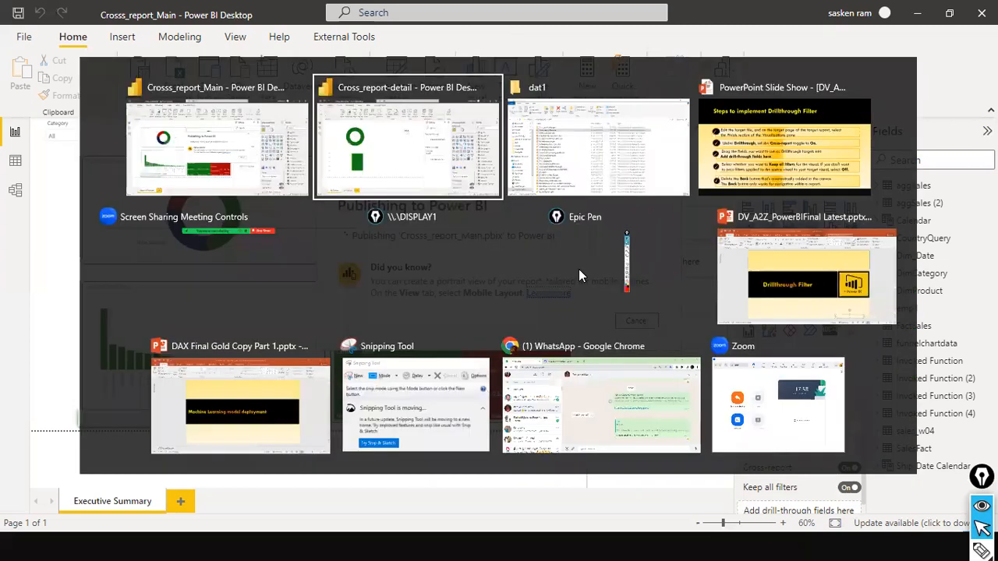
key("Tab")
key("Tab")
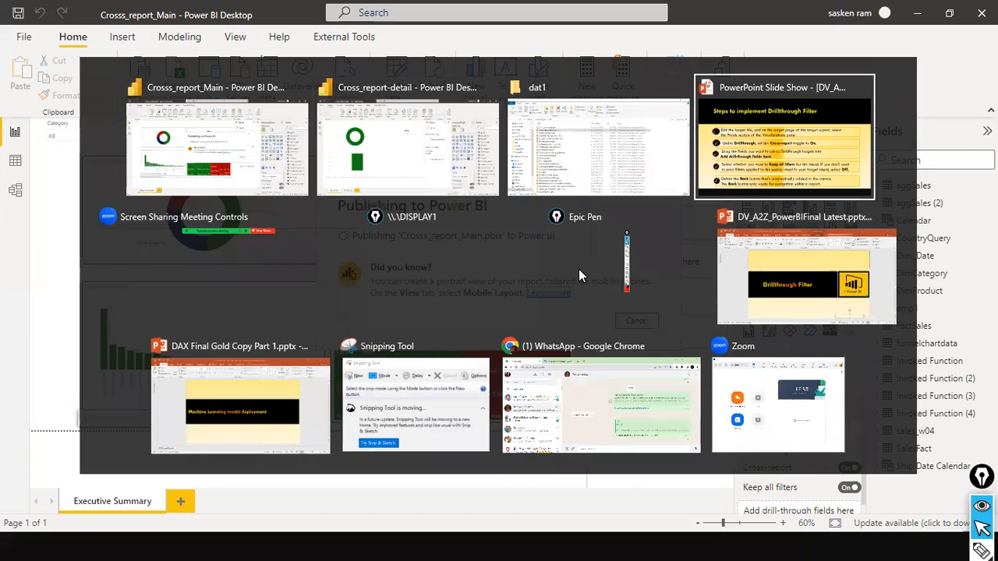
key("Tab")
key("Tab")
key("Tab")
key("Tab")
key("Tab")
key("Tab")
key("Tab")
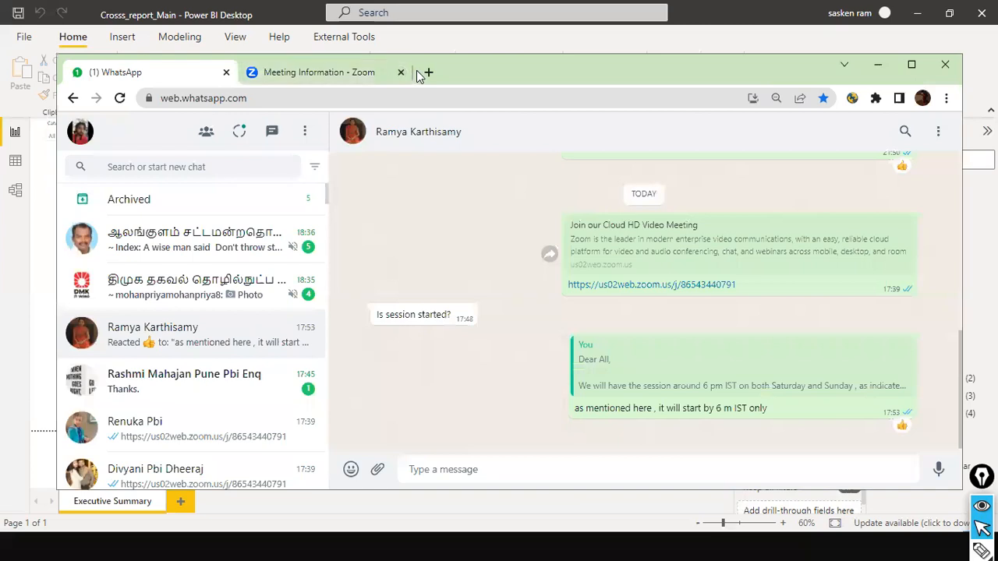
key("ctrl+t")
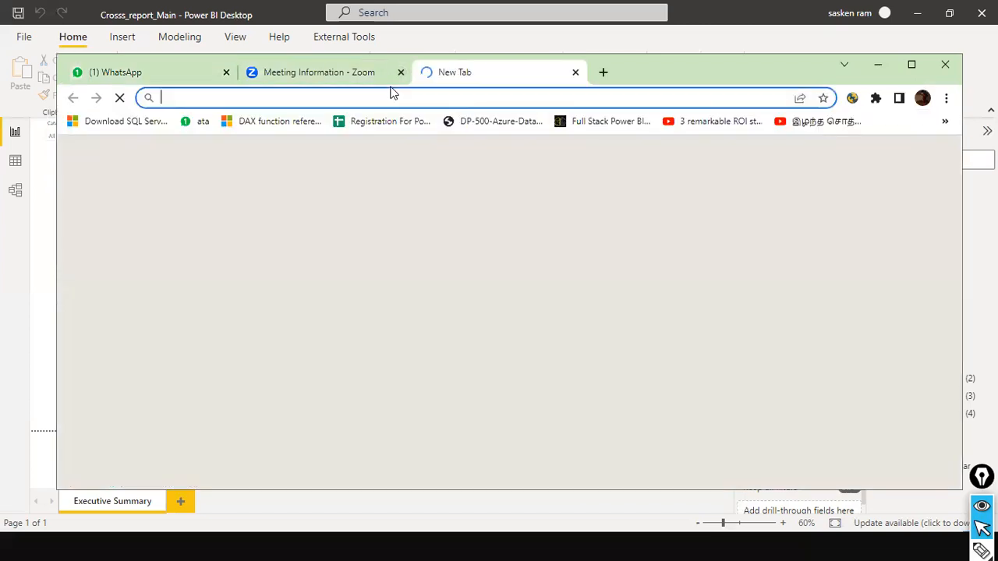
type("app.powerbi.com")
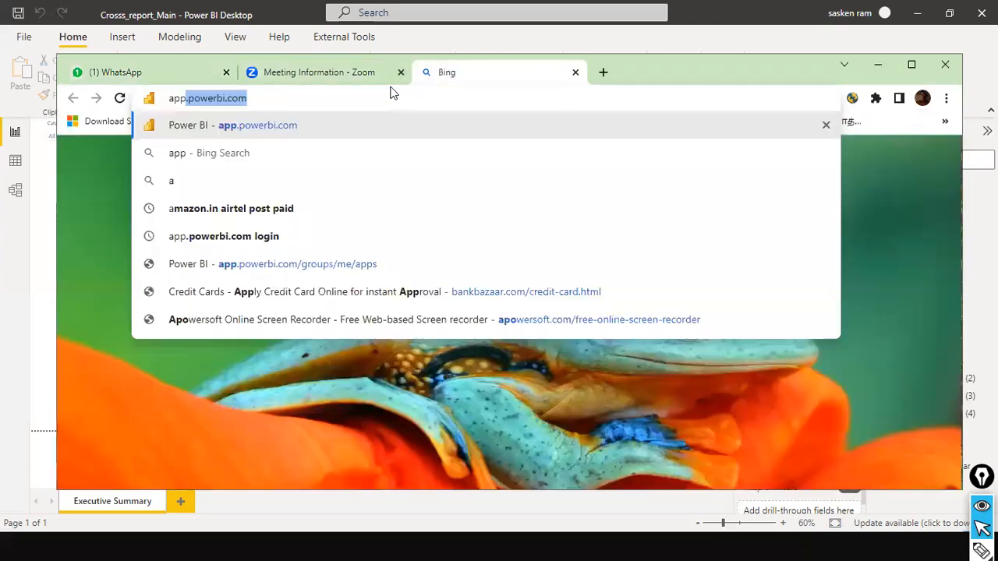
key("Return")
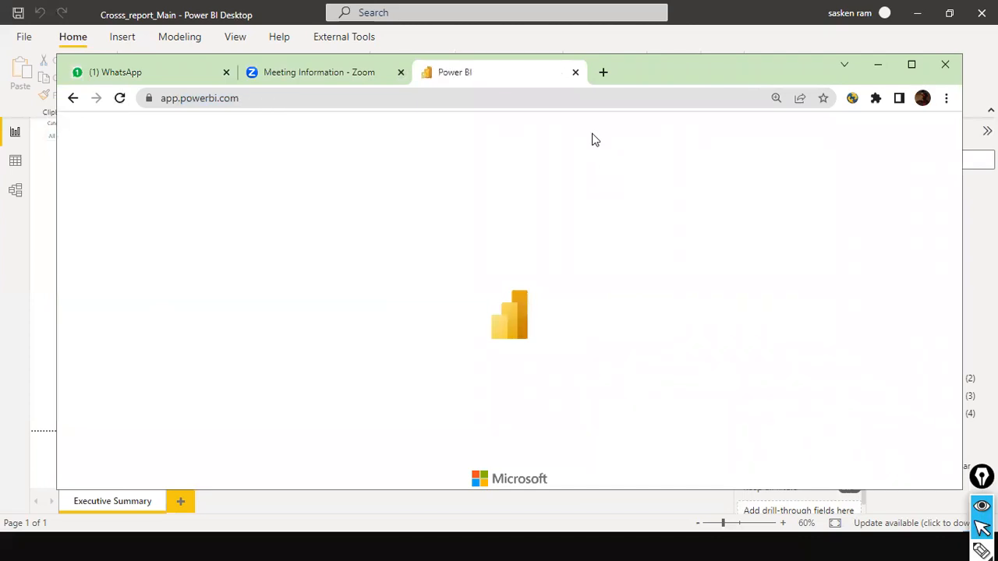
- Check the available workspaces and the signed-in account's profile, and sign out of the Power BI service
left_click_drag(660, 76, 657, 55)
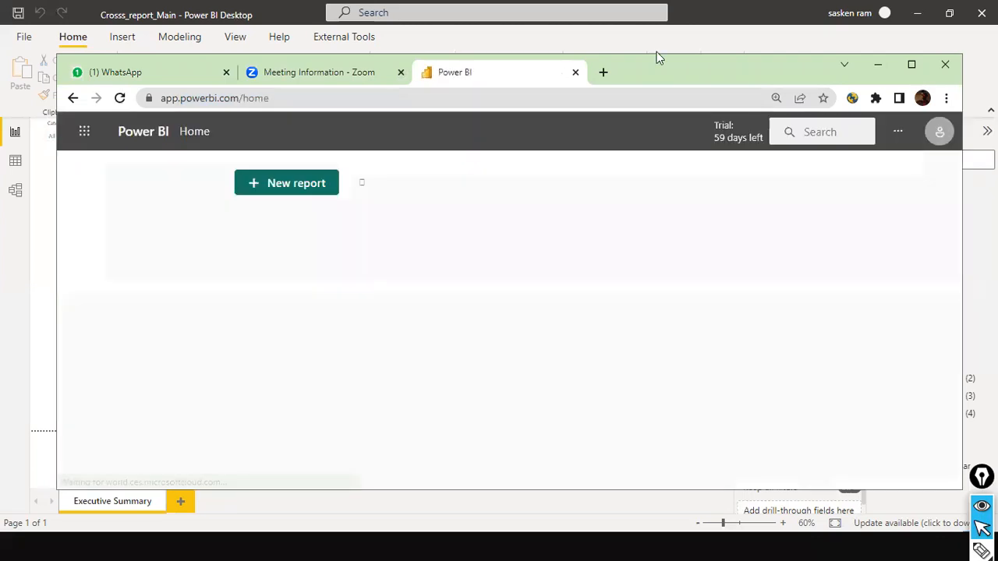
scroll(62, 413, "down", 3)
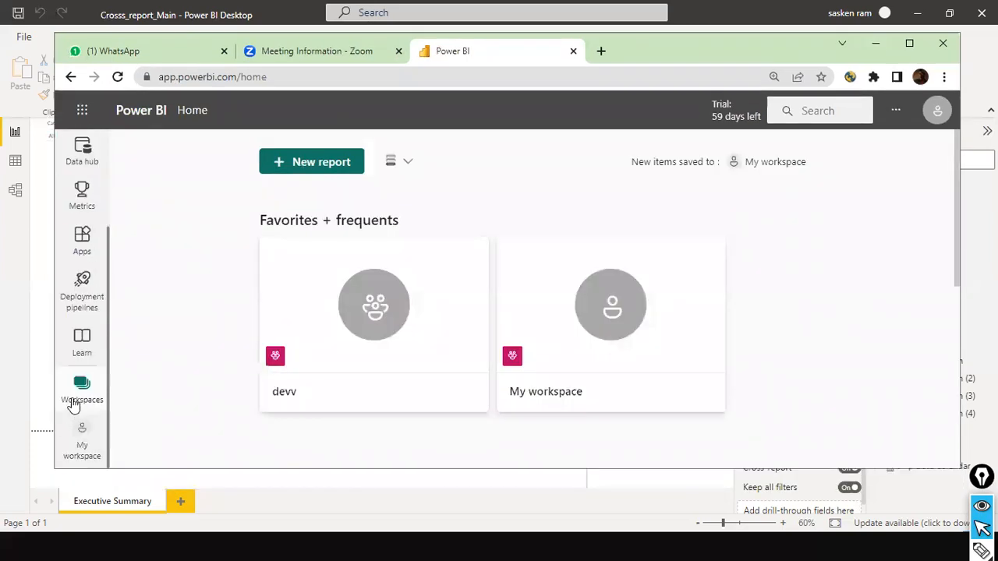
left_click(81, 386)
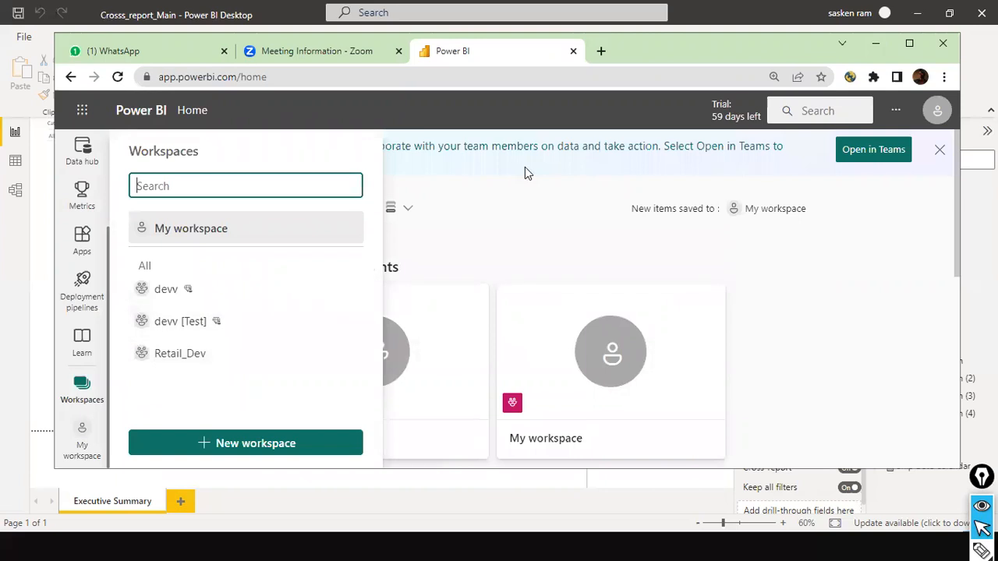
left_click(934, 120)
left_click(936, 117)
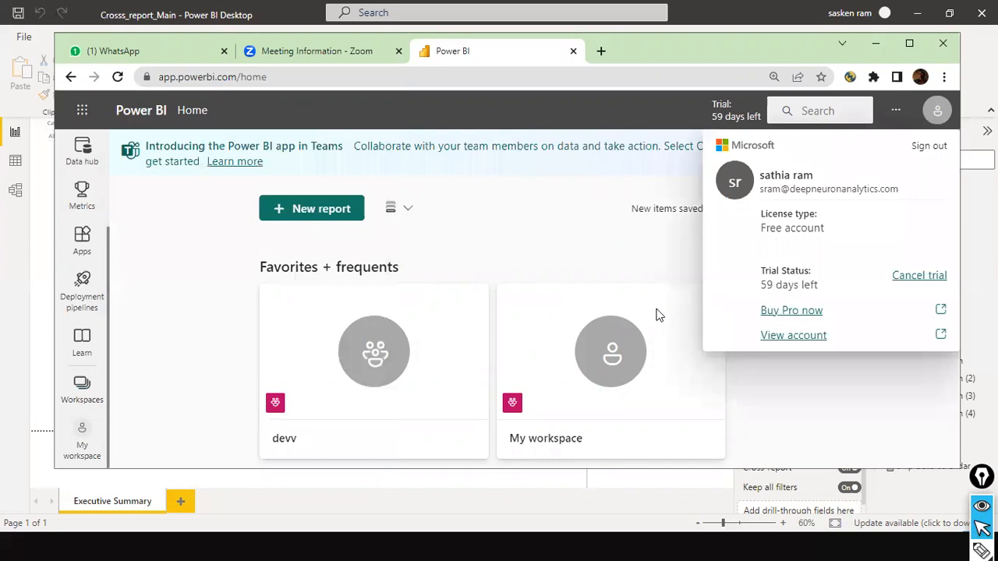
left_click(936, 147)
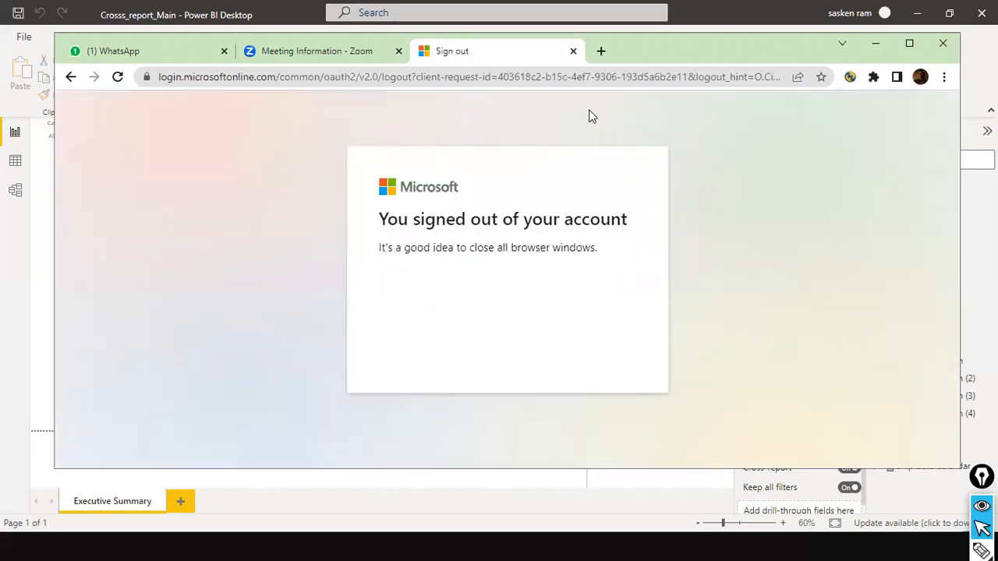
- Reopen app.powerbi.com and sign in with the support account and its password
left_click(603, 79)
type("ap")
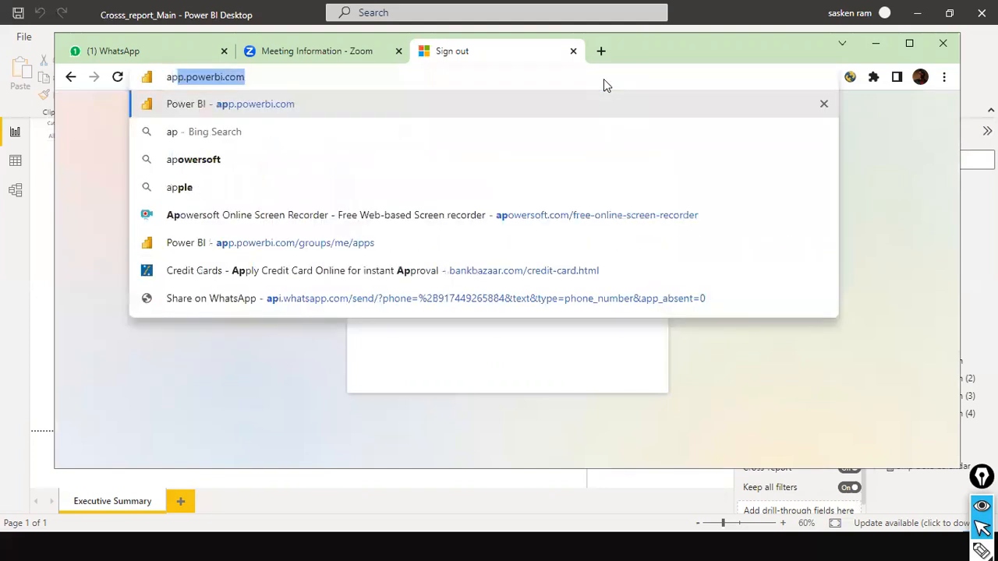
key("Return")
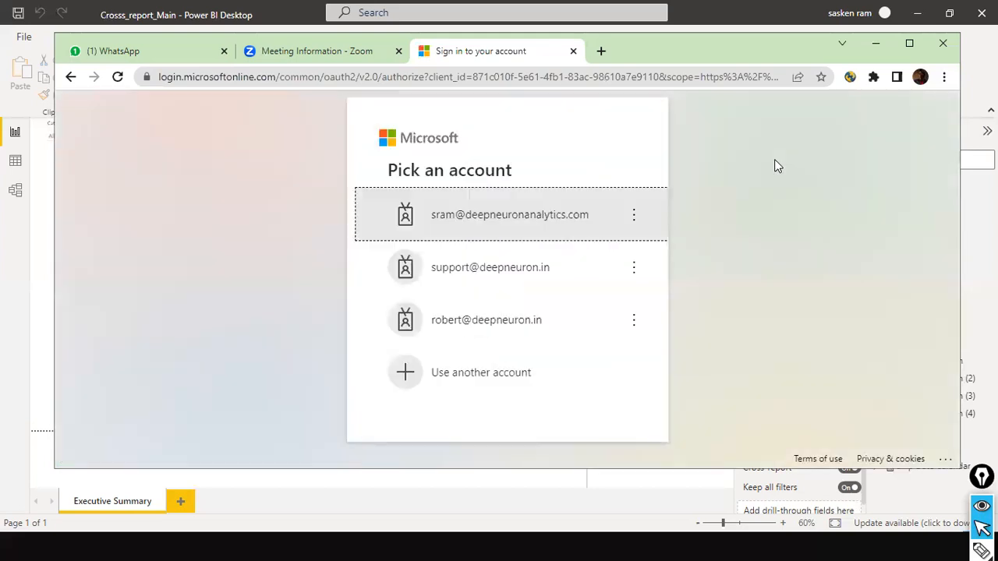
double_click(510, 285)
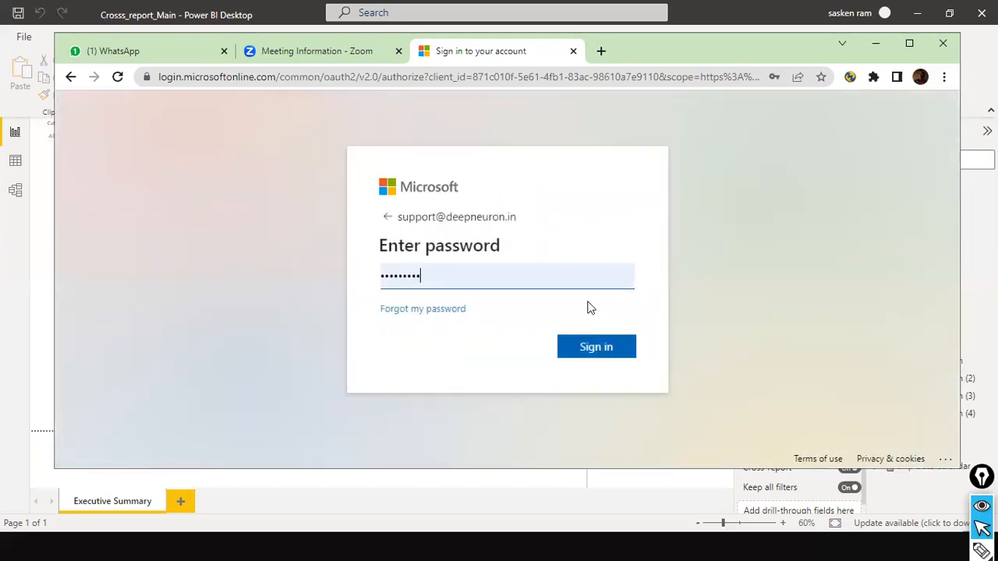
left_click(614, 347)
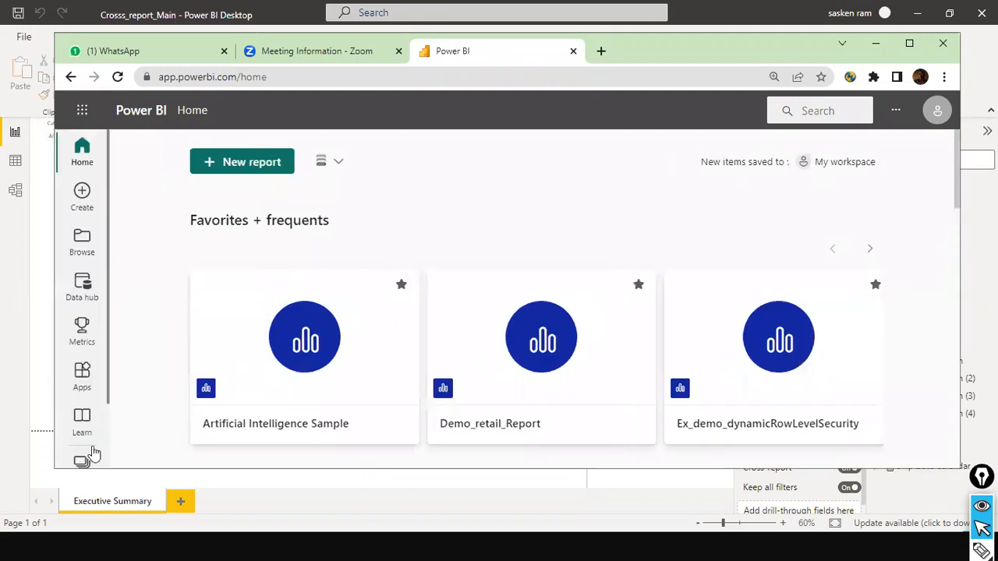
- Look through the workspace list and check the profile of the signed-in account
scroll(86, 437, "down", 1)
left_click(76, 407)
scroll(196, 390, "down", 3)
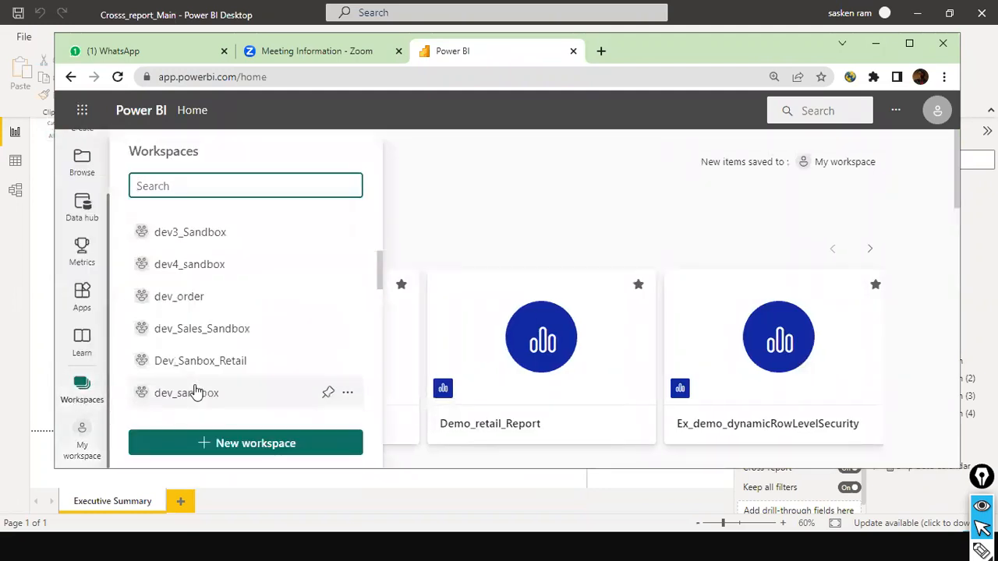
scroll(223, 324, "up", 1)
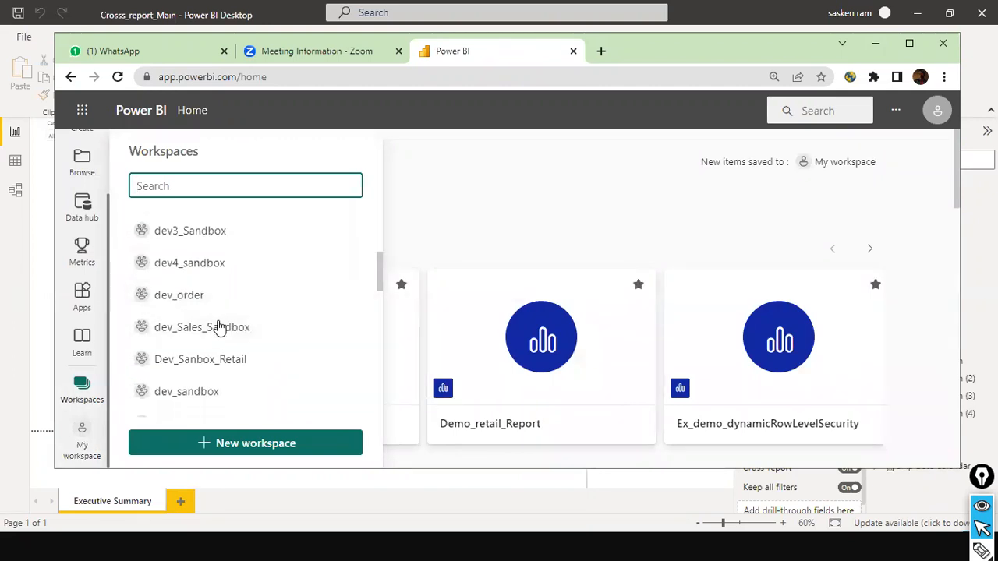
left_click(939, 128)
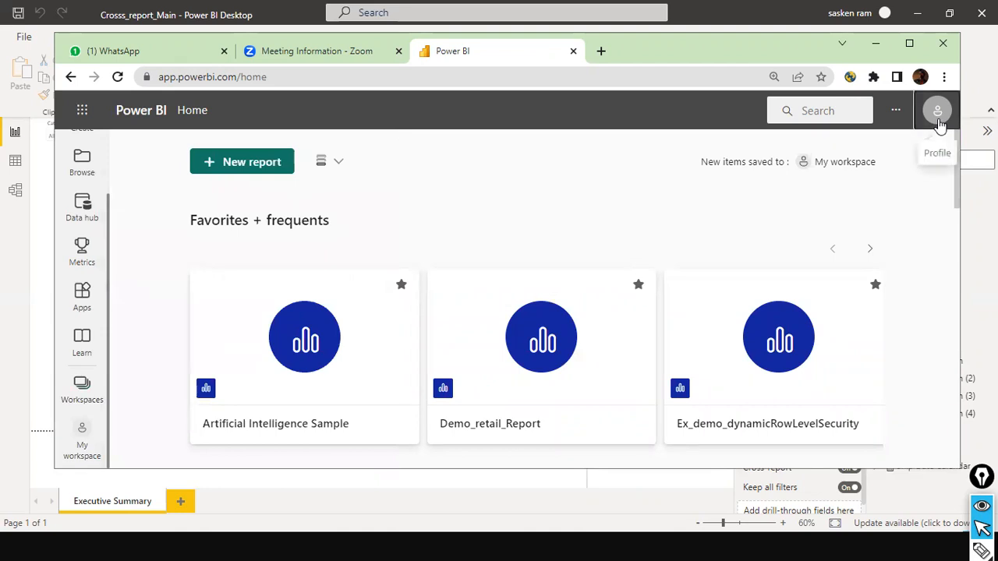
left_click(938, 124)
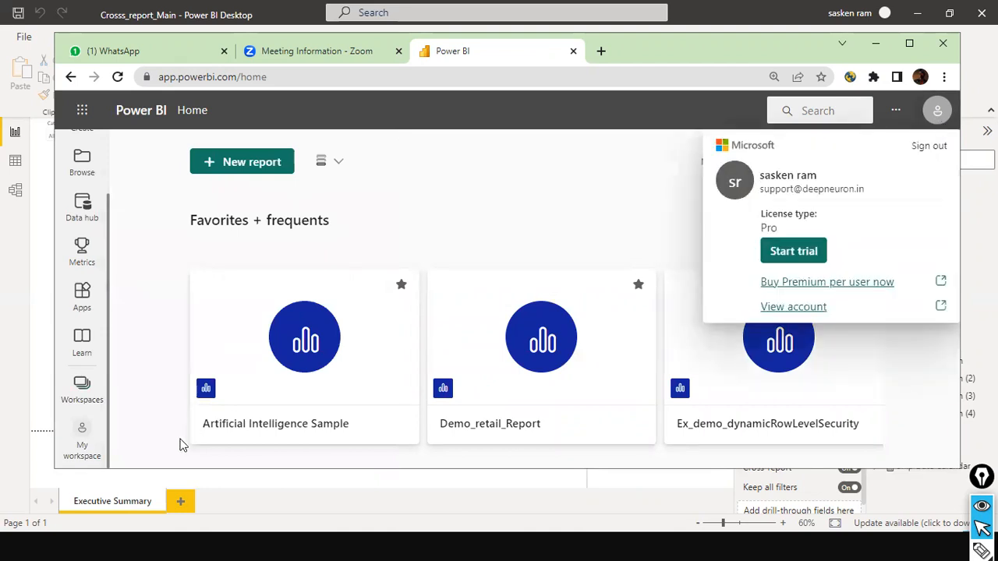
- Find and open the dev_sca workspace
left_click(82, 394)
left_click(82, 393)
scroll(218, 340, "down", 10)
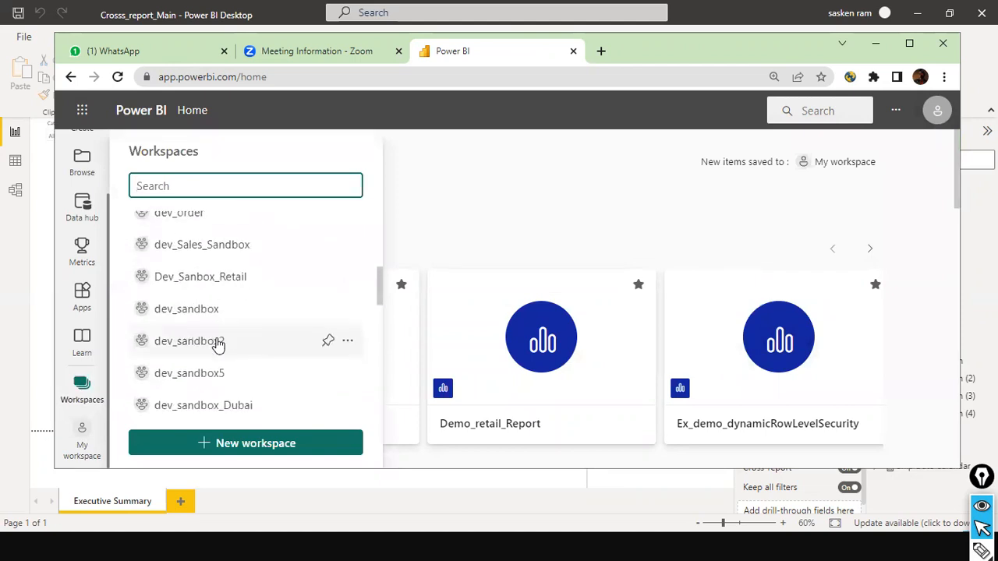
left_click(174, 368)
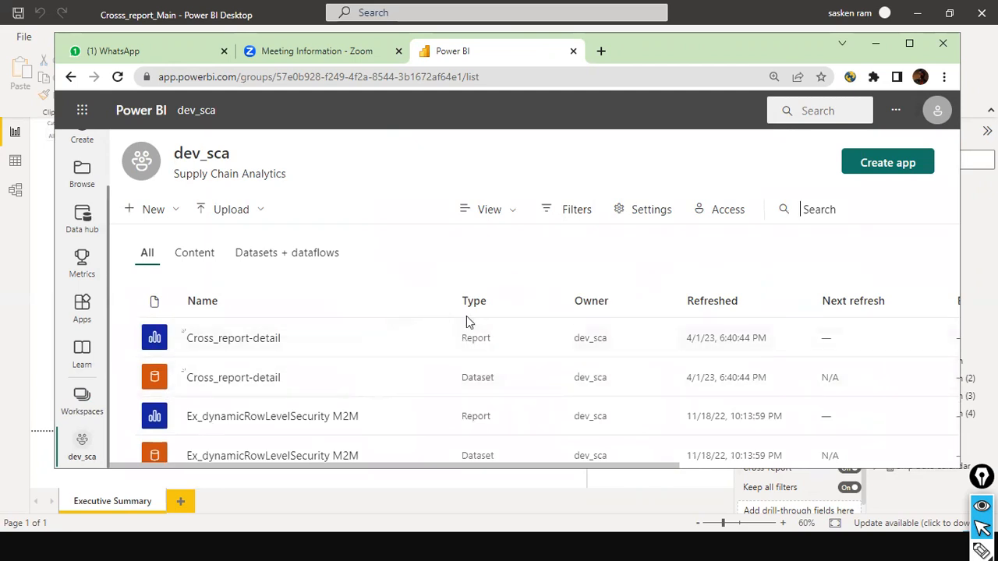
- Switch to Power BI Desktop, cancel the running publish and publish Crosss_report_Main again with dev_sca as the destination
key("alt+Tab")
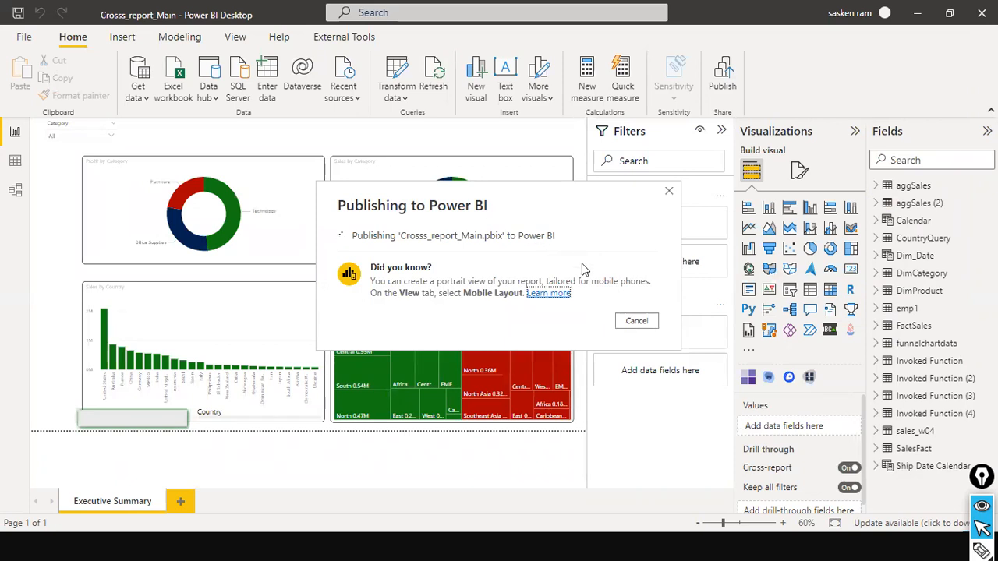
left_click(640, 322)
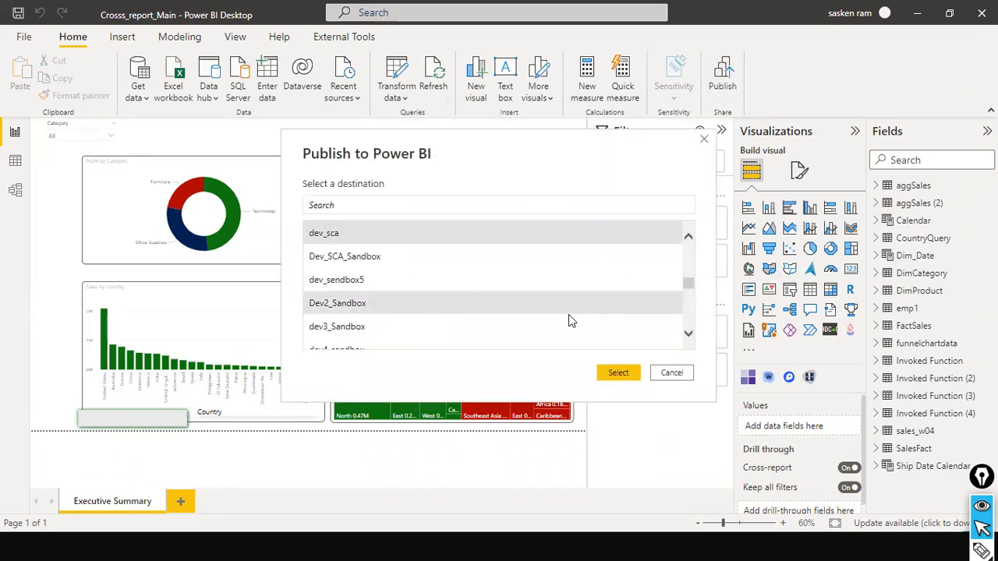
left_click(618, 374)
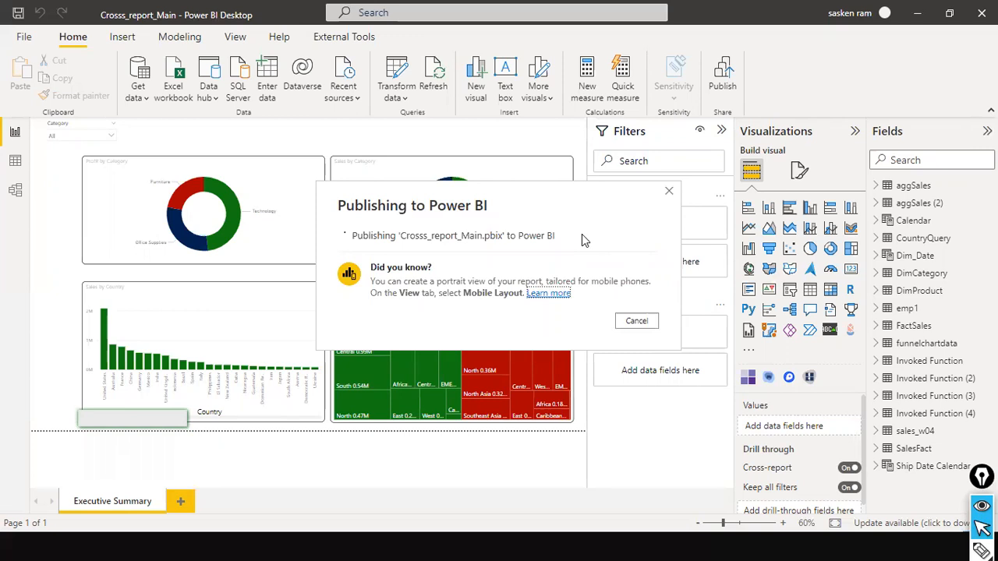
left_click(635, 363)
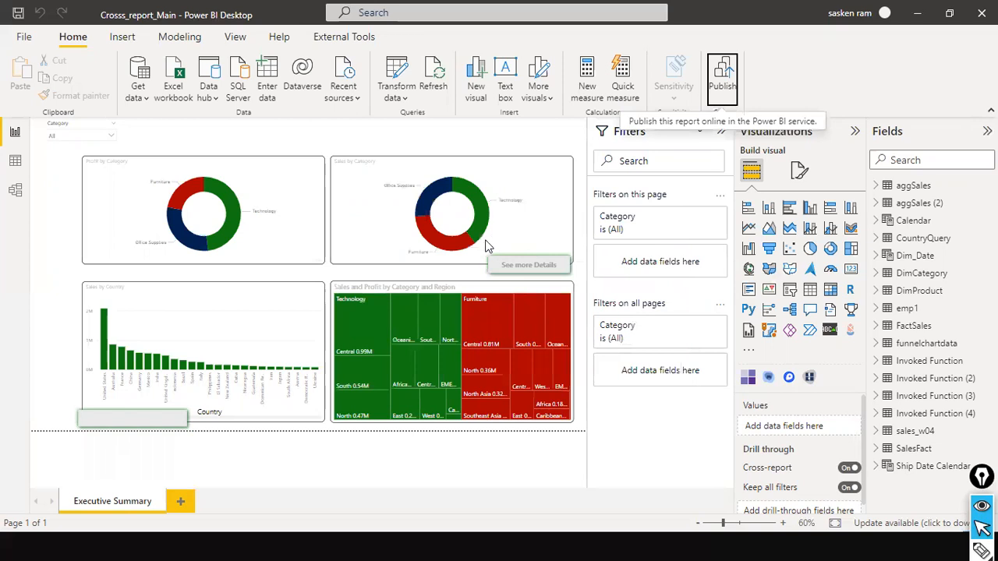
- Switch to the browser and open the Crosss_report_Main and Cross_report-detail reports from the dev_sca workspace in separate new tabs
key("alt+Tab")
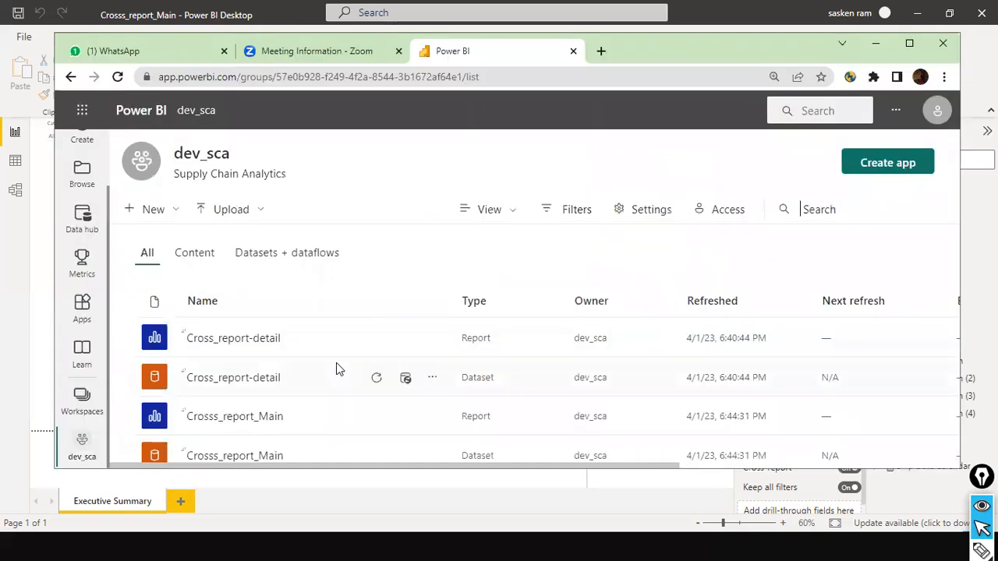
scroll(323, 382, "down", 2)
scroll(249, 343, "up", 2)
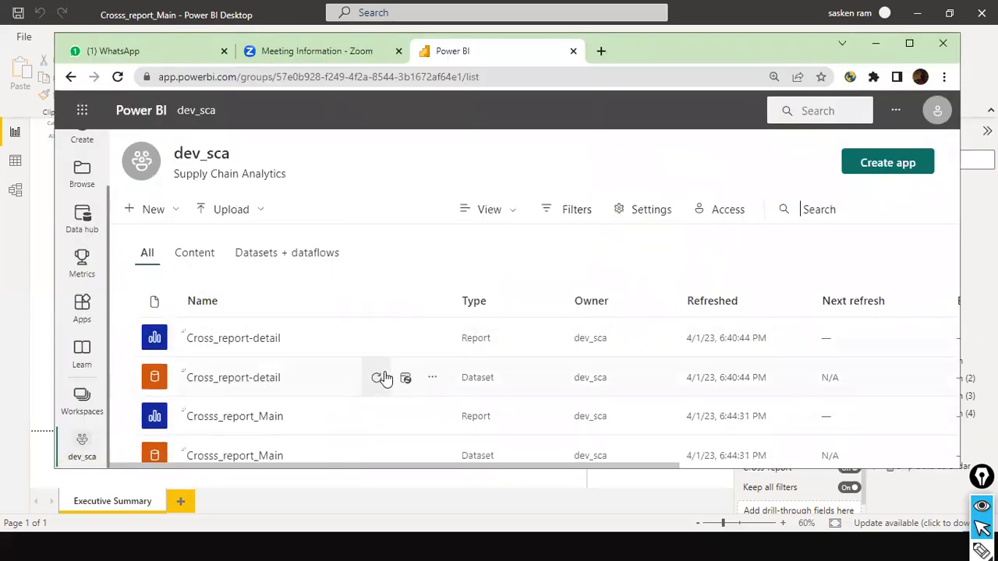
scroll(383, 379, "down", 2)
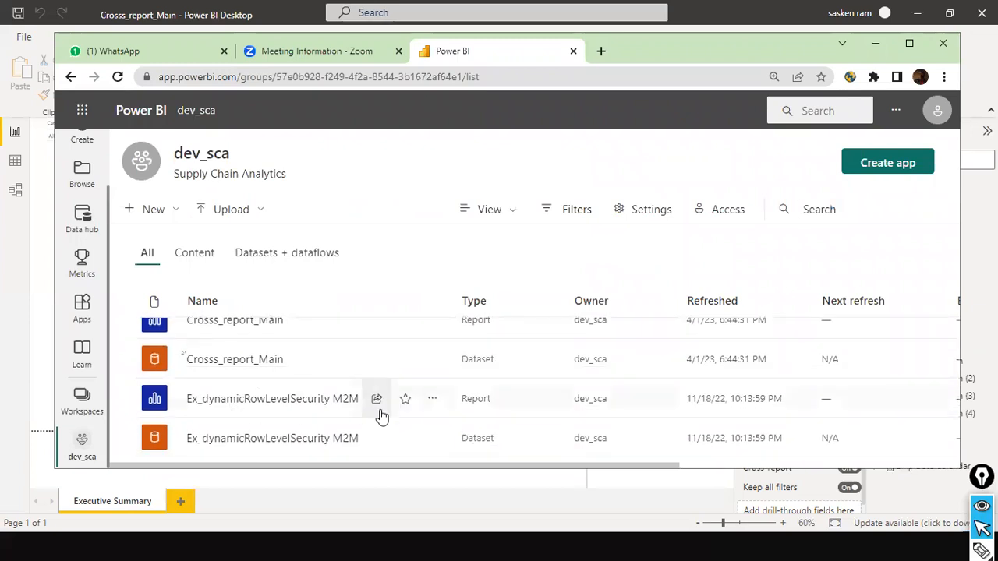
scroll(357, 359, "up", 2)
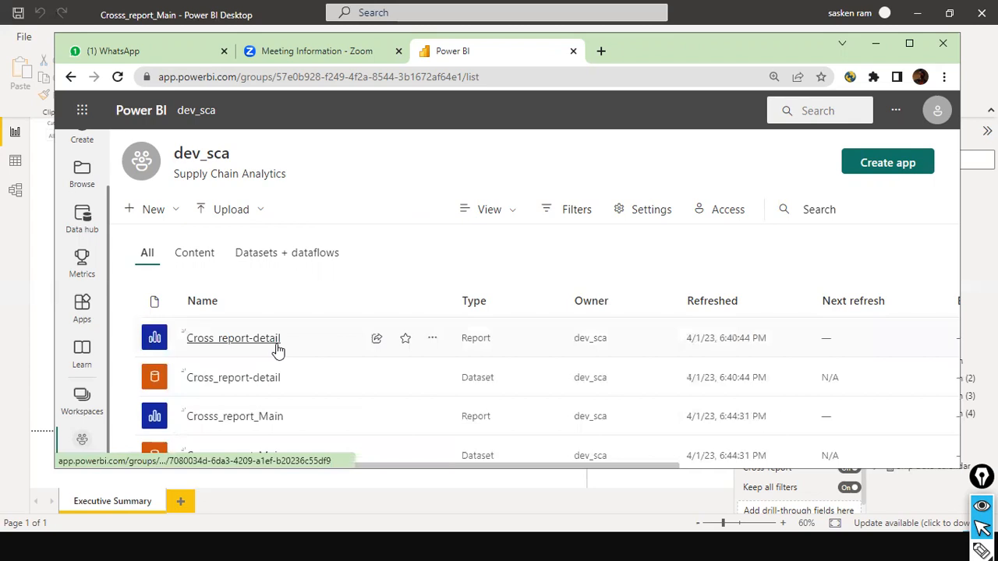
right_click(243, 415)
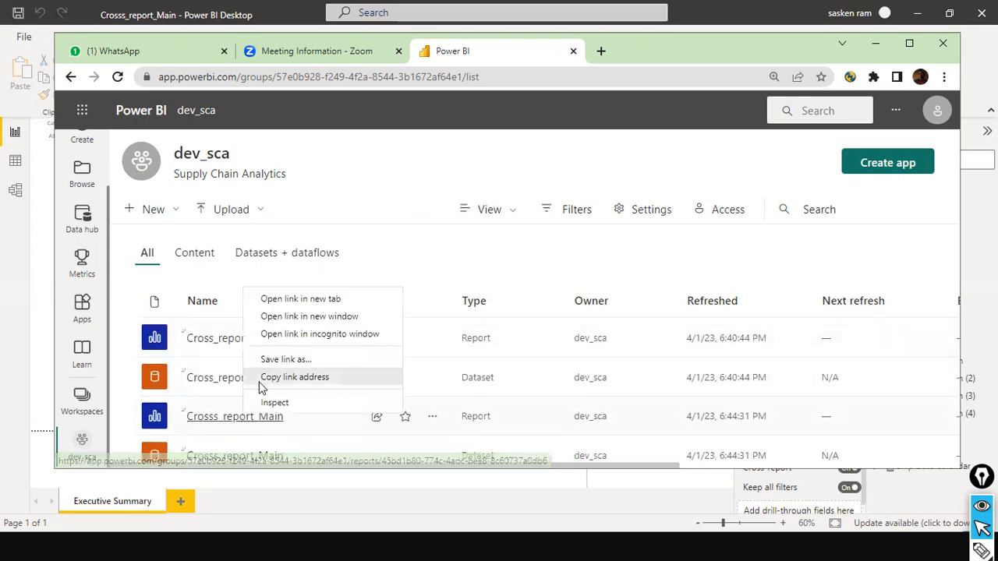
left_click(297, 298)
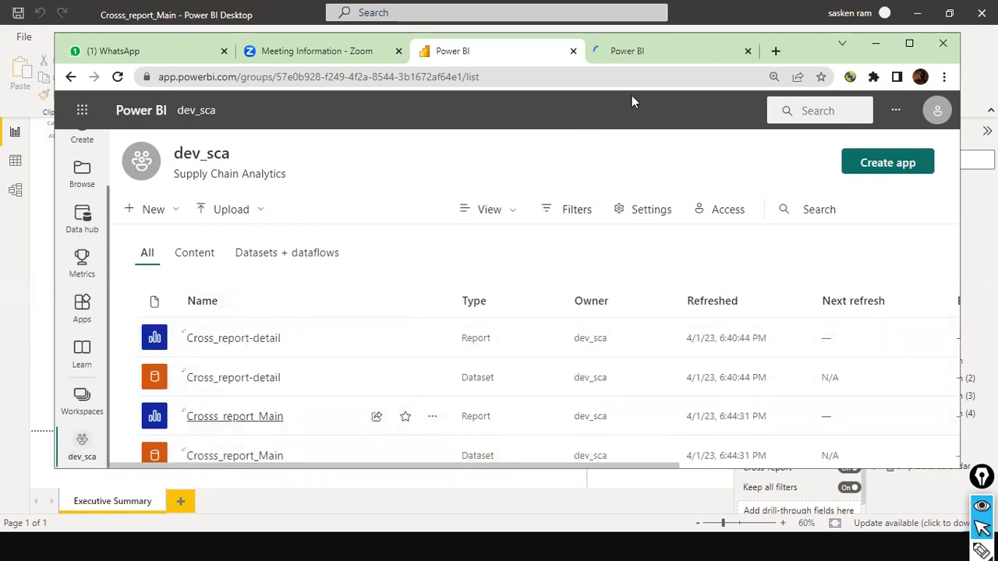
right_click(257, 340)
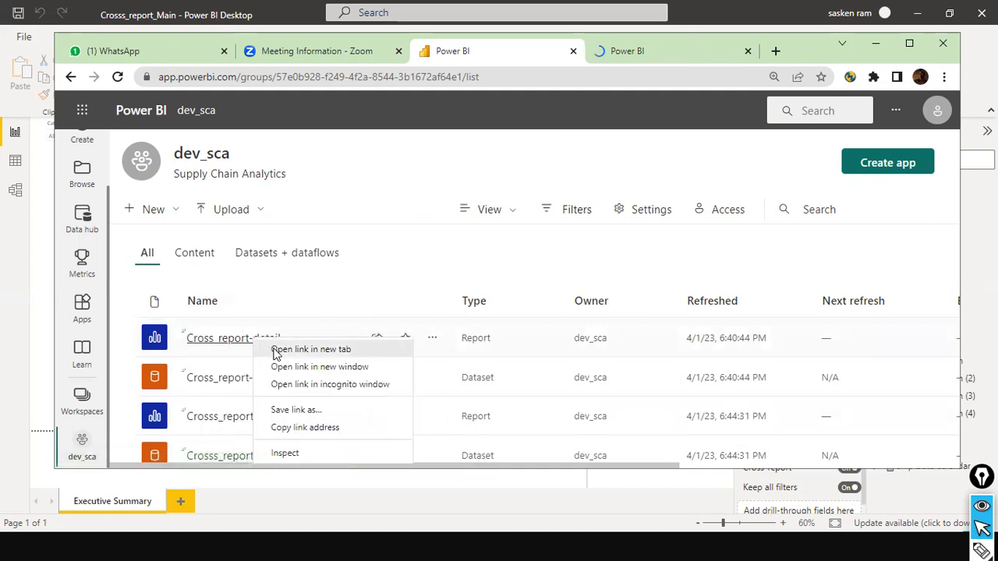
left_click(274, 353)
- Check the main and detail reports while they load, and bring up the Crosss_report_Main report
left_click(573, 53)
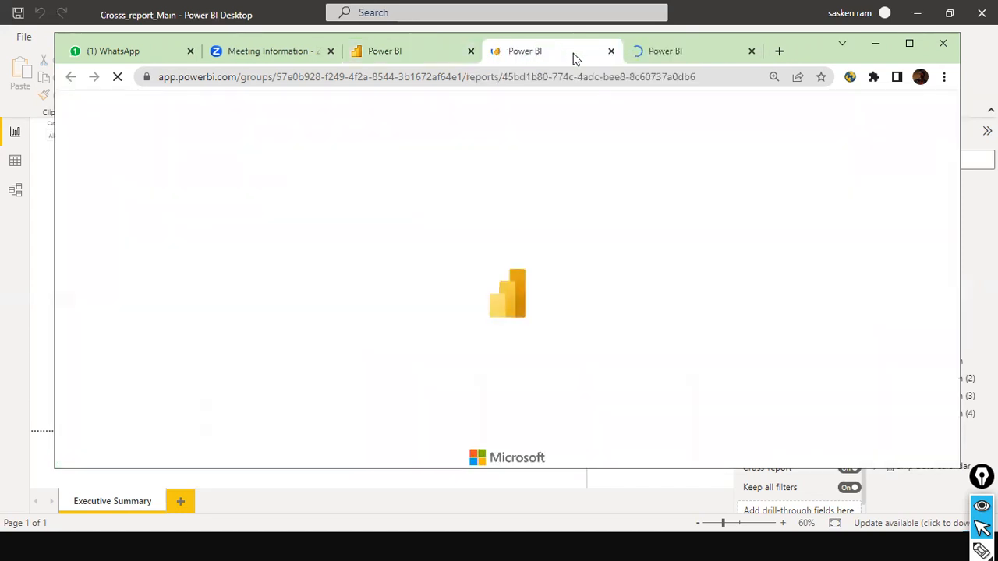
left_click(648, 56)
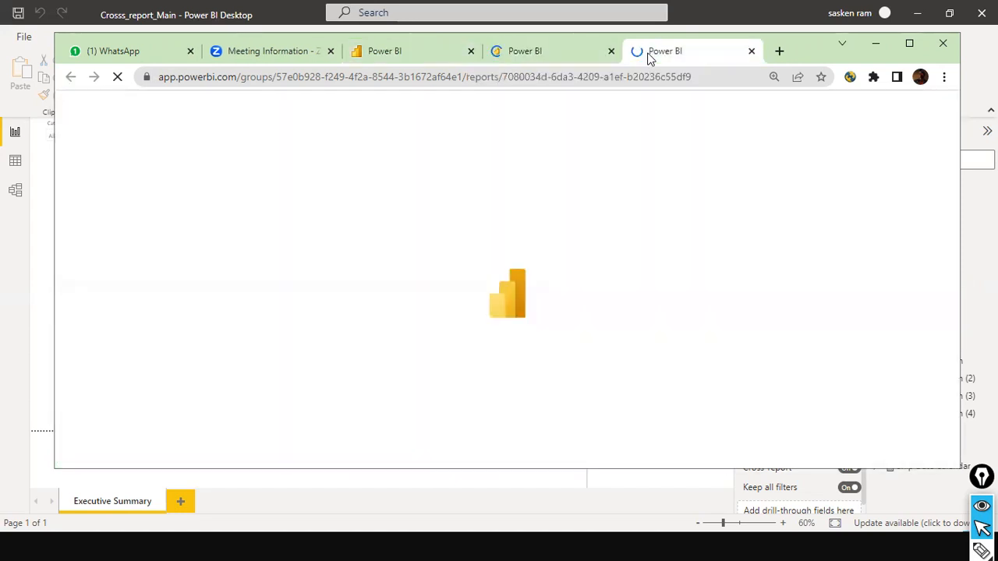
left_click(536, 50)
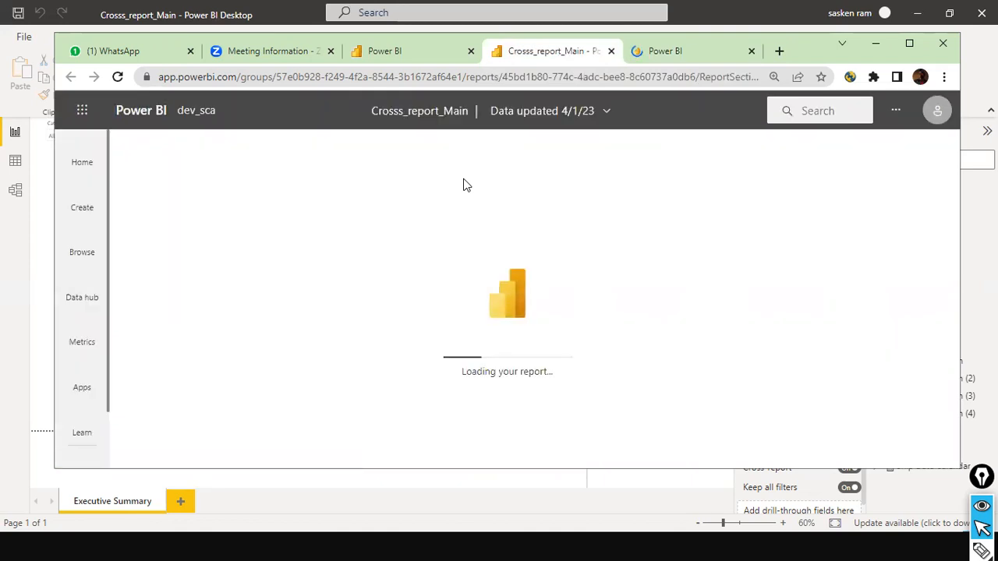
left_click(678, 53)
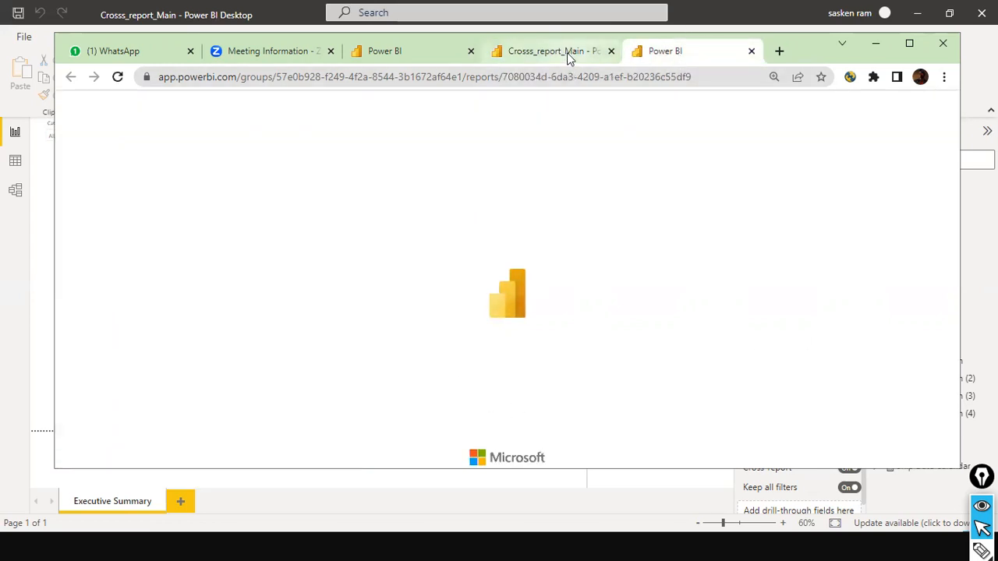
left_click(569, 59)
left_click(694, 56)
left_click(561, 59)
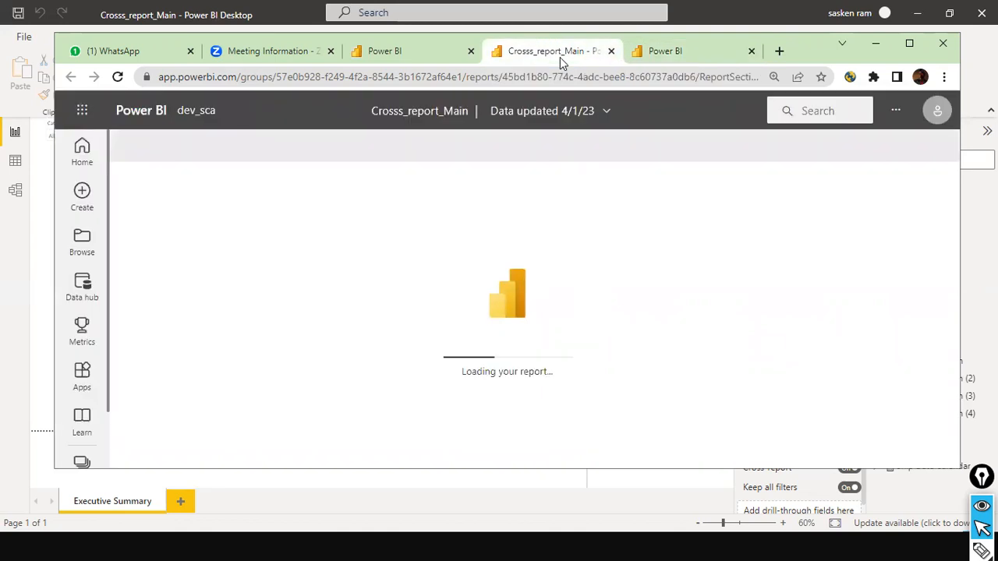
left_click(654, 57)
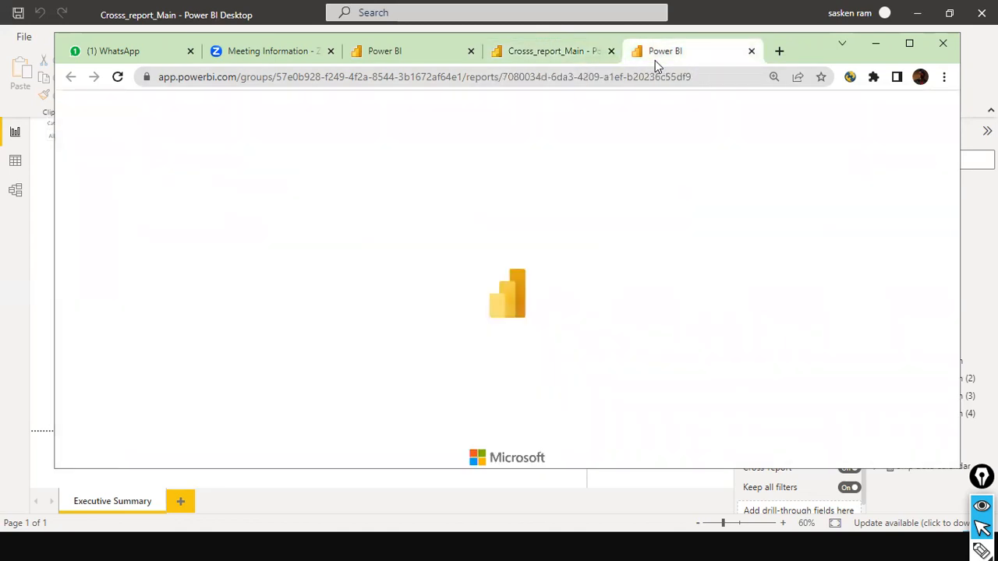
left_click(558, 55)
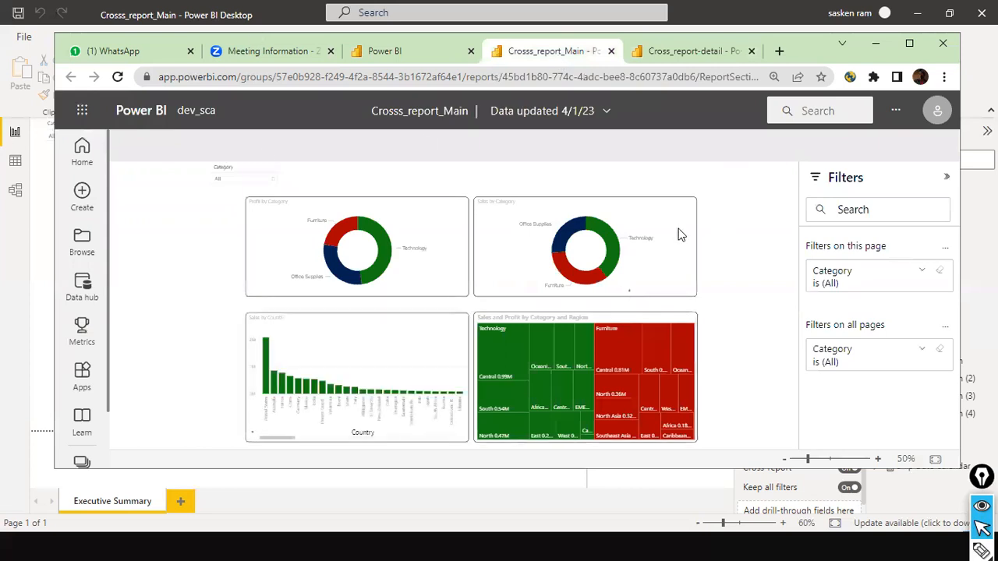
- Drill through from the Technology slice of the Sales by Category chart to By Product [Cross_report-detail]
left_click(610, 253)
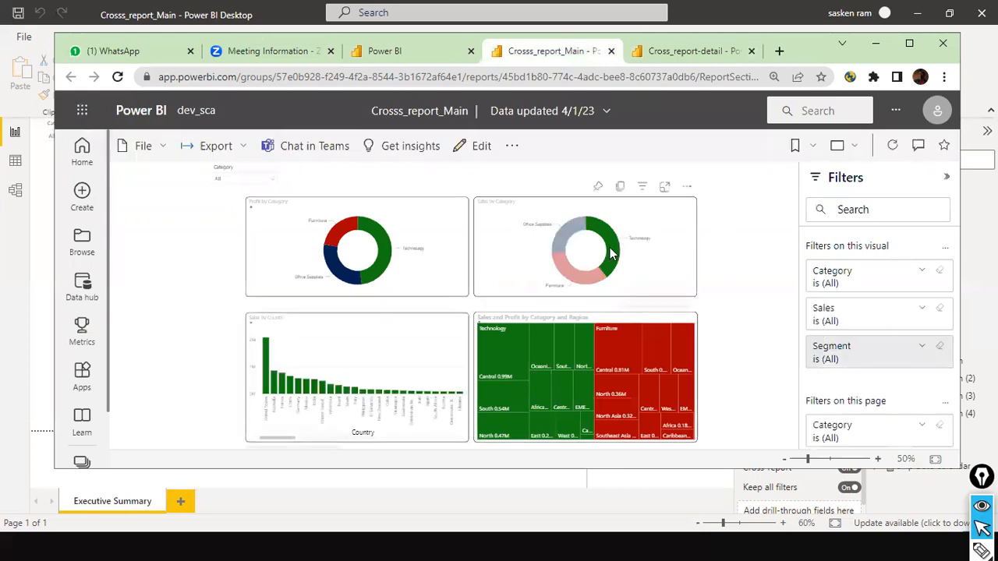
right_click(610, 253)
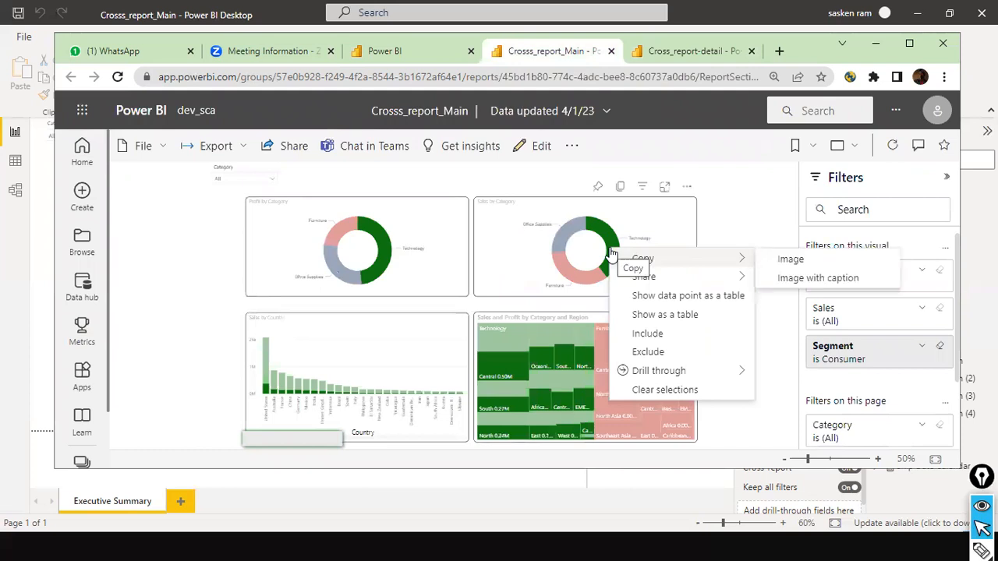
mouse_move(665, 377)
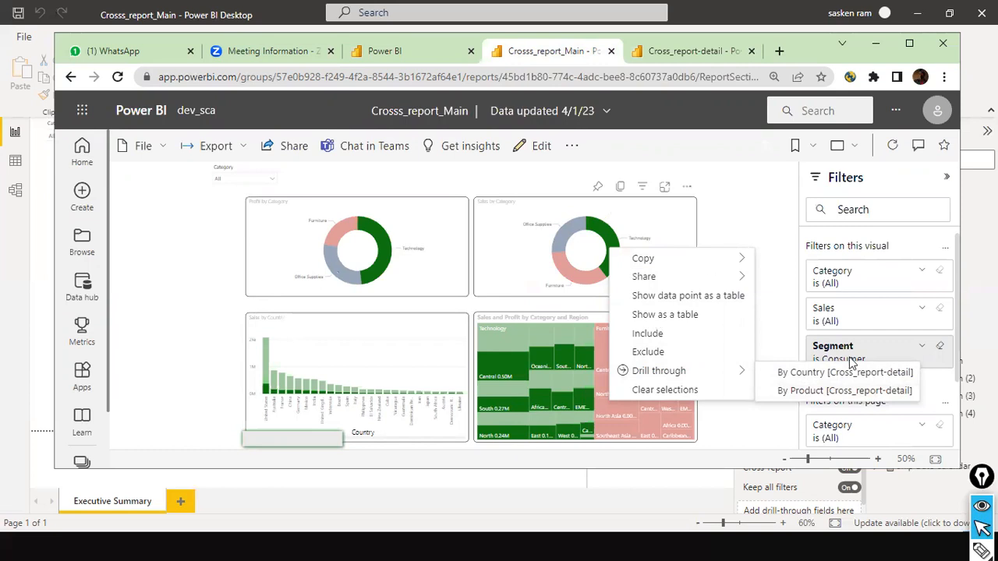
left_click(814, 391)
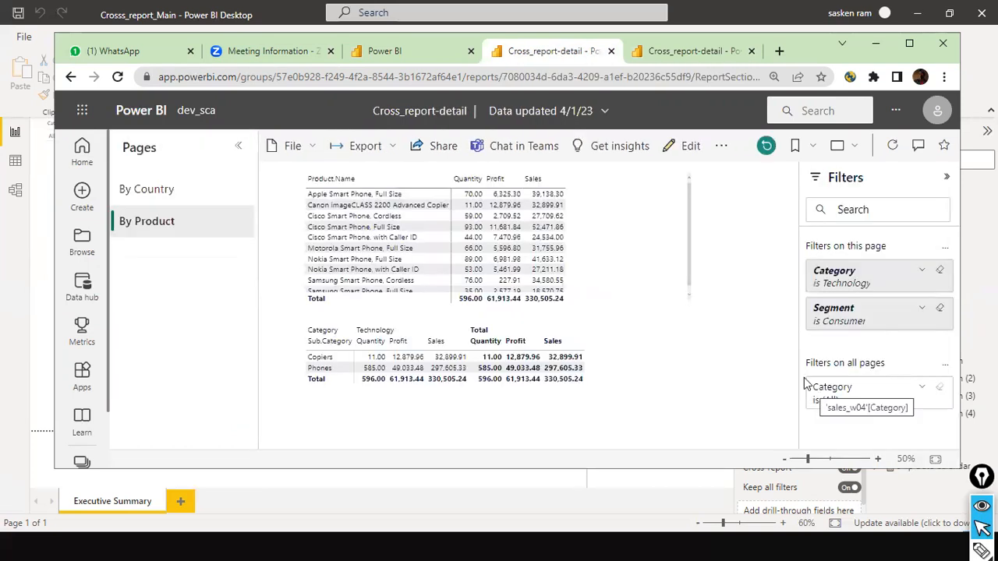
- Maximize the browser window and take a rectangular screen snip of the Category and Segment page filters
left_click(908, 44)
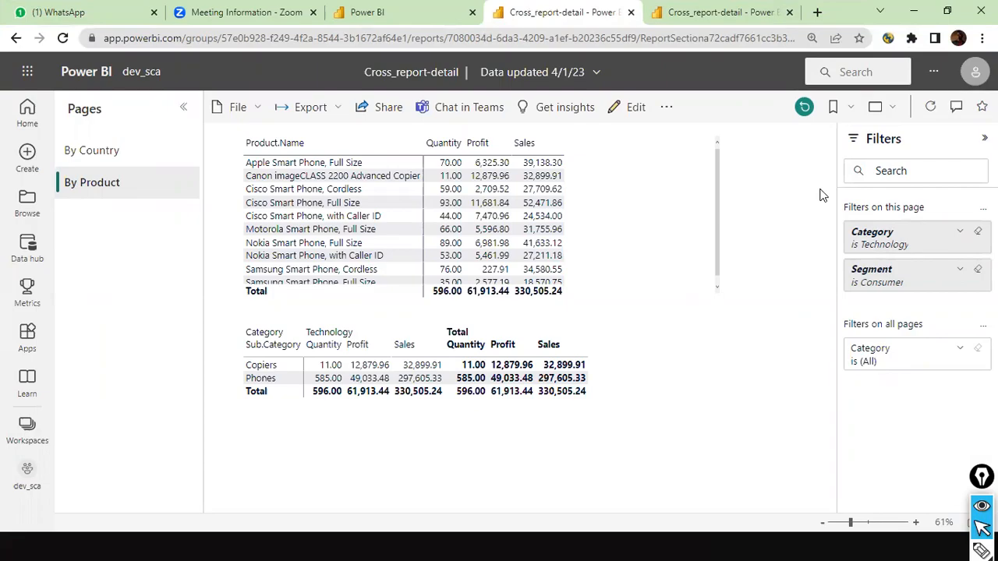
key("super+shift+s")
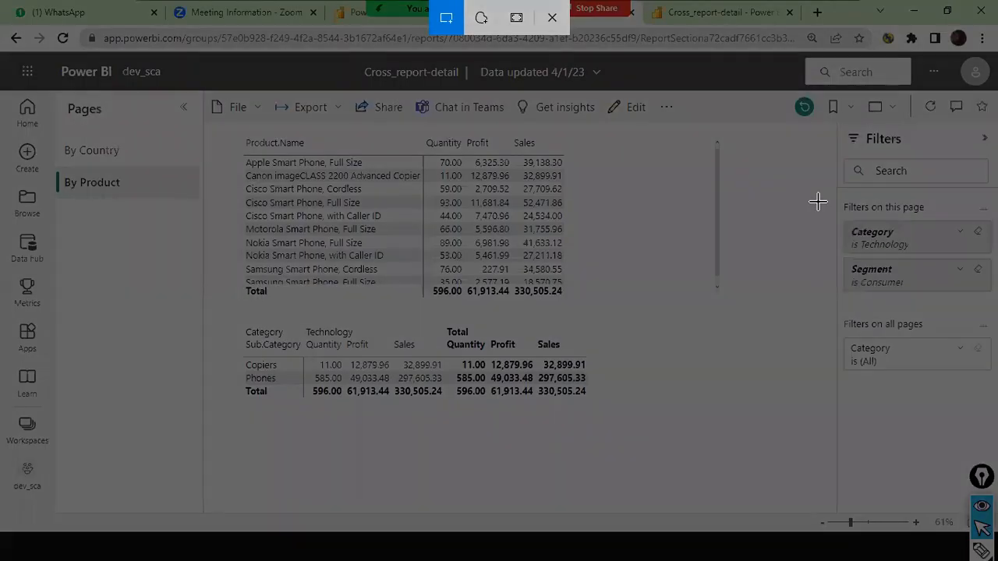
left_click_drag(834, 199, 995, 299)
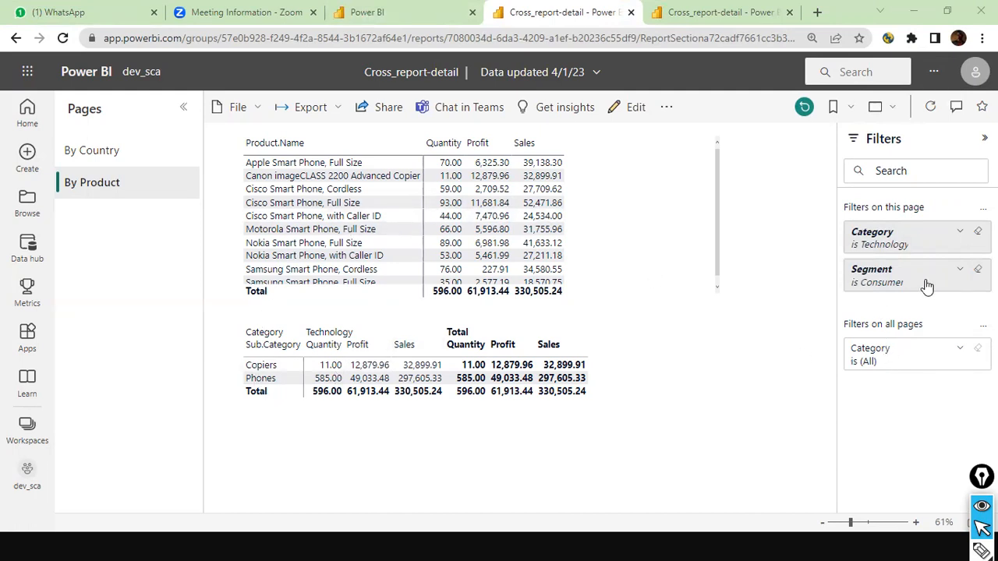
- Examine the values offered by the Category filter on all pages and collapse its card again
left_click(961, 349)
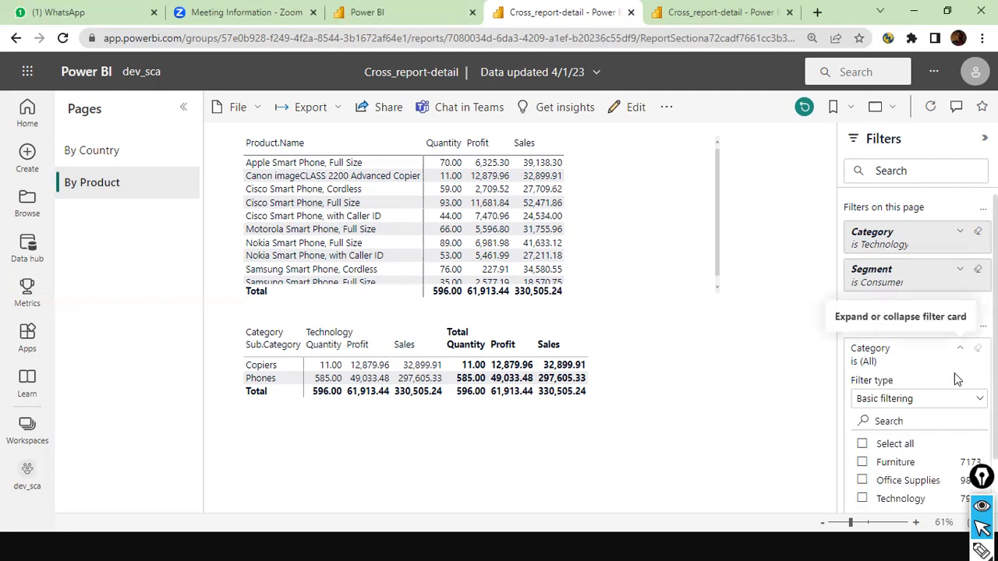
scroll(946, 389, "down", 1)
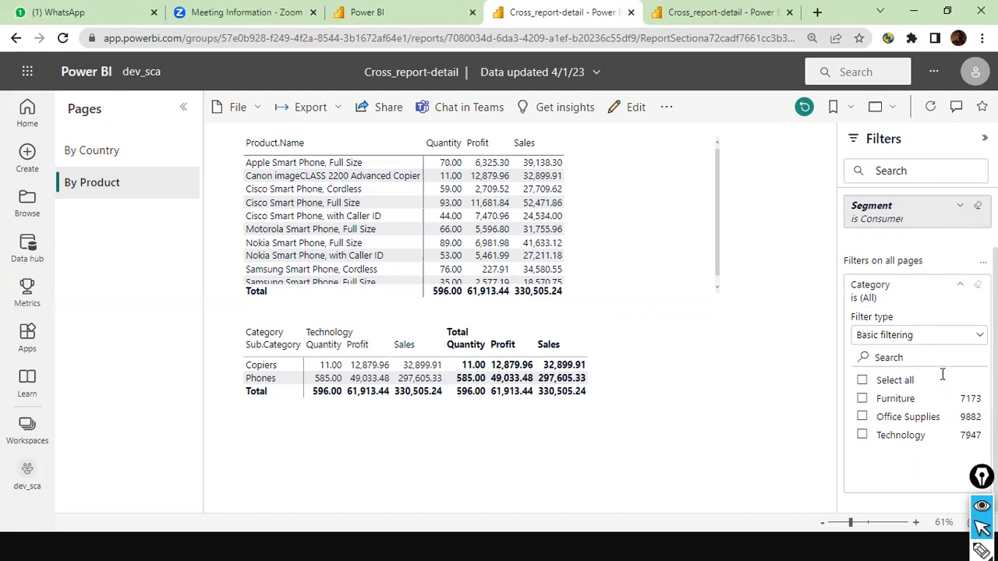
scroll(942, 374, "up", 1)
left_click(961, 349)
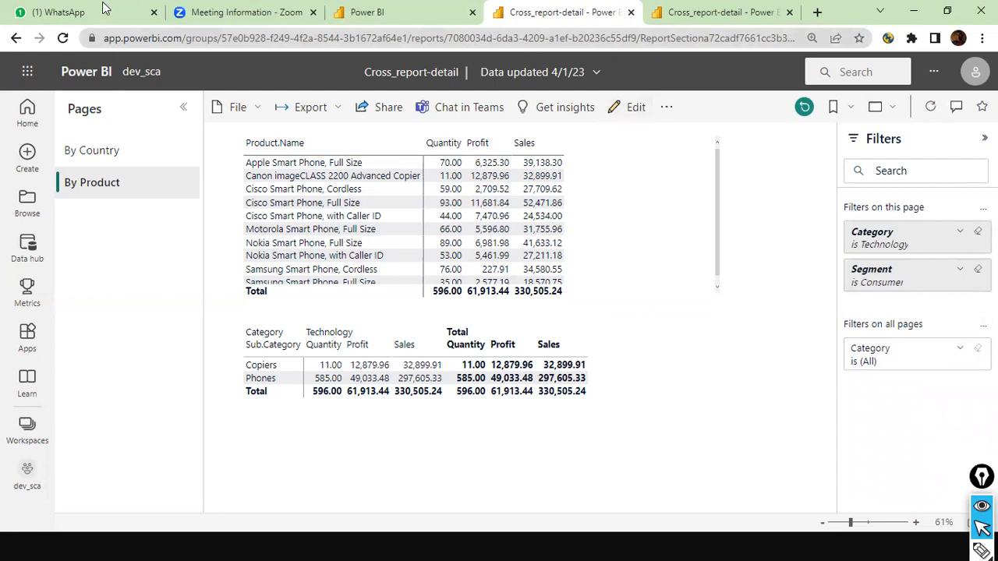
- Return to Crosss_report_Main and drill through from the Furniture slice of Sales by Category to By Product [Cross_report-detail]
left_click(370, 20)
left_click(533, 15)
left_click(670, 12)
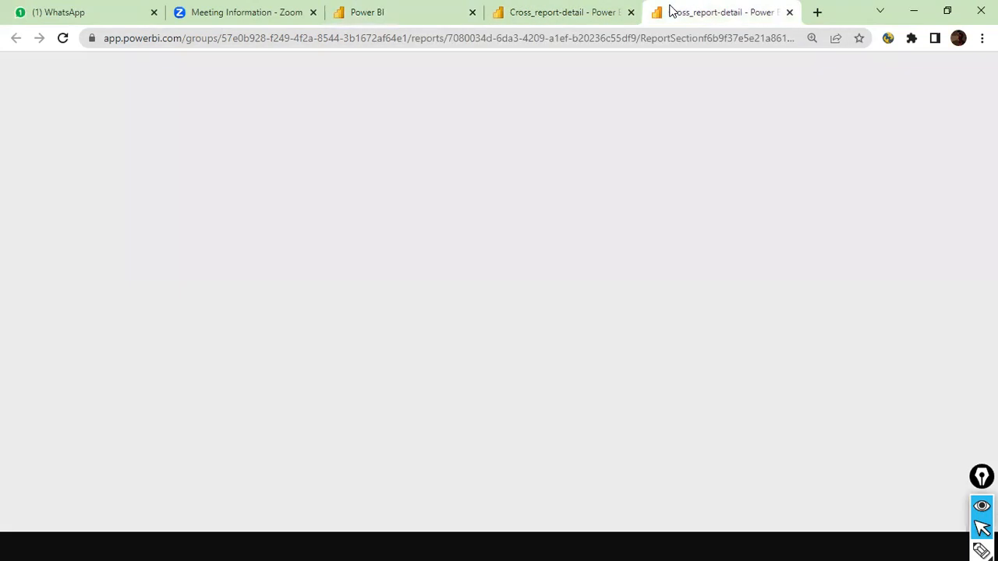
left_click(589, 22)
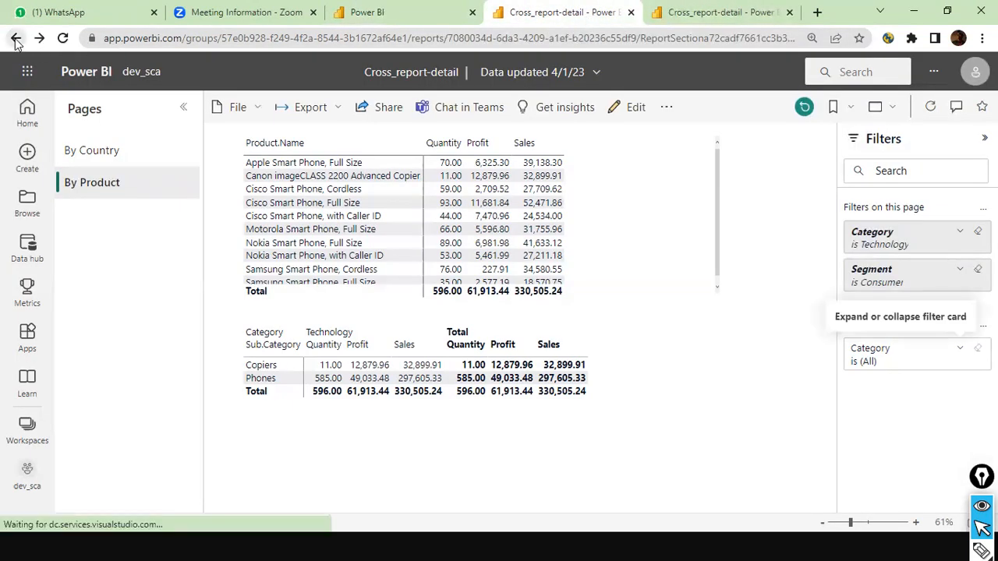
left_click(17, 39)
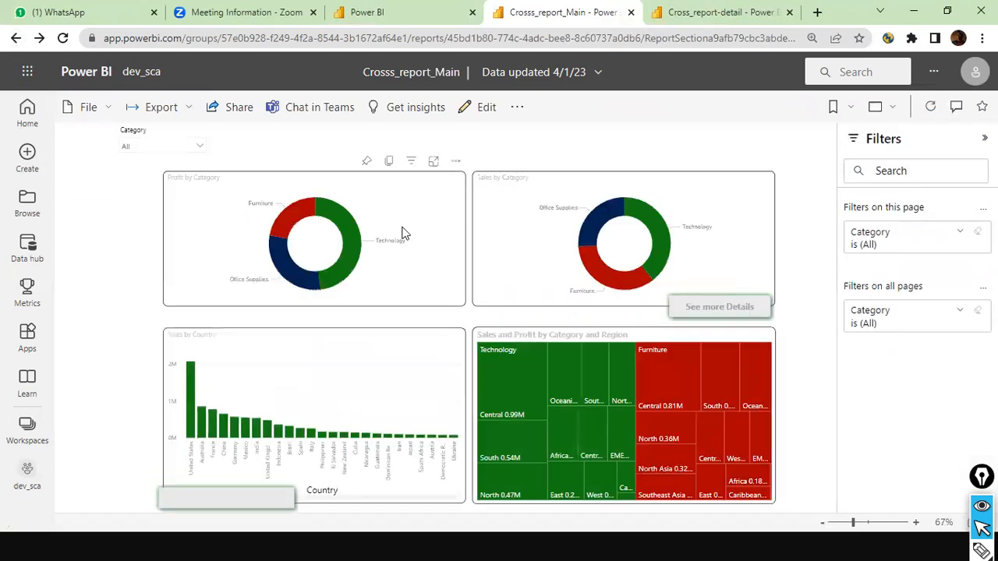
left_click(605, 267)
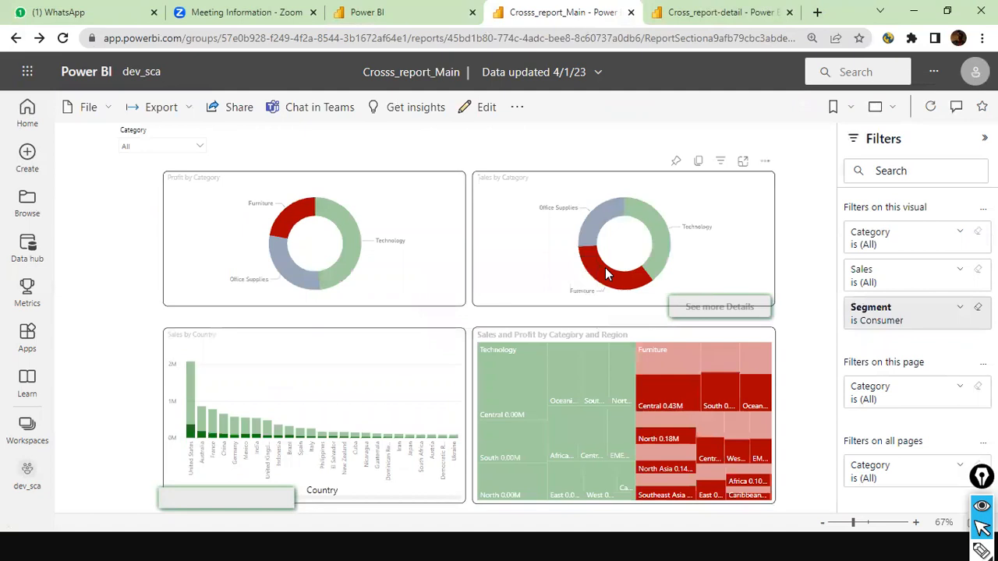
right_click(605, 268)
mouse_move(661, 393)
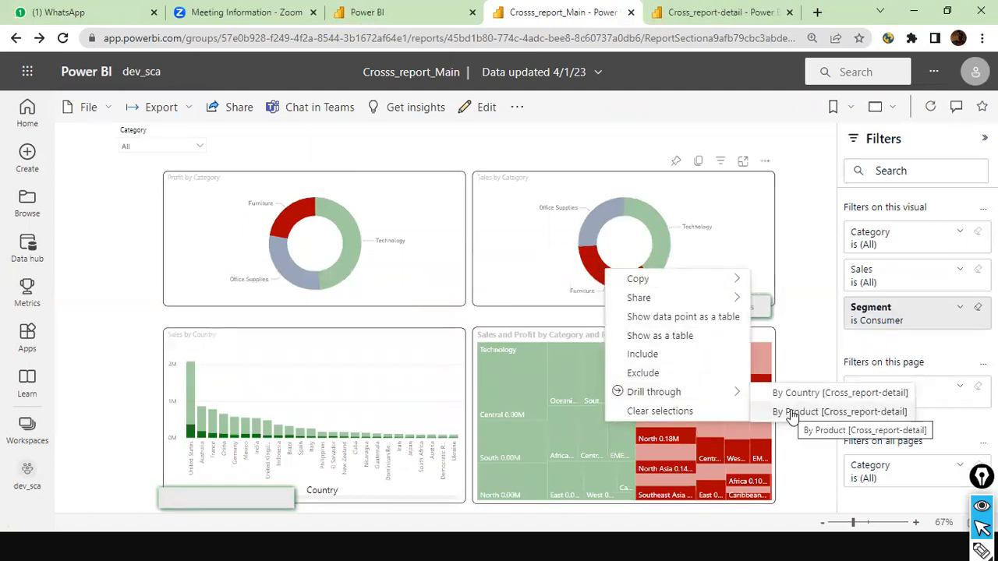
left_click(790, 413)
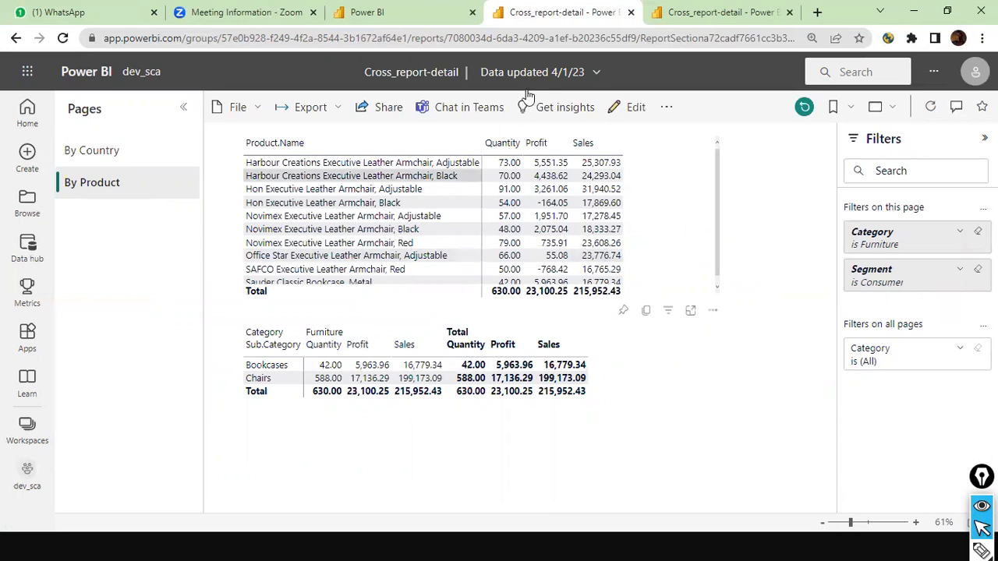
- Return to Crosss_report_Main and try to drill through from the United States bar of Sales by Country using its blank button
left_click(405, 17)
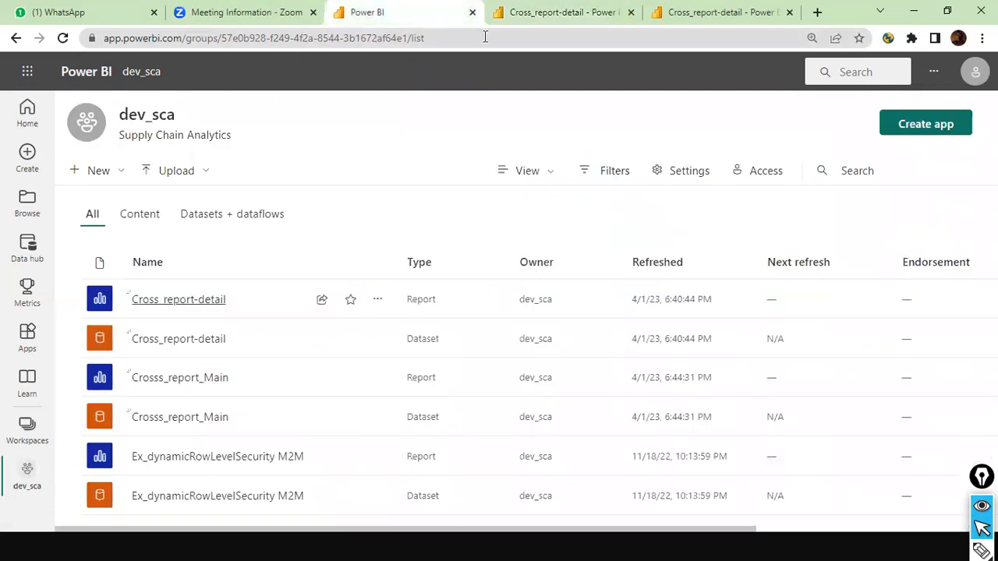
left_click(520, 14)
left_click(16, 38)
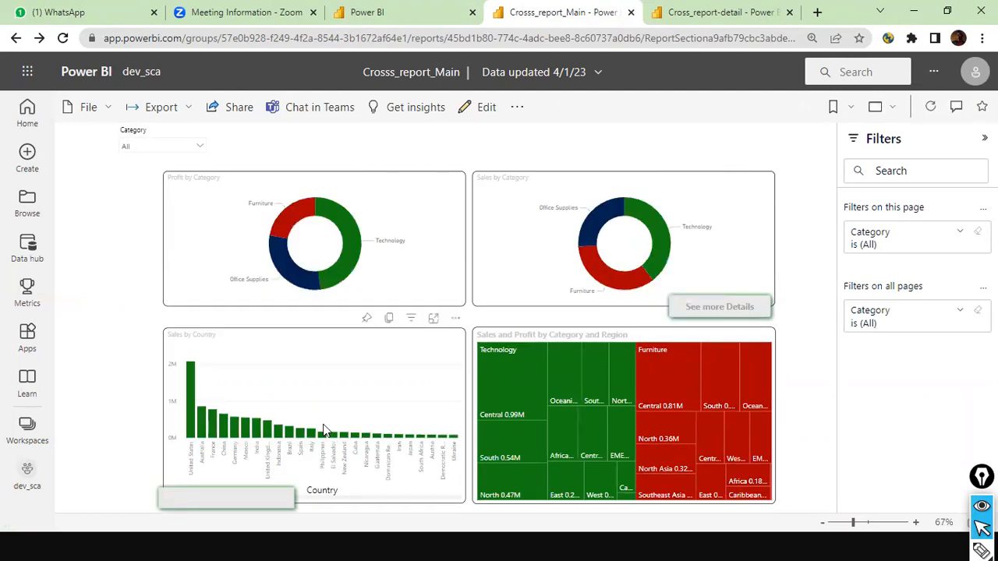
left_click(190, 386)
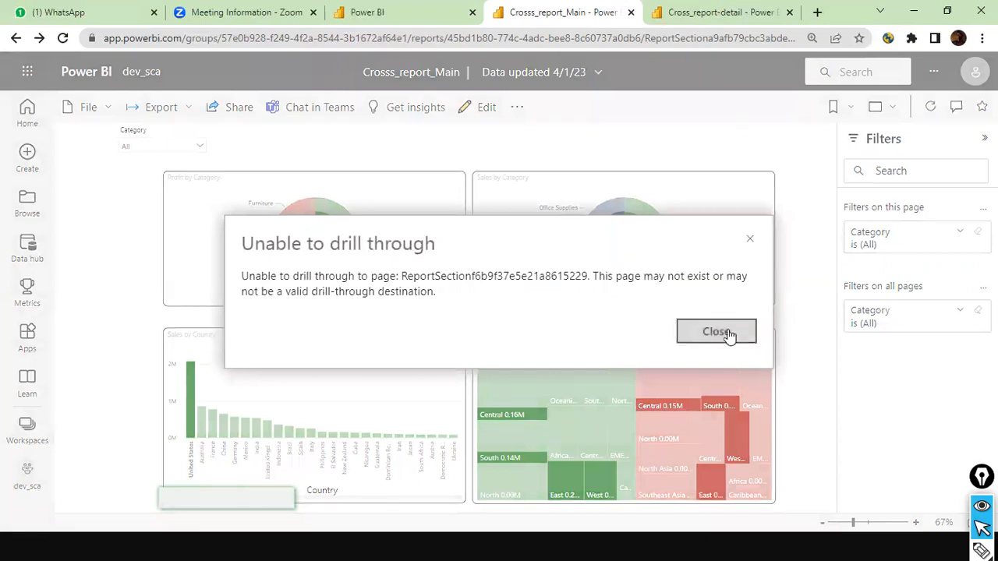
left_click(718, 332)
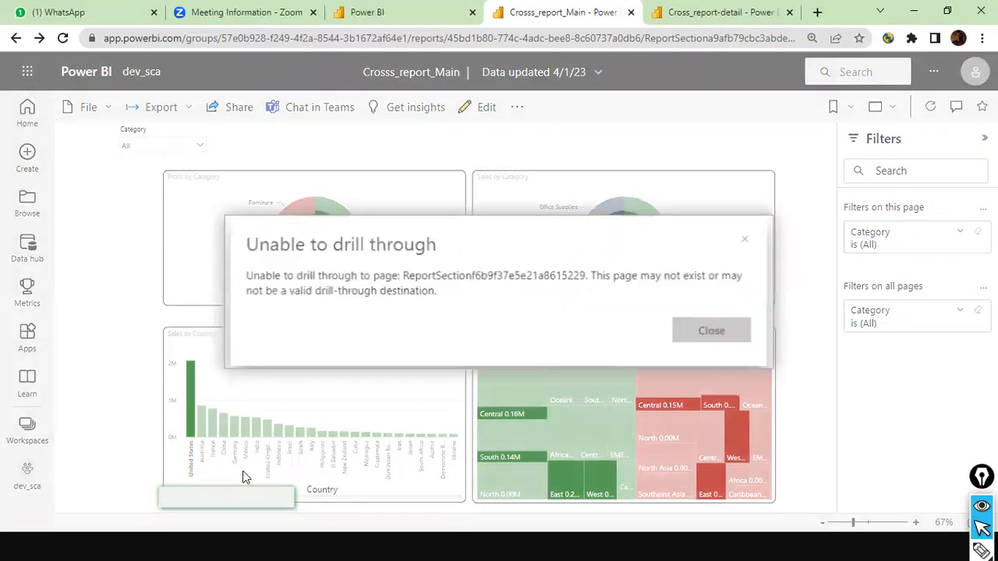
left_click(711, 332)
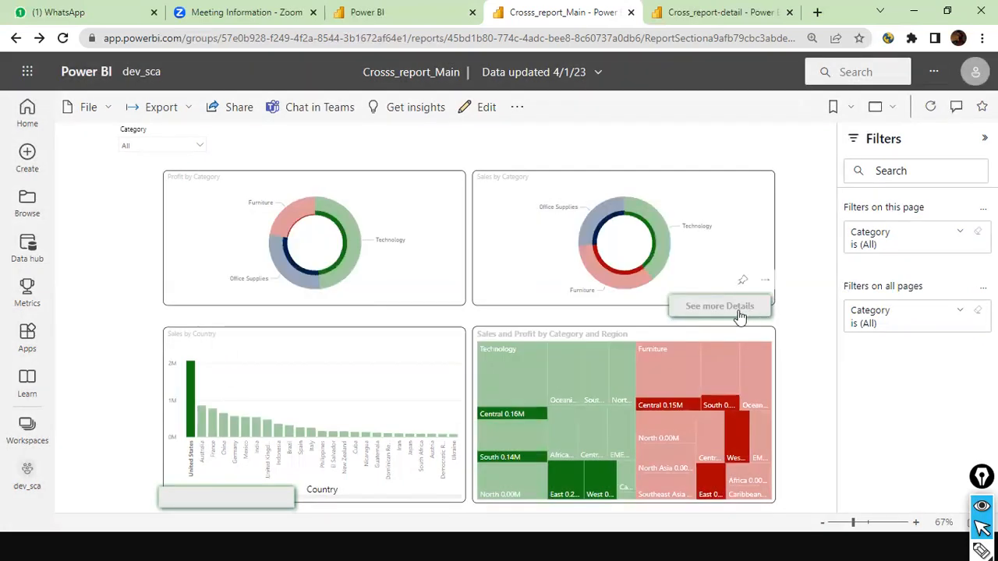
- Try to drill through from the Office Supplies slice of Sales by Category using the See more Details button
left_click(730, 247)
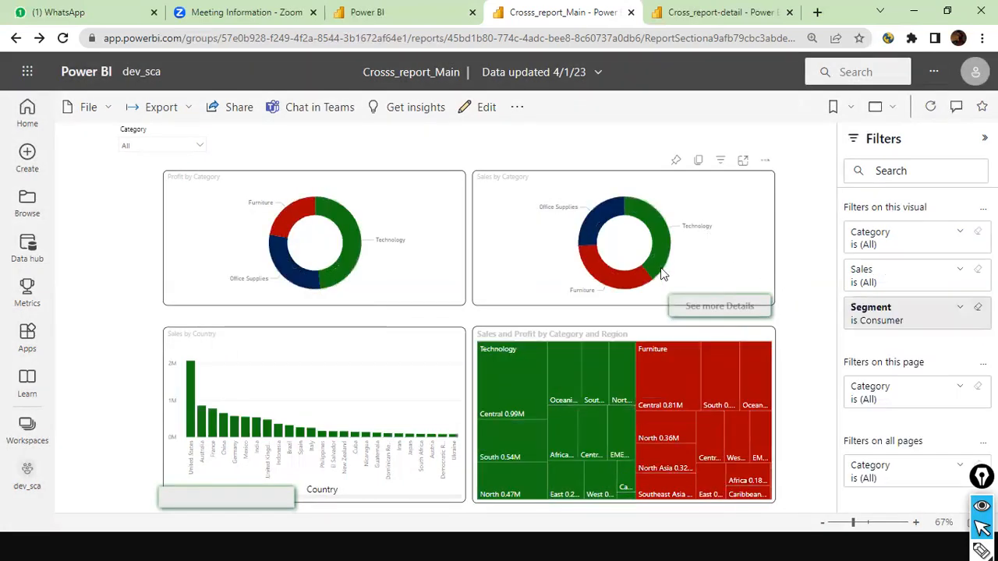
left_click(601, 227)
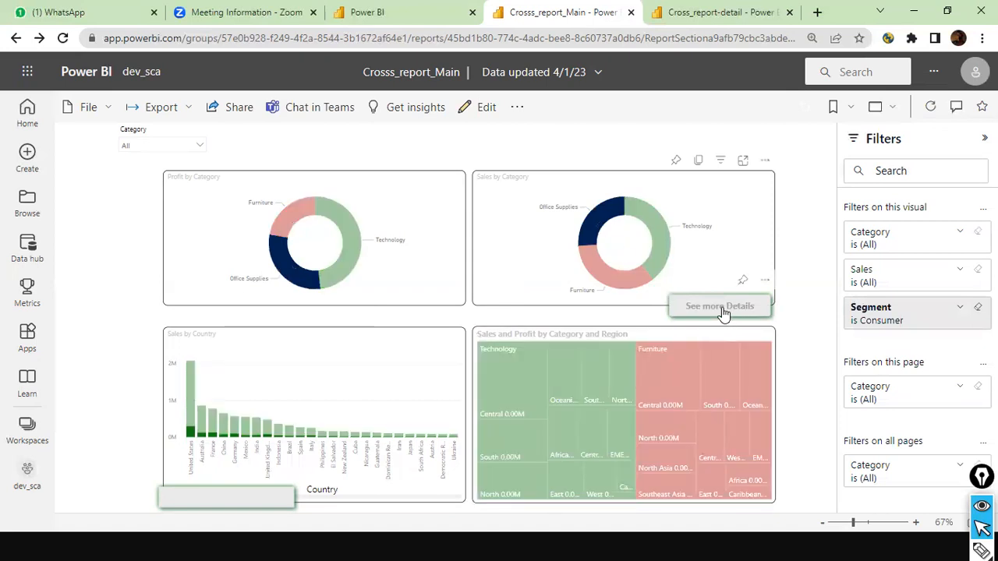
left_click(722, 308)
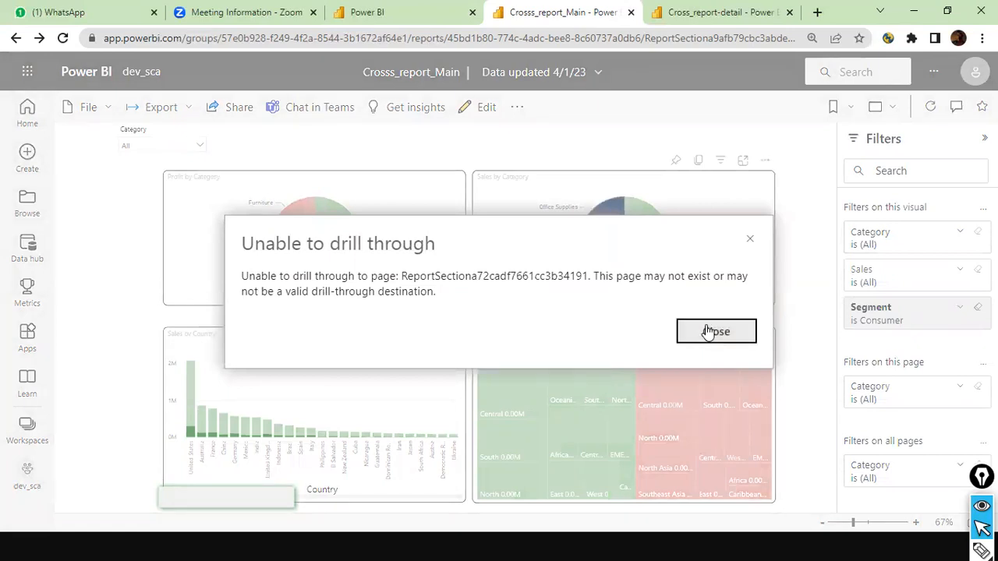
left_click(710, 332)
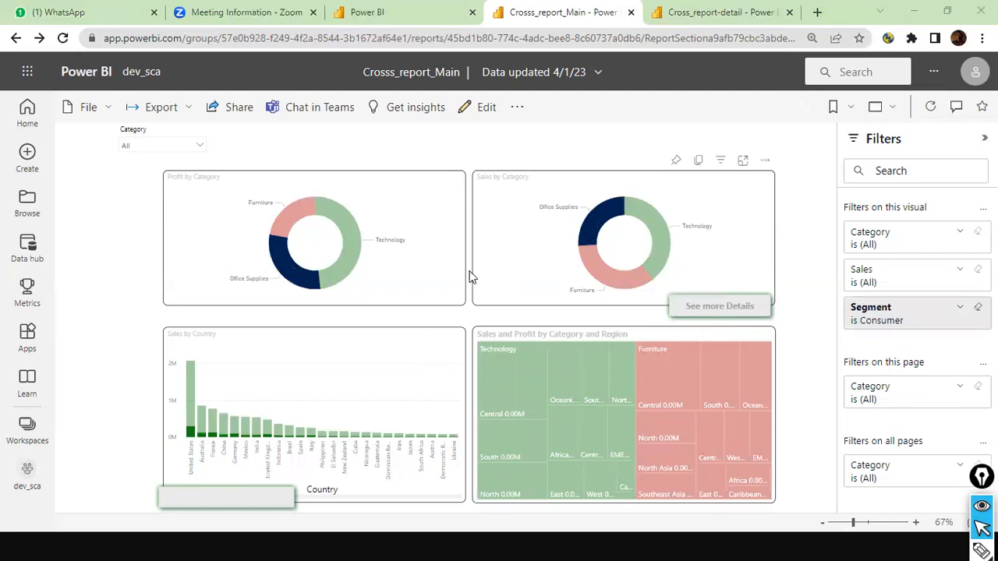
- Switch to Crosss_report_Main in Power BI Desktop and set the See more Details button's drill through destination to None
key("alt+Tab")
key("alt+Tab")
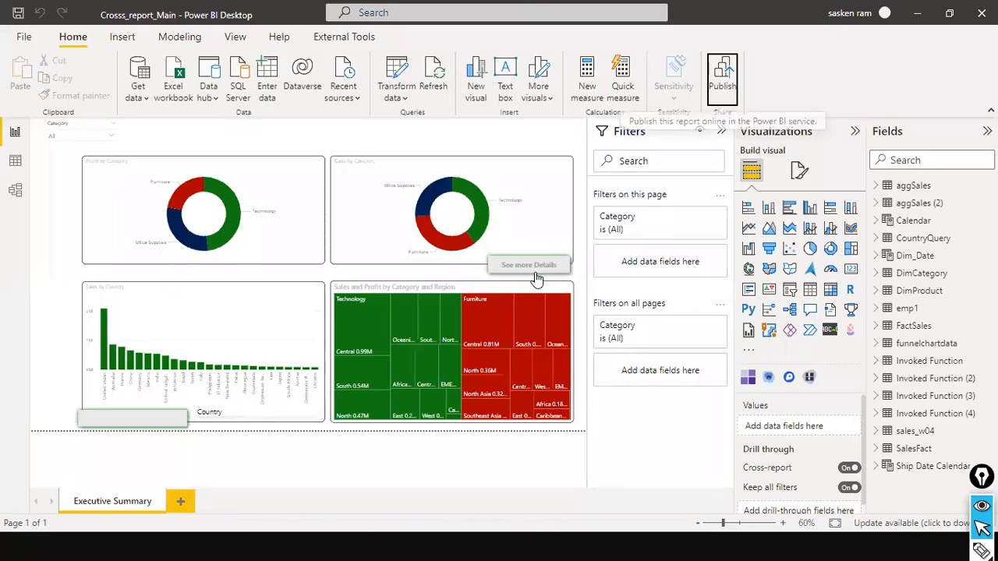
left_click(536, 273)
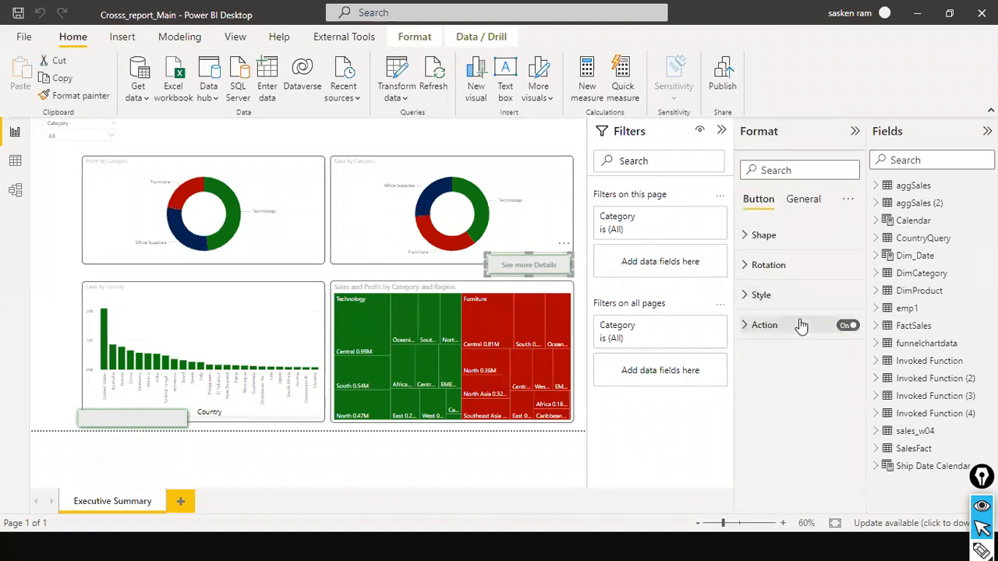
left_click(750, 325)
scroll(811, 381, "down", 2)
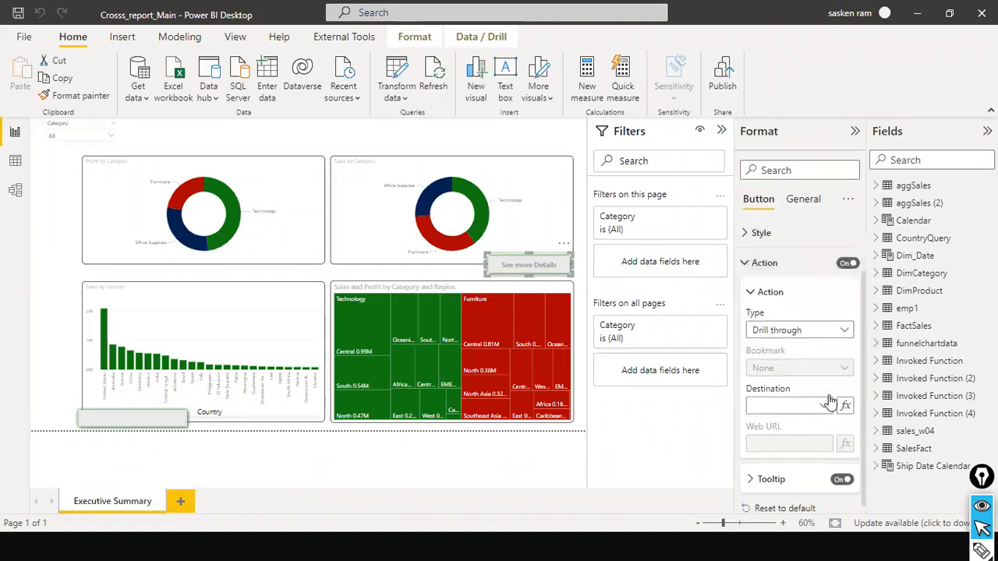
left_click(826, 398)
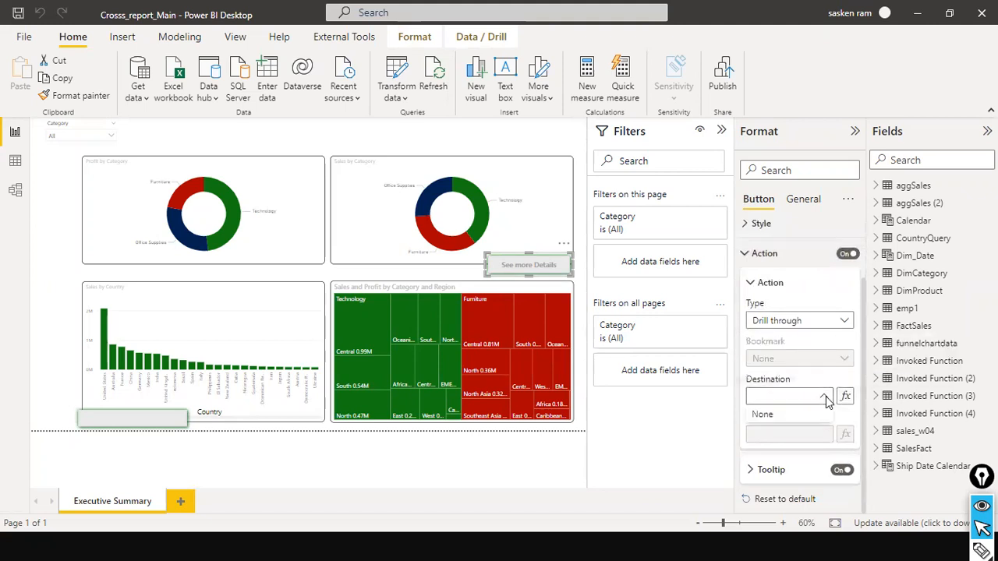
left_click(798, 411)
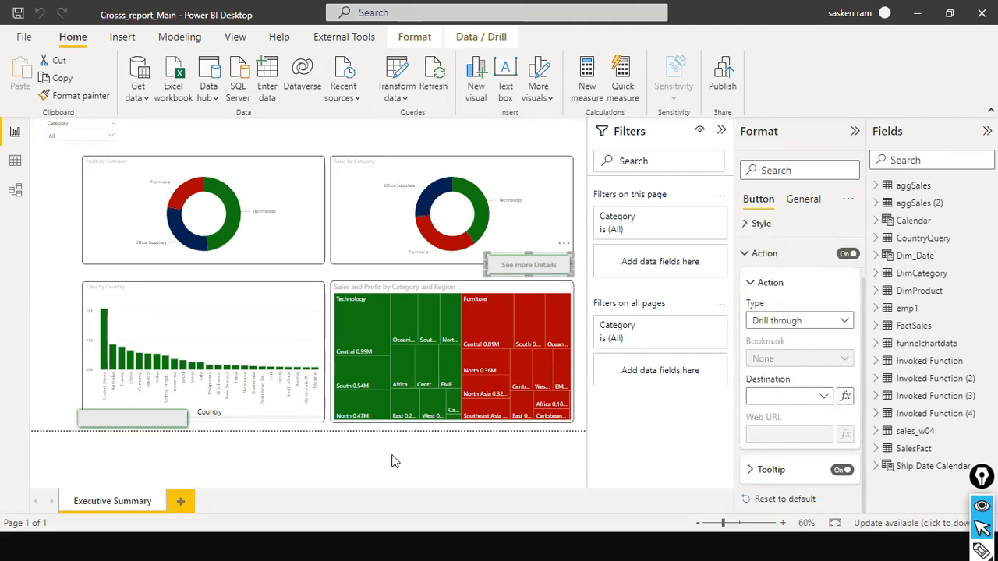
left_click(562, 149)
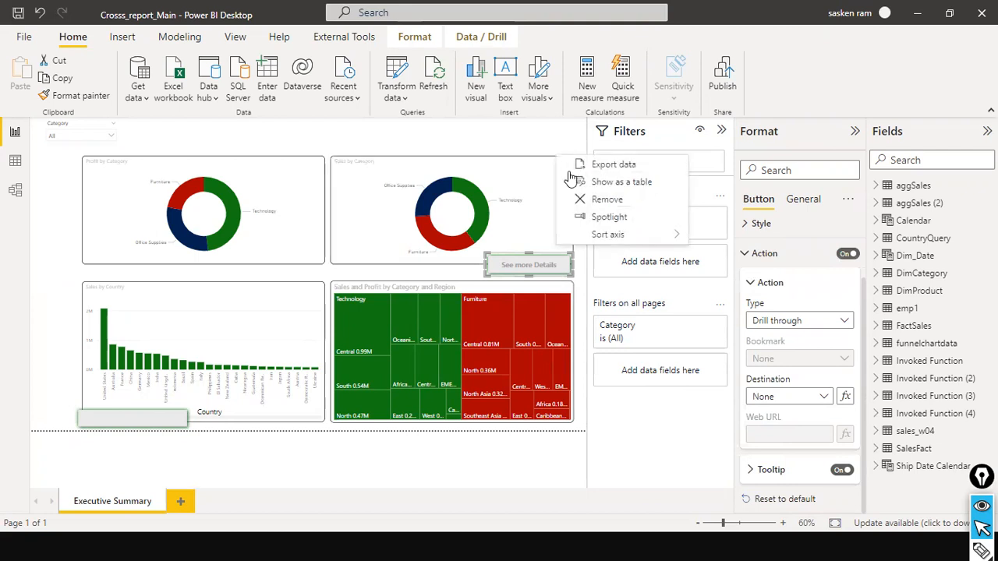
key("Escape")
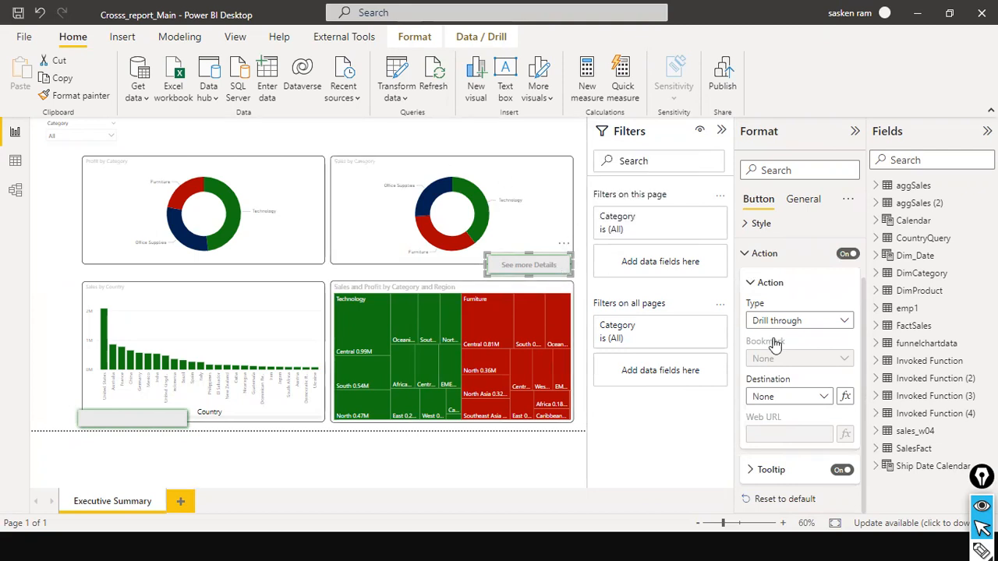
- Check the destinations offered for the See more Details button's drill through action and collapse the action settings
left_click(825, 399)
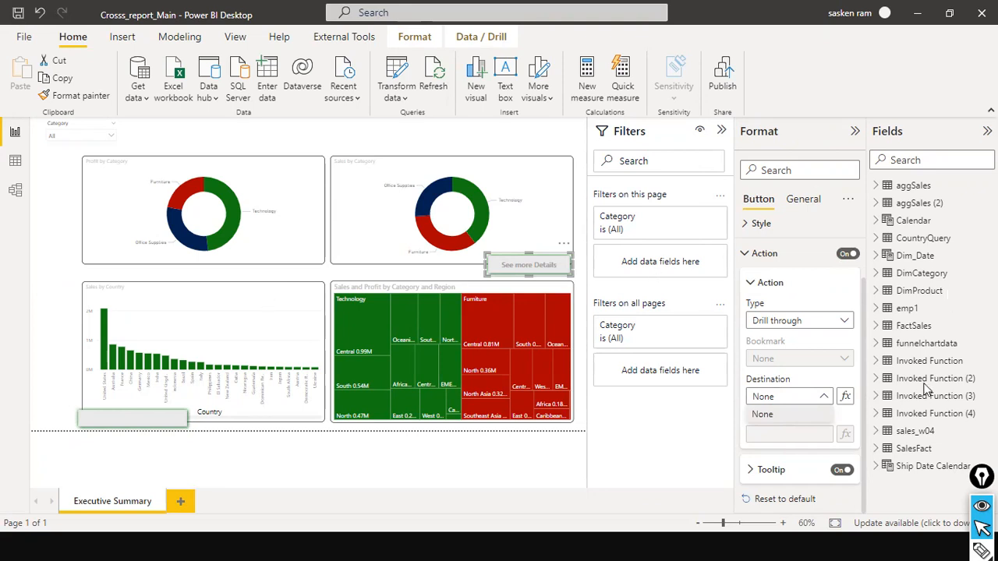
left_click(841, 362)
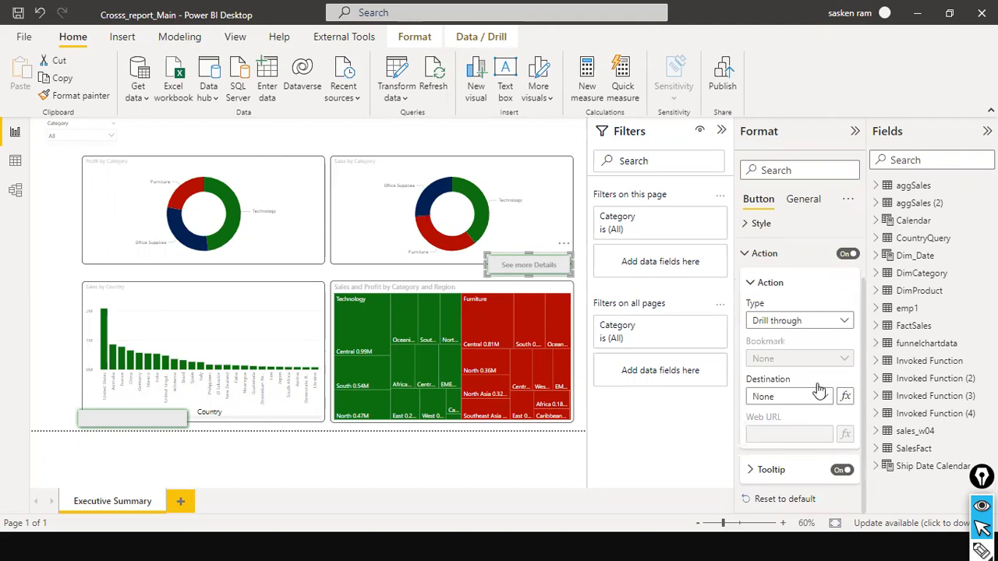
left_click(750, 287)
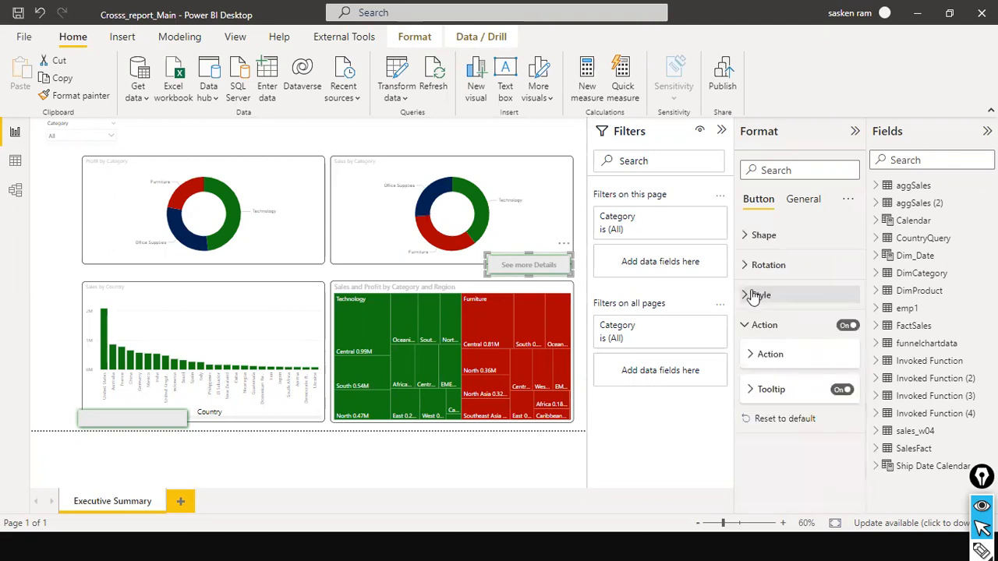
- Review the See more Details button's style settings for the On press state and collapse the Style section
left_click(745, 299)
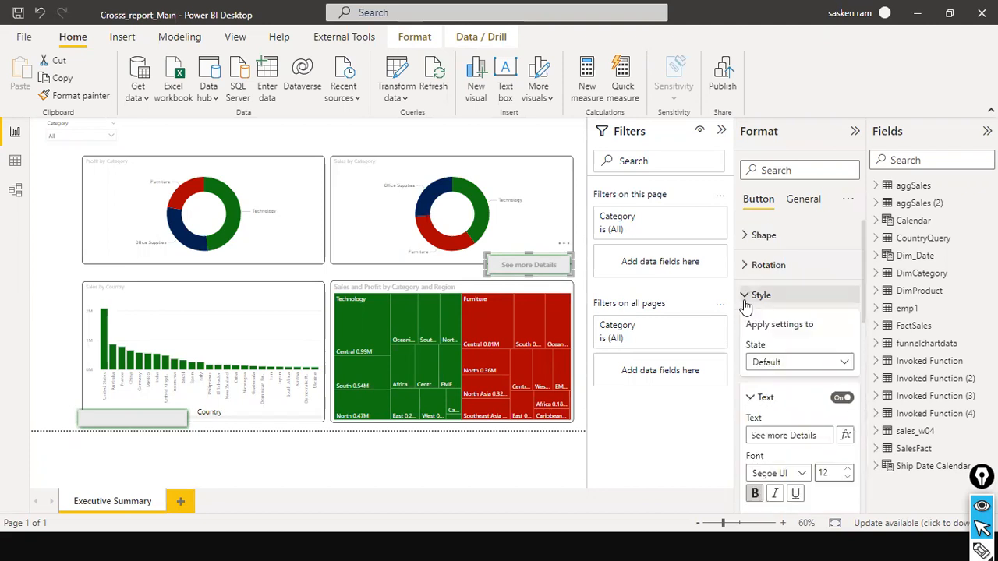
left_click(845, 363)
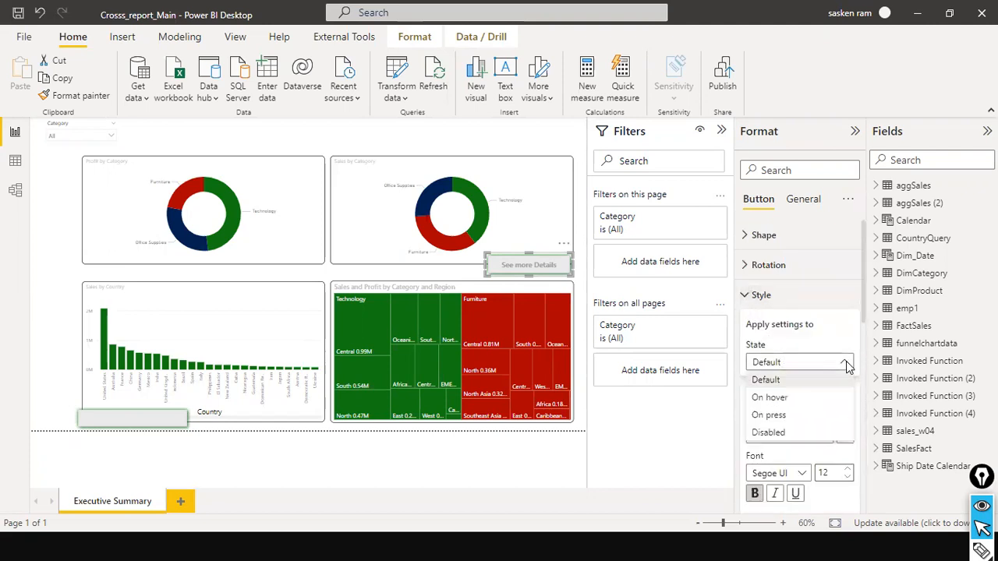
left_click(849, 414)
scroll(833, 411, "down", 3)
scroll(830, 389, "up", 5)
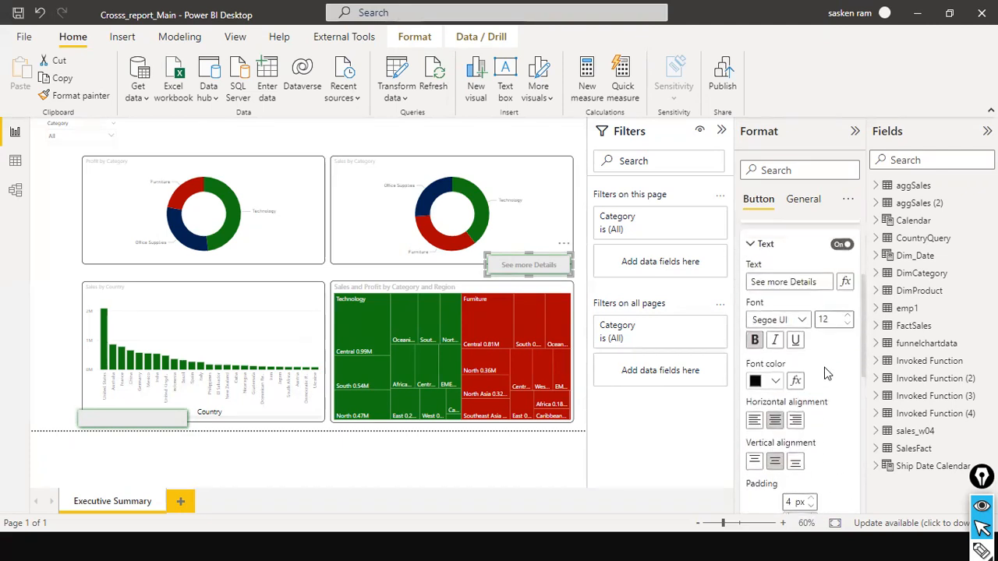
scroll(827, 336, "up", 1)
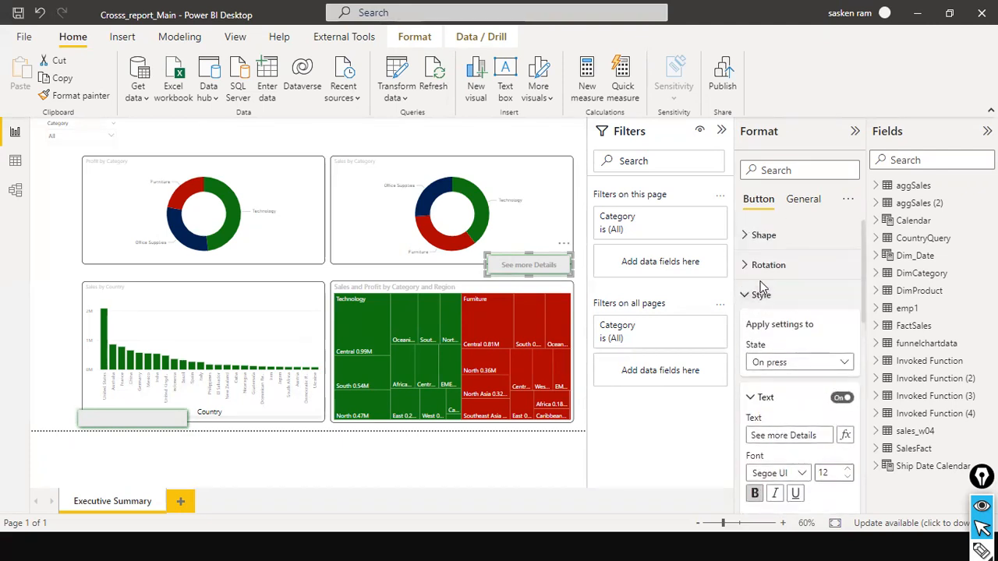
left_click(744, 298)
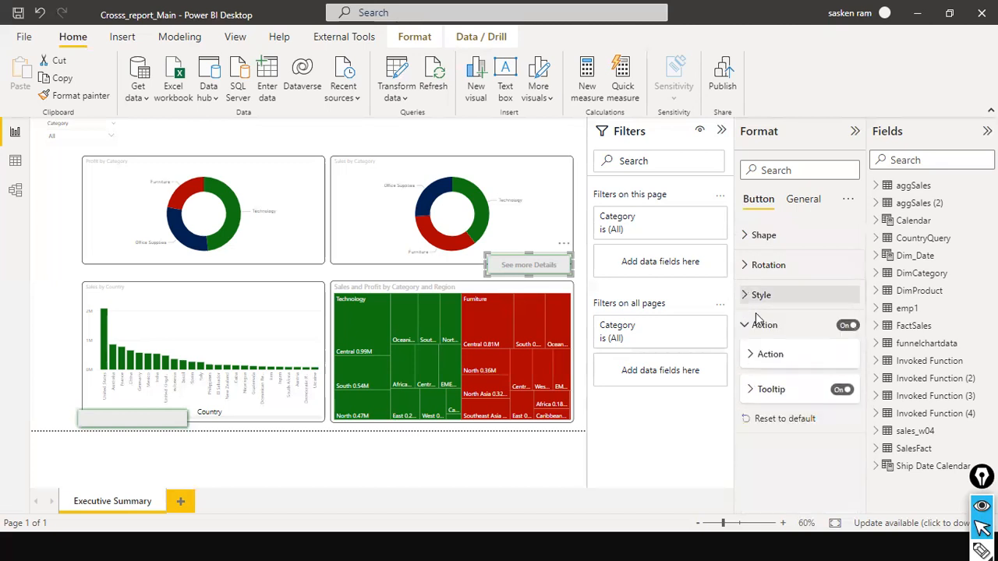
- Reopen the See more Details button's action settings and check the available drill through destinations again
left_click(755, 324)
left_click(753, 355)
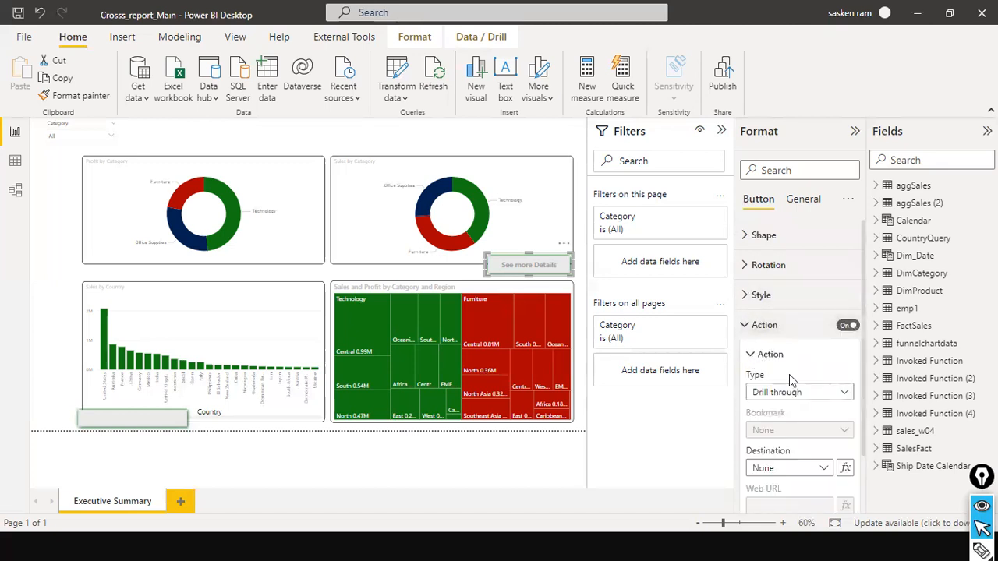
scroll(788, 378, "down", 2)
left_click(828, 397)
left_click(827, 396)
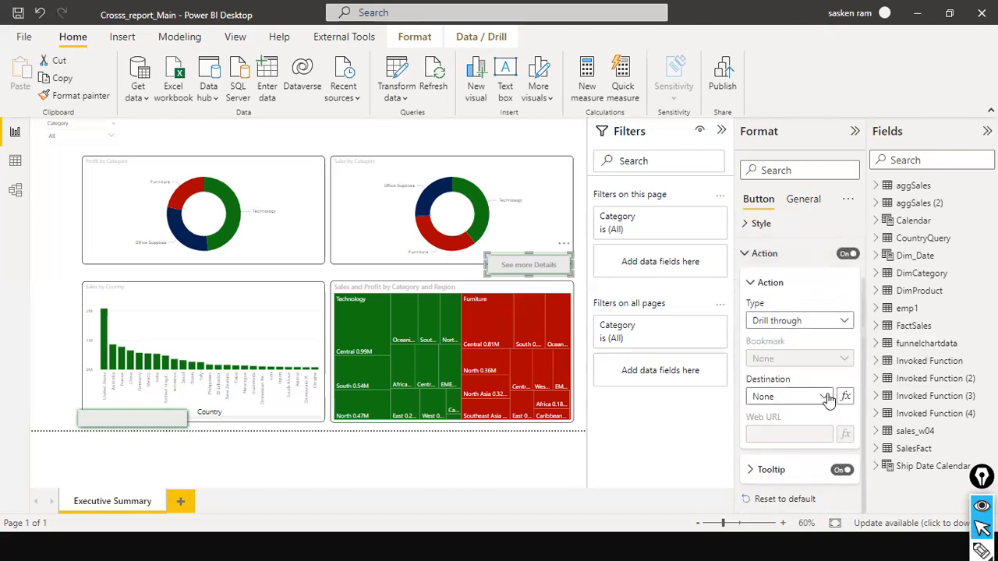
scroll(848, 374, "up", 2)
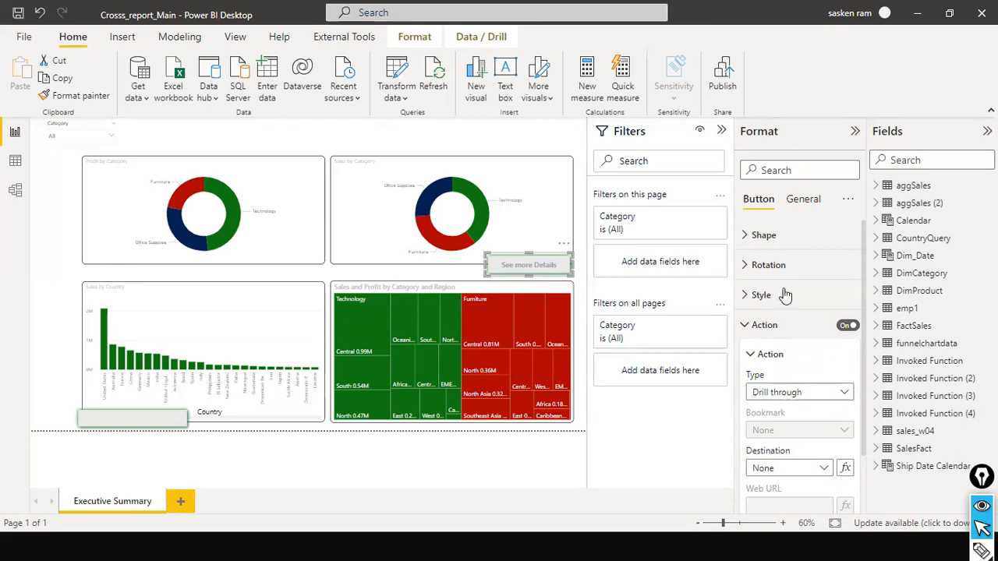
- Switch to the published report, view the drill through targets of the Technology slice in Sales by Category, and clear the selection
key("alt+Tab")
key("alt+Tab")
left_click(650, 218)
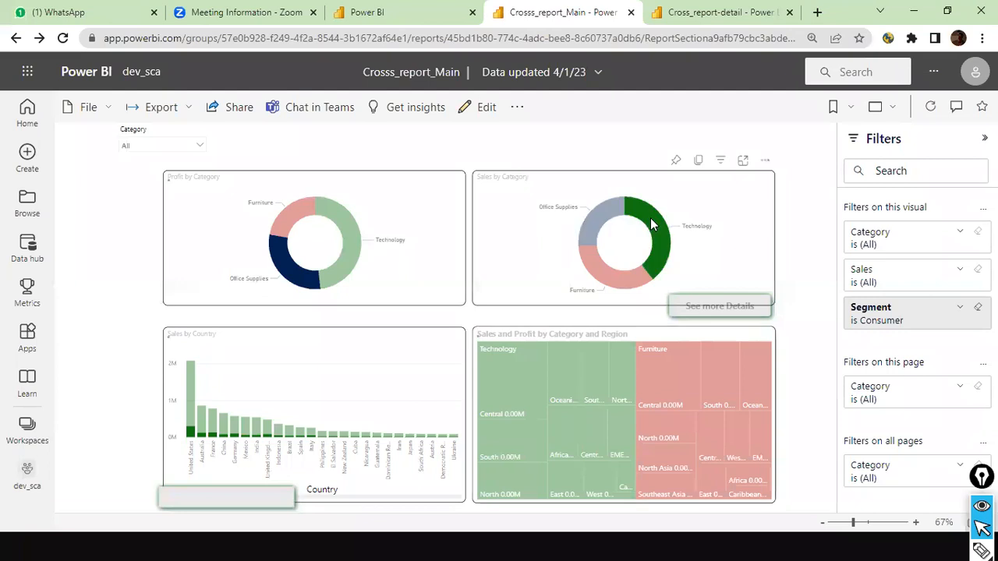
right_click(650, 218)
mouse_move(703, 346)
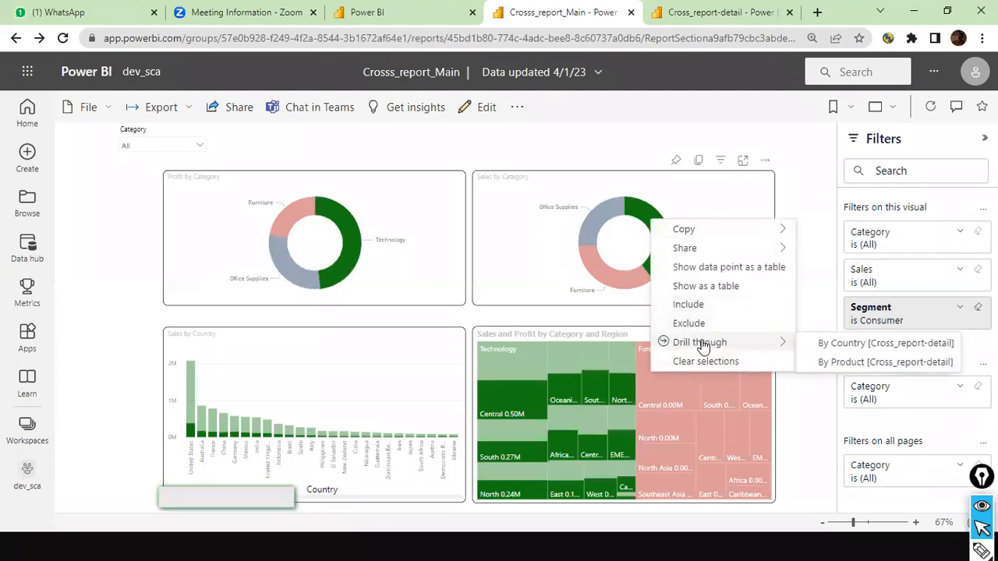
left_click(366, 150)
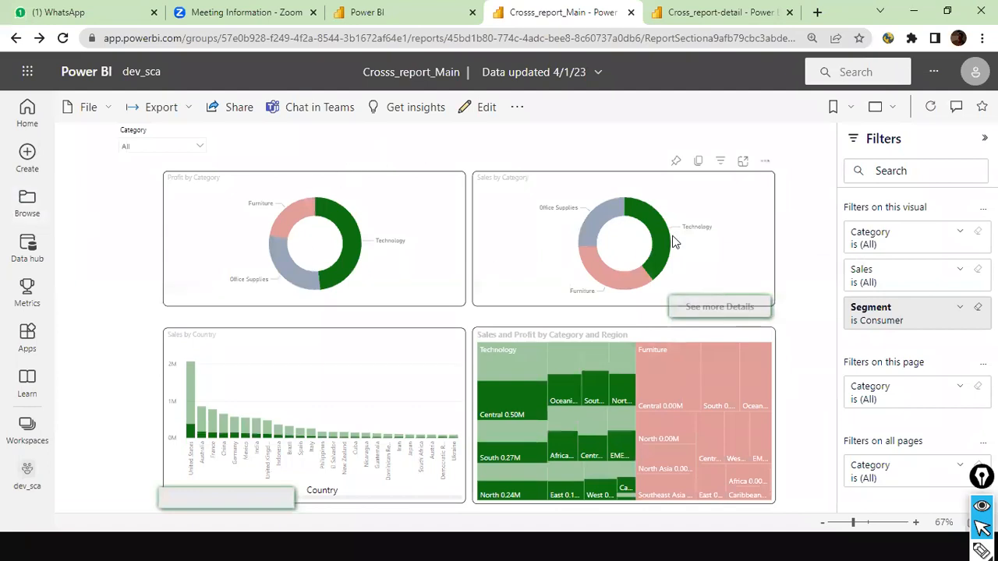
left_click(717, 209)
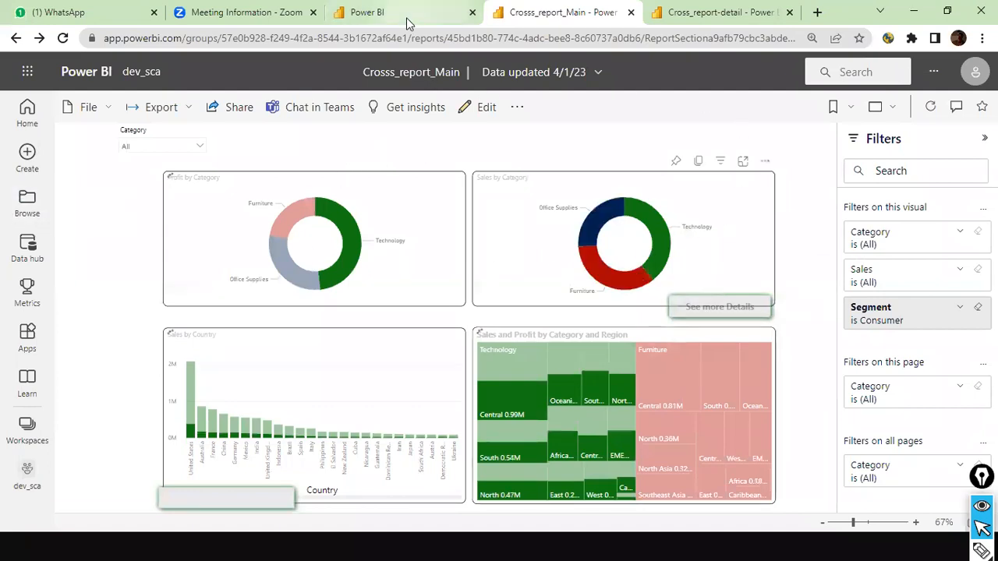
- Switch to Power BI Desktop and close Crosss_report_Main, saving its changes
left_click(406, 17)
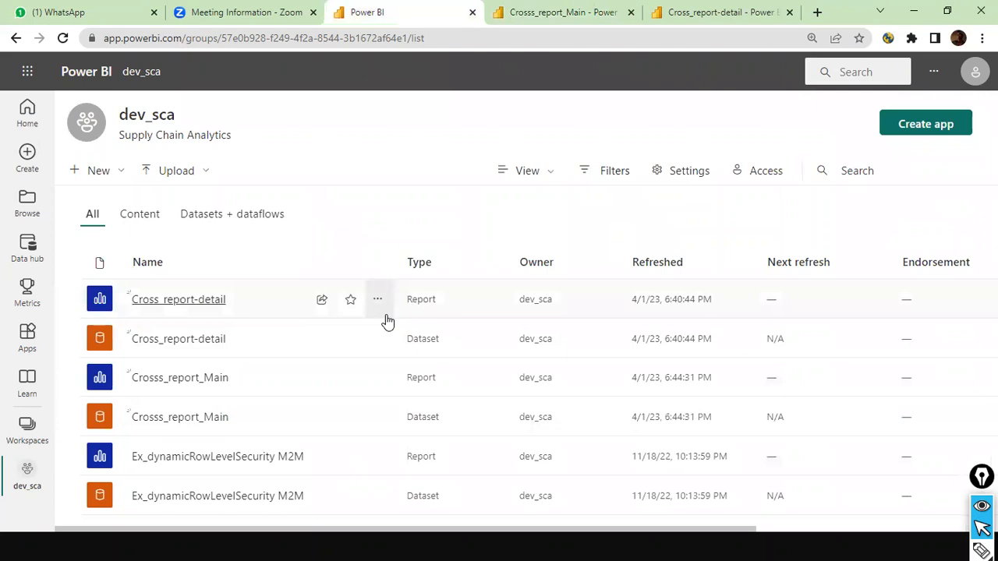
key("alt+Tab")
key("alt+Tab")
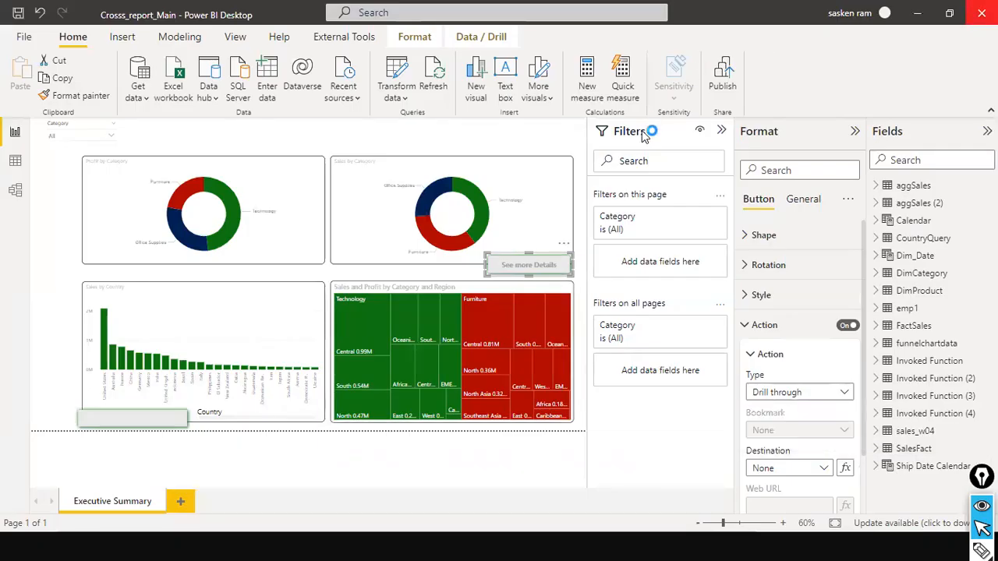
left_click(502, 292)
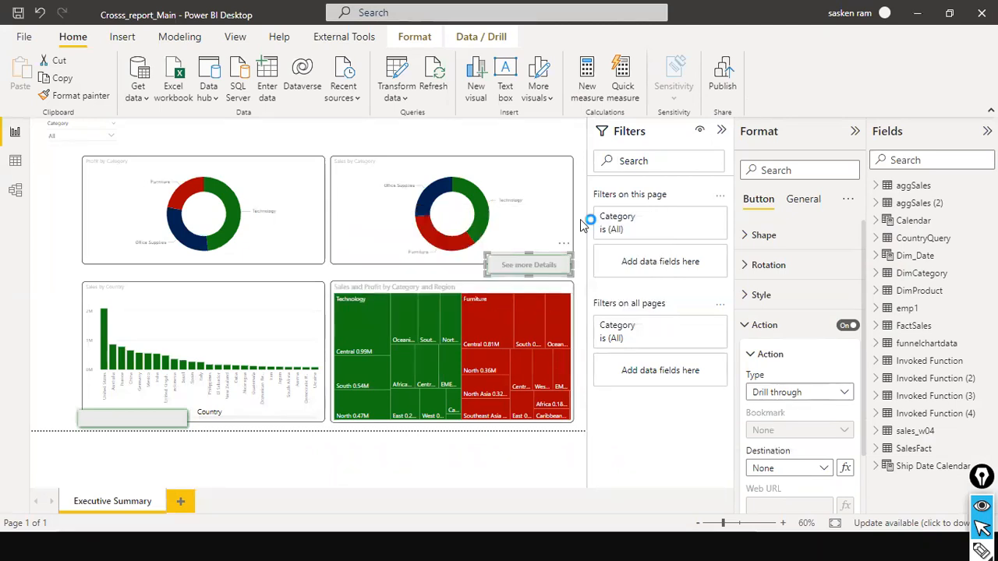
- Switch to the Cross_report-detail file in Power BI Desktop and close it, saving its changes
key("alt+Tab")
key("alt+Tab")
key("alt+Tab")
key("alt+Tab")
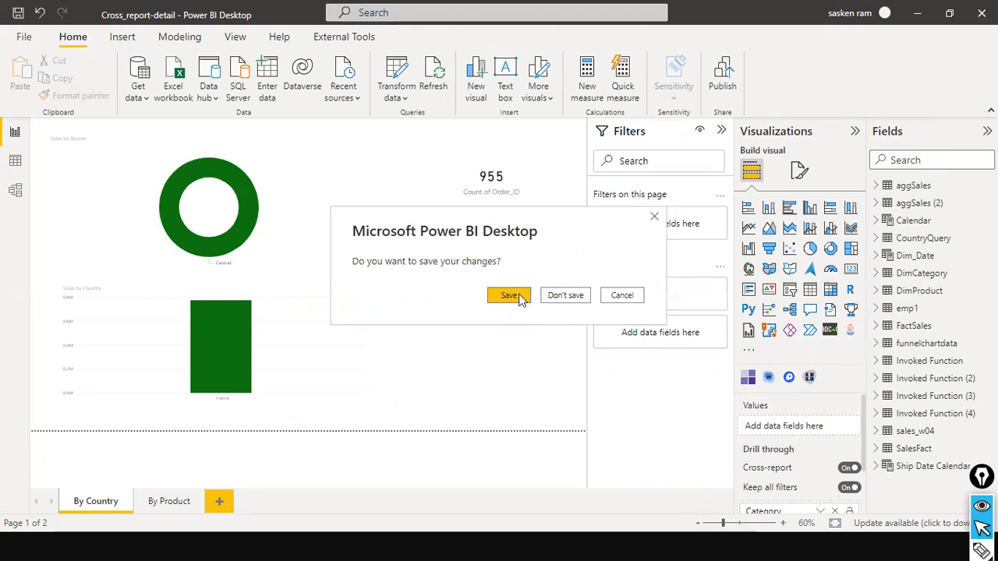
left_click(508, 296)
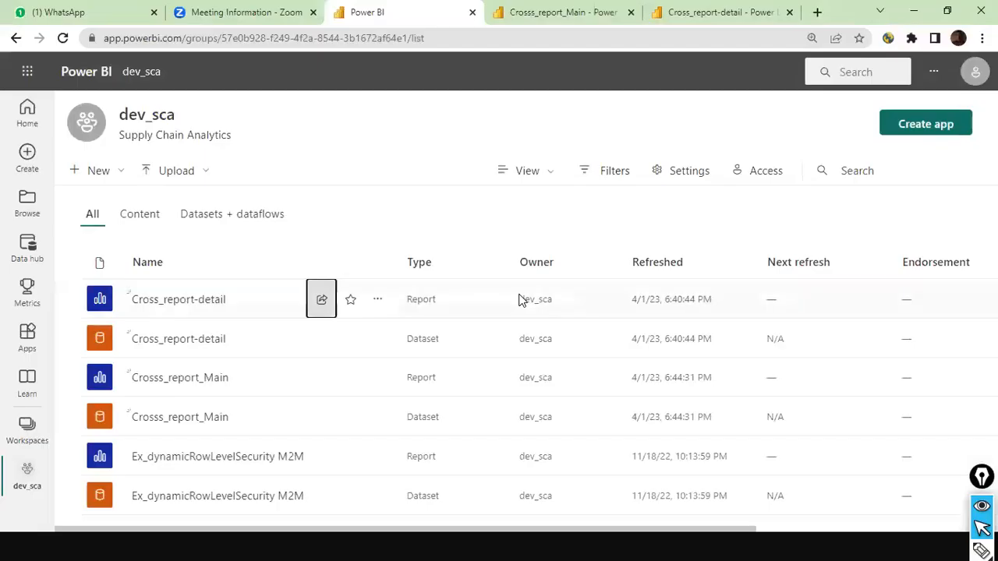
- Switch to File Explorer and locate Drillthrough_Main.pbix in the dat1 folder on Local Disk (D:)
key("alt+Tab")
key("alt+Tab")
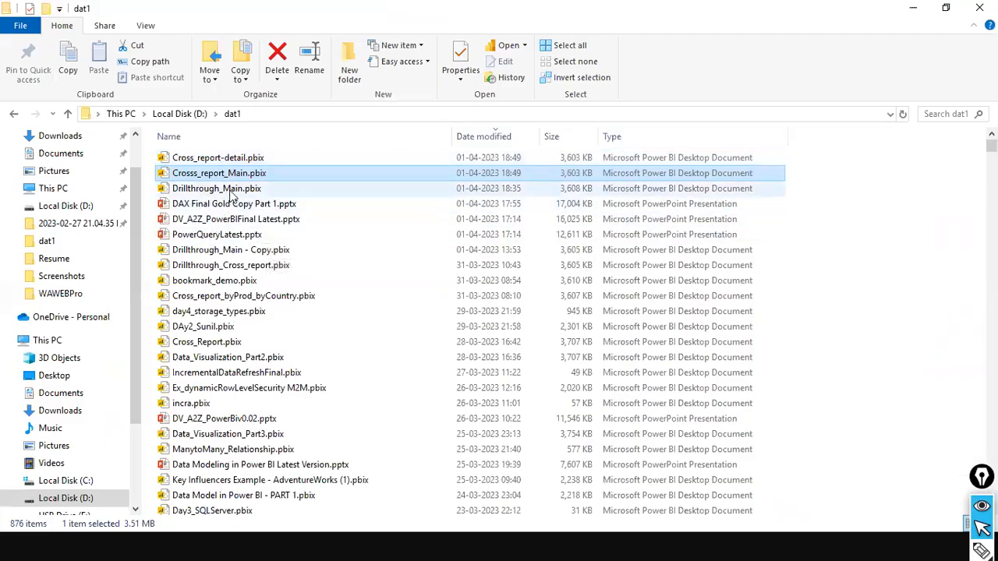
left_click(231, 191)
right_click(232, 194)
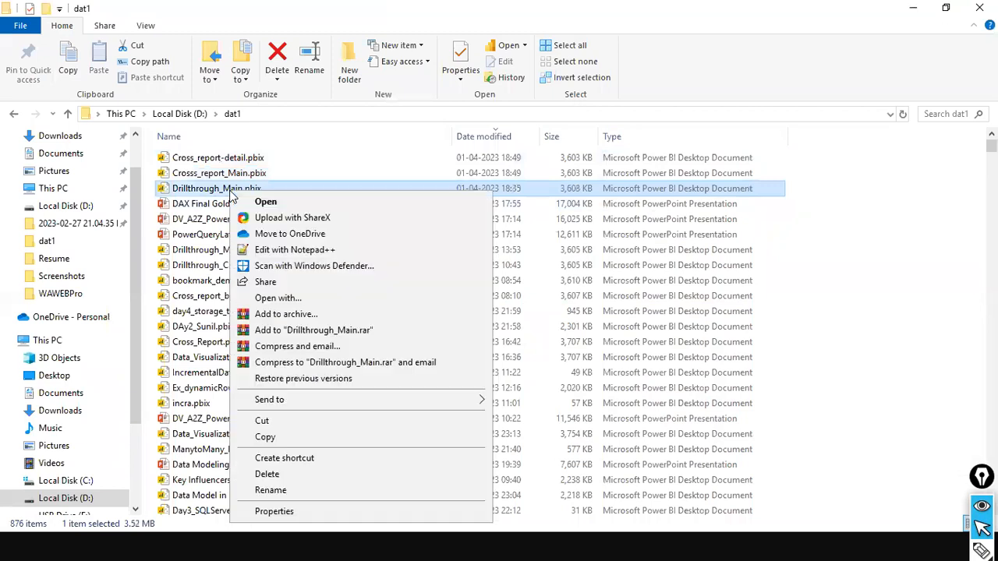
left_click(205, 193)
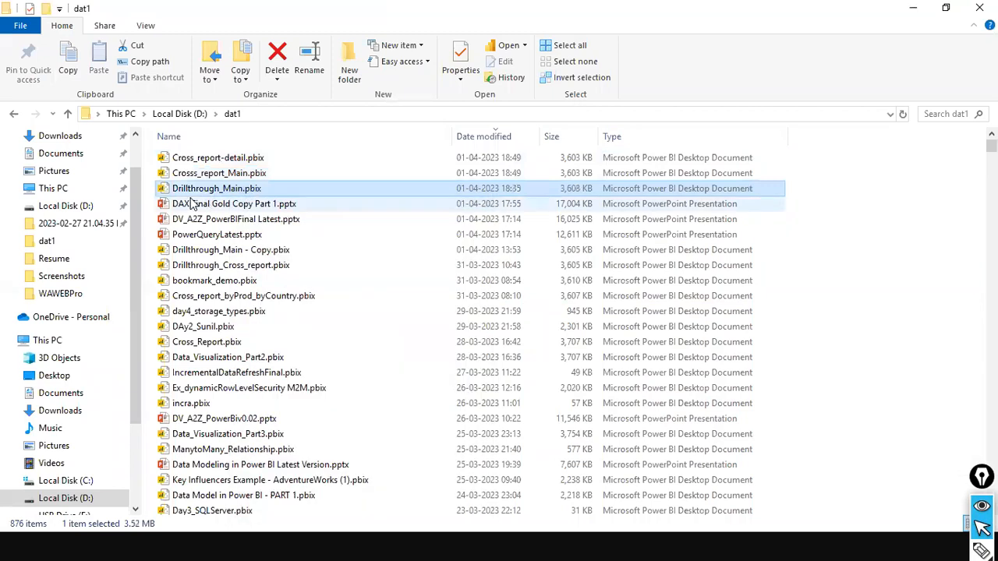
left_click(395, 4)
- Switch to the Power BI service in the browser and upload Drillthrough_Main.pbix from D:\dat1 to the dev_sca workspace
key("alt+Tab")
key("alt+Tab")
key("alt+Tab")
key("alt+Tab")
key("alt+Tab")
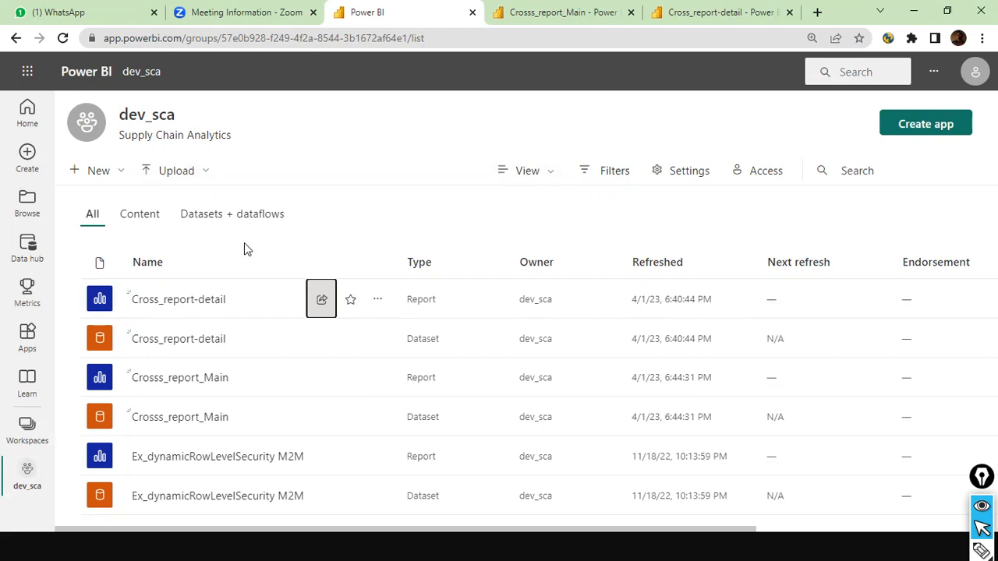
left_click(209, 178)
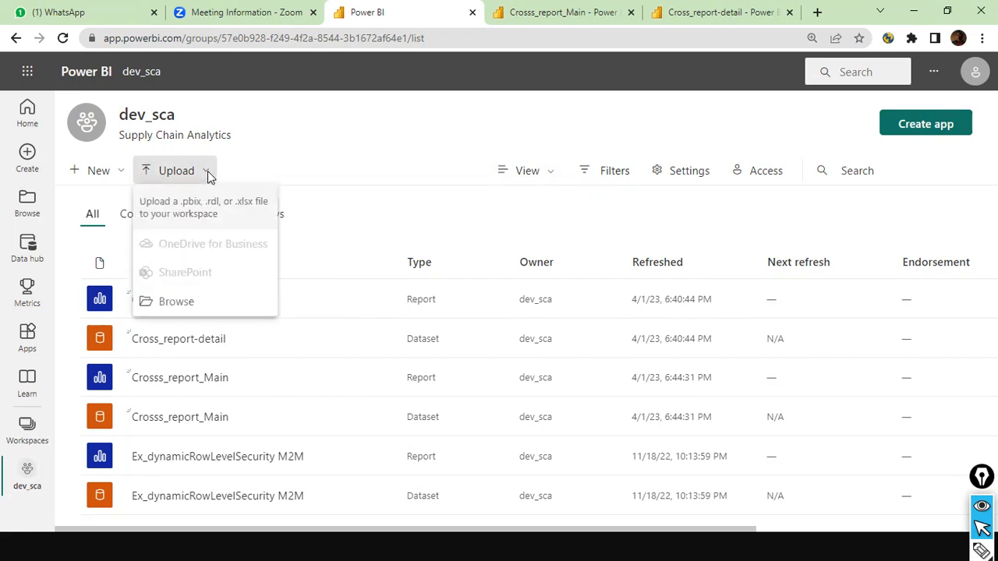
left_click(219, 210)
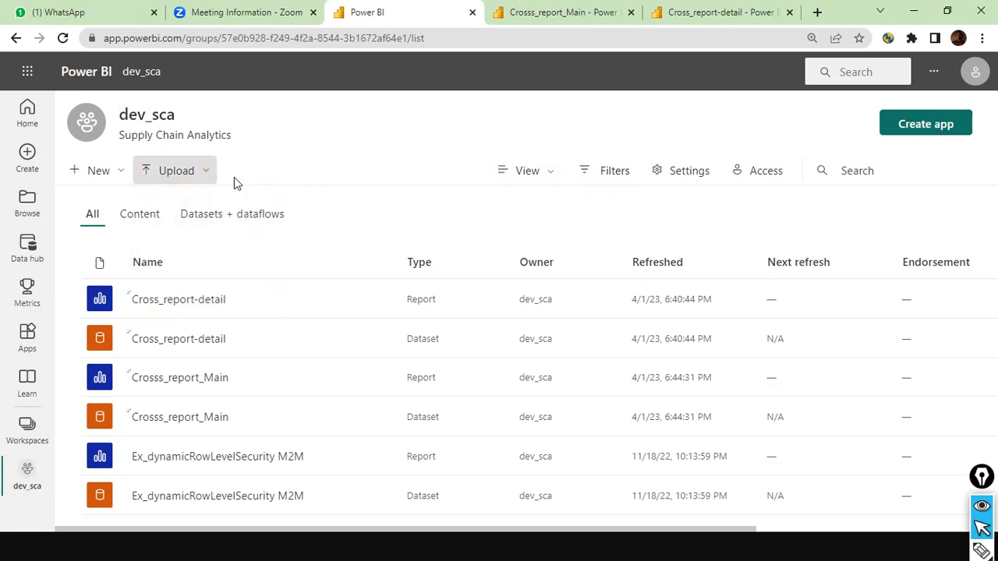
left_click(208, 173)
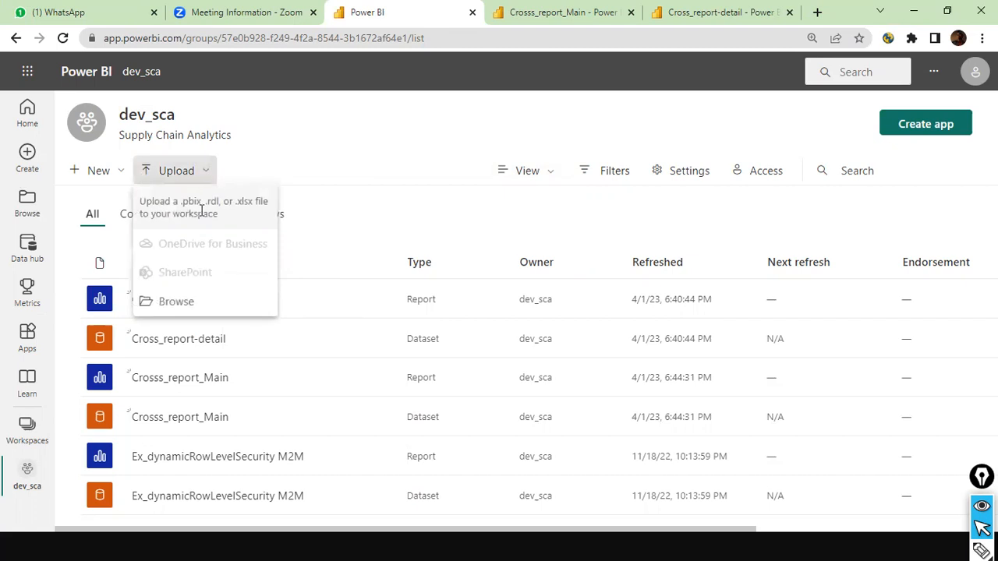
left_click(178, 303)
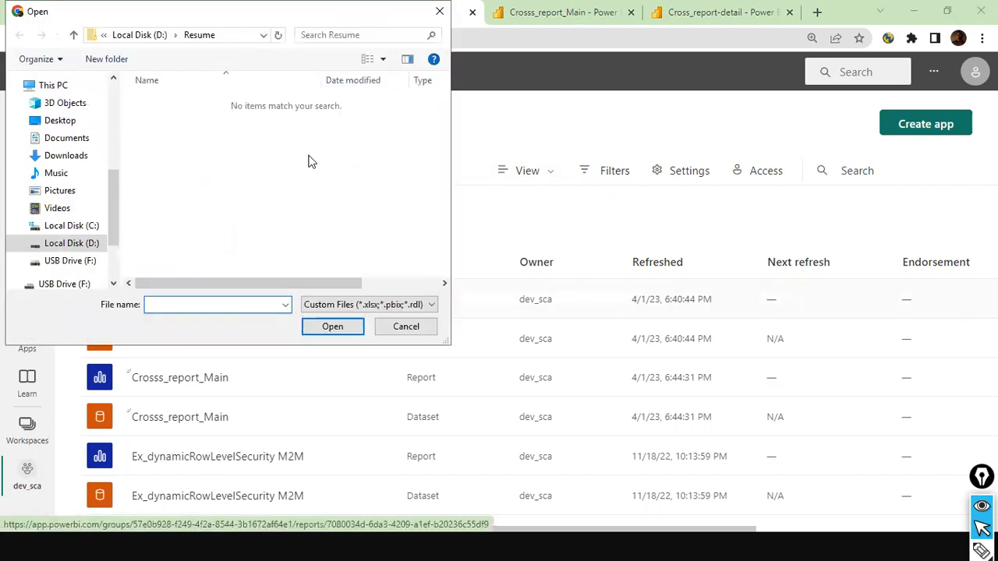
left_click(139, 36)
scroll(155, 205, "down", 15)
scroll(163, 208, "up", 10)
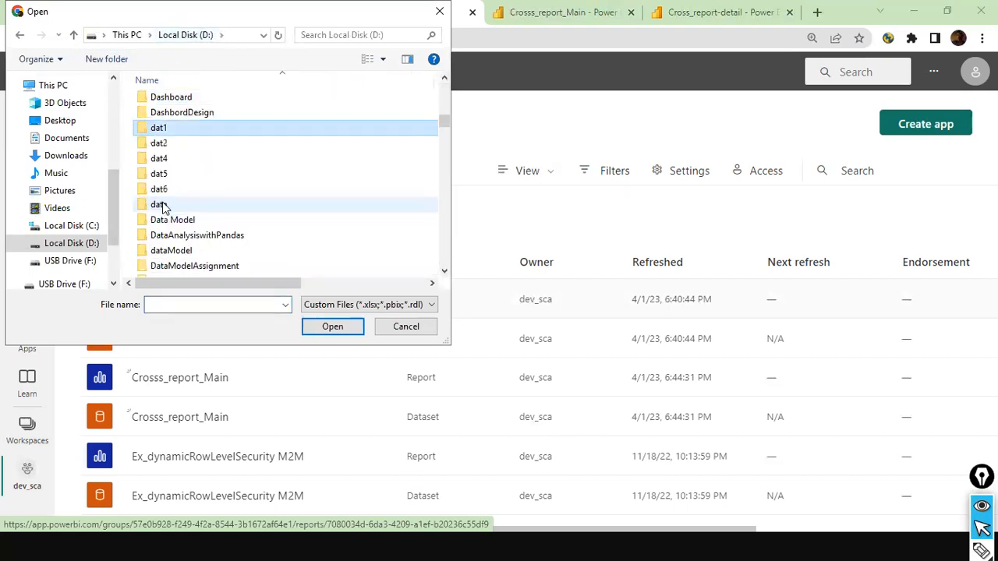
double_click(184, 134)
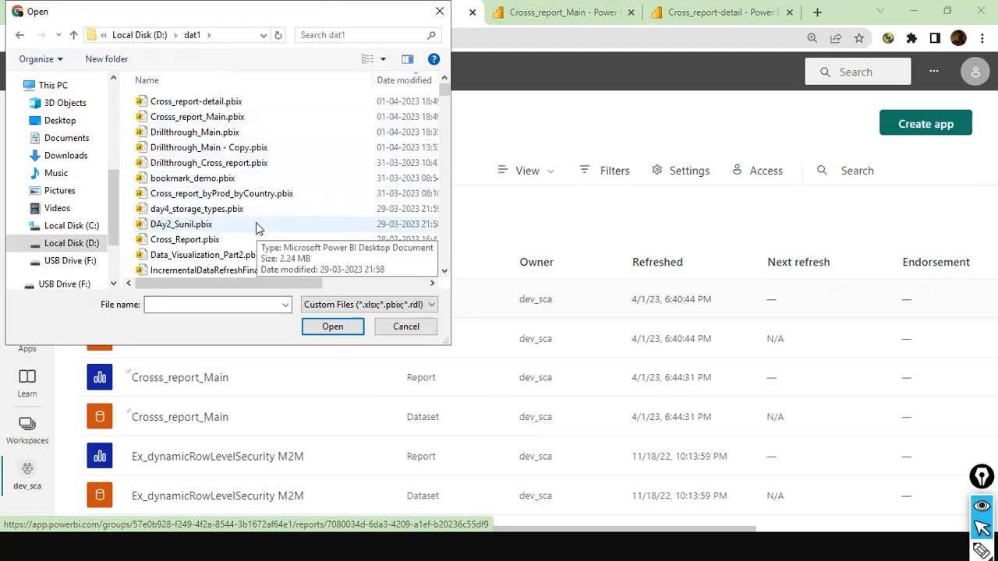
double_click(209, 133)
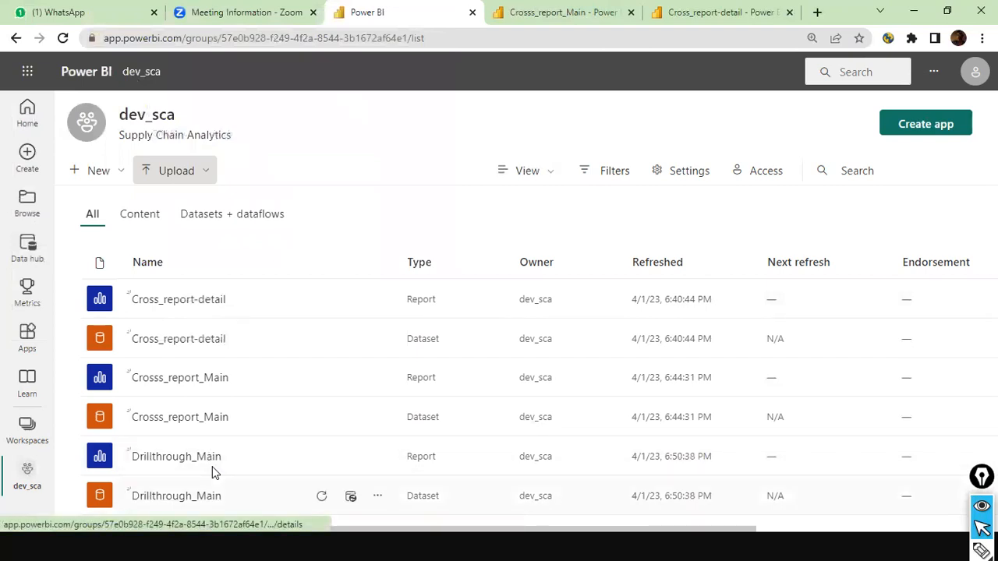
- Open the uploaded Drillthrough_Main report in a new browser tab and switch to it
right_click(195, 455)
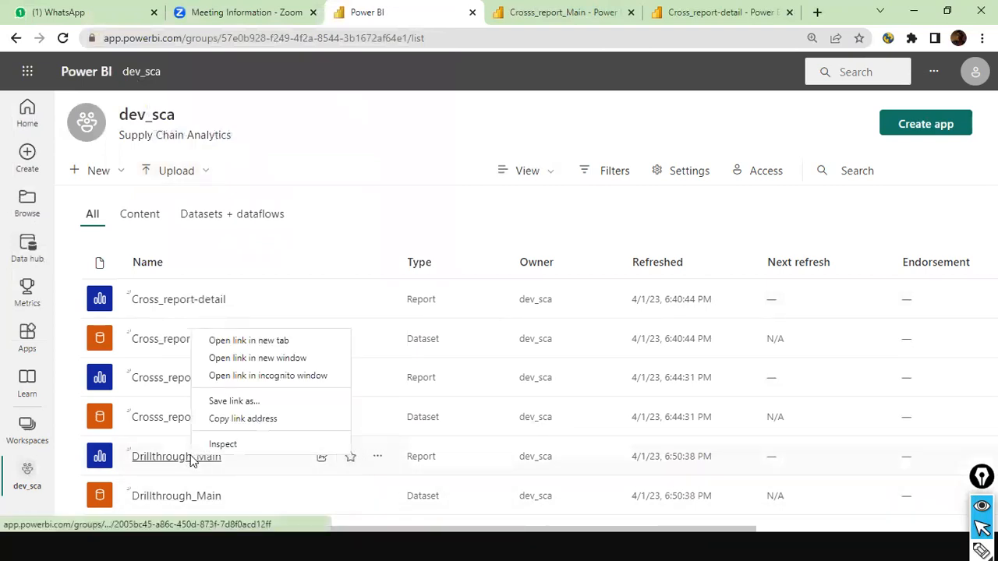
left_click(256, 340)
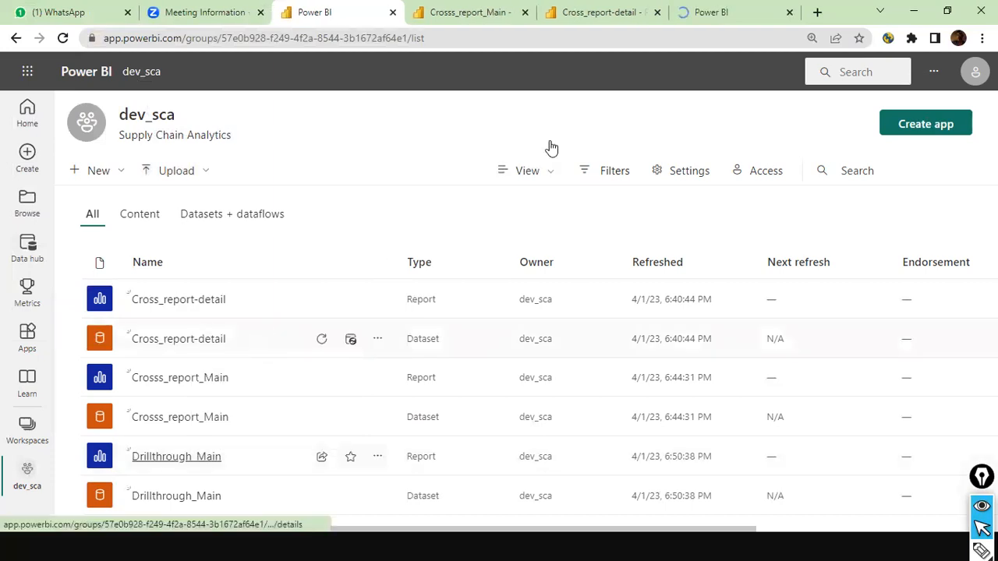
left_click(705, 16)
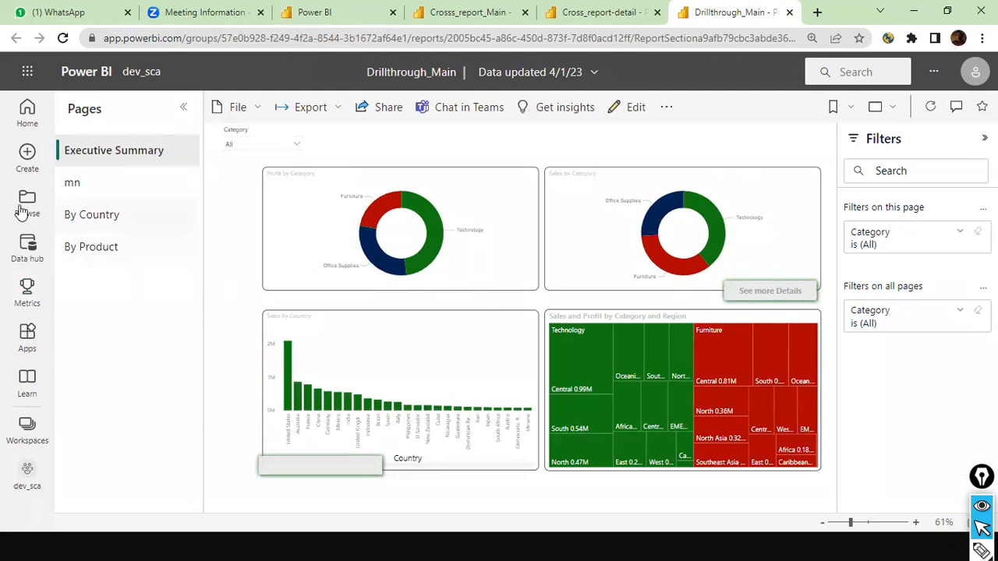
- Drill through from the Technology slice of Sales by Category to the report's own By Country page and return to Executive Summary
left_click(717, 221)
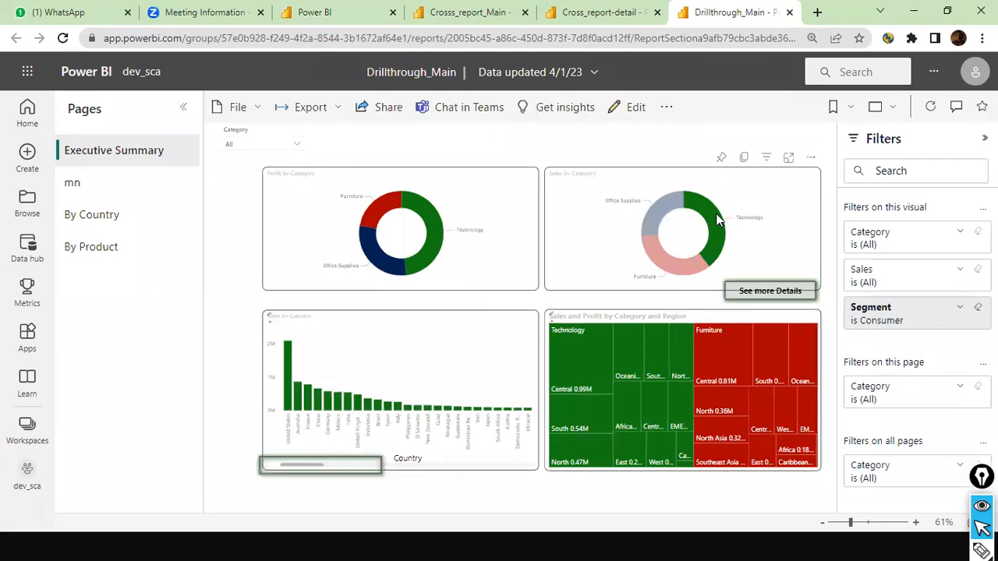
right_click(717, 220)
mouse_move(760, 343)
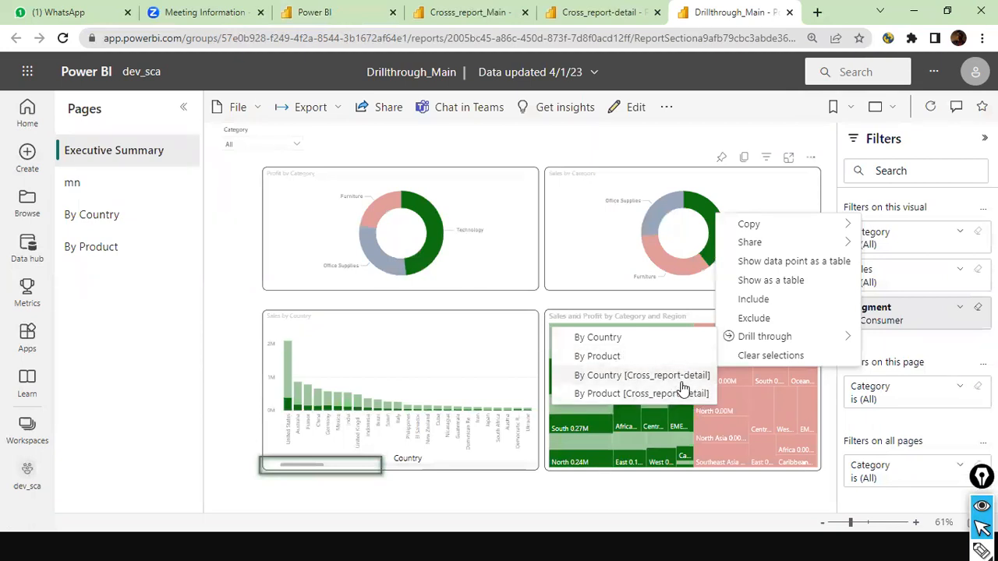
left_click(645, 346)
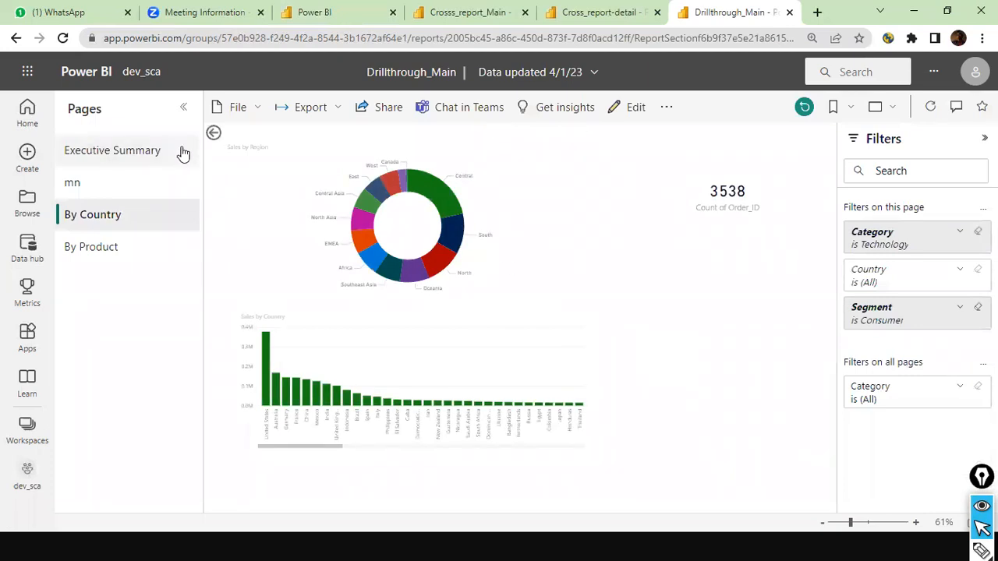
left_click(212, 134)
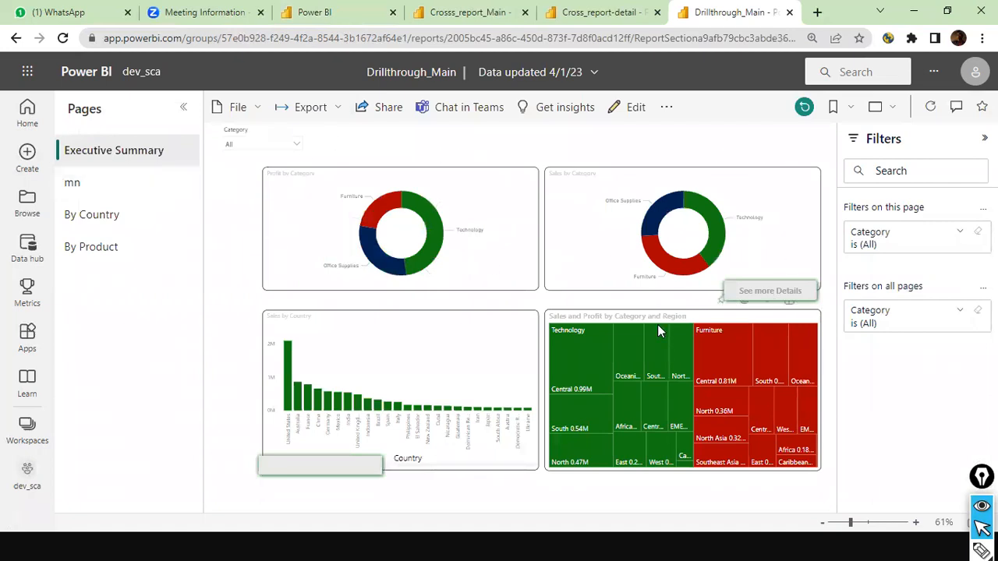
- Drill through Technology with the See more Details button, return to Executive Summary, and view the Technology slice's drill through targets
left_click(694, 204)
left_click(746, 295)
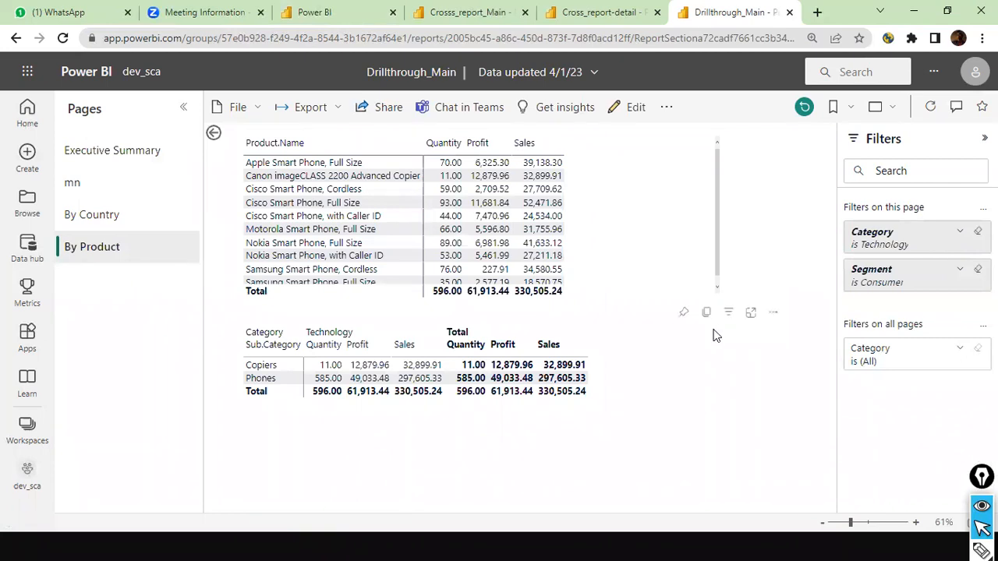
left_click(214, 134)
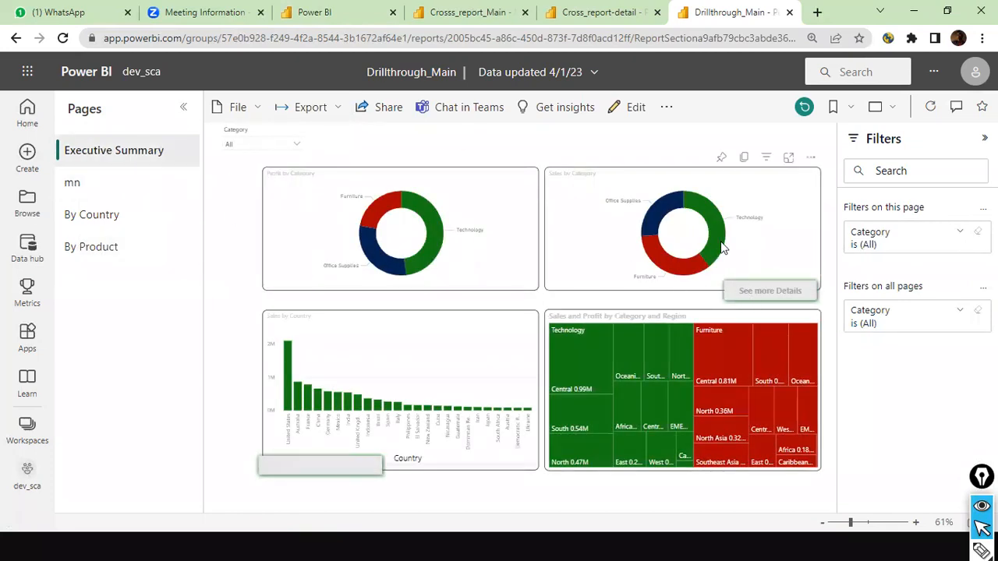
mouse_move(717, 236)
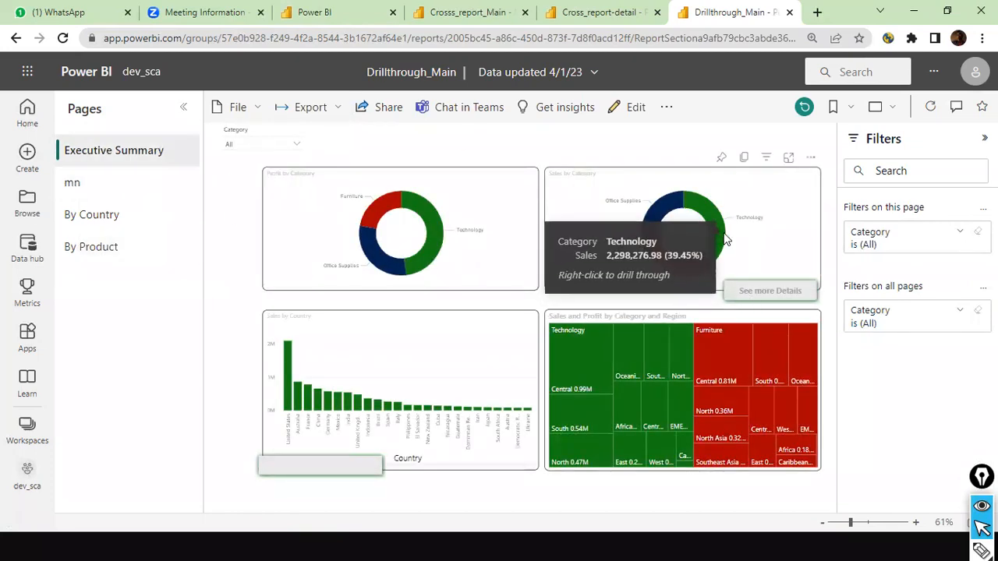
right_click(717, 236)
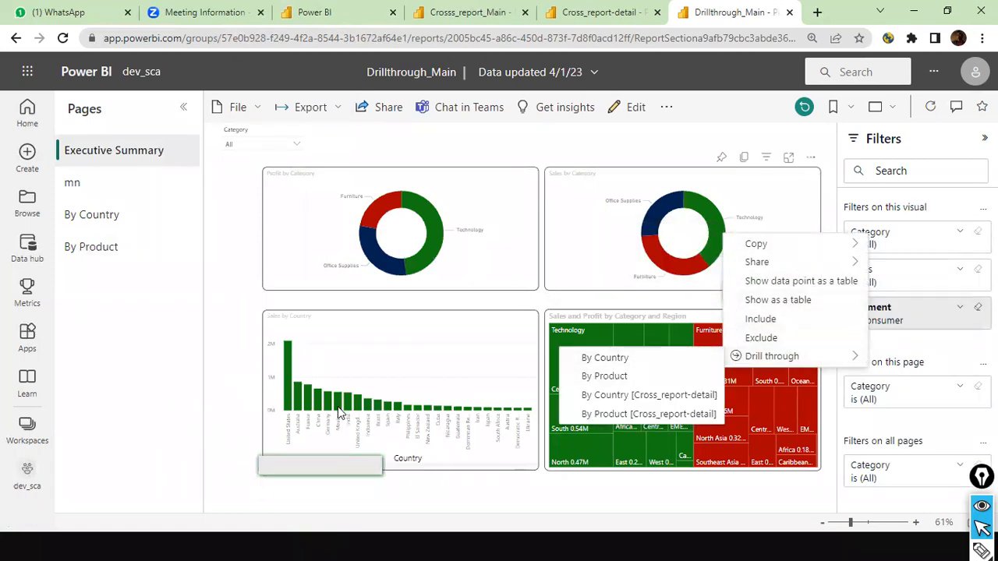
- Drill through United States from Sales by Country using the blank button below the chart, and return to Executive Summary
left_click(288, 371)
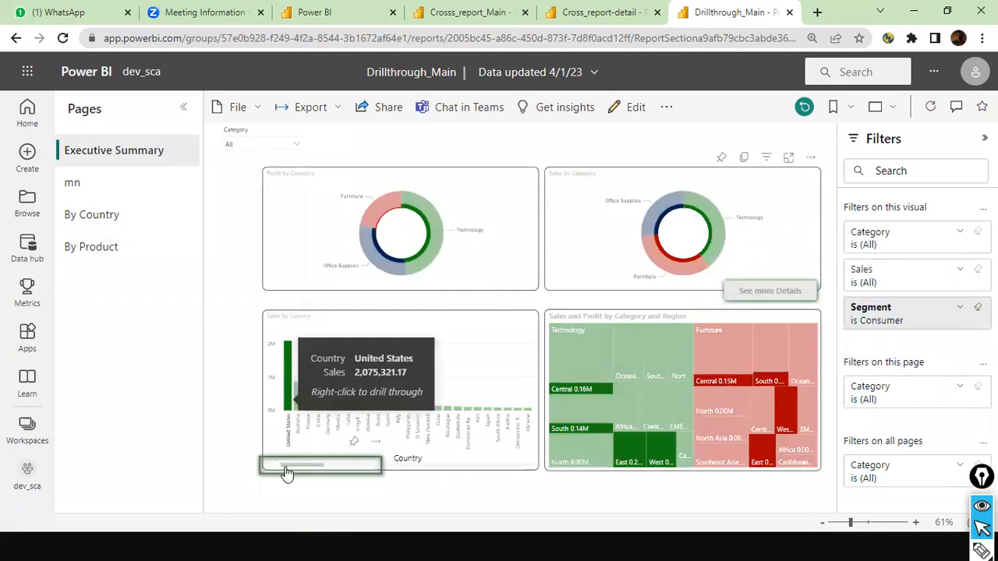
left_click(329, 472)
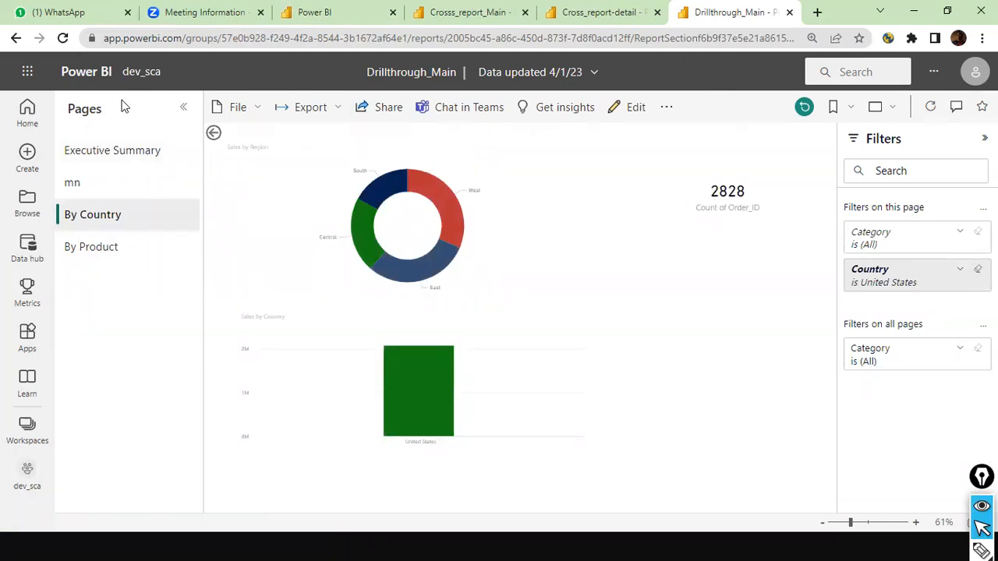
left_click(214, 134)
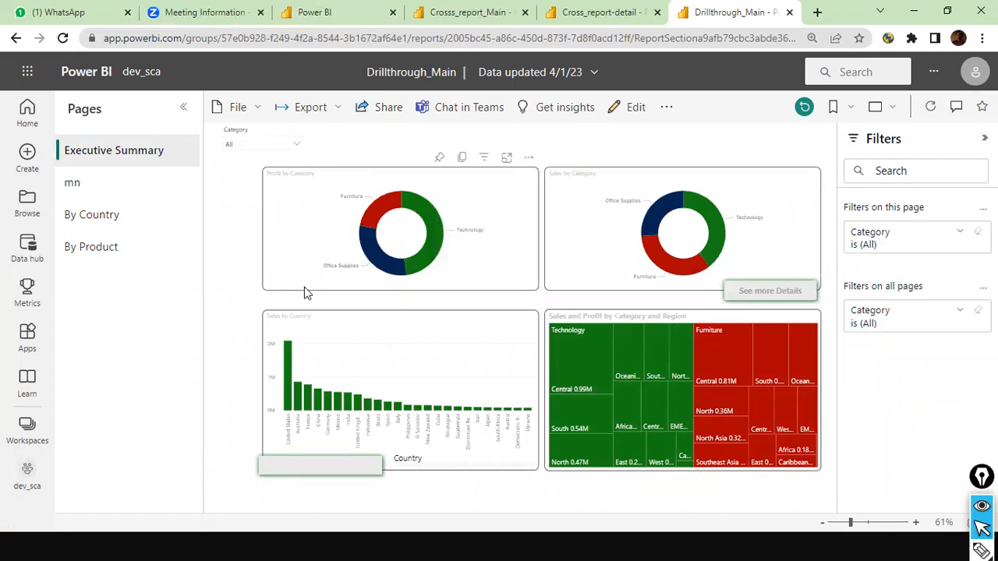
- Switch to the PowerPoint slide show and go back to the Steps to implement Cross-Report Drillthrough title slide
key("alt+Tab")
key("alt+Tab")
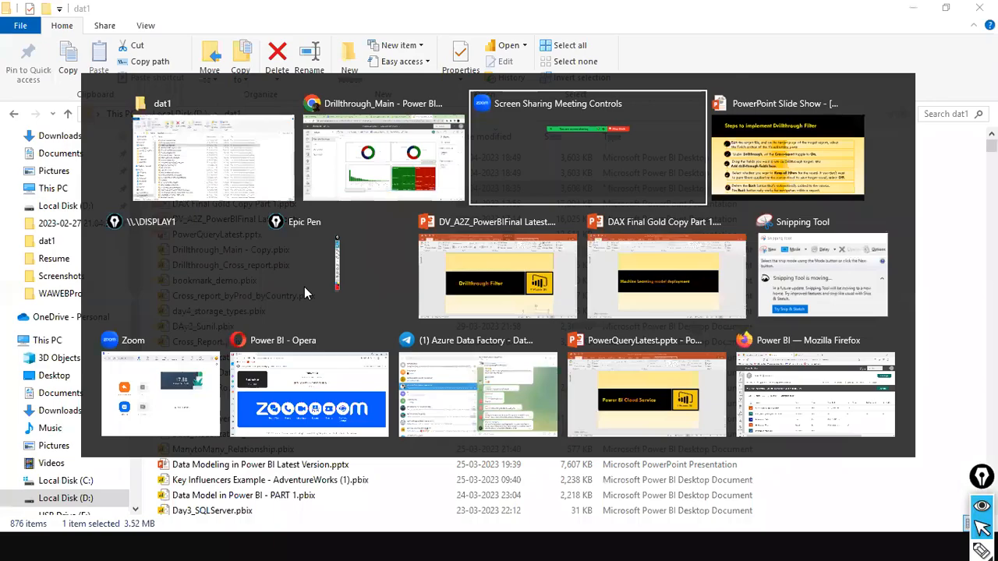
key("alt+Tab")
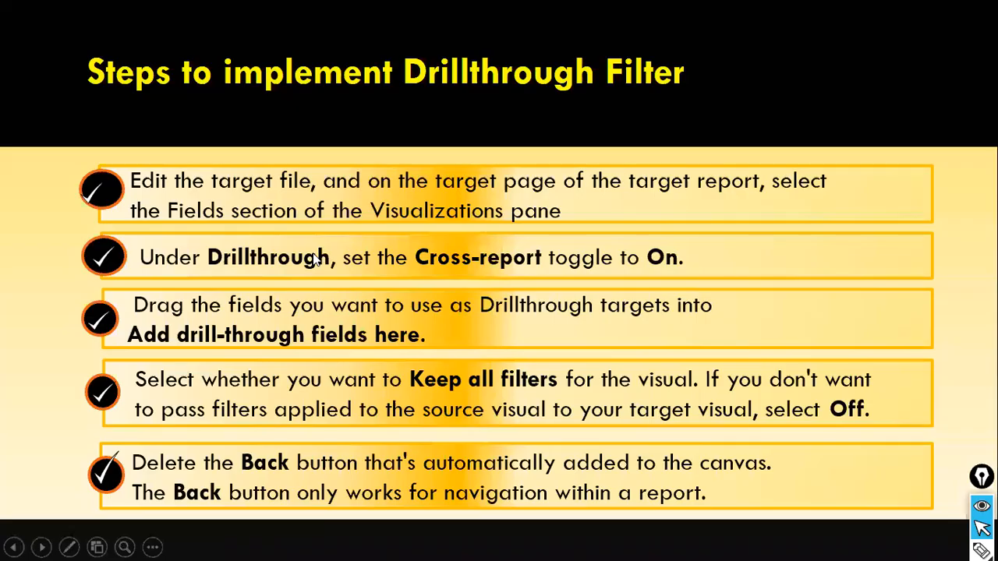
key("Left")
key("Left")
key("Left")
key("Left")
key("Left")
key("Left")
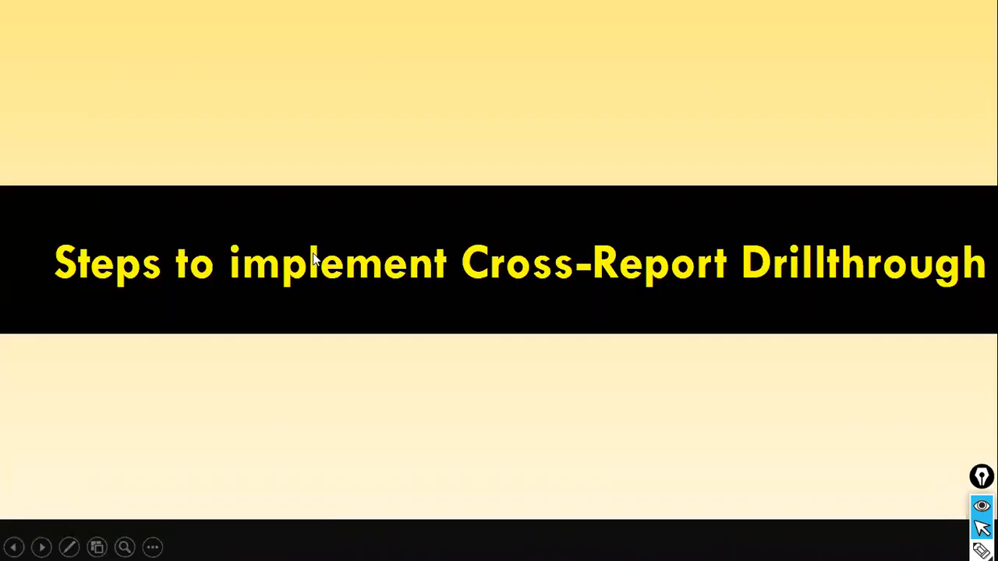